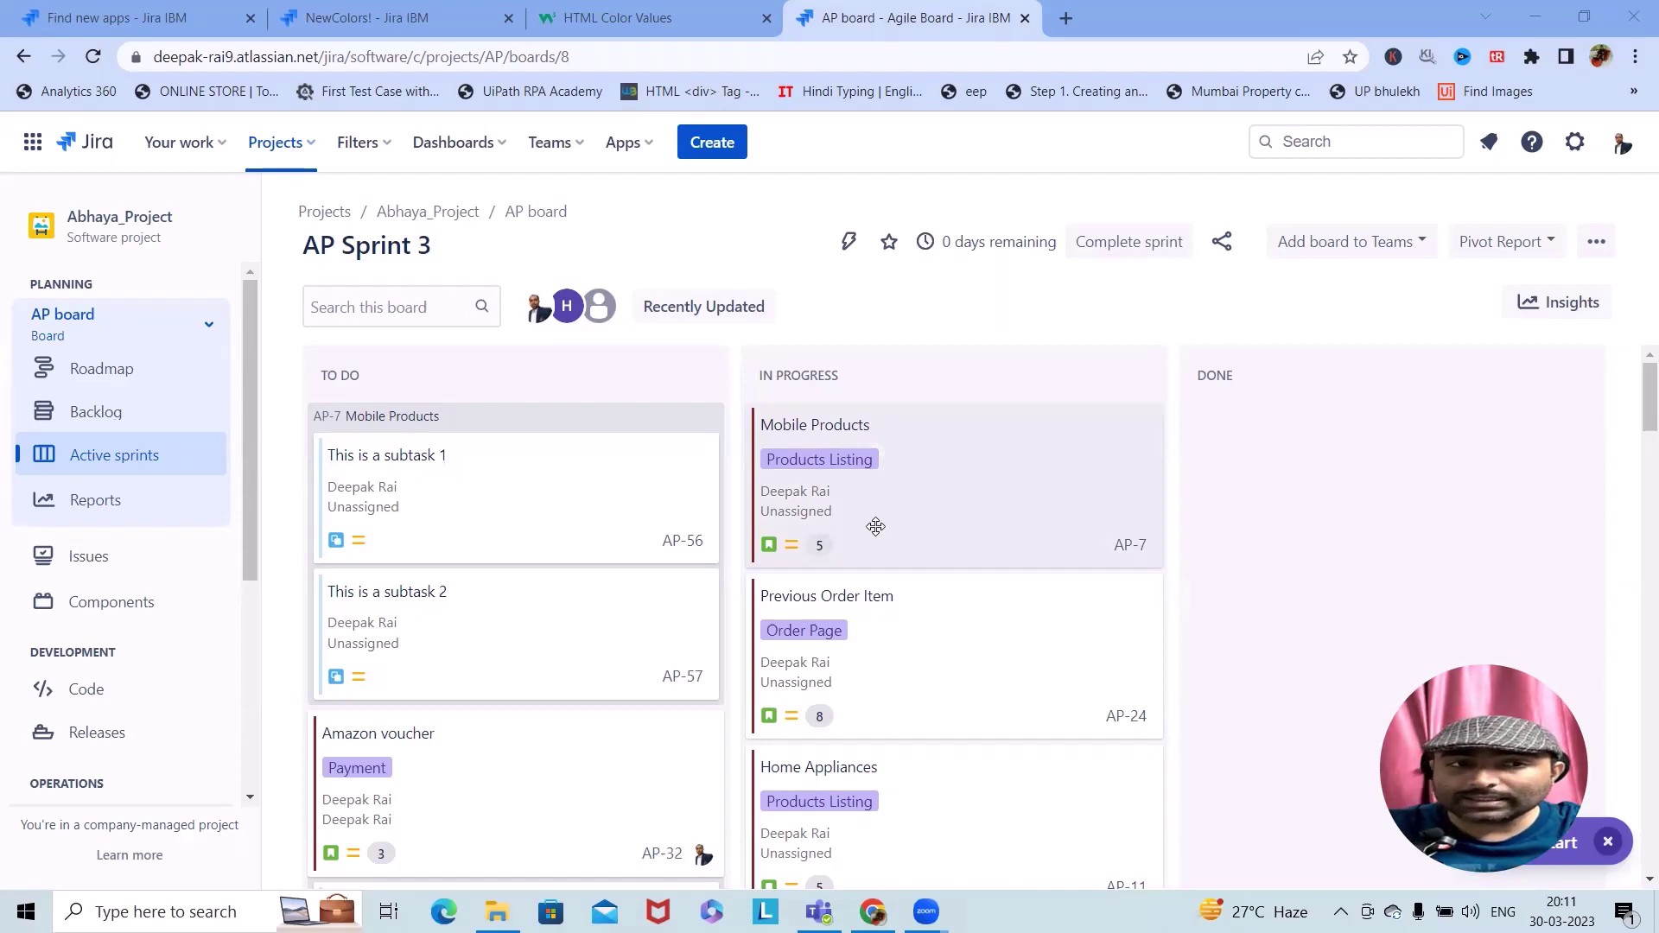
Review the New Status Colors PRO for Jira Cloud marketplace page, including its example screenshots and status configuration instructions
{"action": "left_click", "coordinate": [136, 19]}
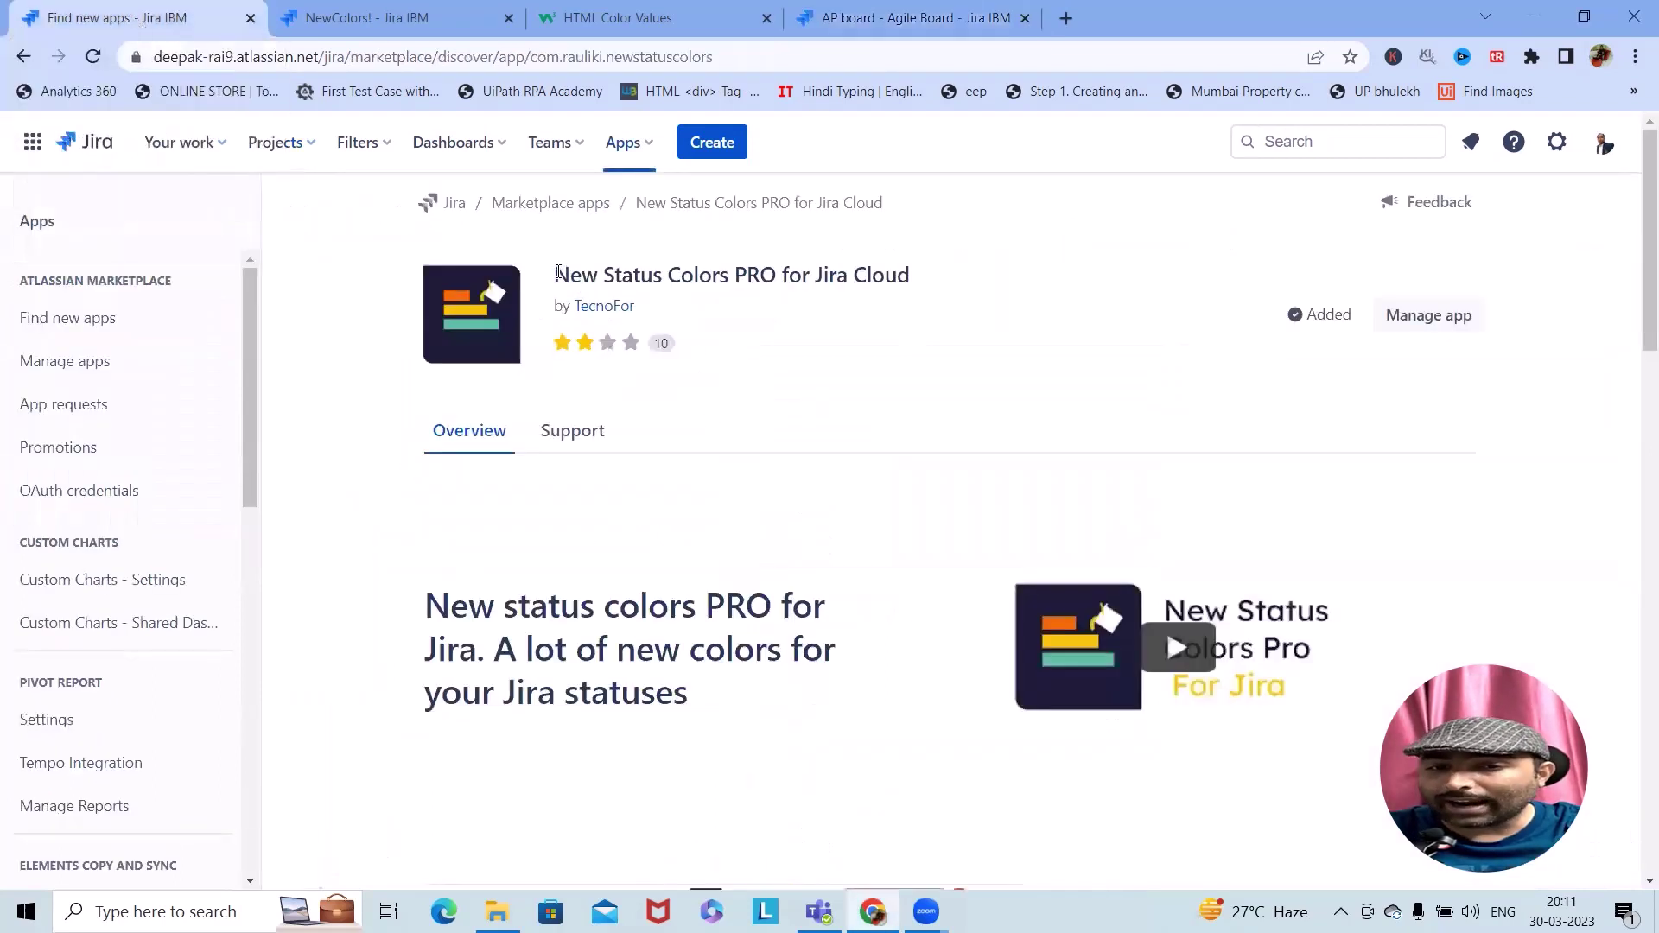
{"action": "left_click_drag", "start_coordinate": [557, 273], "coordinate": [912, 259]}
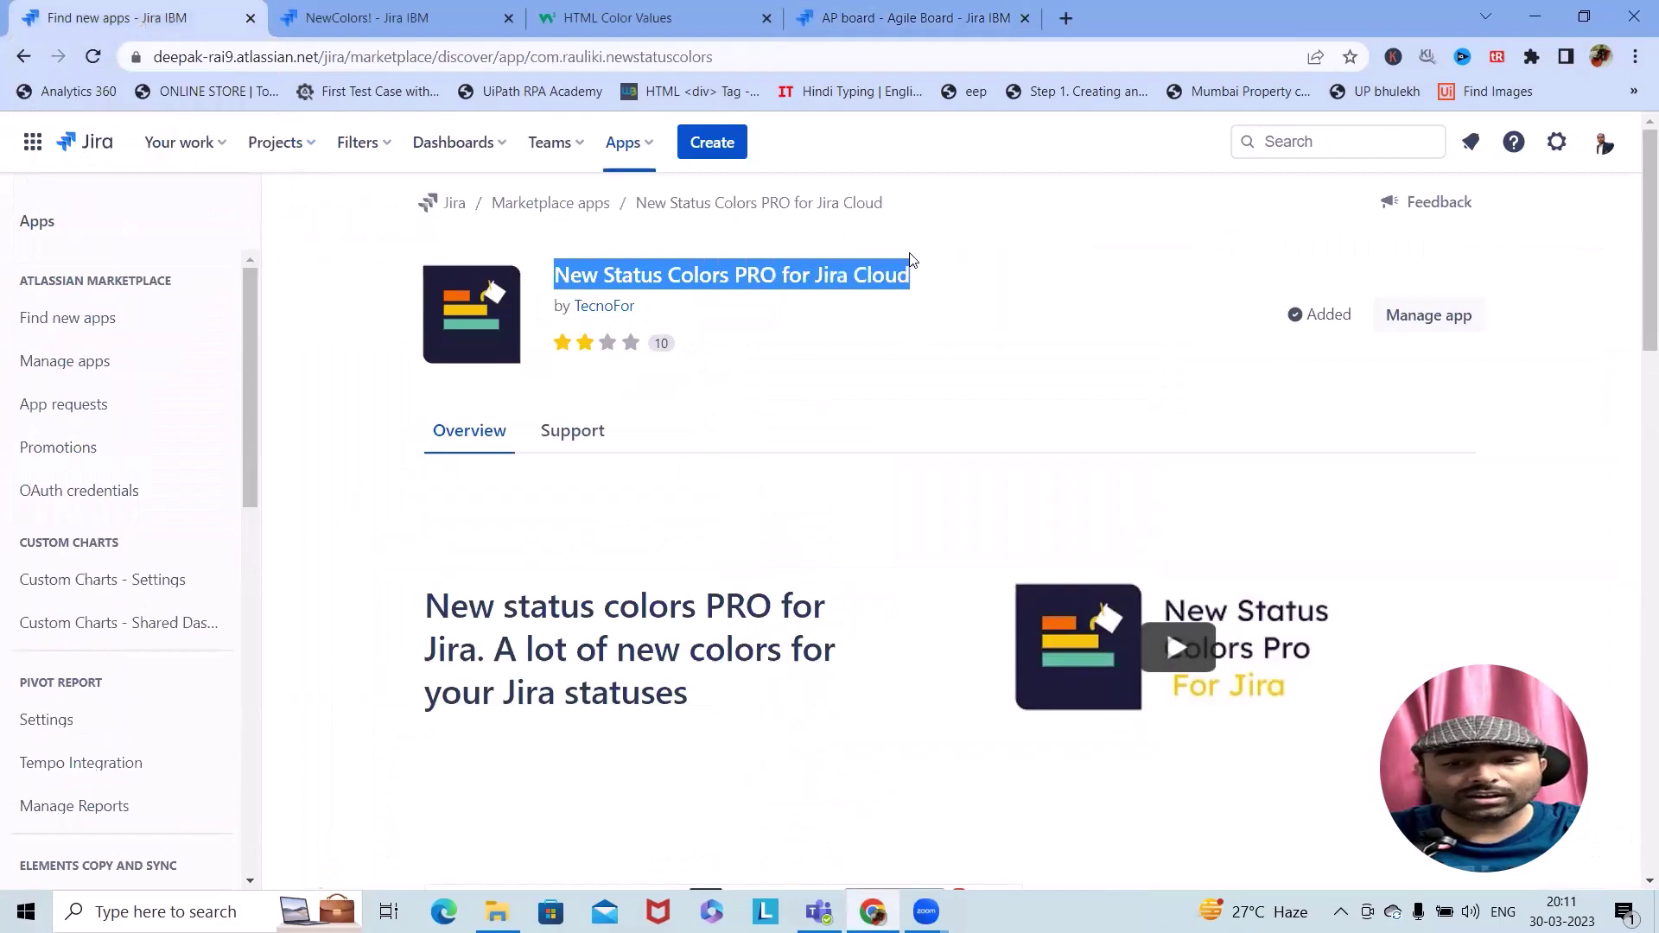
{"action": "scroll", "coordinate": [838, 433], "scroll_direction": "down", "scroll_amount": 7}
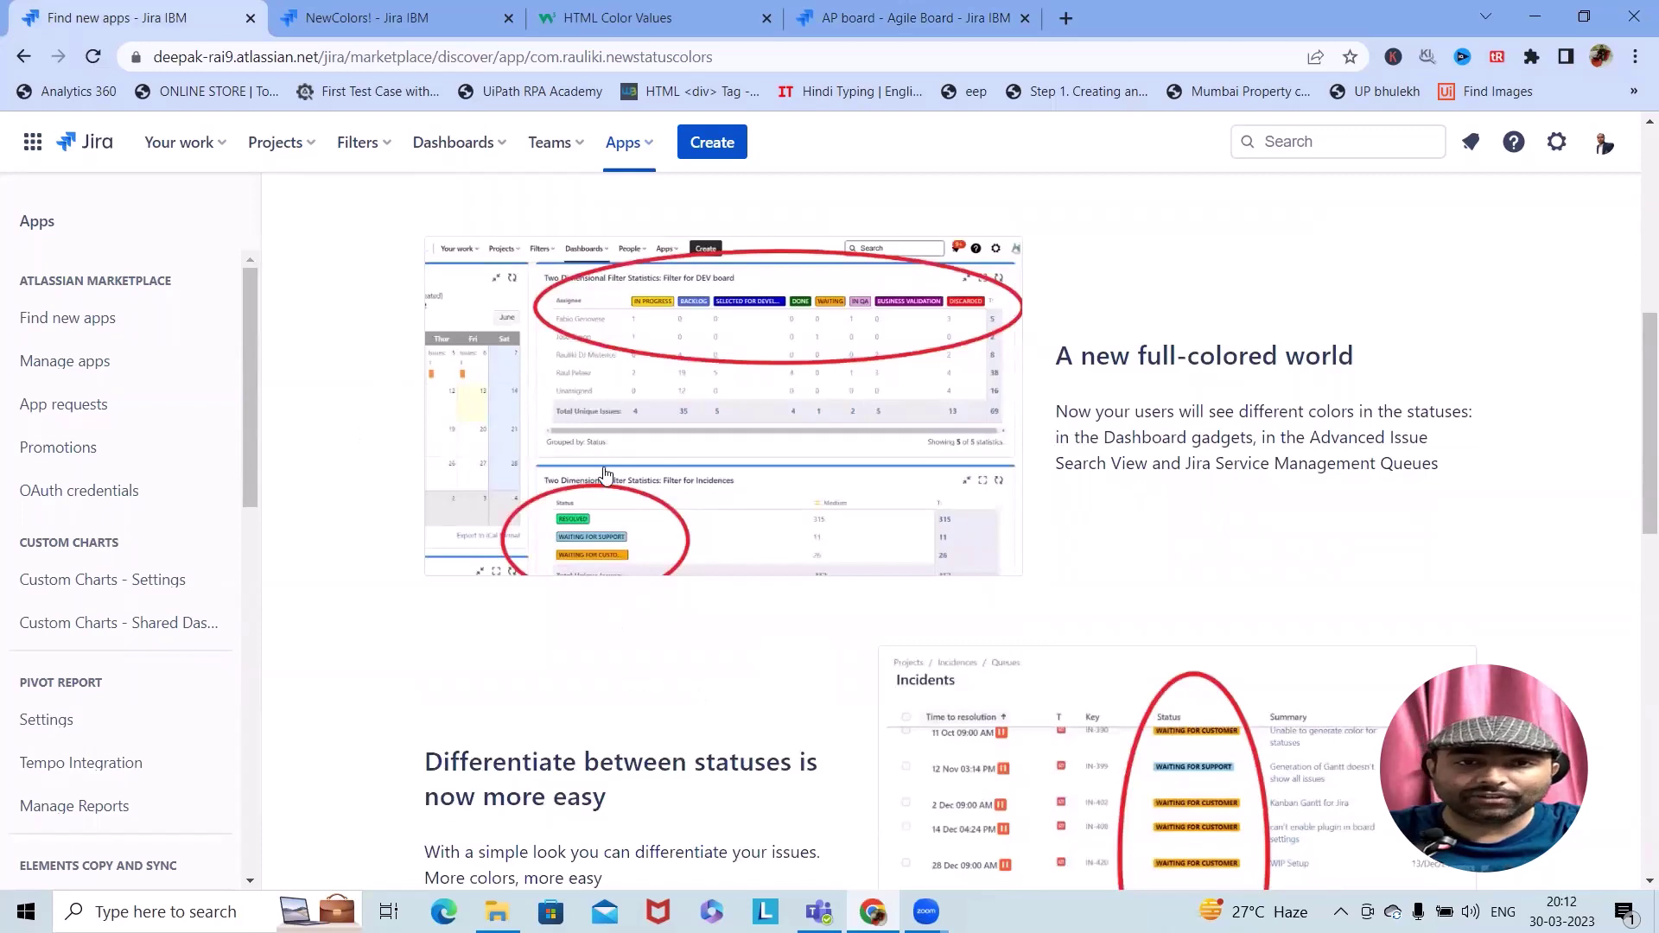
{"action": "scroll", "coordinate": [500, 649], "scroll_direction": "down", "scroll_amount": 3}
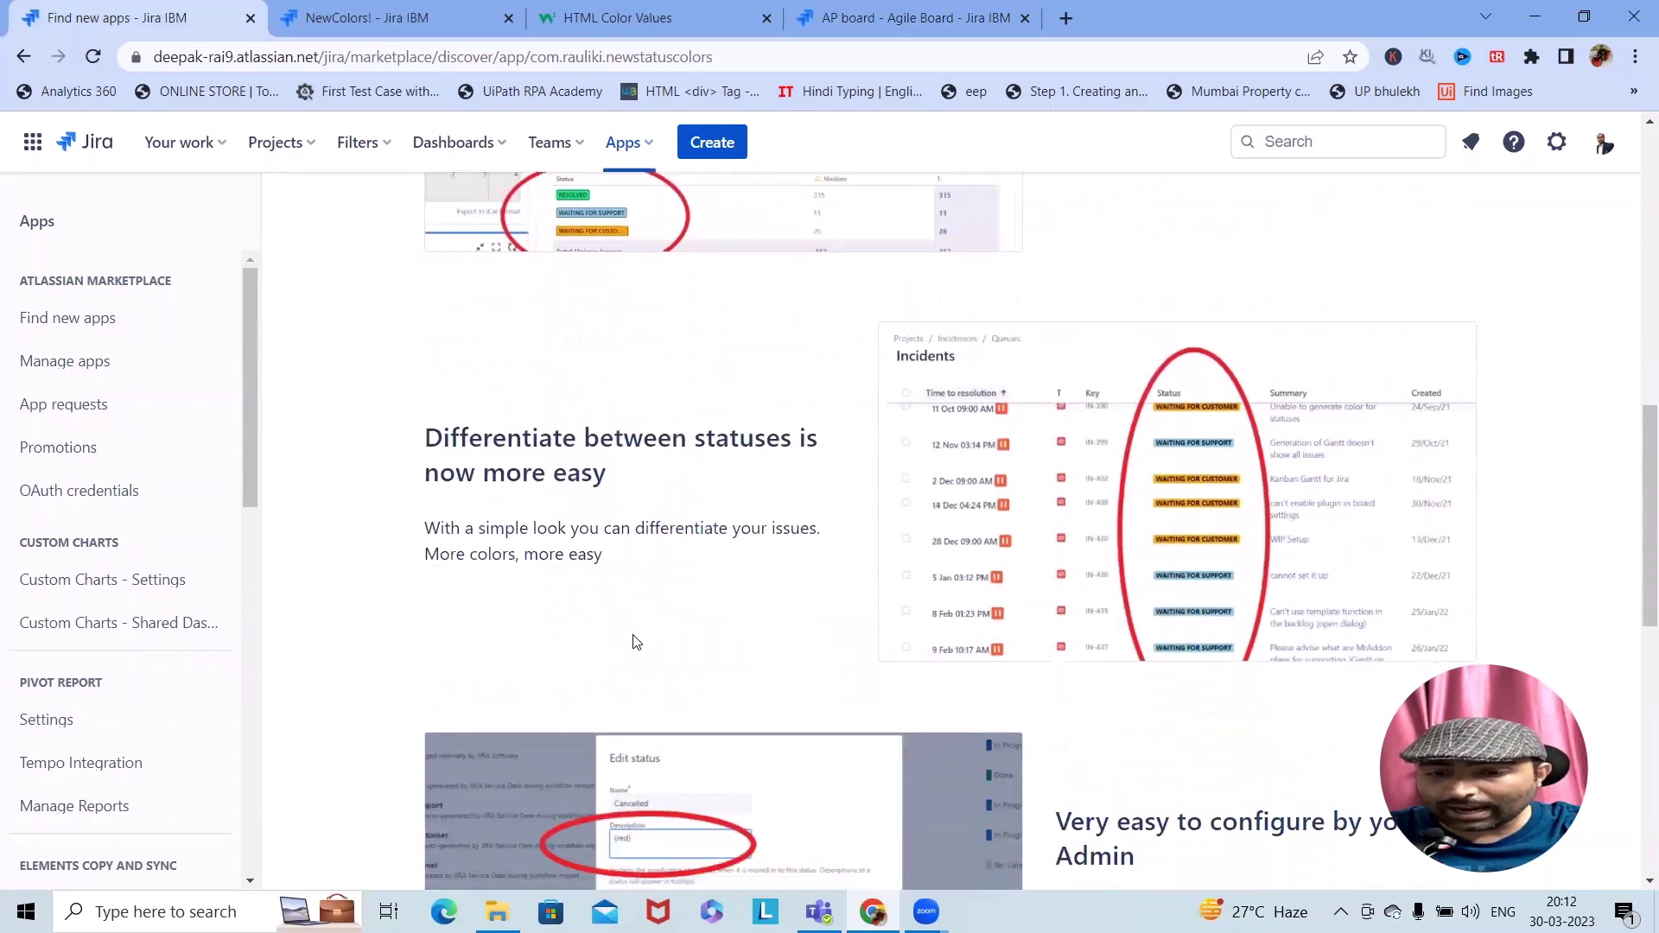
{"action": "scroll", "coordinate": [635, 642], "scroll_direction": "down", "scroll_amount": 6}
{"action": "scroll", "coordinate": [635, 642], "scroll_direction": "up", "scroll_amount": 4}
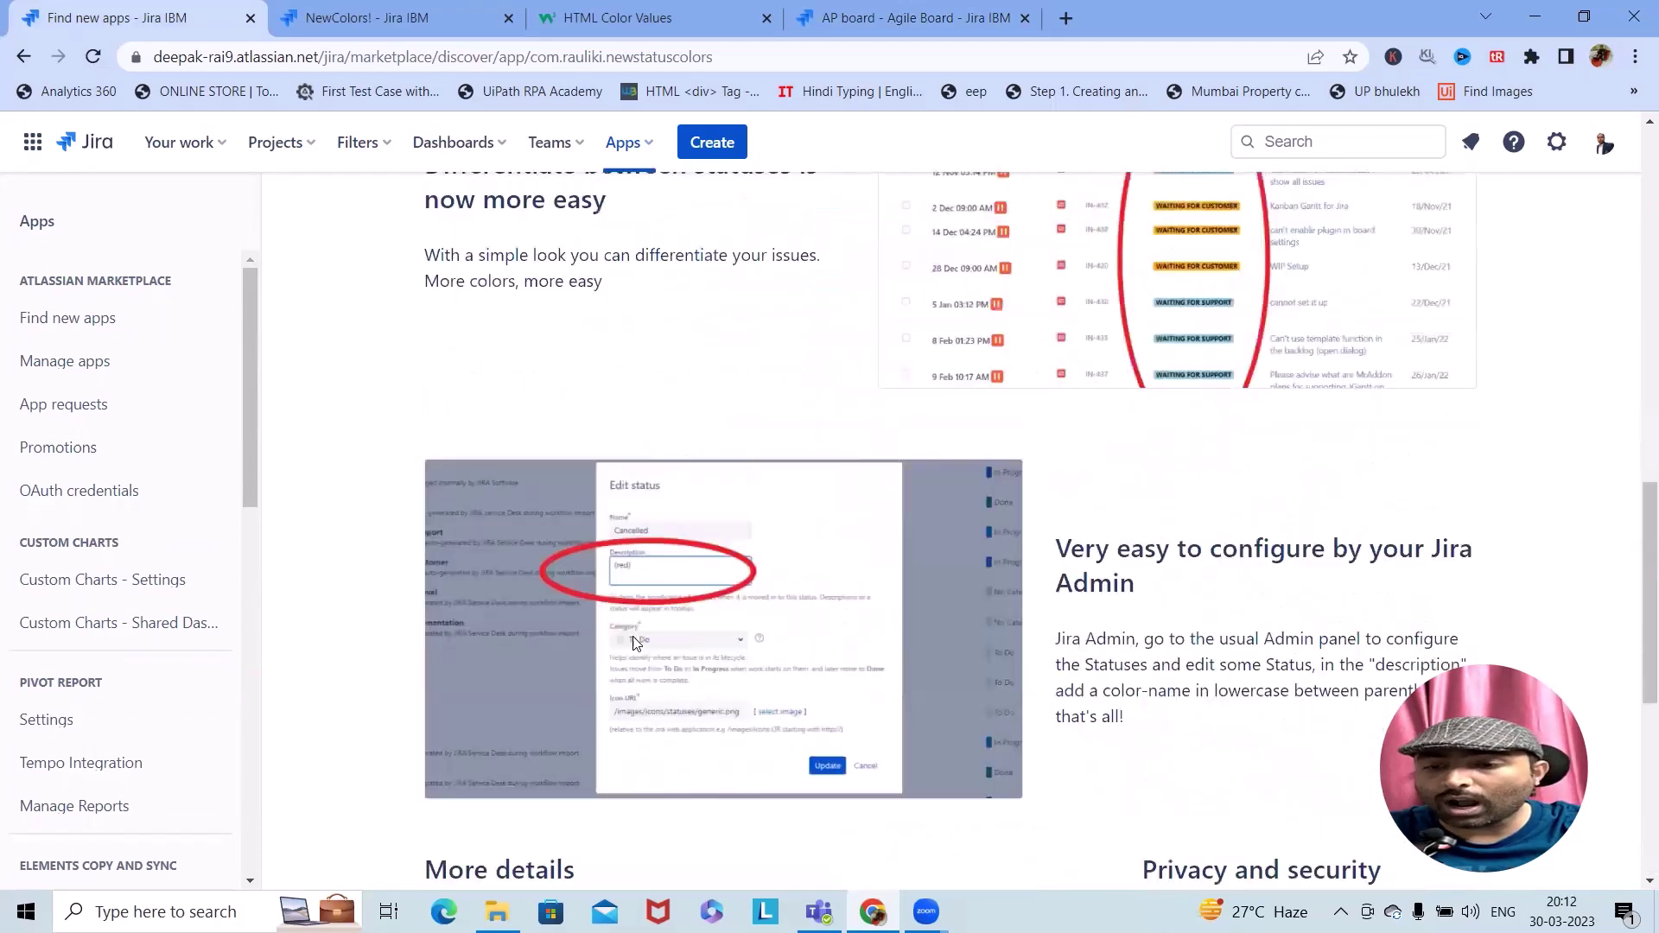
{"action": "scroll", "coordinate": [635, 642], "scroll_direction": "up", "scroll_amount": 10}
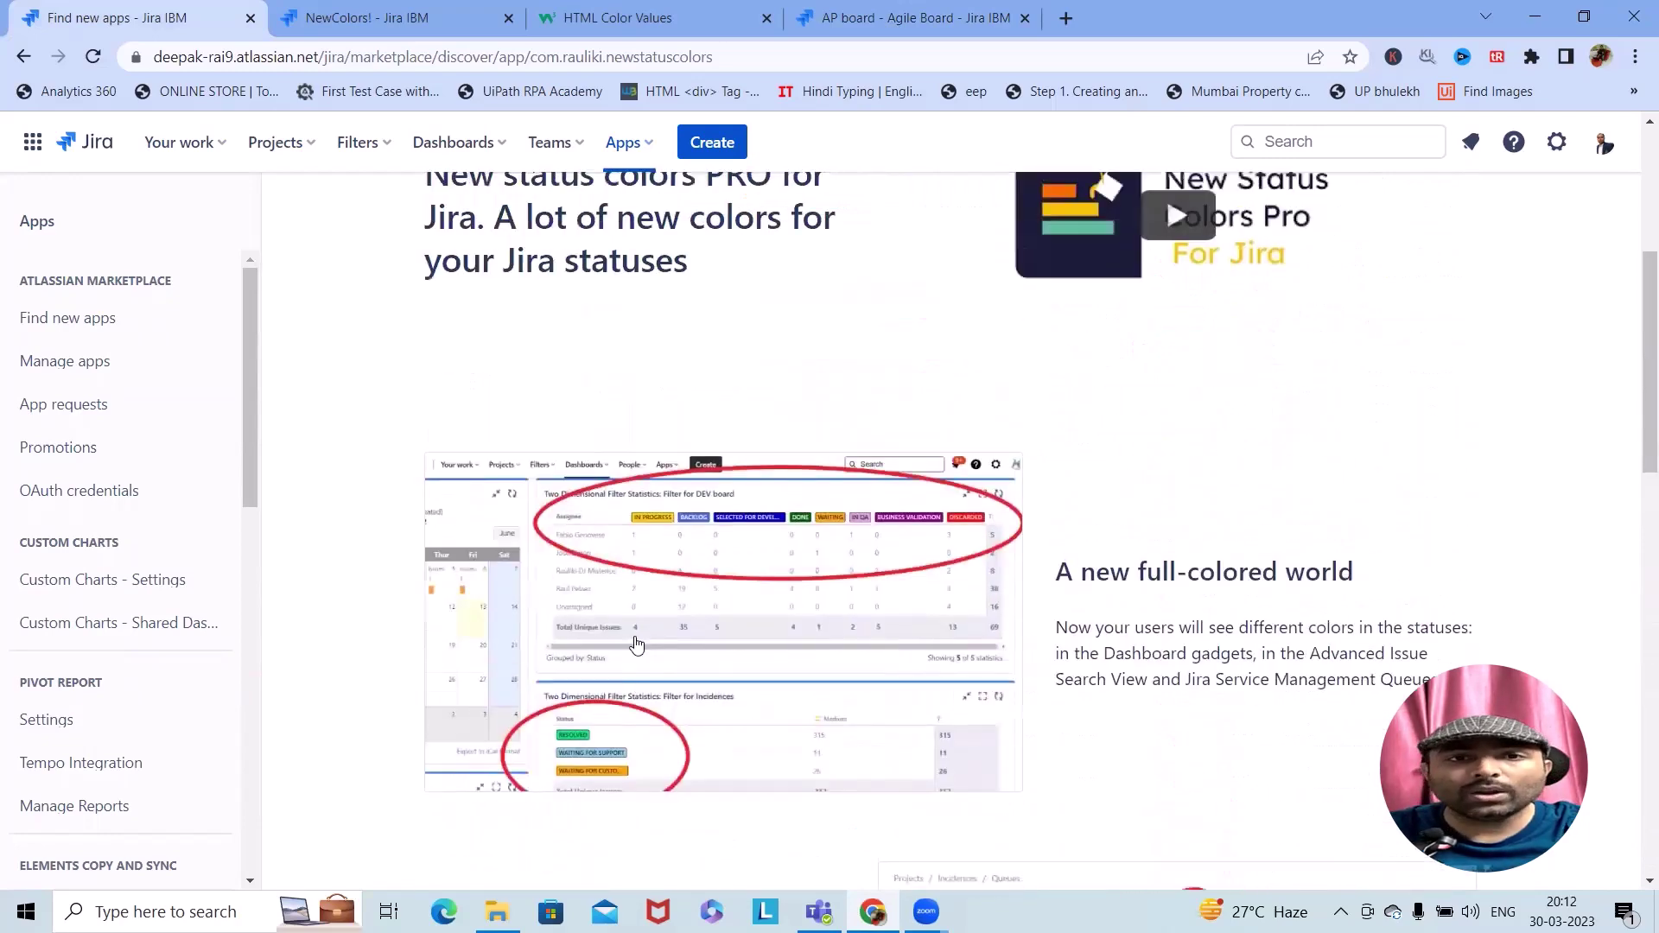
{"action": "scroll", "coordinate": [641, 577], "scroll_direction": "up", "scroll_amount": 4}
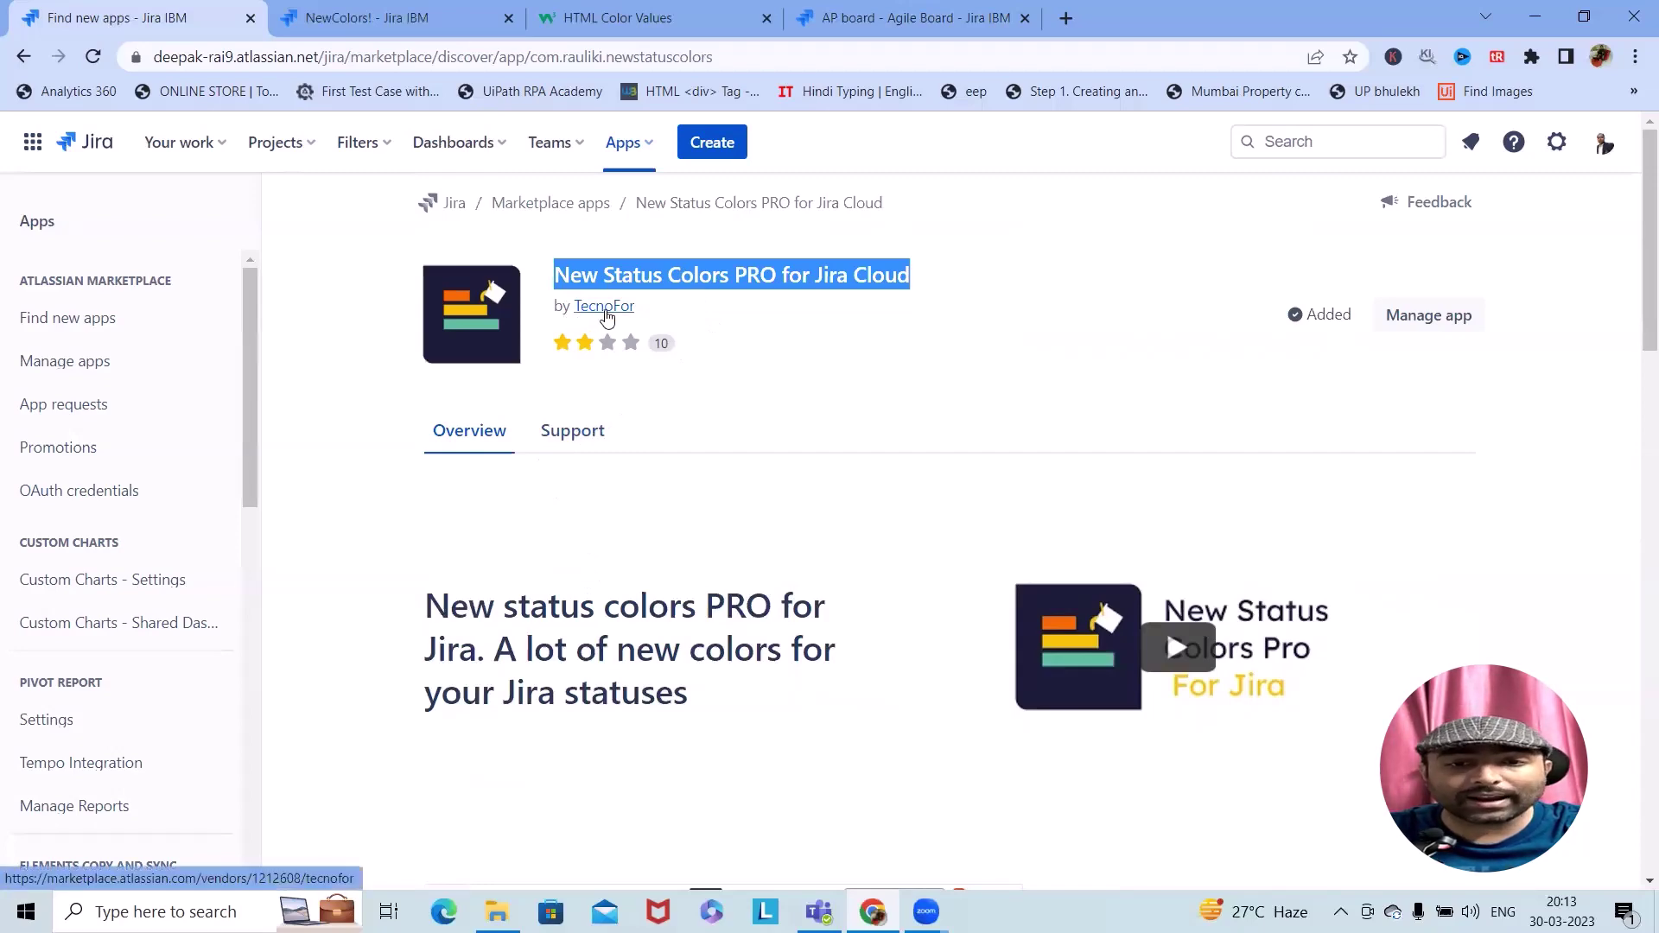
{"action": "scroll", "coordinate": [637, 556], "scroll_direction": "down", "scroll_amount": 8}
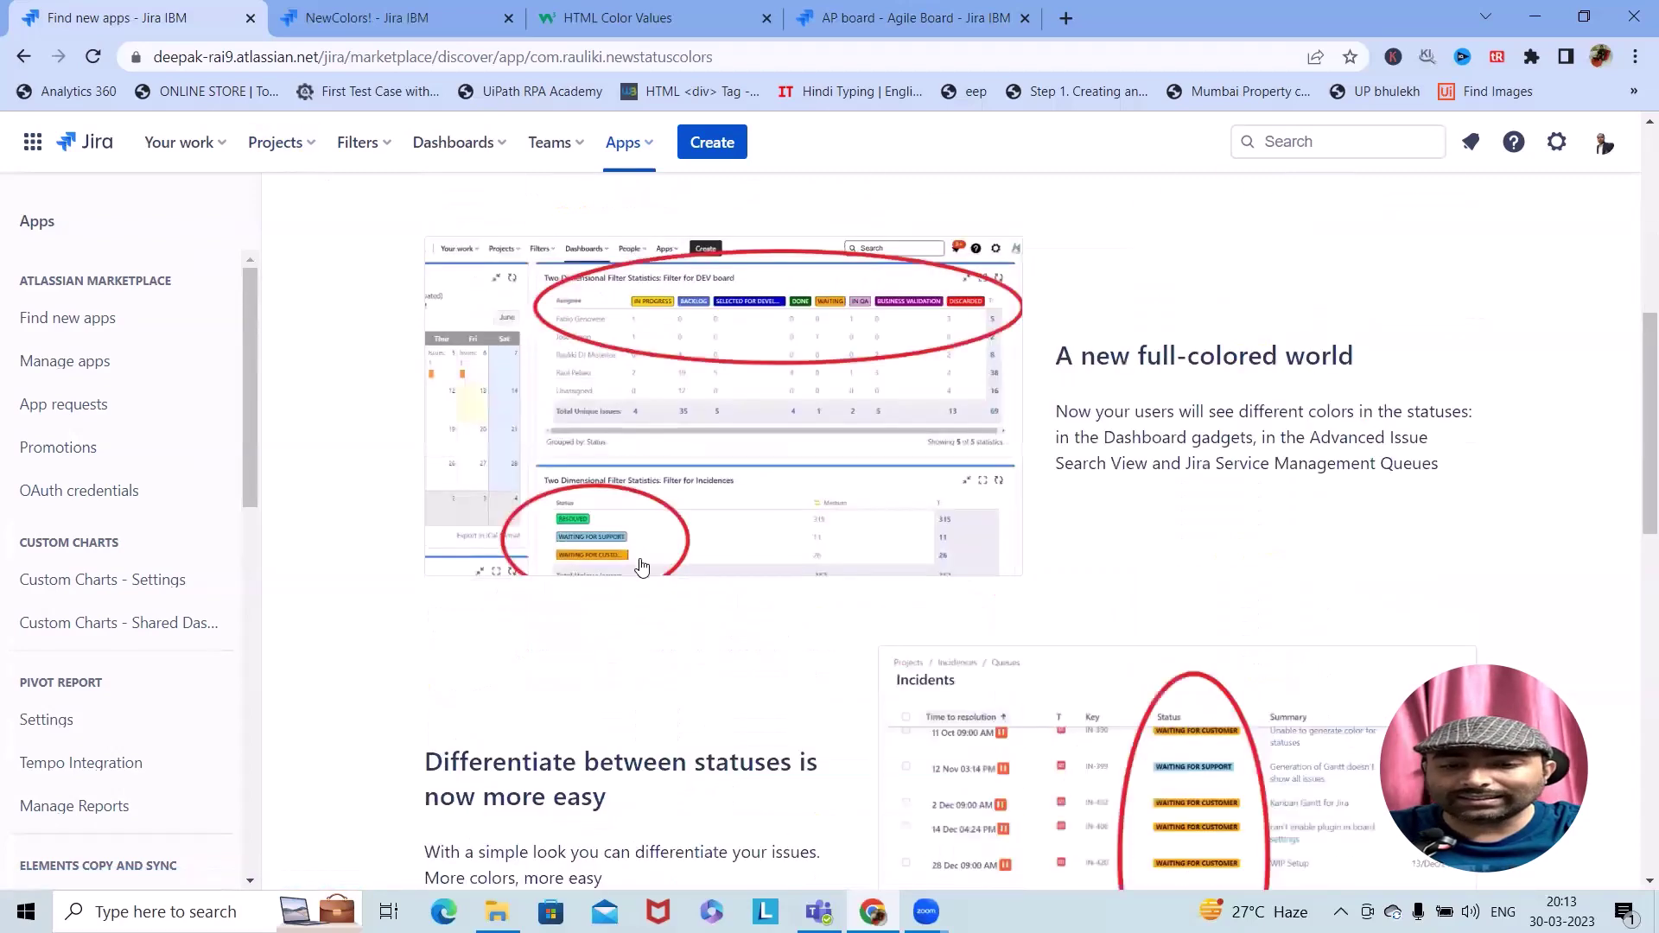
{"action": "scroll", "coordinate": [640, 566], "scroll_direction": "down", "scroll_amount": 5}
{"action": "scroll", "coordinate": [640, 566], "scroll_direction": "up", "scroll_amount": 5}
{"action": "scroll", "coordinate": [627, 502], "scroll_direction": "up", "scroll_amount": 10}
Open the installed NewColors! app page and request the download of its Chrome extension
{"action": "left_click", "coordinate": [368, 17]}
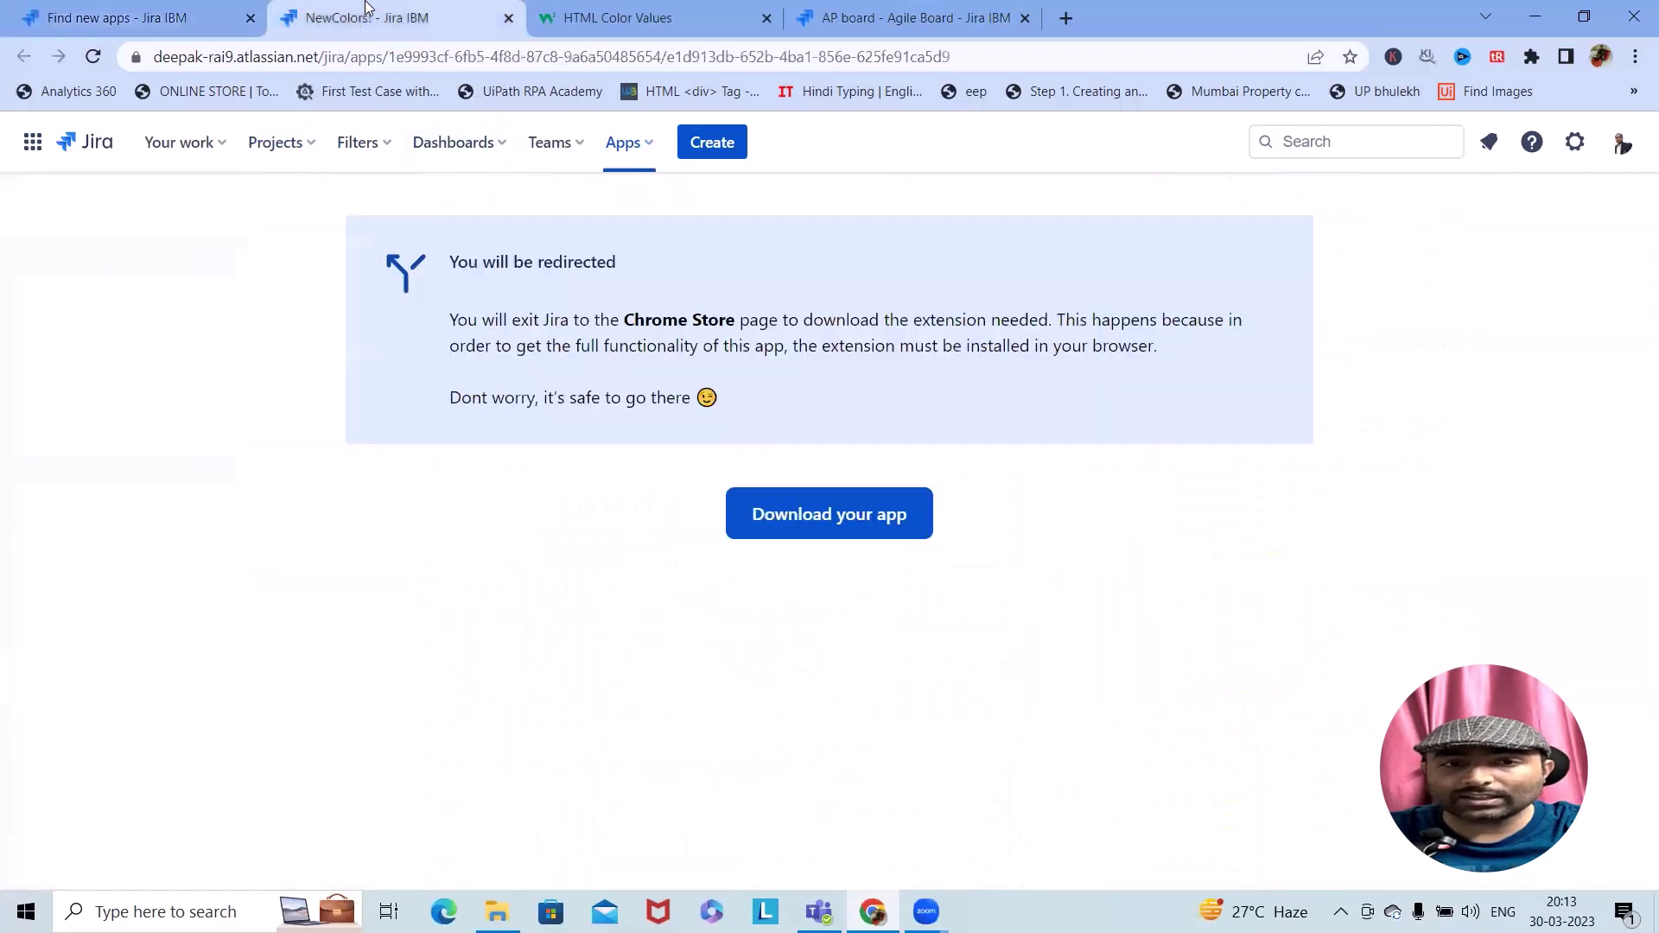
{"action": "left_click", "coordinate": [129, 17]}
{"action": "left_click", "coordinate": [623, 143]}
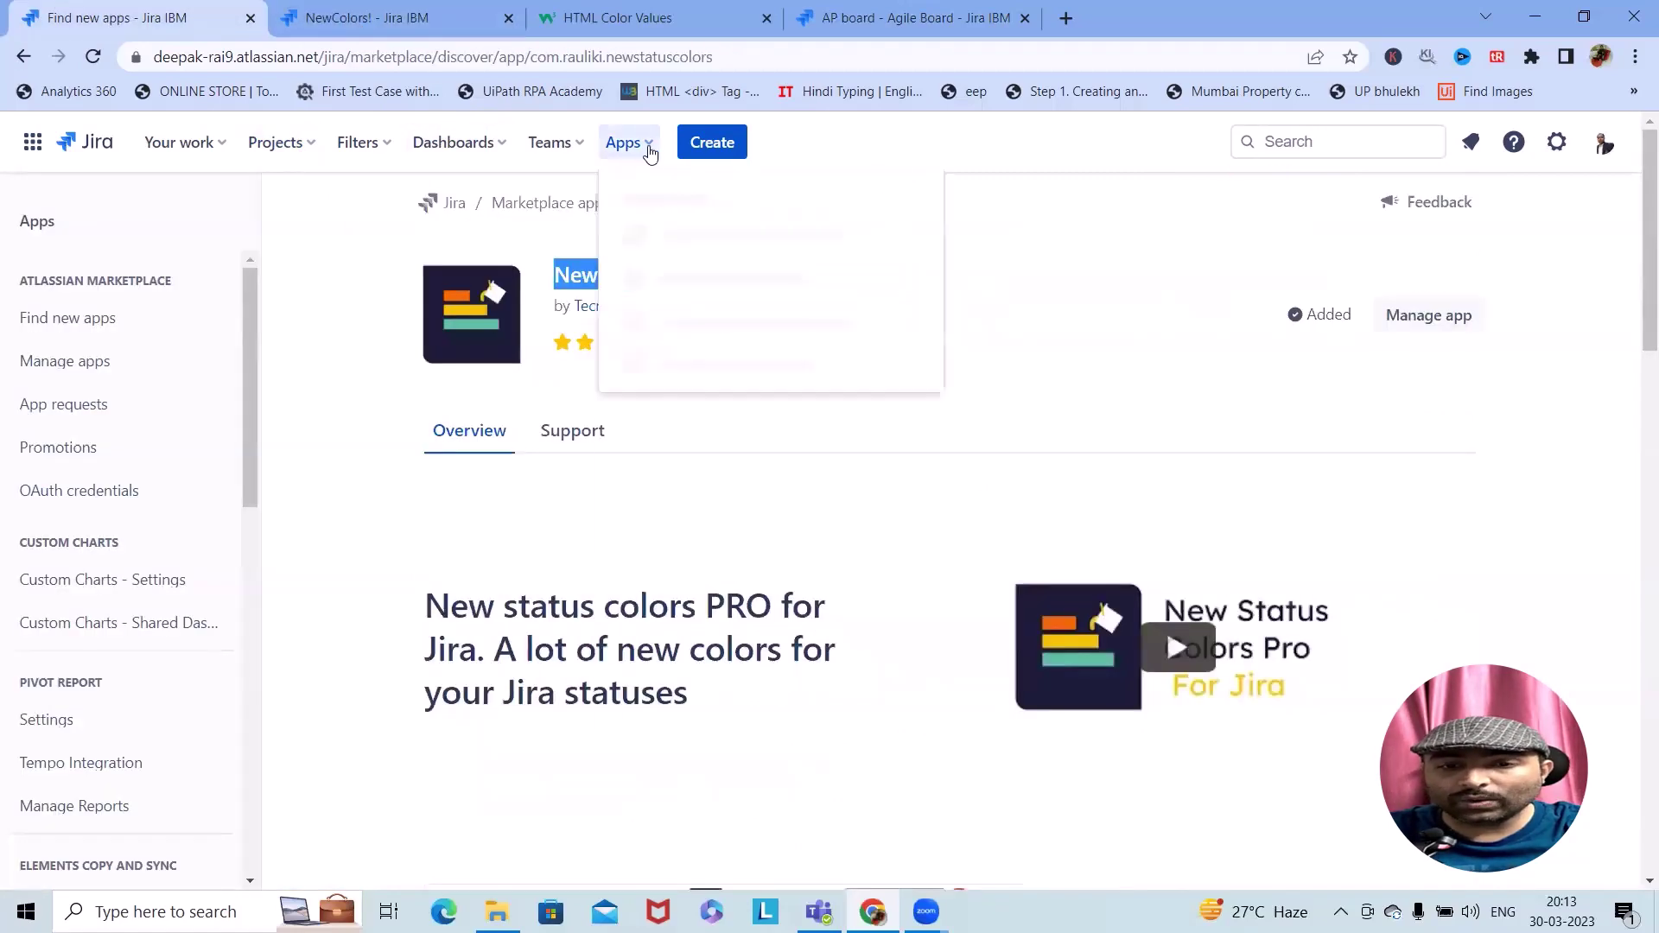
{"action": "left_click", "coordinate": [671, 465]}
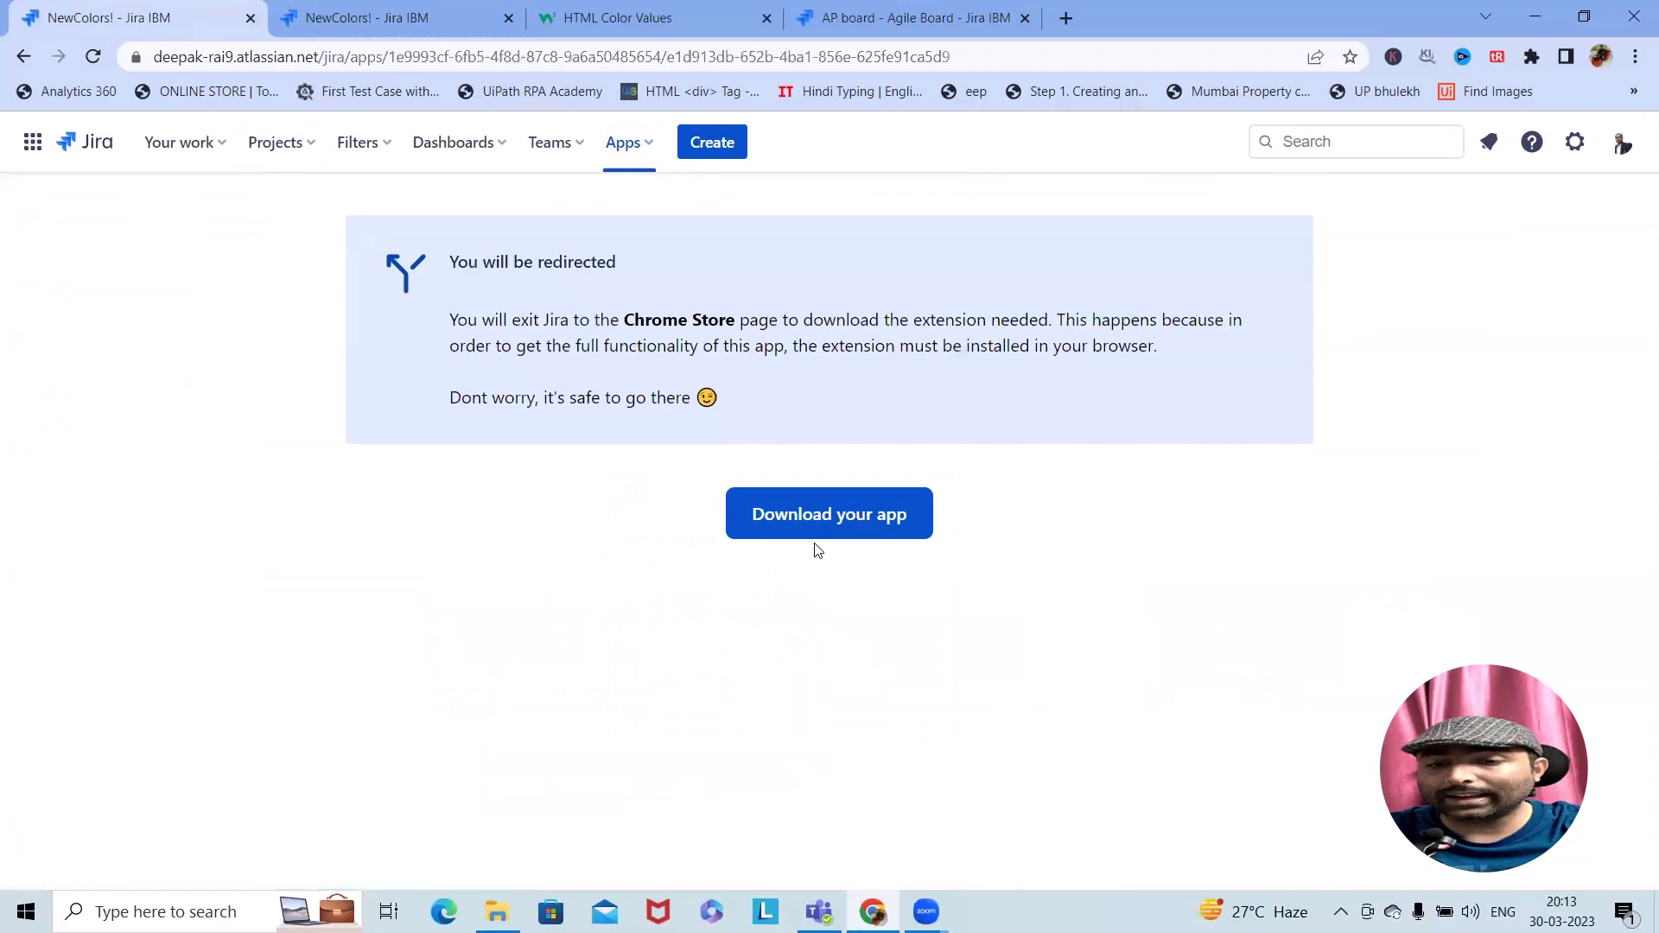
{"action": "left_click", "coordinate": [873, 530]}
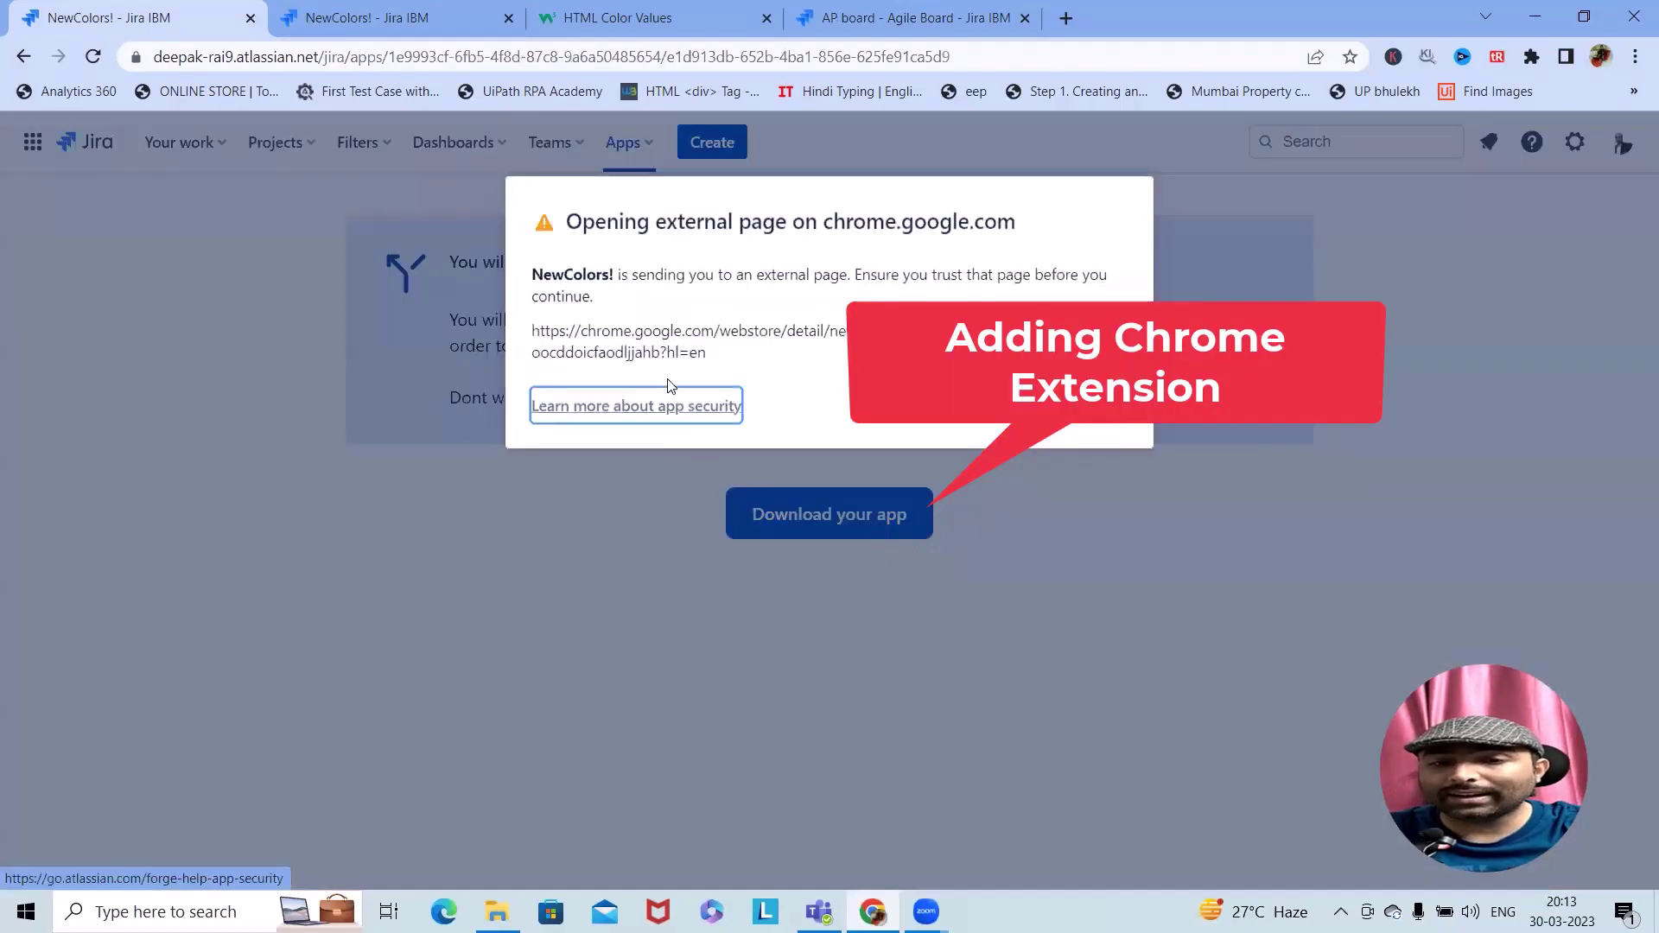
Check the browser's installed extensions for New Status Colors PRO for JIRA Cloud, and return to the AP board
{"action": "left_click", "coordinate": [1531, 57]}
{"action": "left_click", "coordinate": [1282, 620]}
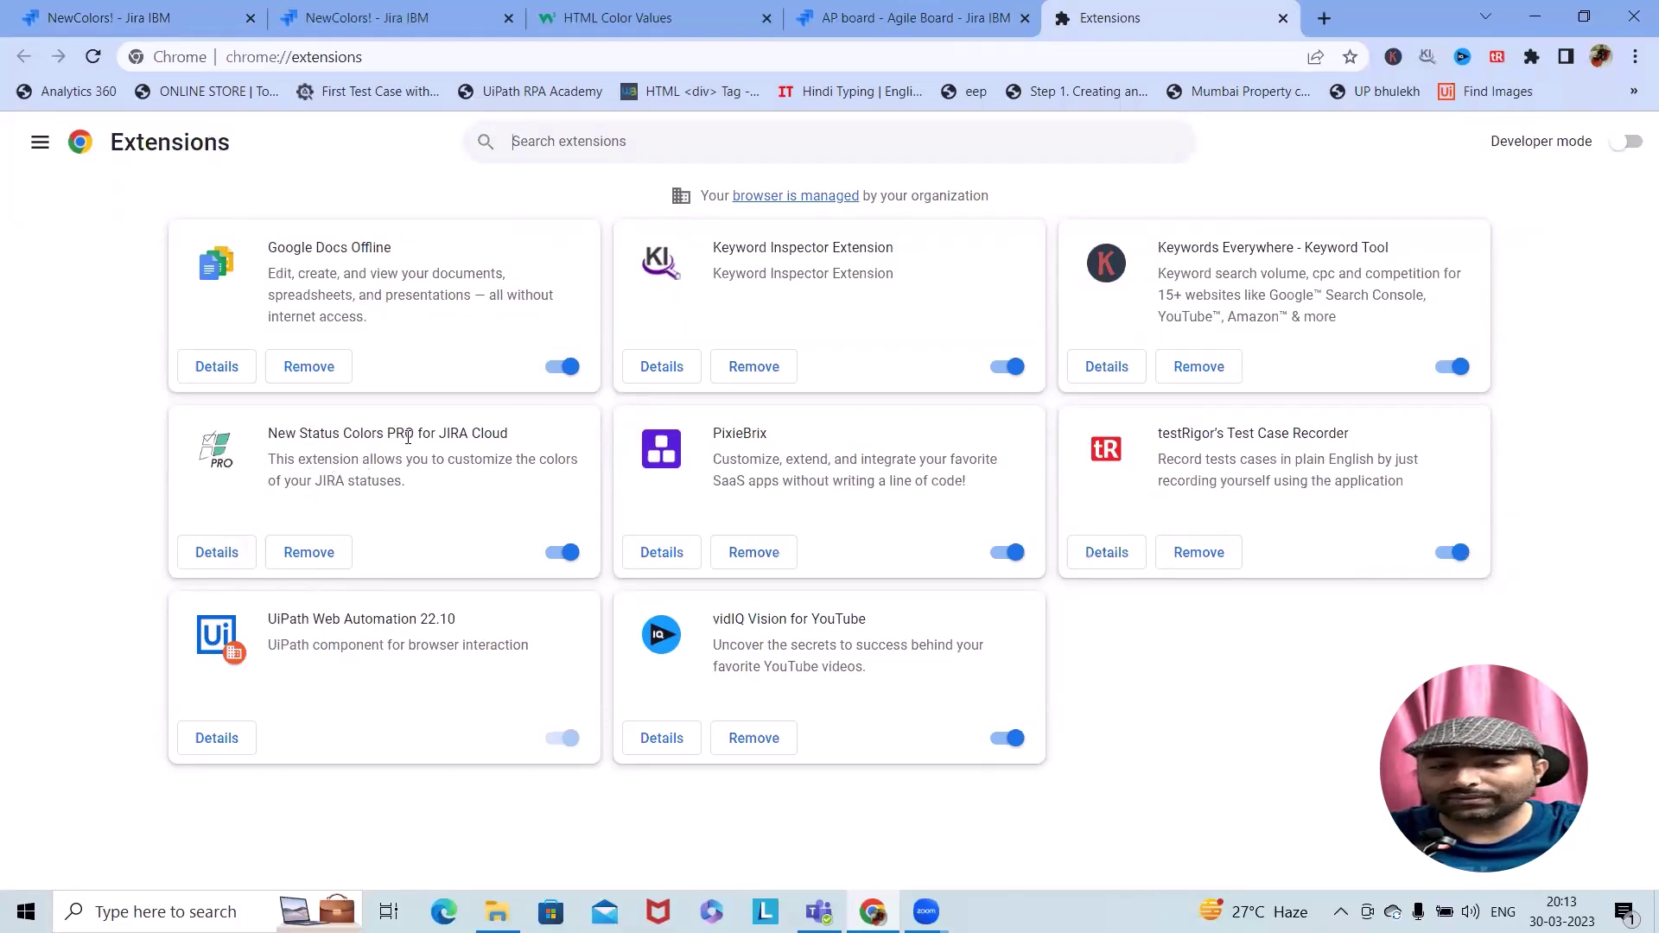
{"action": "left_click", "coordinate": [184, 9]}
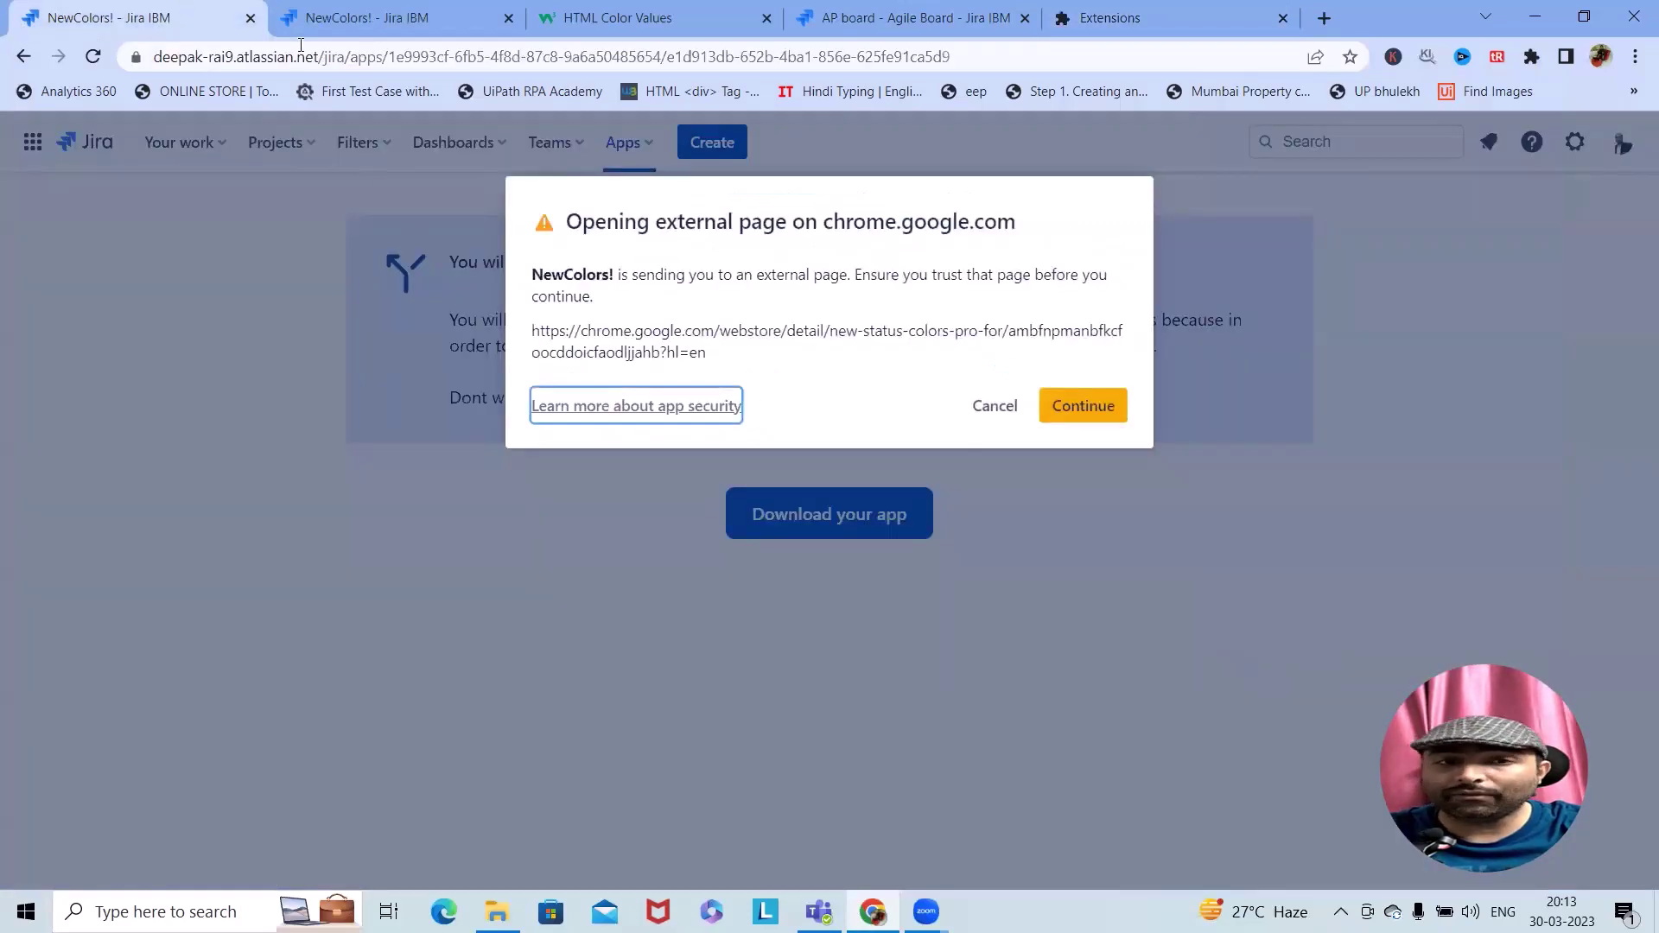
{"action": "left_click", "coordinate": [363, 18]}
{"action": "left_click", "coordinate": [916, 17]}
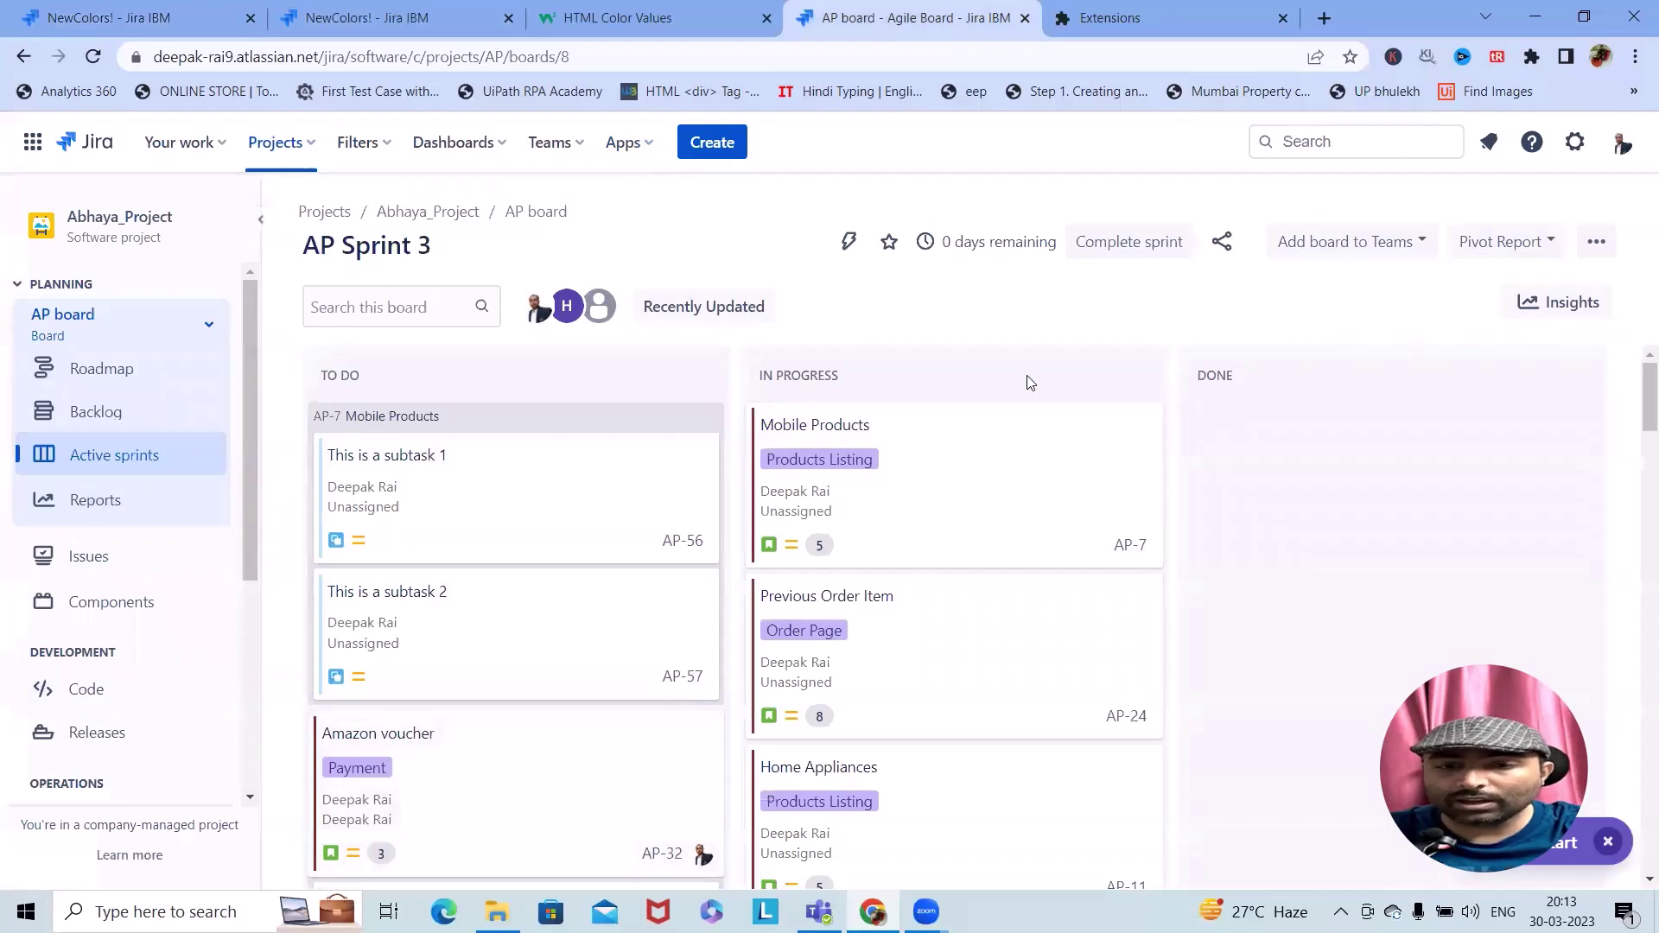
{"action": "left_click", "coordinate": [1575, 143]}
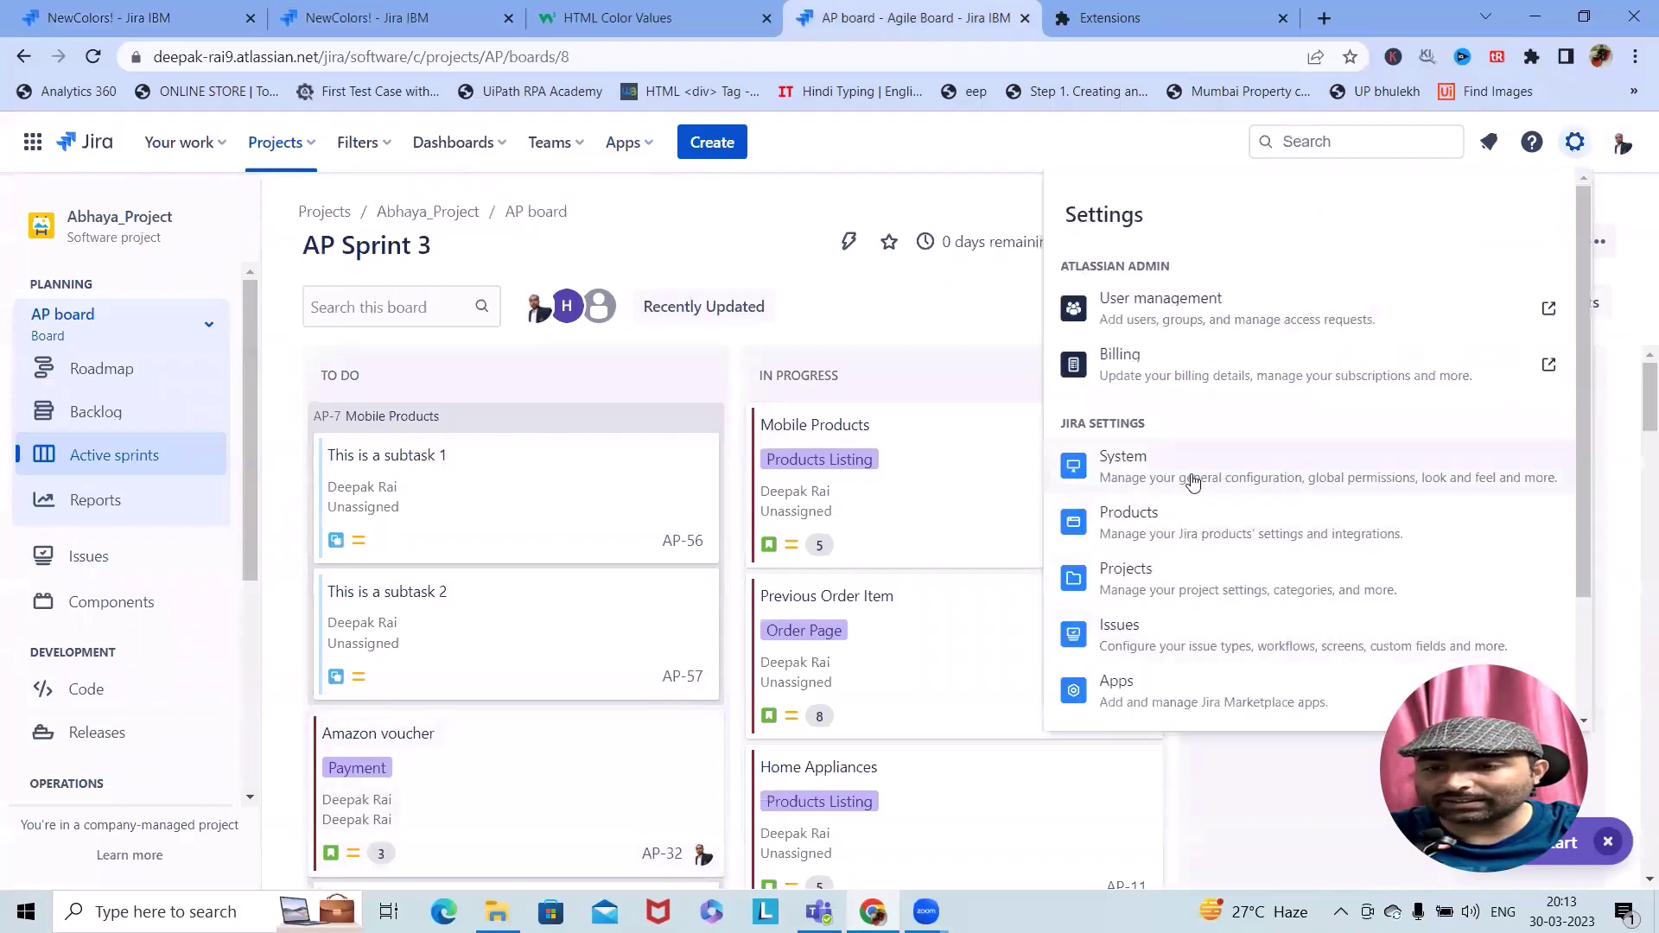
{"action": "left_click", "coordinate": [1193, 481]}
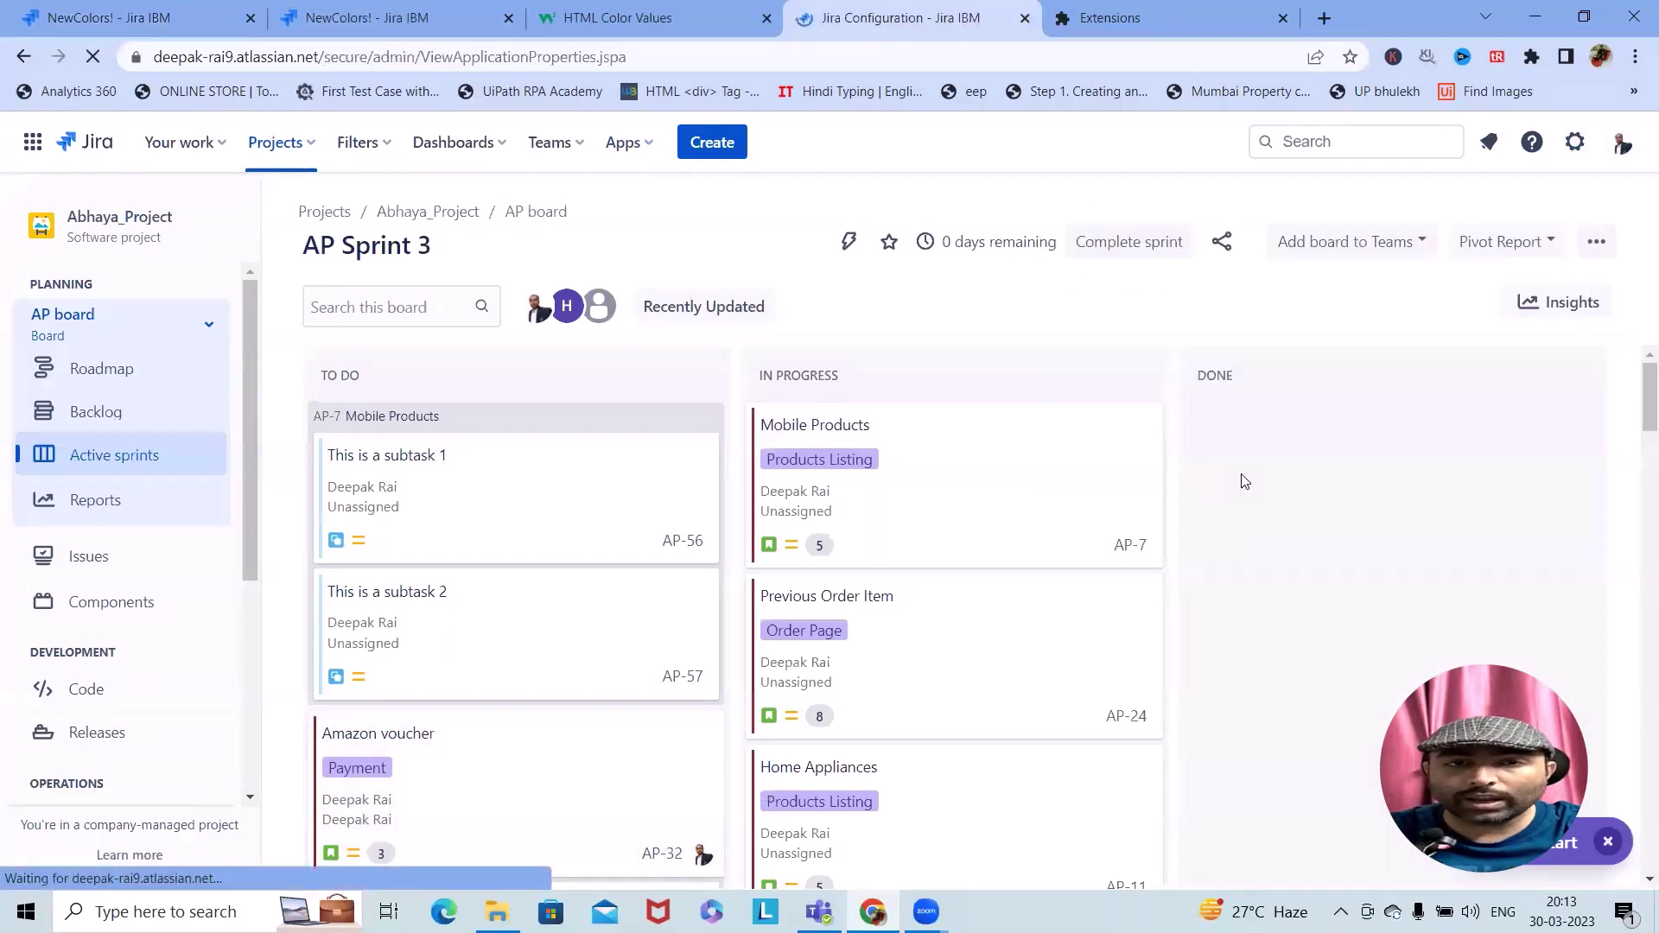
{"action": "scroll", "coordinate": [113, 692], "scroll_direction": "down", "scroll_amount": 5}
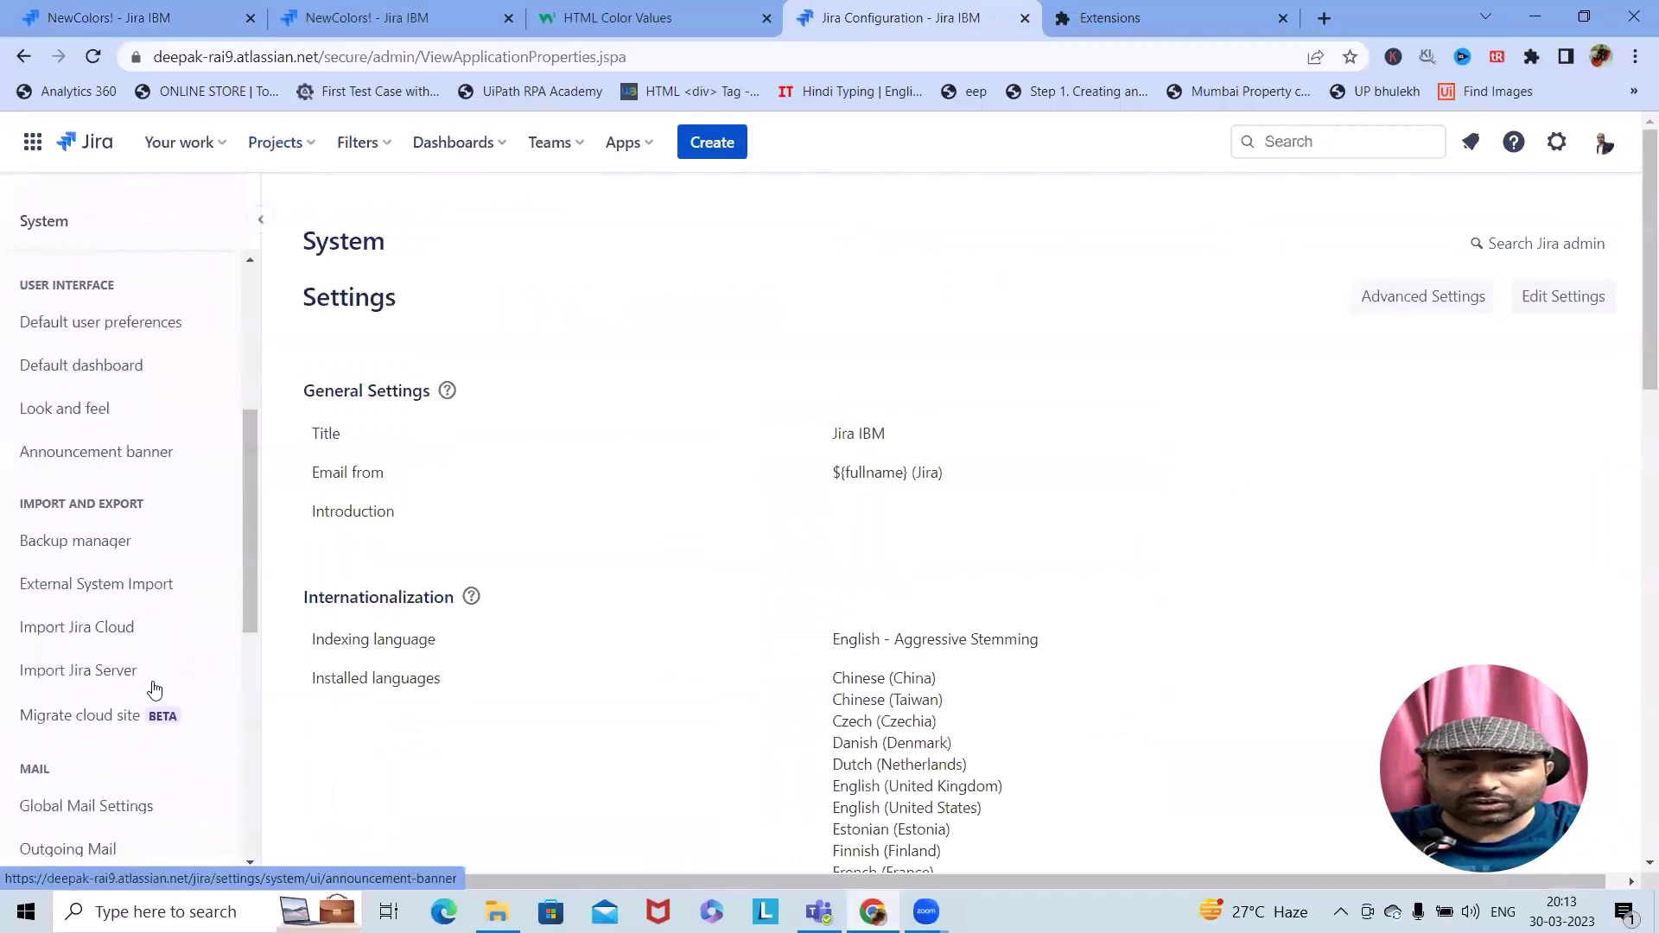
{"action": "scroll", "coordinate": [164, 717], "scroll_direction": "down", "scroll_amount": 10}
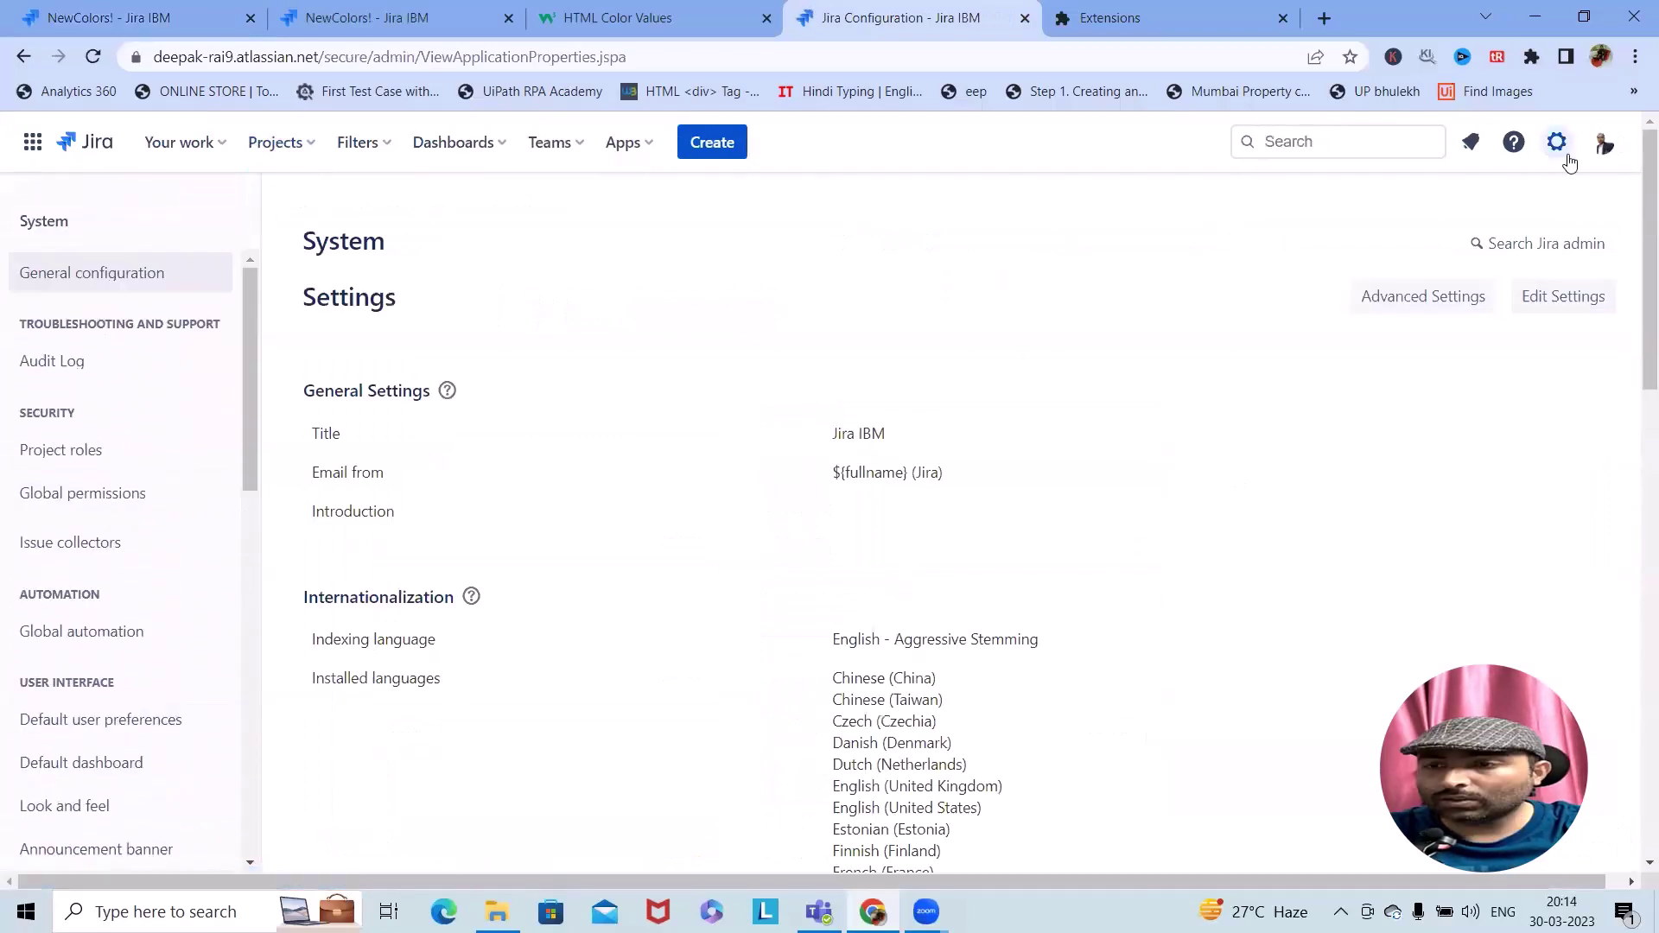
Open the Statuses administration page within Jira's issue settings
{"action": "left_click", "coordinate": [1561, 149]}
{"action": "left_click", "coordinate": [1205, 641]}
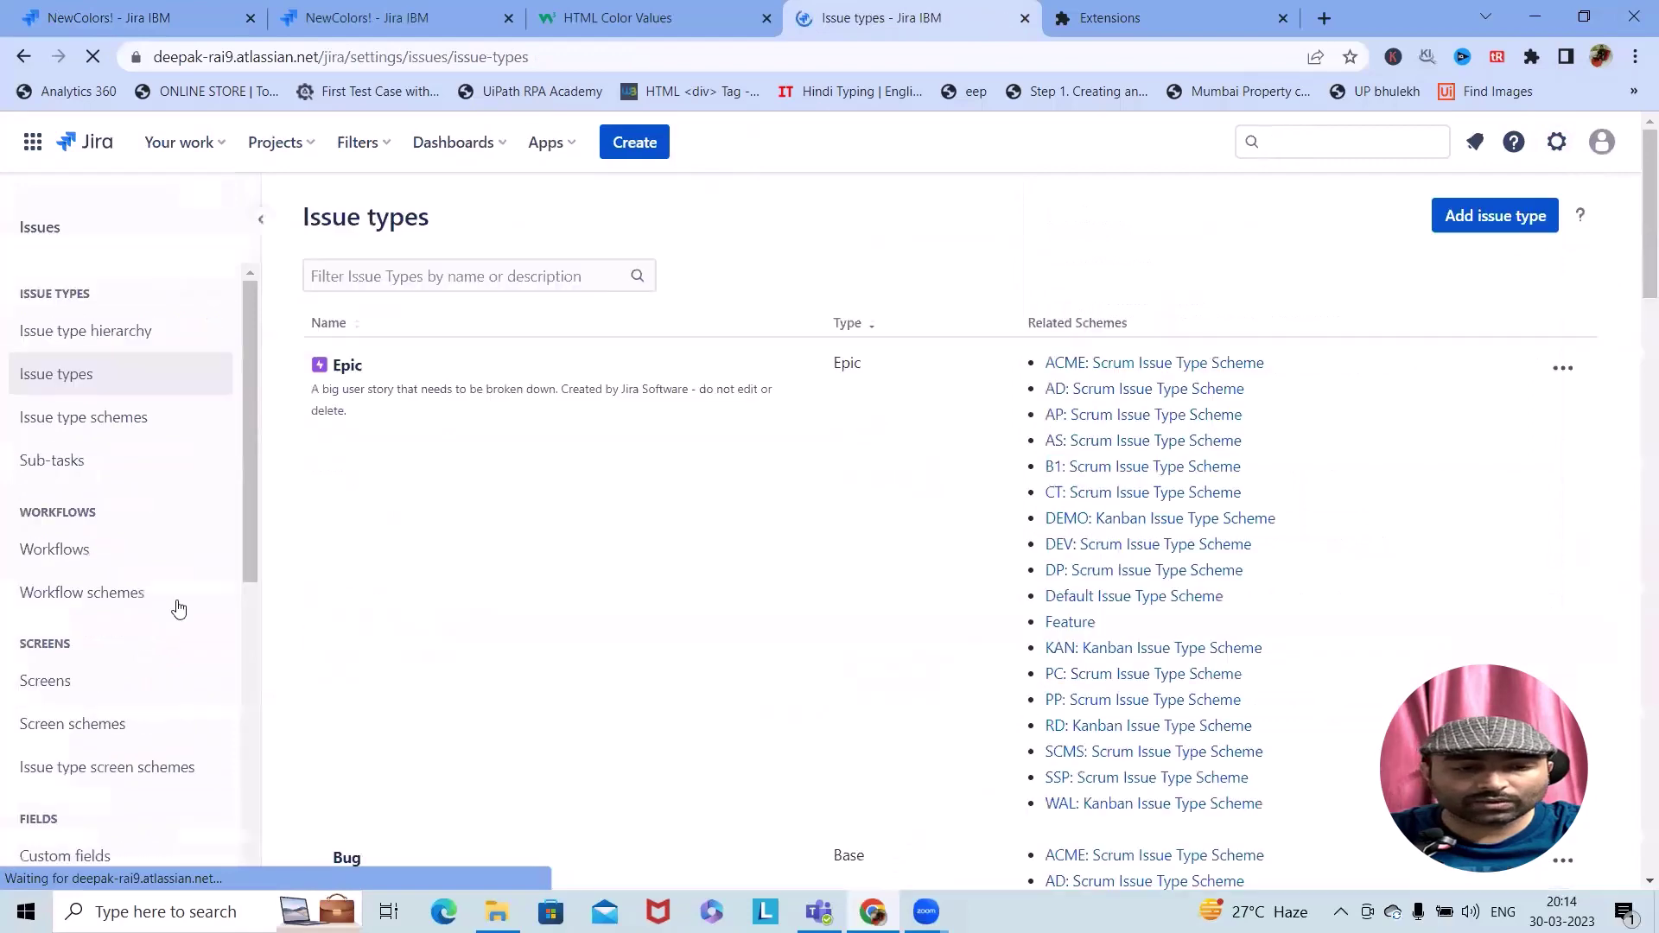
{"action": "scroll", "coordinate": [178, 623], "scroll_direction": "down", "scroll_amount": 6}
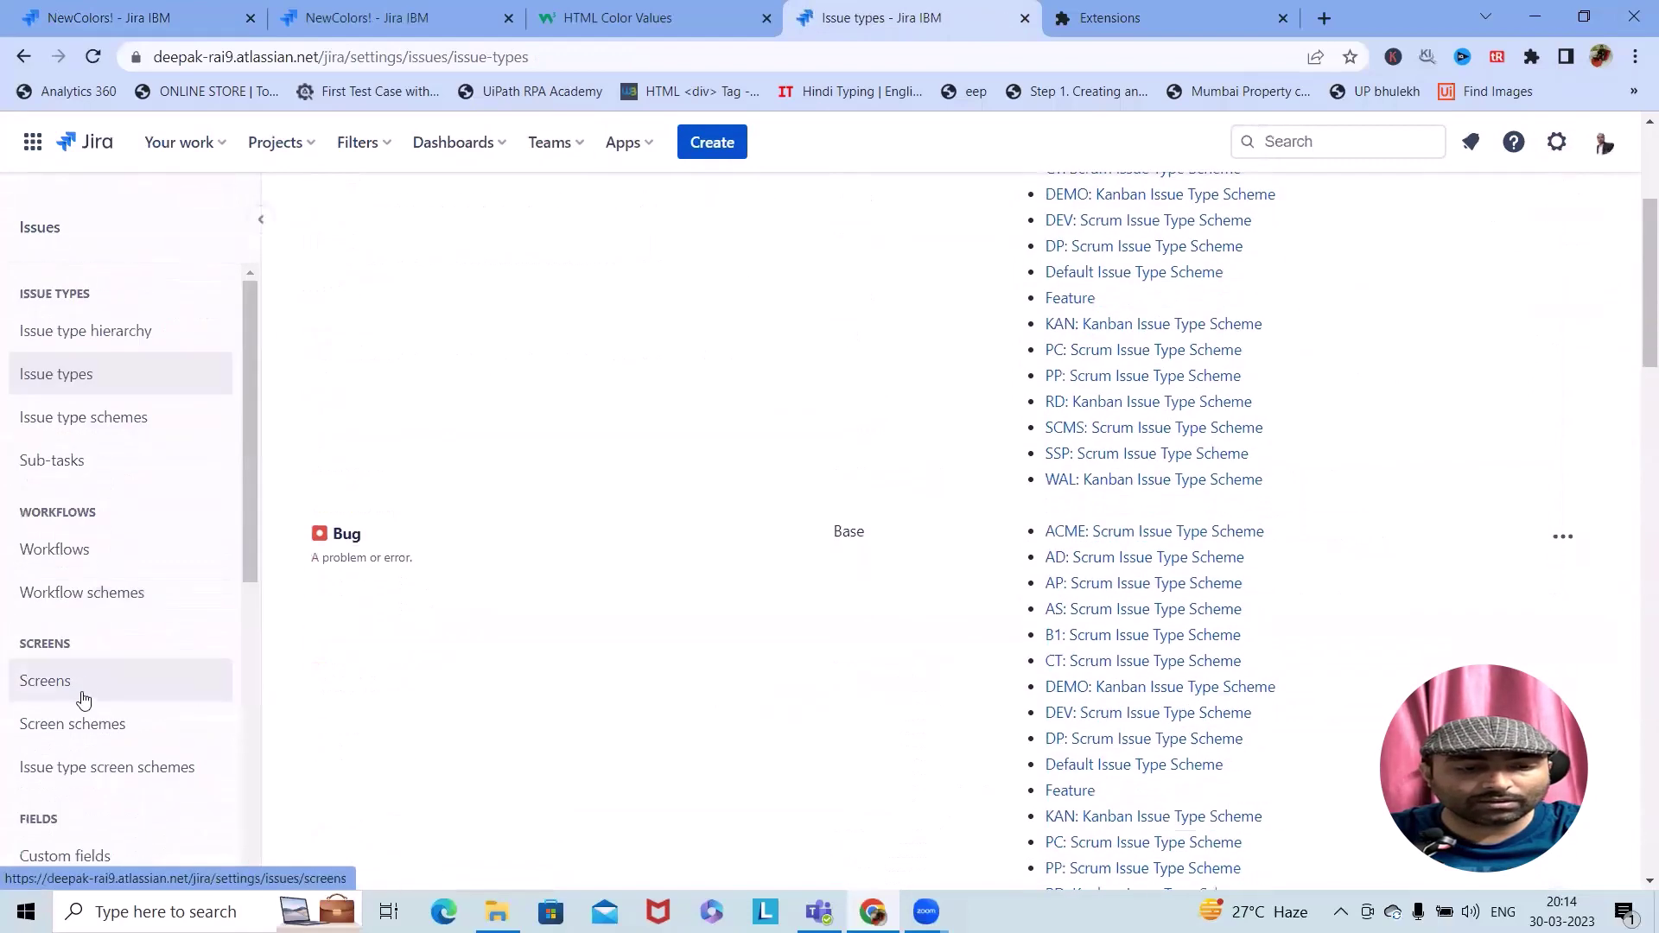
{"action": "scroll", "coordinate": [104, 611], "scroll_direction": "up", "scroll_amount": 3}
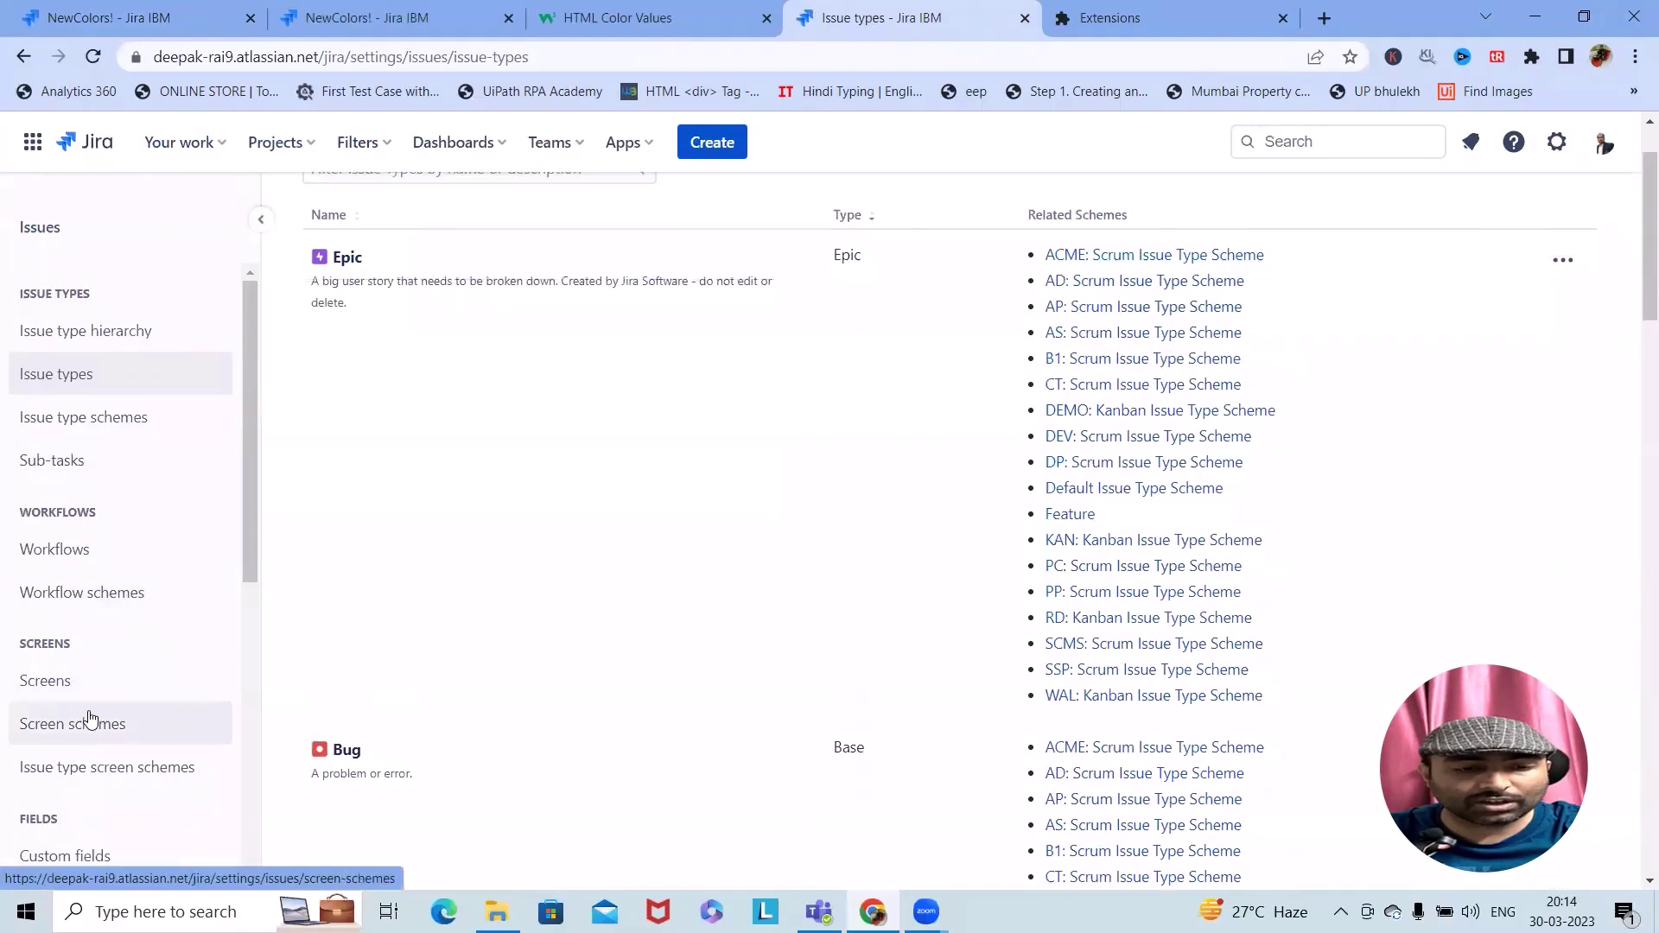
{"action": "scroll", "coordinate": [95, 691], "scroll_direction": "down", "scroll_amount": 5}
{"action": "left_click", "coordinate": [111, 652]}
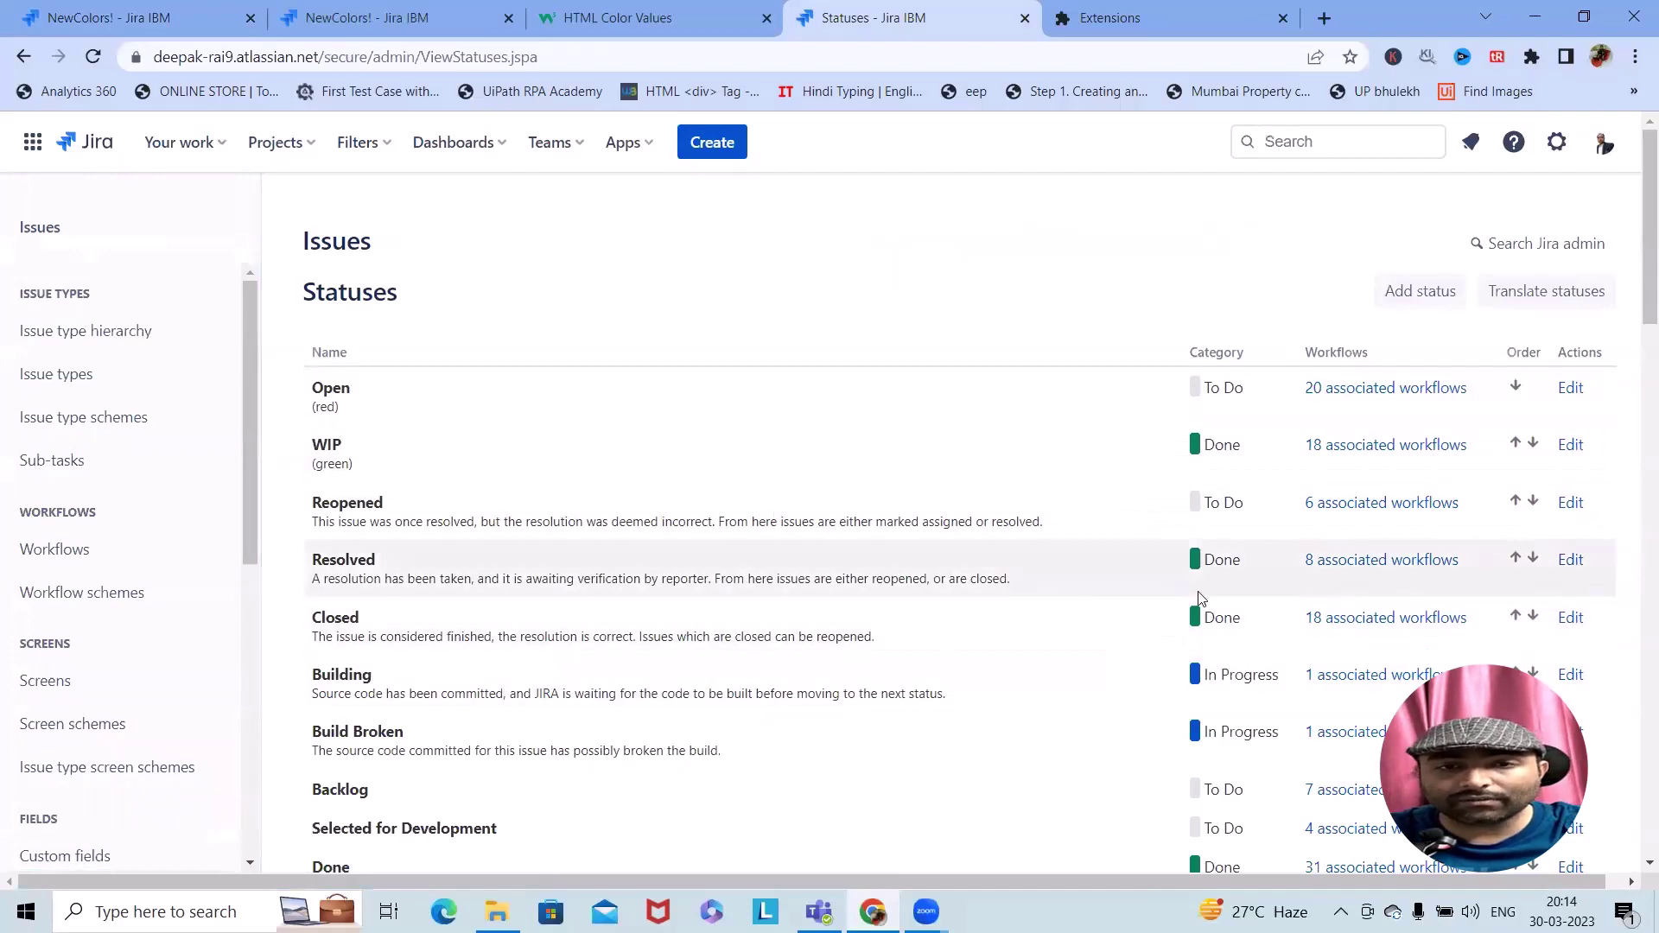
Examine the status list and the named colors on the W3Schools HTML Color Values page, highlighting the name Navy
{"action": "scroll", "coordinate": [1193, 510], "scroll_direction": "down", "scroll_amount": 3}
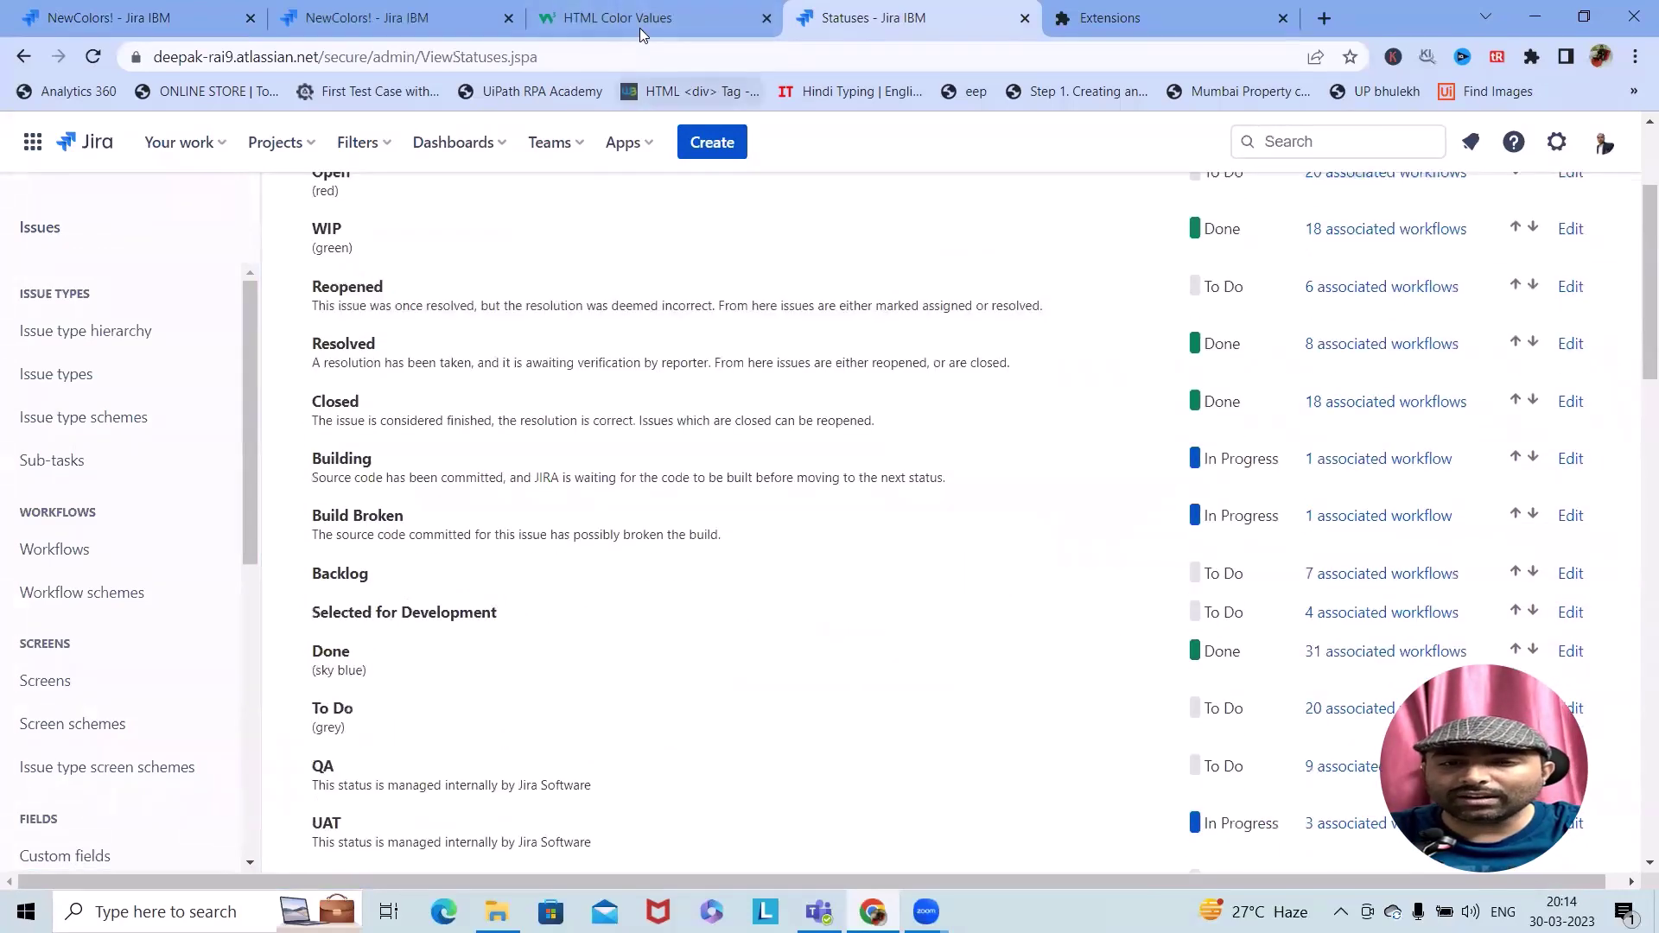
{"action": "left_click", "coordinate": [640, 19]}
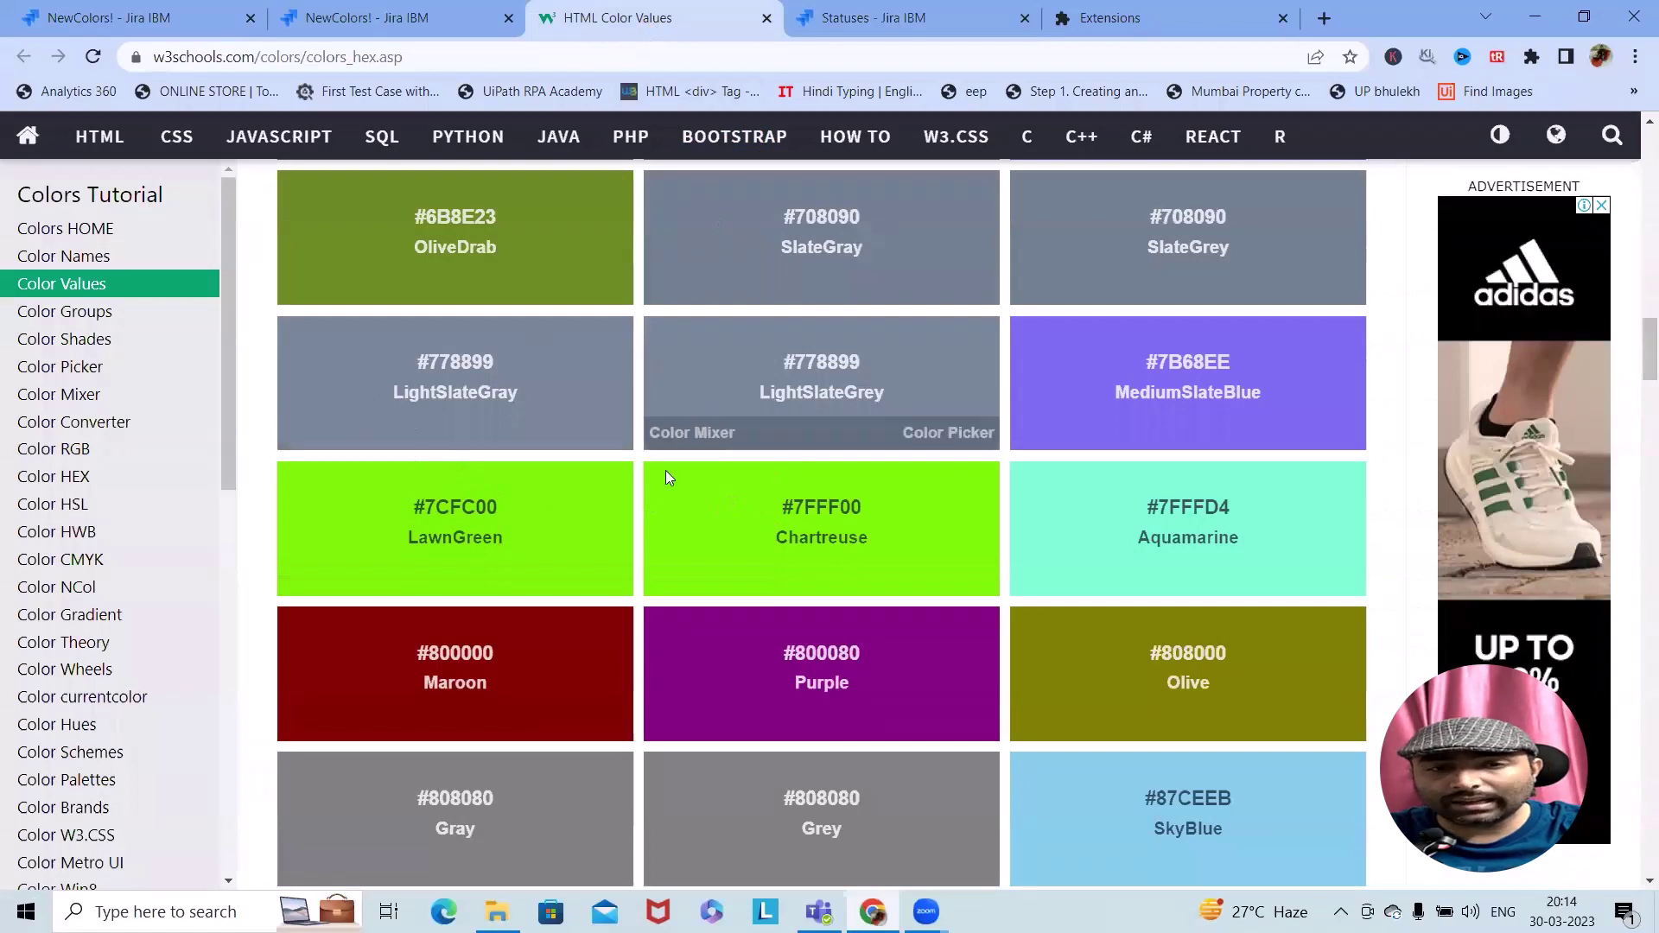
{"action": "scroll", "coordinate": [535, 423], "scroll_direction": "up", "scroll_amount": 3}
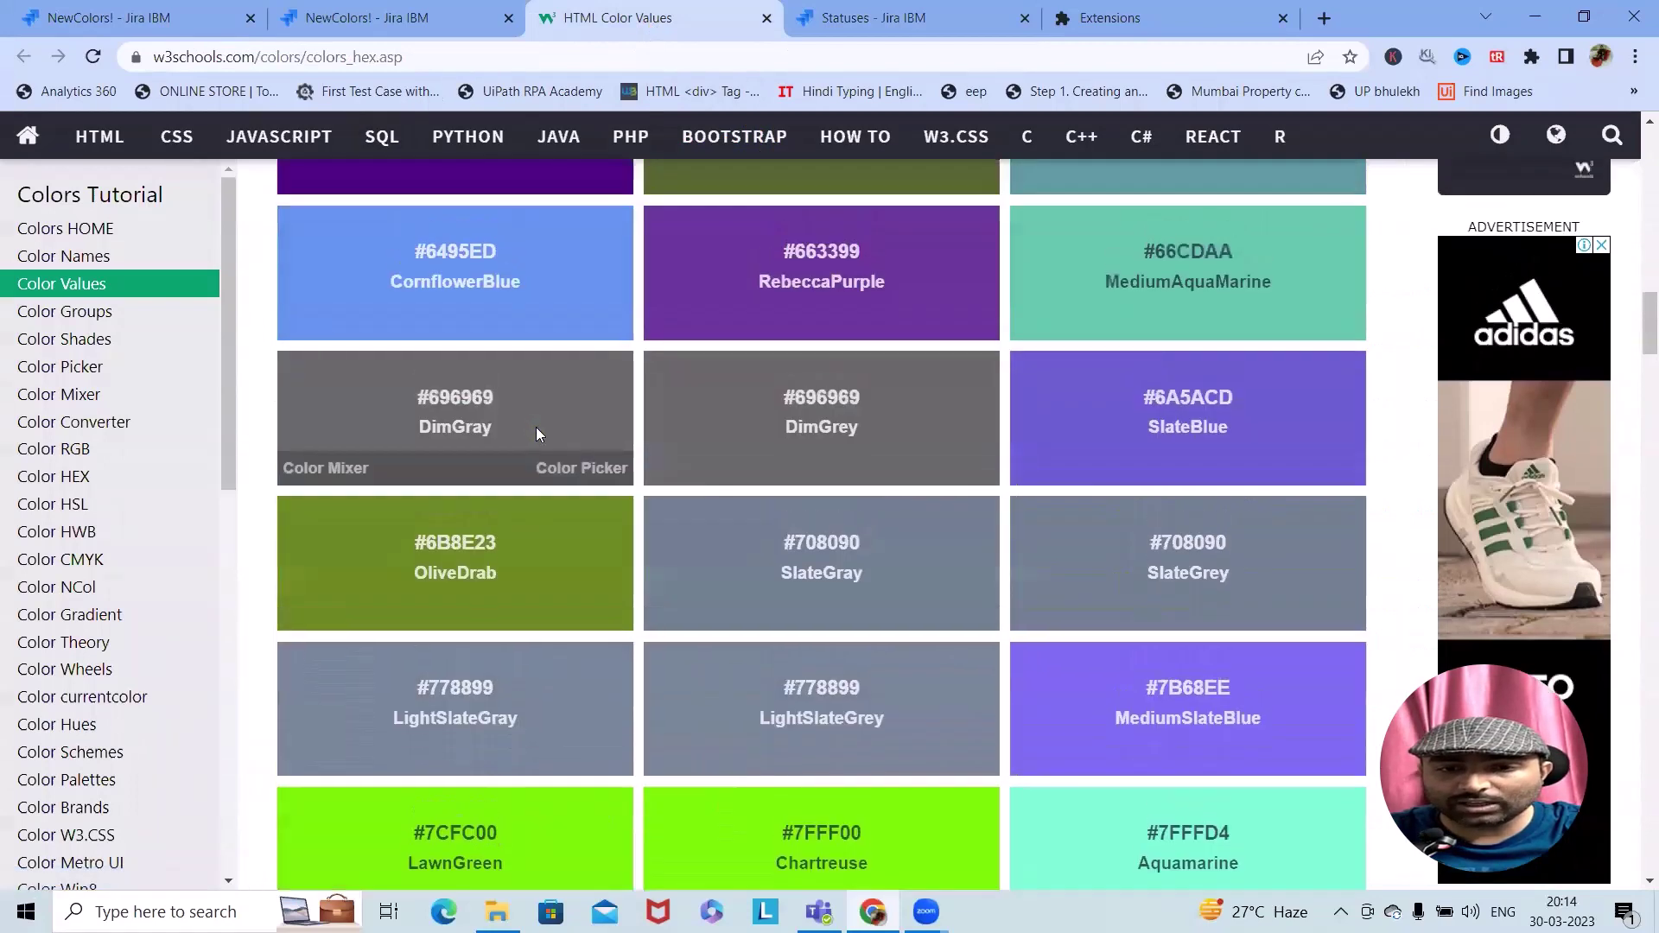
{"action": "scroll", "coordinate": [535, 427], "scroll_direction": "up", "scroll_amount": 7}
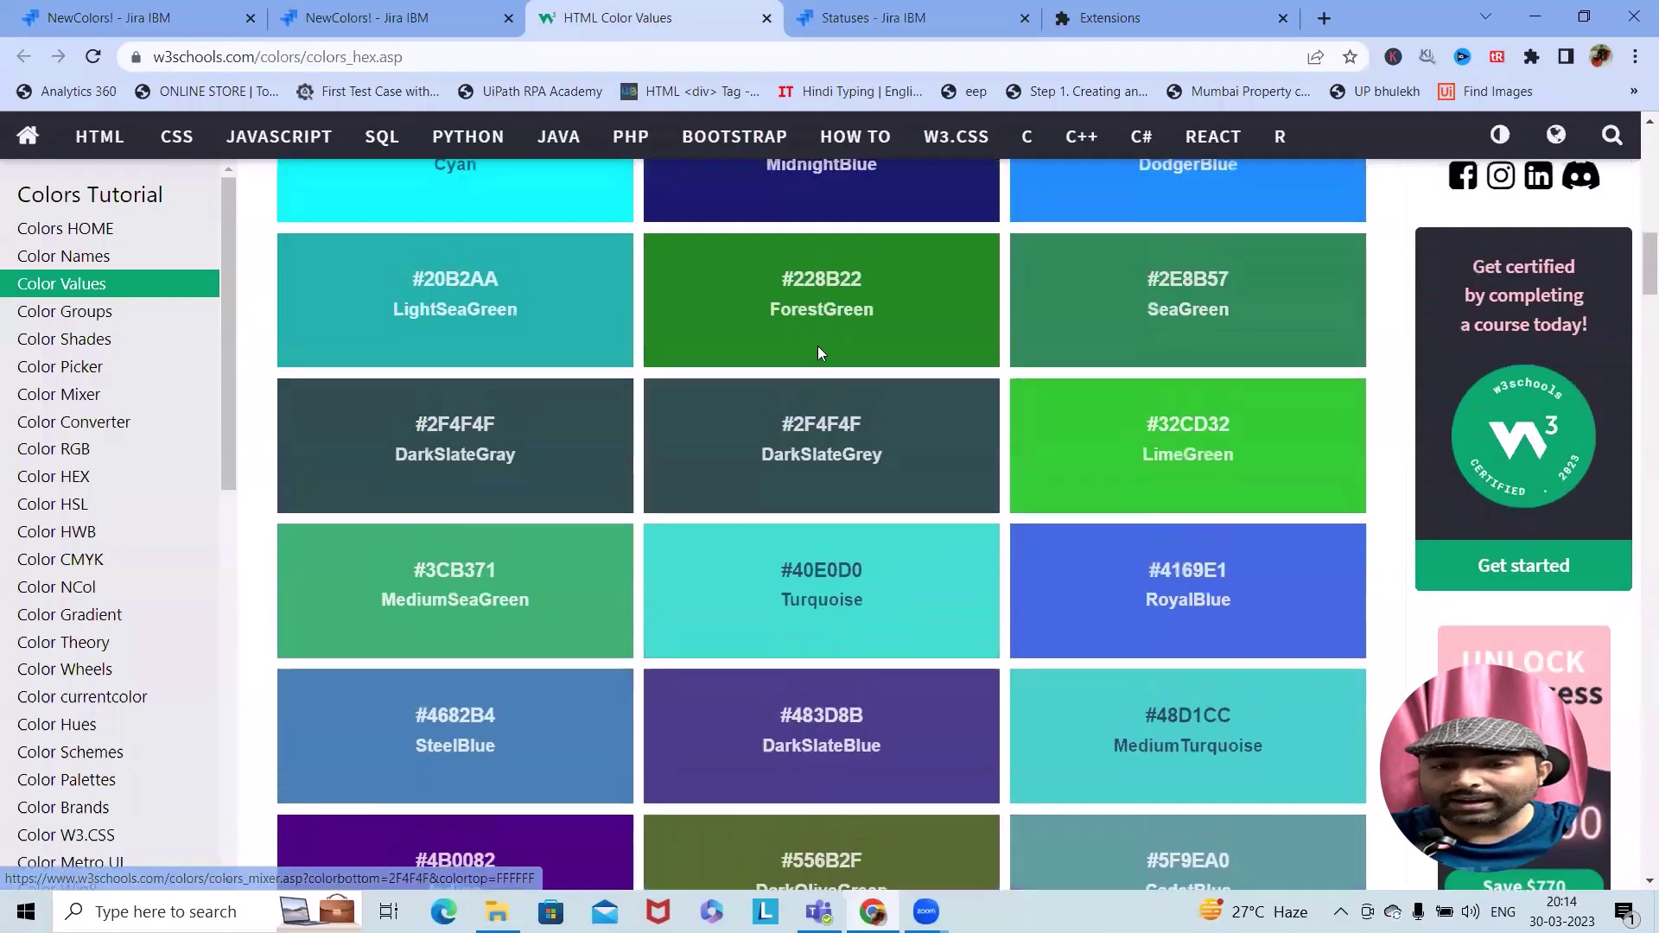
{"action": "scroll", "coordinate": [857, 353], "scroll_direction": "up", "scroll_amount": 3}
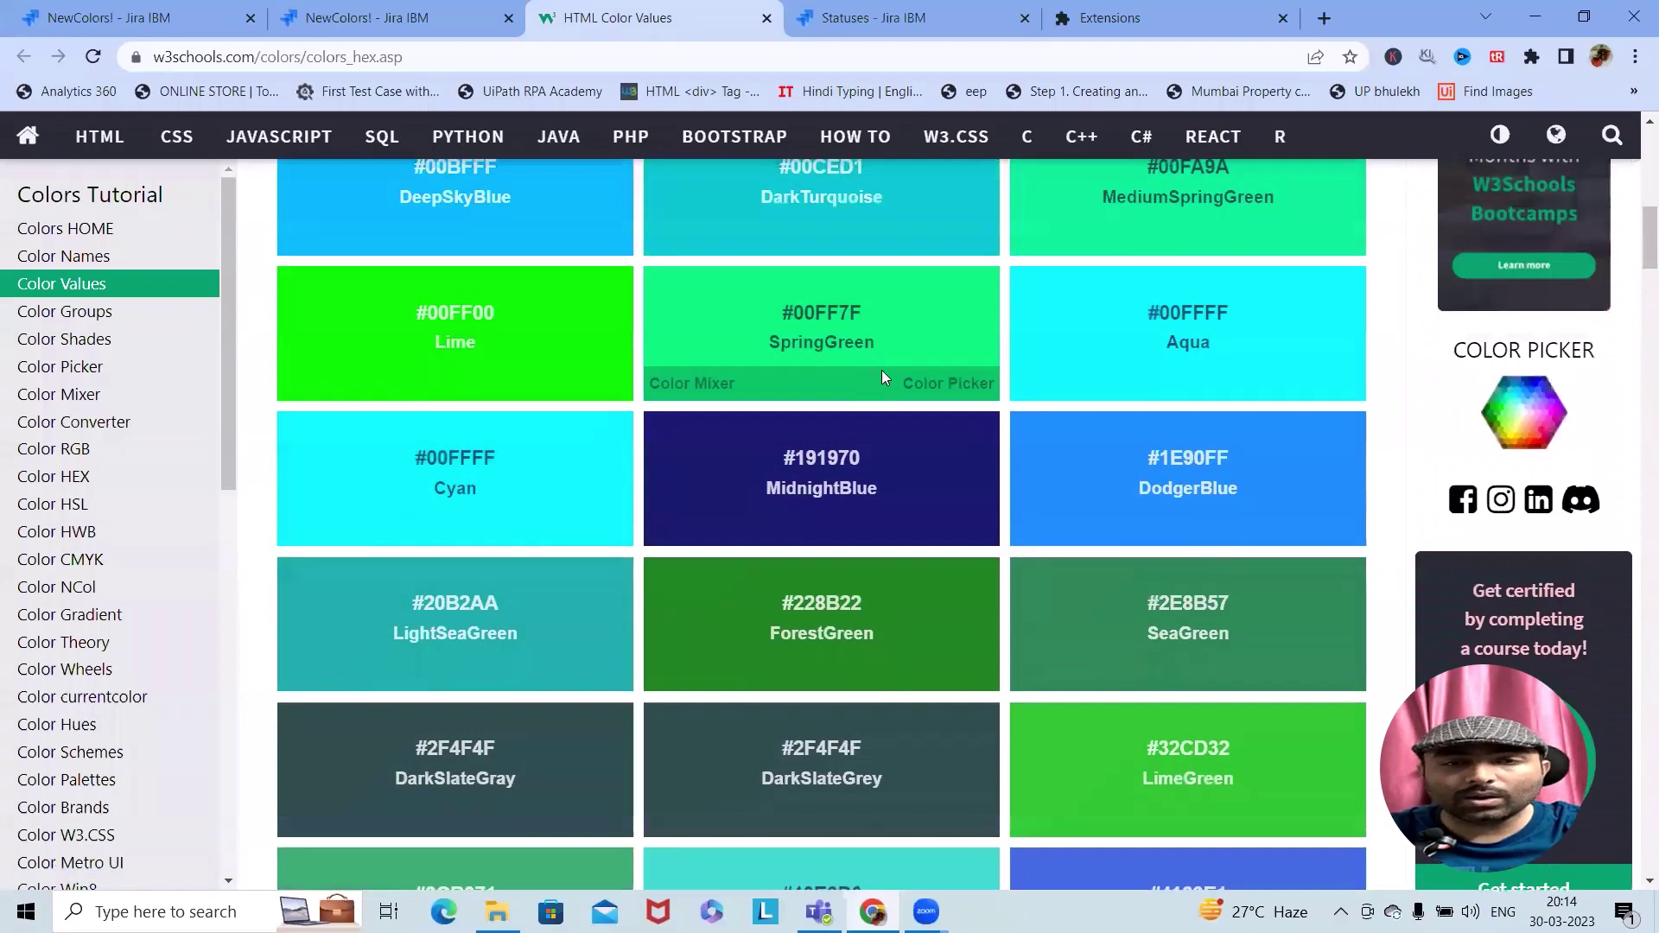
{"action": "scroll", "coordinate": [843, 403], "scroll_direction": "up", "scroll_amount": 3}
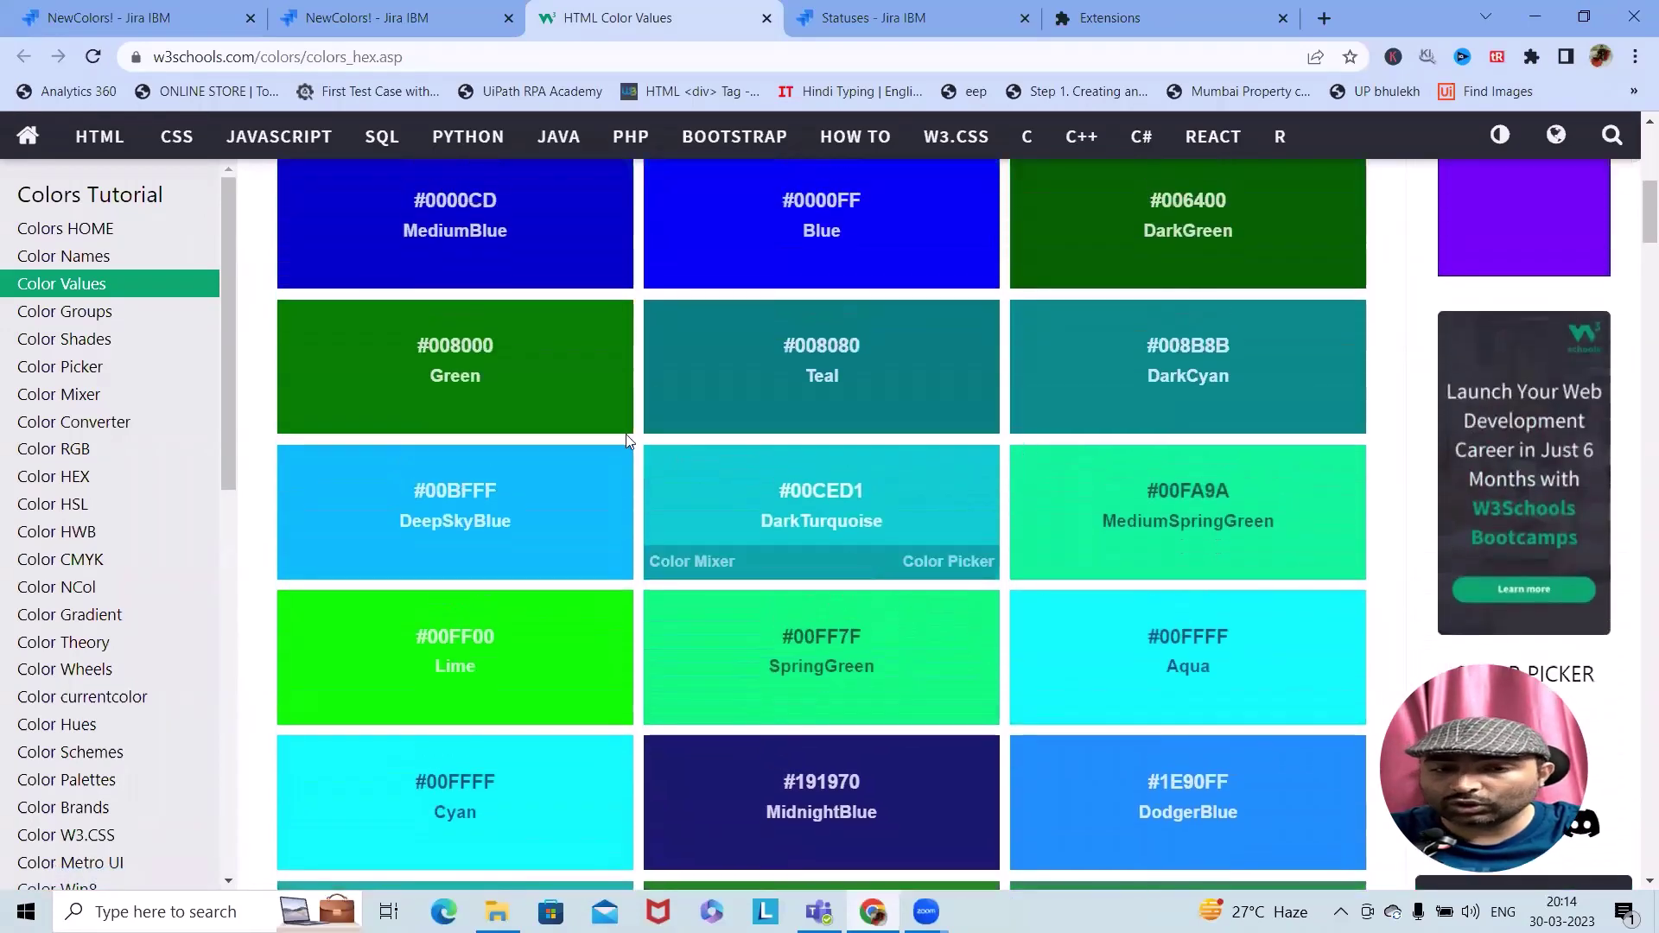
{"action": "scroll", "coordinate": [657, 454], "scroll_direction": "up", "scroll_amount": 4}
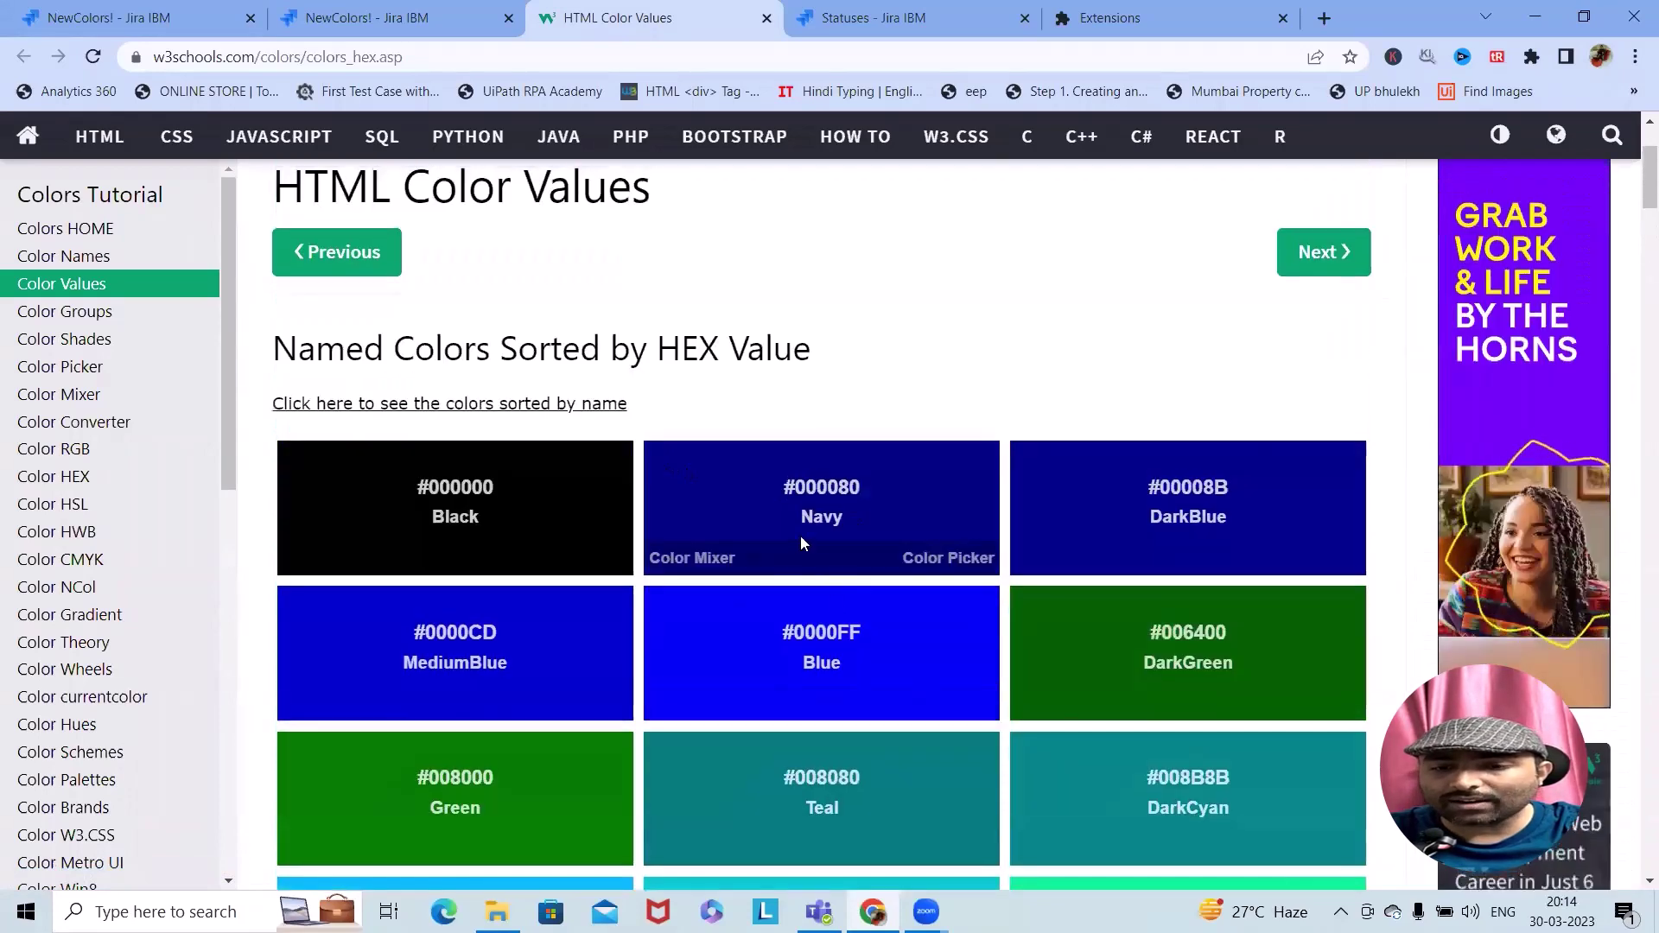
{"action": "scroll", "coordinate": [879, 700], "scroll_direction": "down", "scroll_amount": 2}
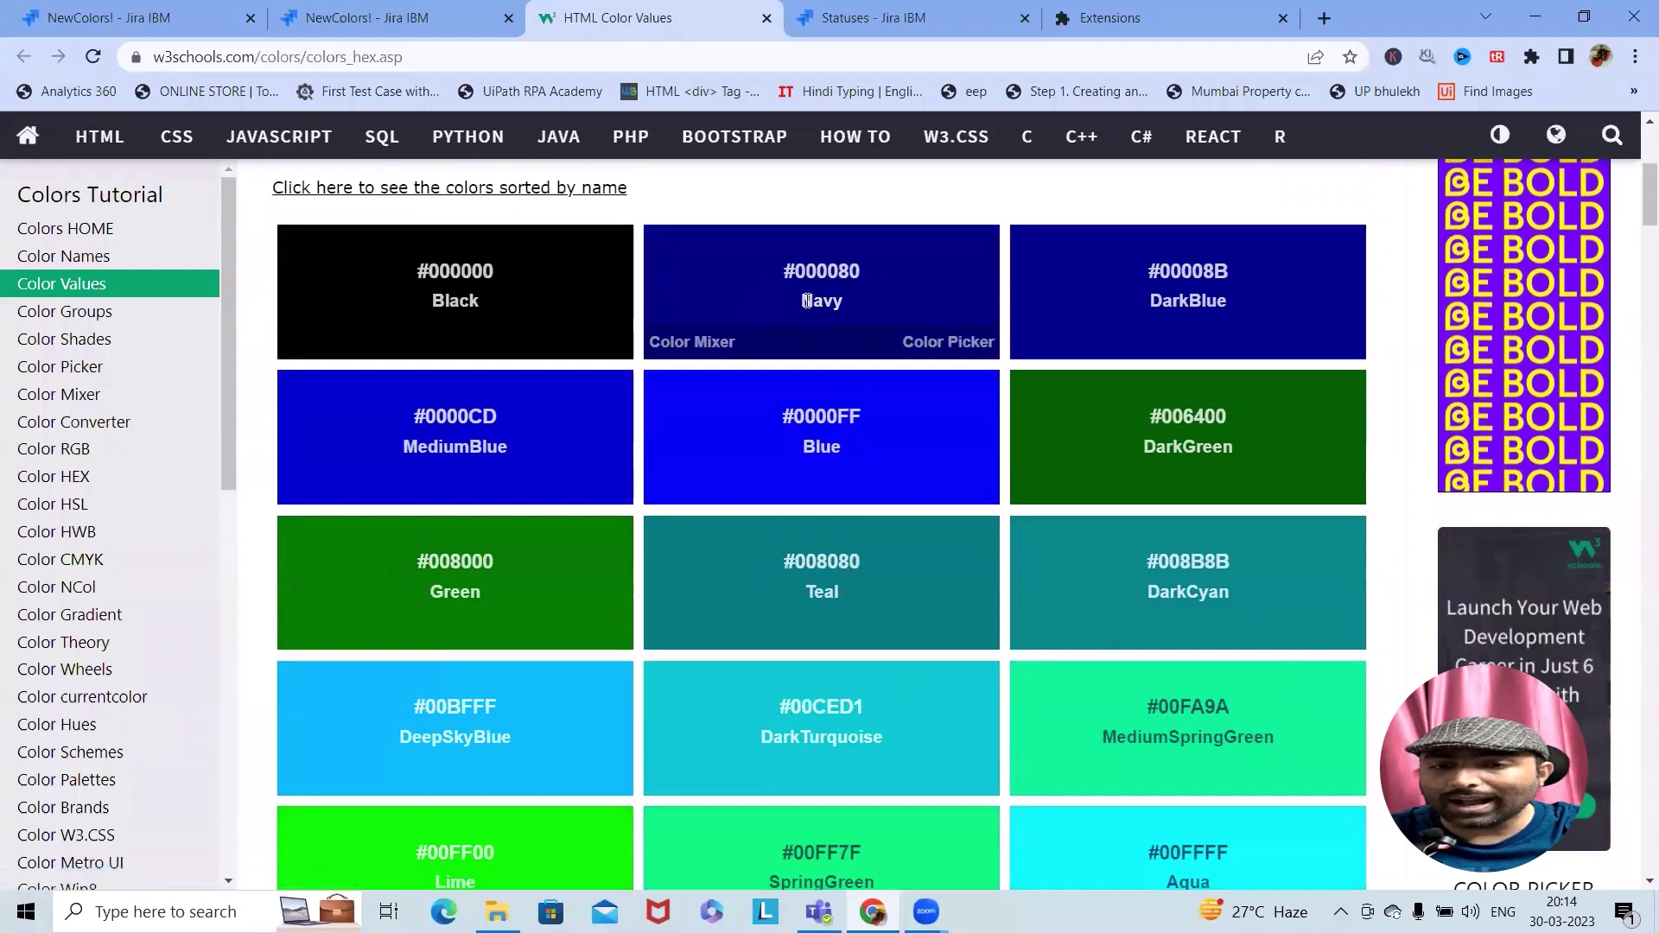
{"action": "left_click_drag", "start_coordinate": [807, 301], "coordinate": [854, 299]}
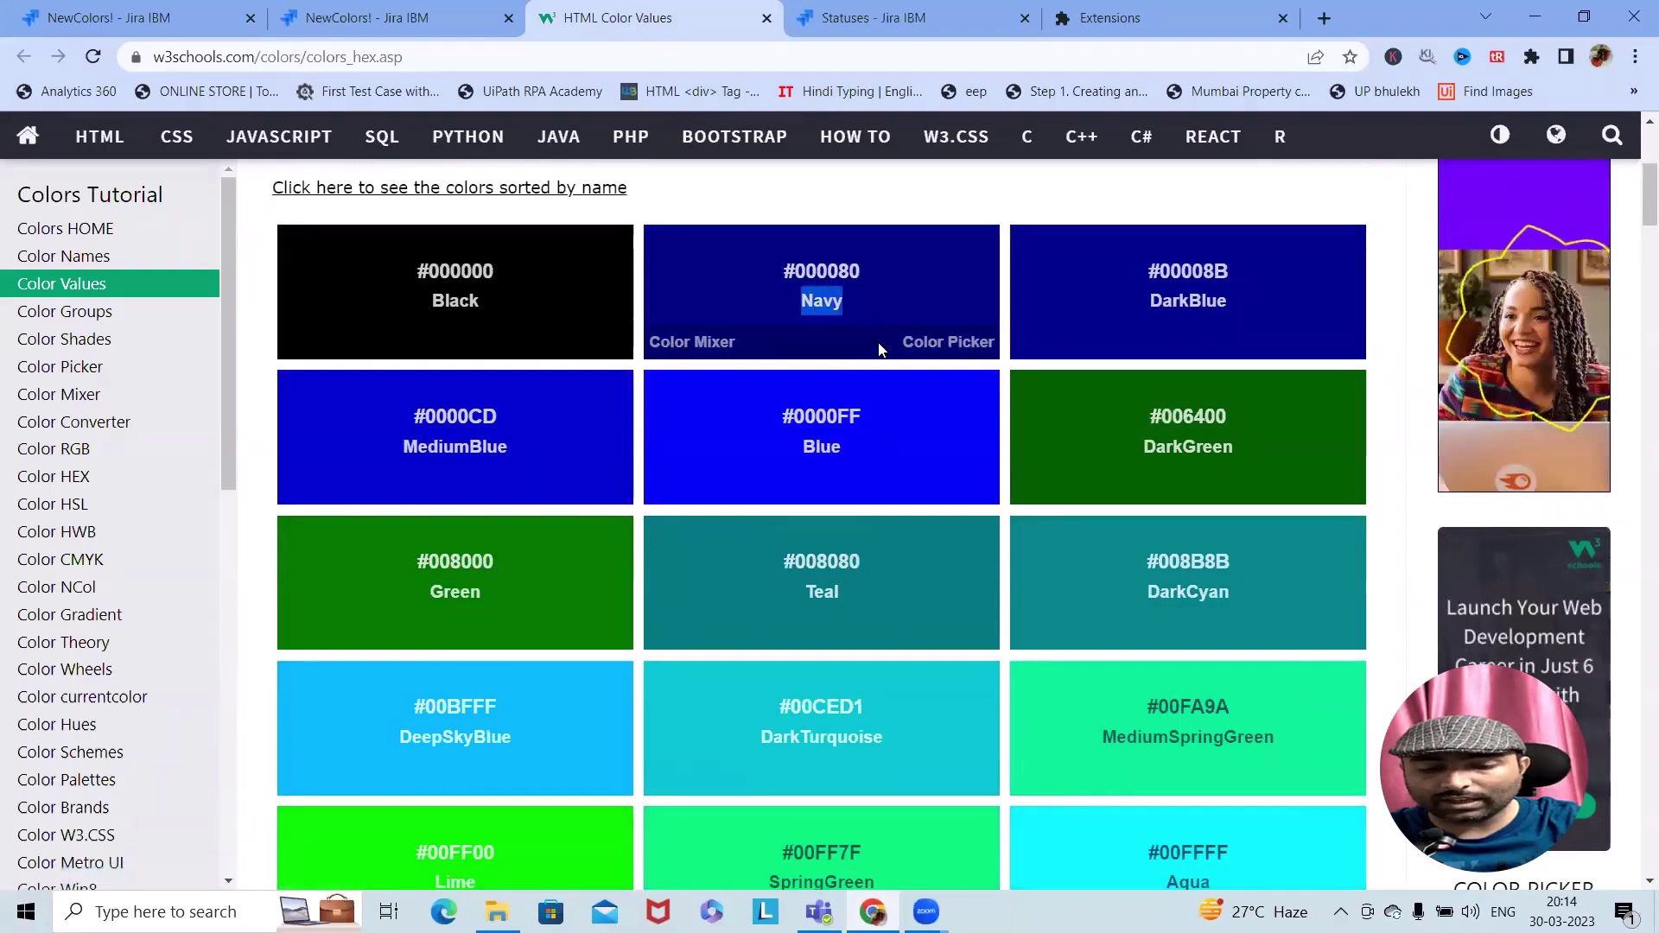
Replace the color name in the Open status's description with (Navy) and save the status
{"action": "key", "text": "ctrl+2"}
{"action": "key", "text": "ctrl+4"}
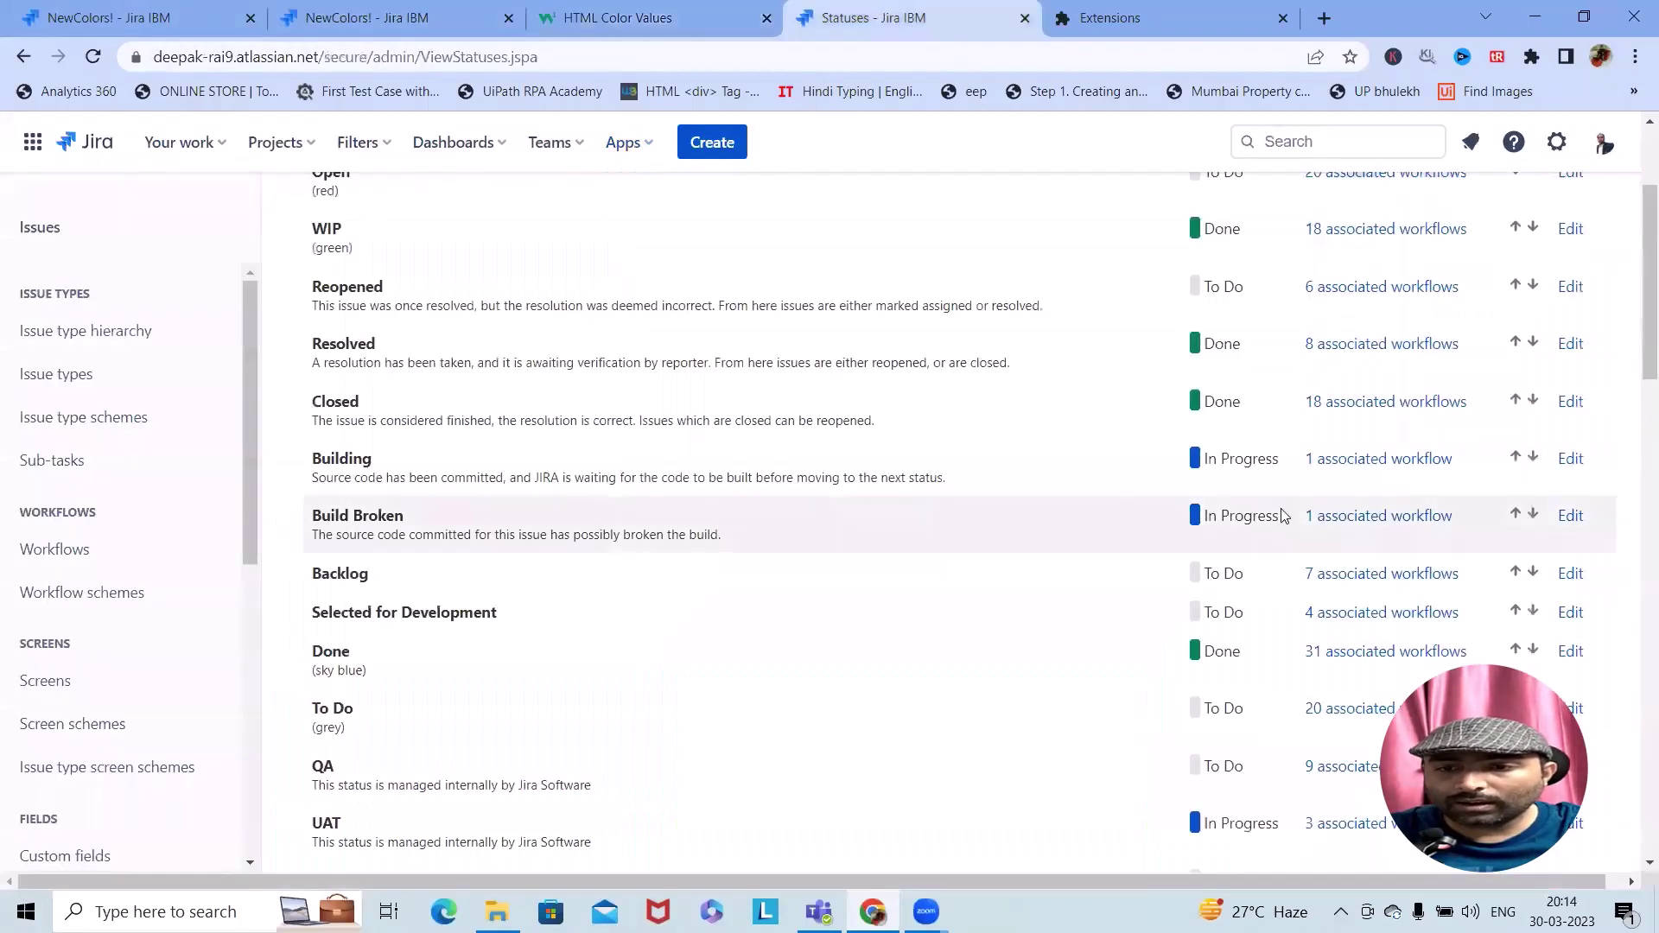
{"action": "scroll", "coordinate": [418, 522], "scroll_direction": "up", "scroll_amount": 3}
{"action": "left_click_drag", "start_coordinate": [636, 570], "coordinate": [1507, 444]}
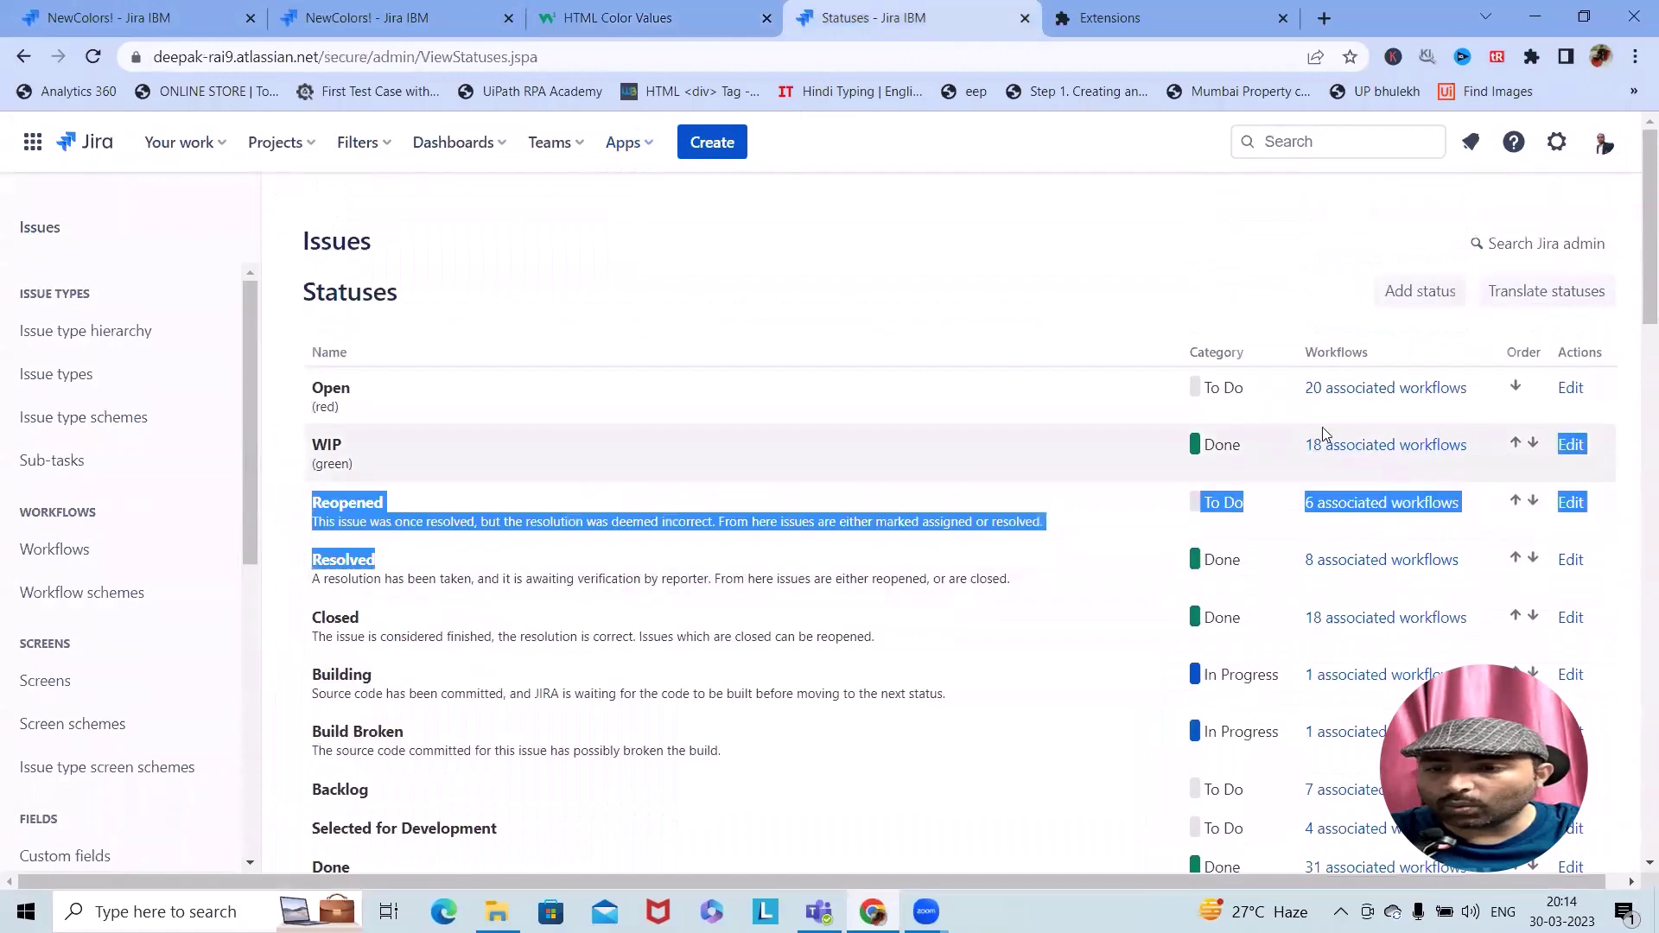
{"action": "left_click", "coordinate": [1571, 387]}
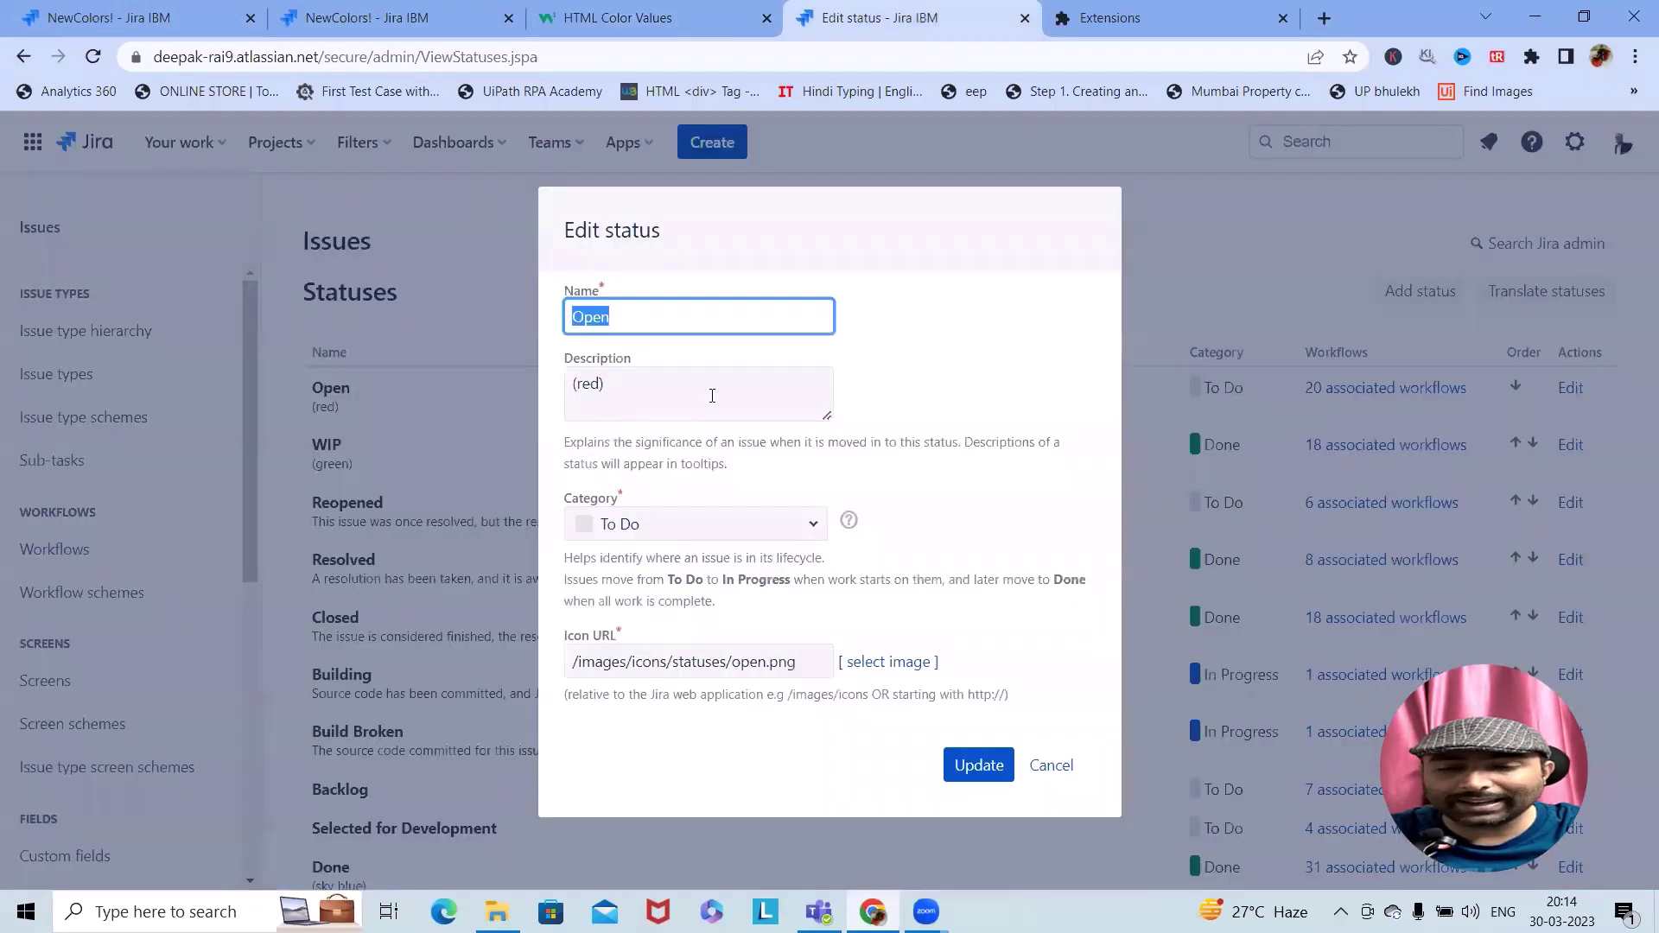
{"action": "left_click", "coordinate": [612, 401]}
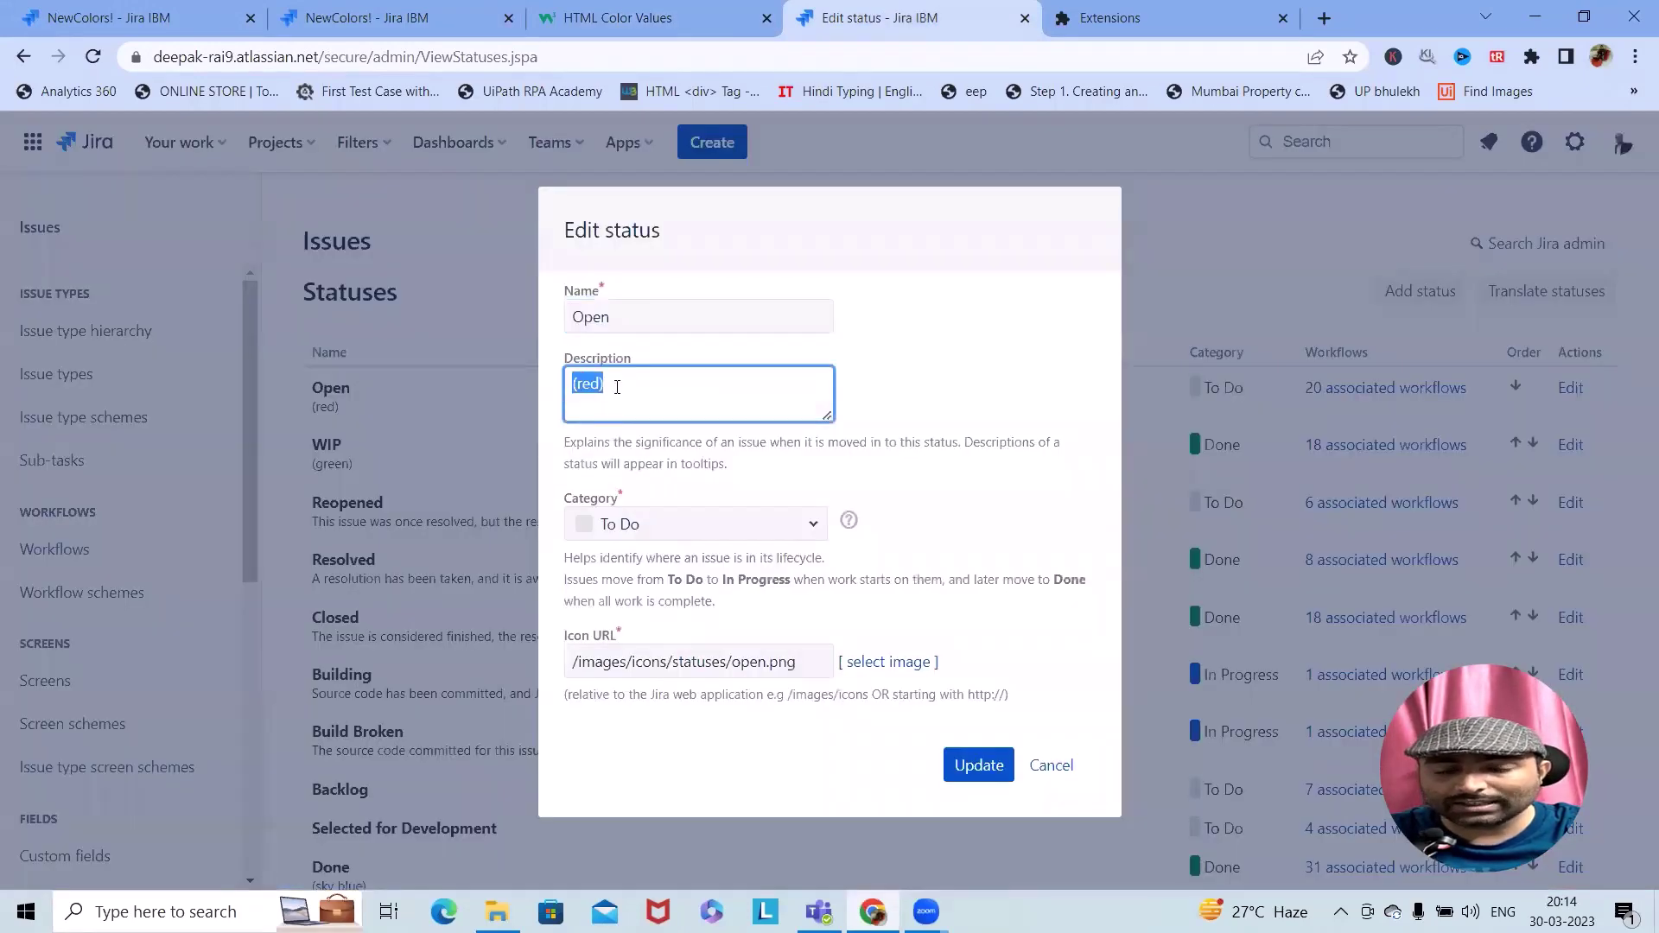
{"action": "left_click_drag", "start_coordinate": [577, 384], "coordinate": [598, 383]}
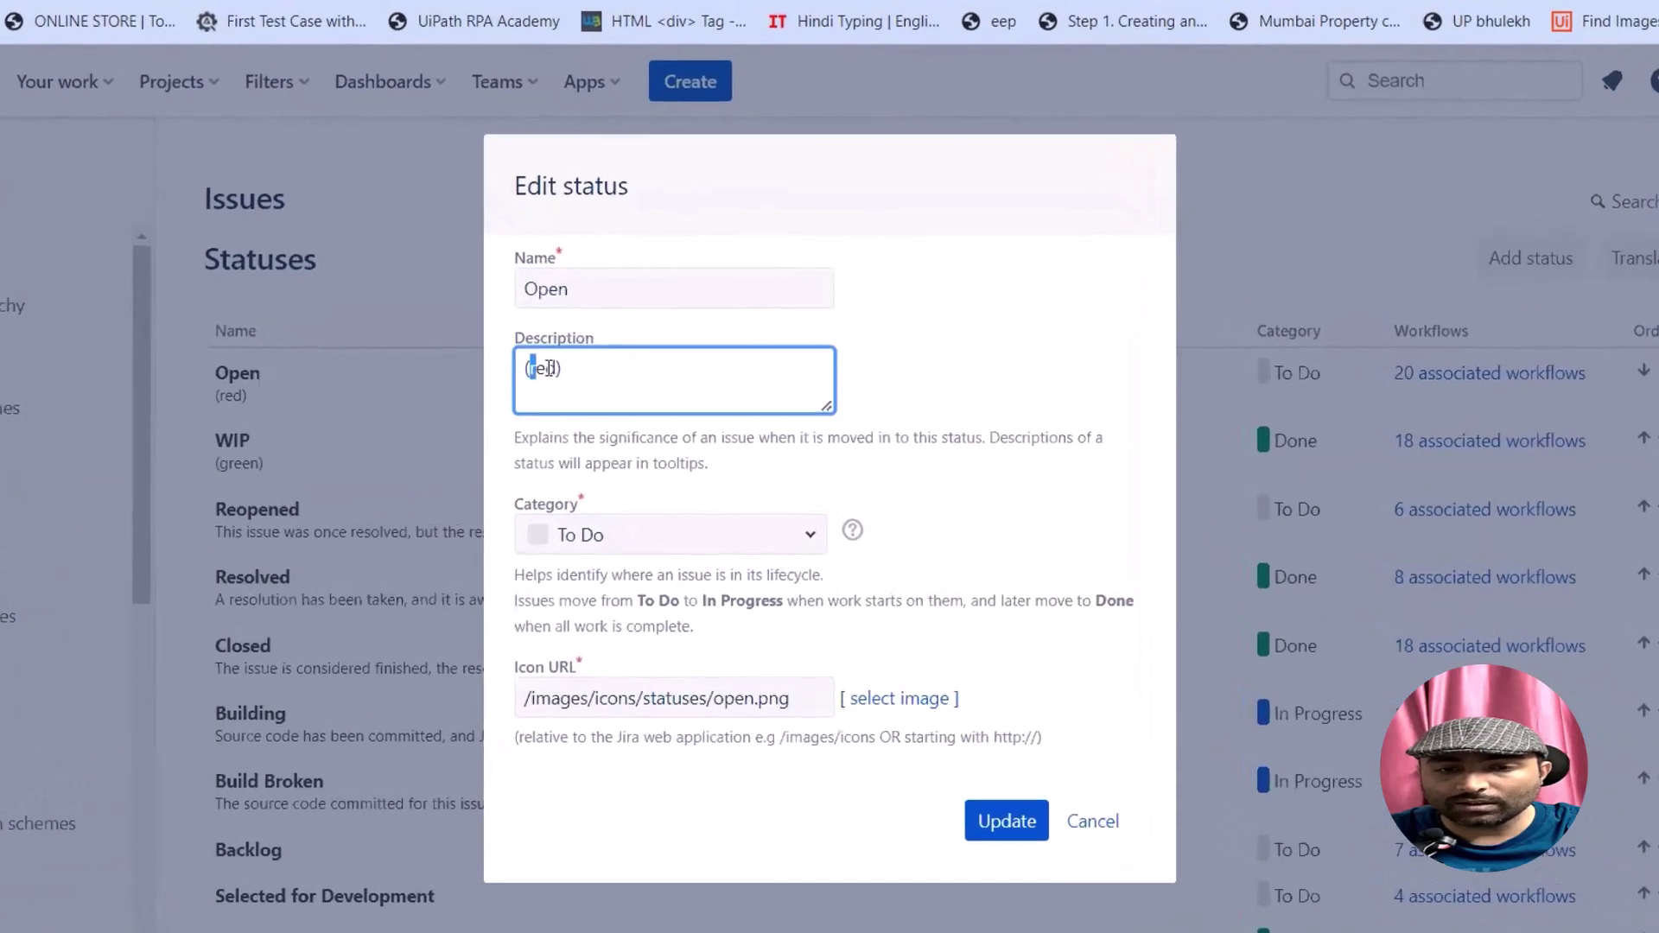
{"action": "type", "text": "Navy"}
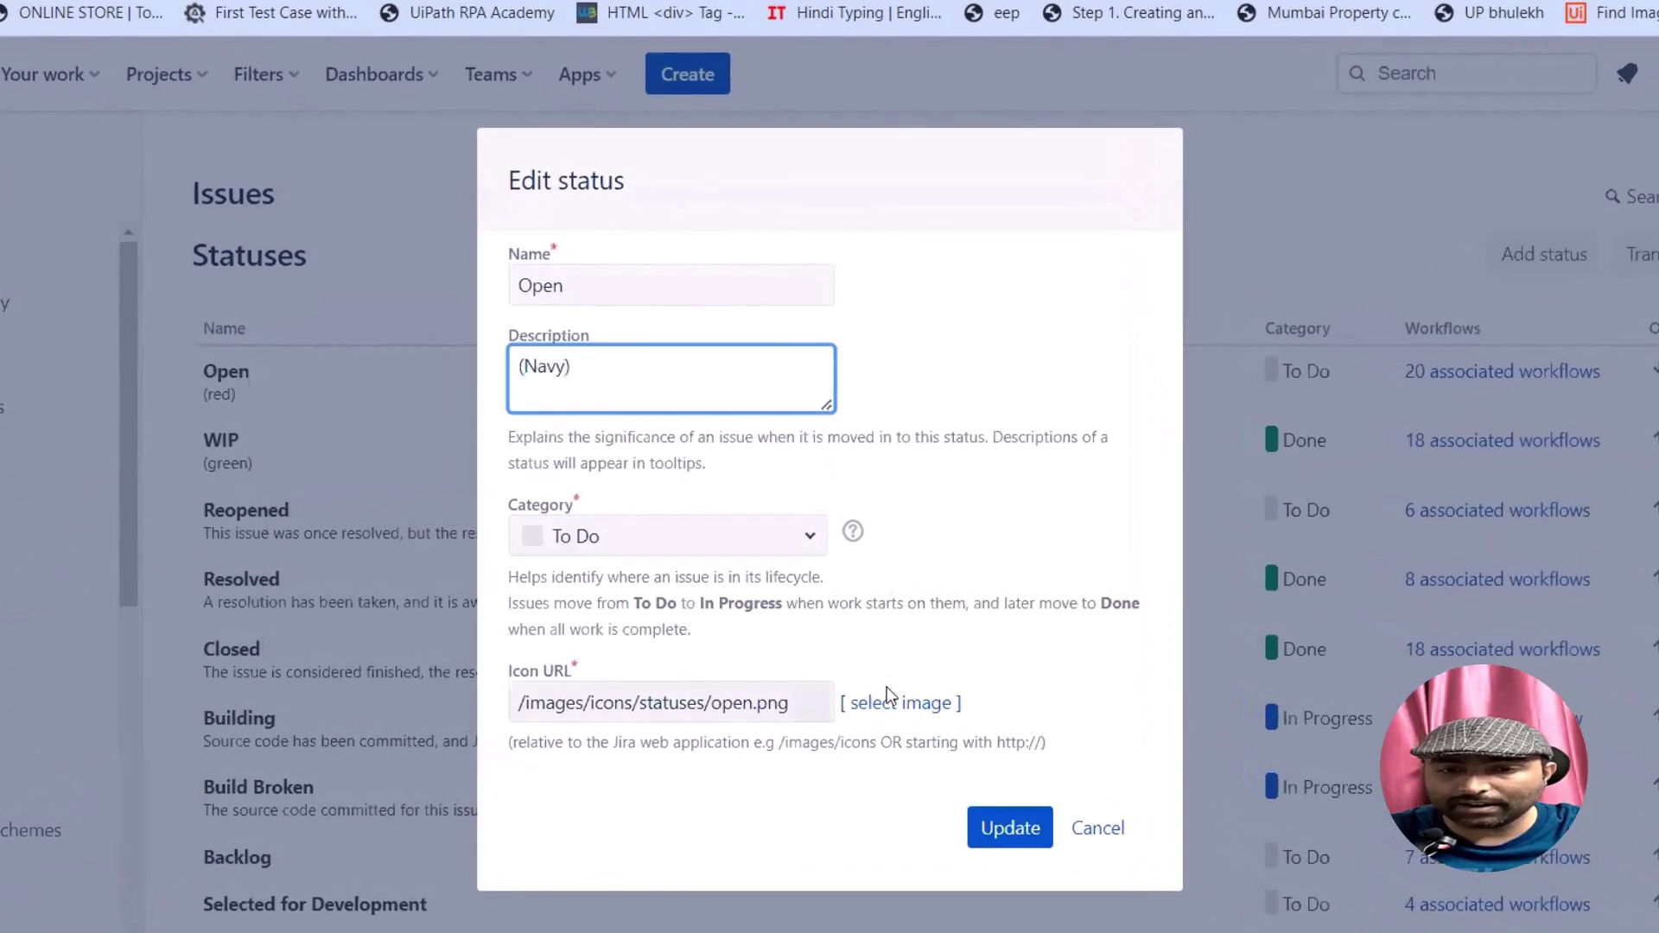
{"action": "left_click", "coordinate": [1002, 838]}
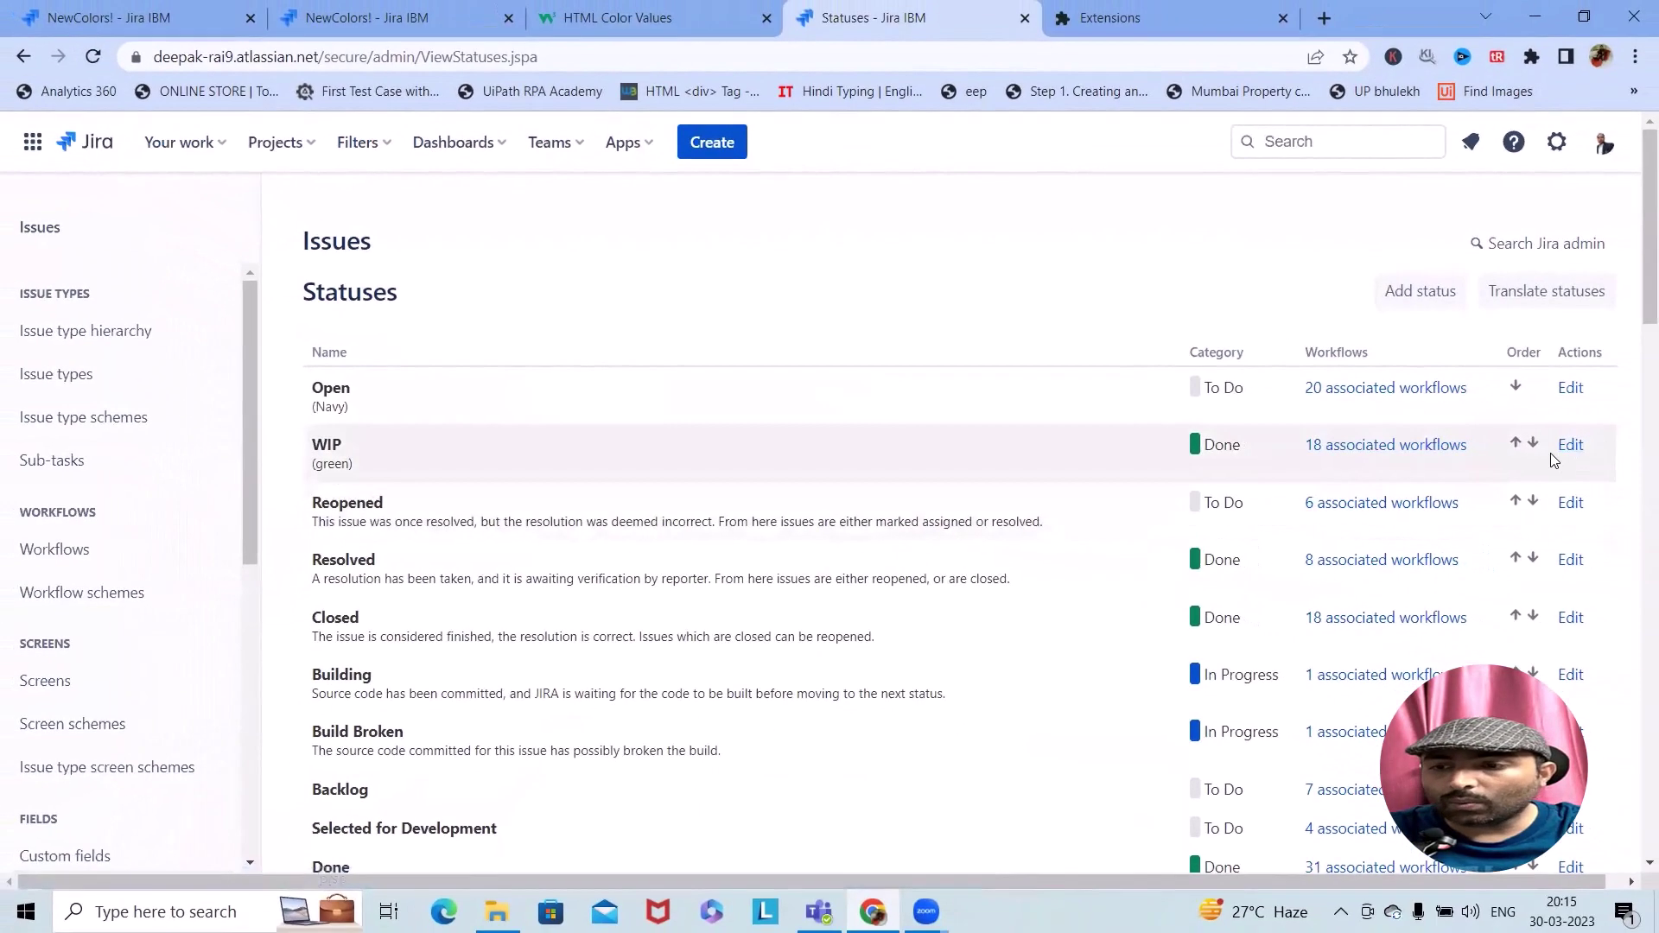
Check the color name in the WIP status's description and save the status
{"action": "left_click", "coordinate": [1605, 444]}
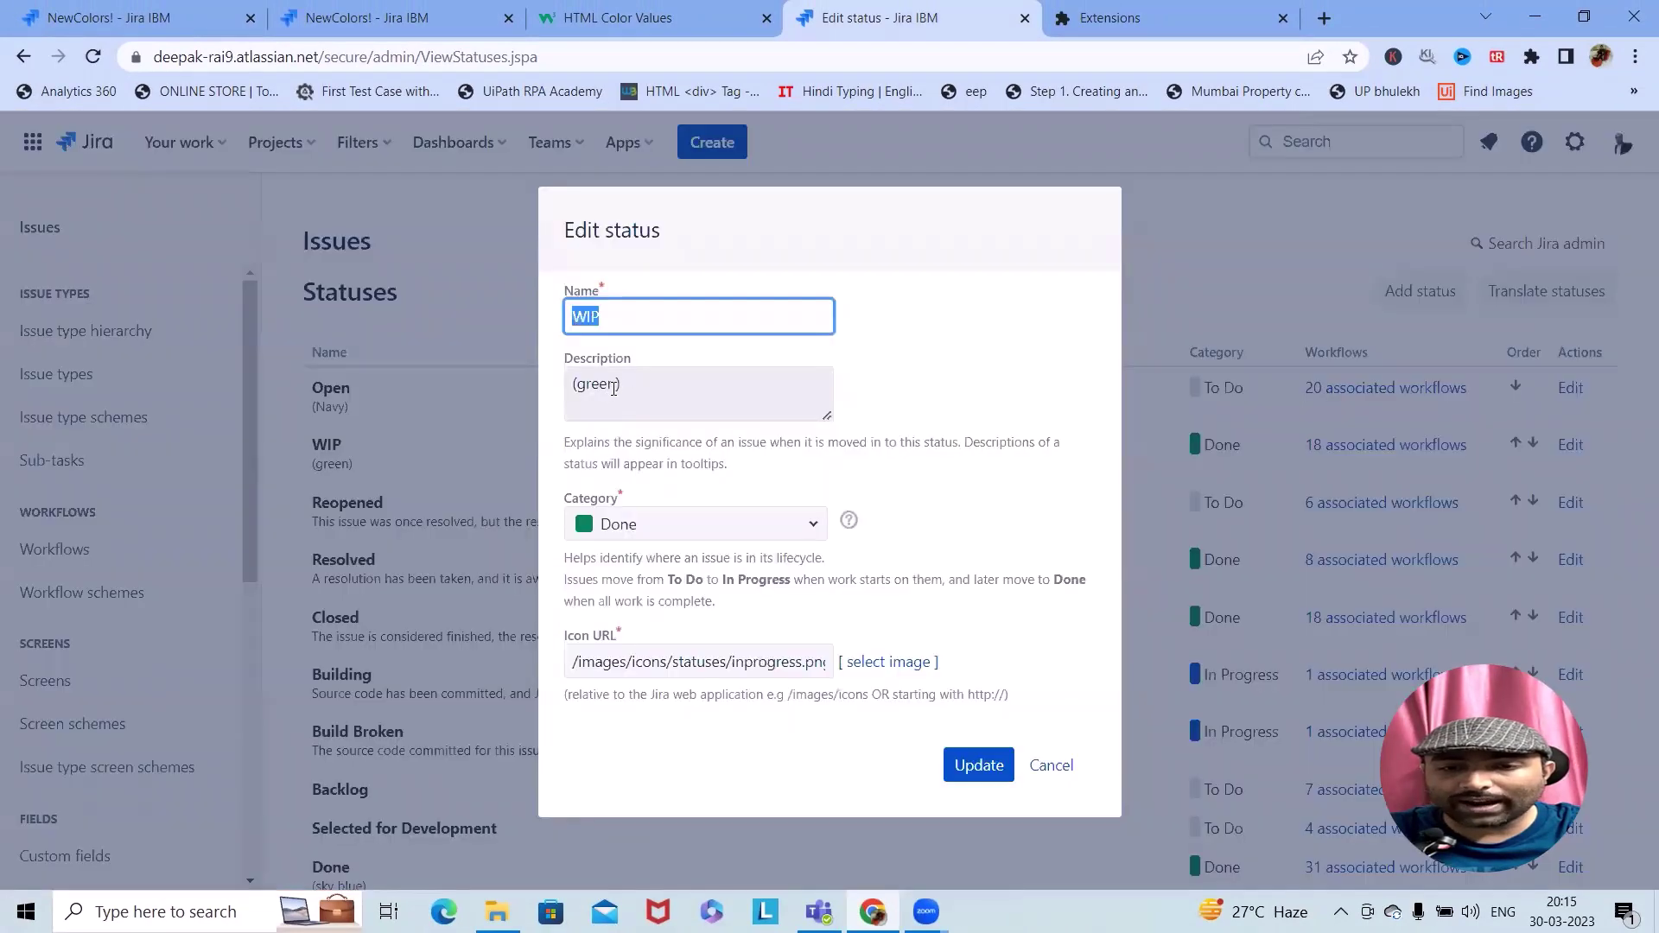
{"action": "left_click", "coordinate": [579, 384]}
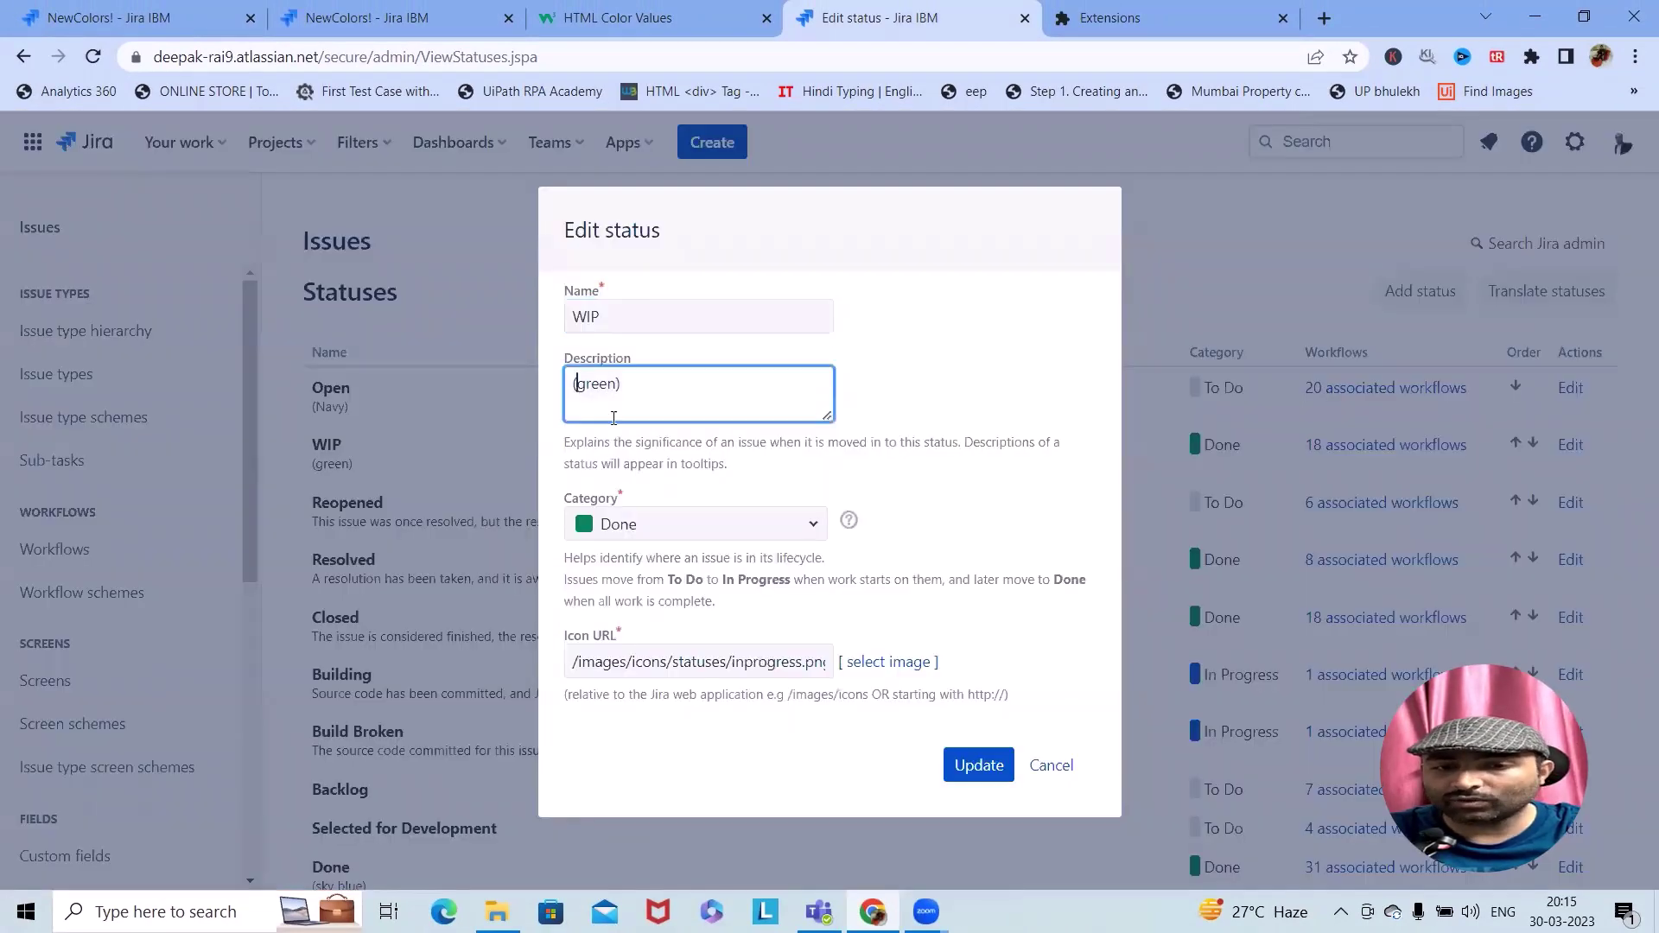
{"action": "left_click", "coordinate": [979, 767]}
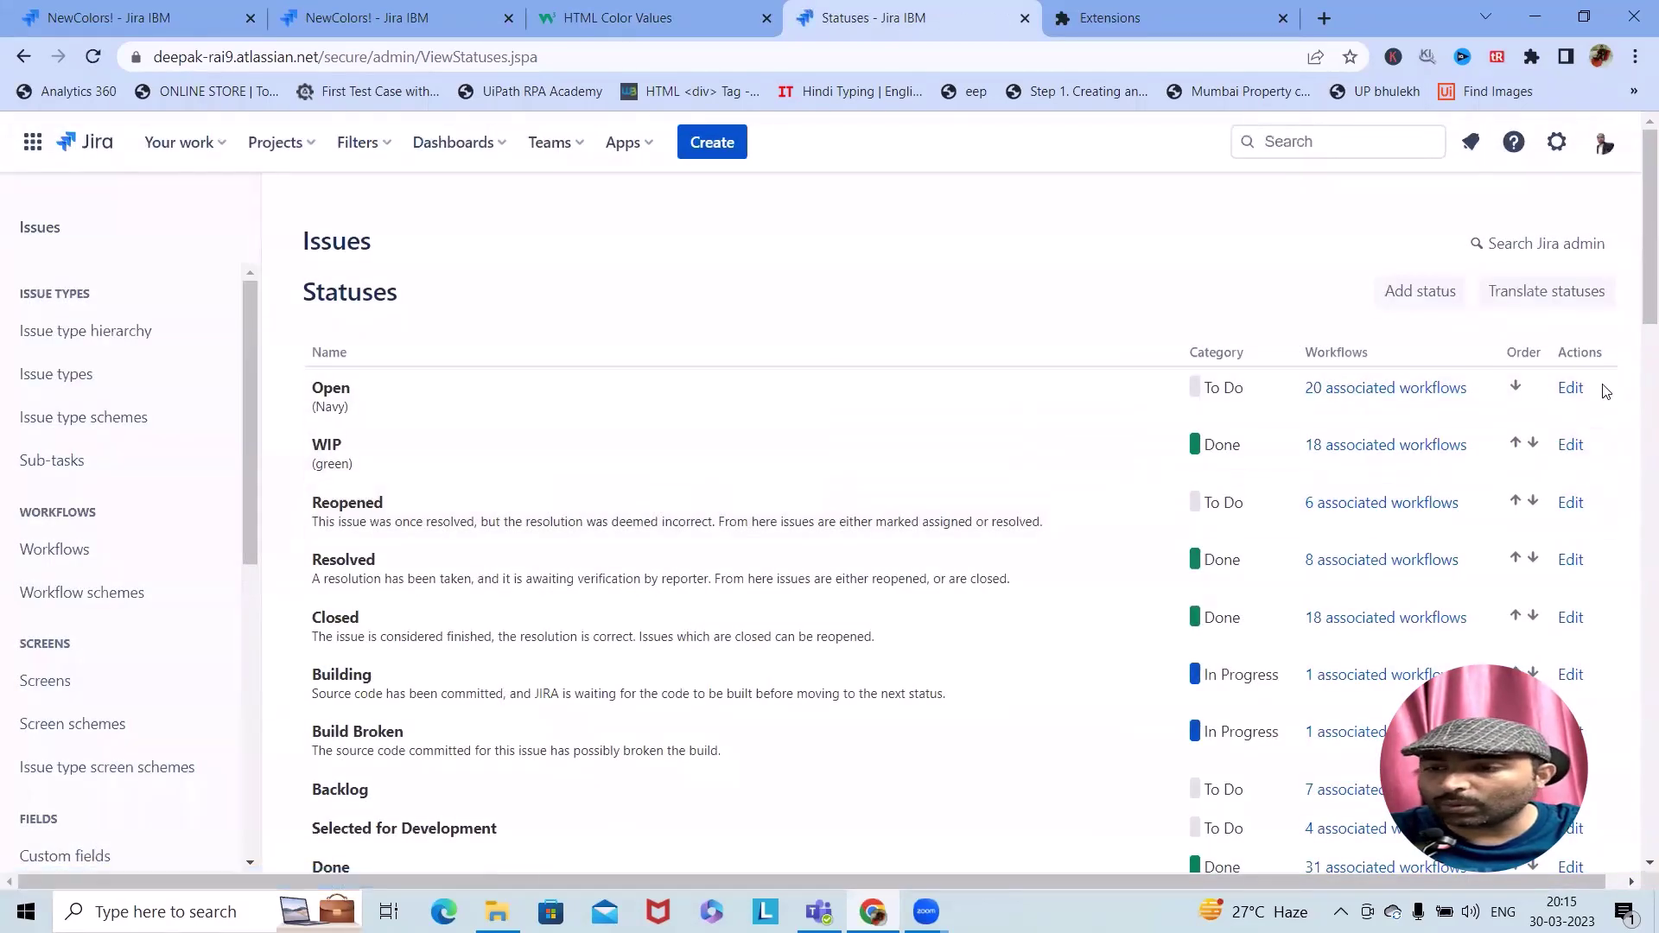
Change the Open status's description to lowercase (navy) and save the status
{"action": "left_click", "coordinate": [1571, 390]}
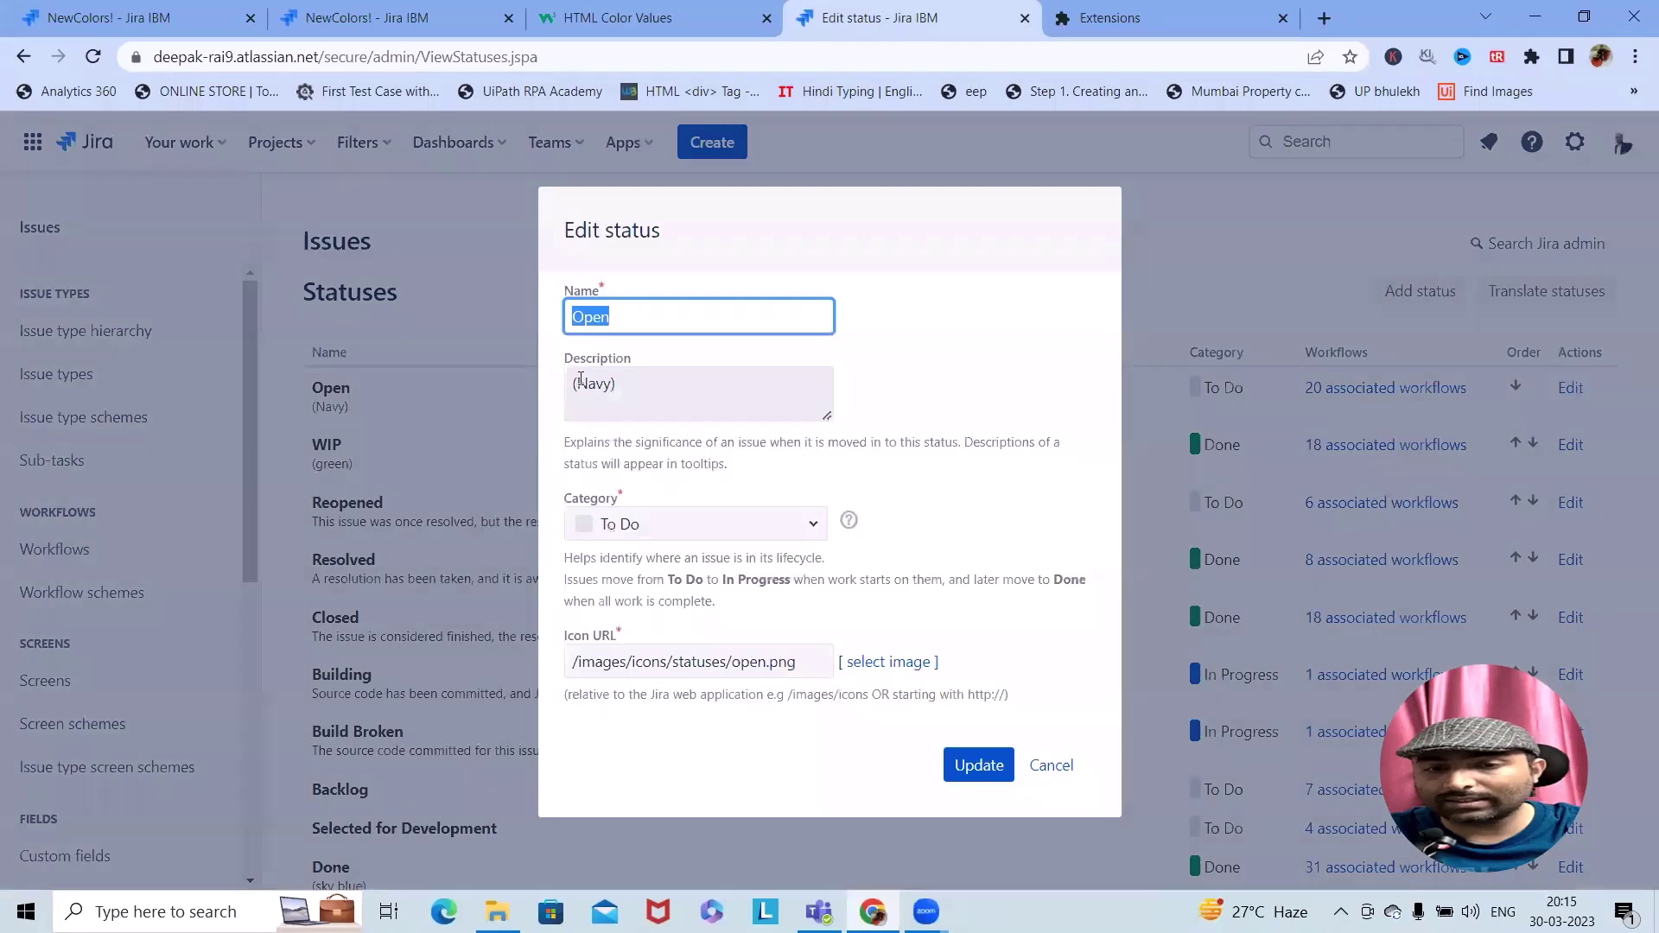
{"action": "left_click", "coordinate": [586, 384]}
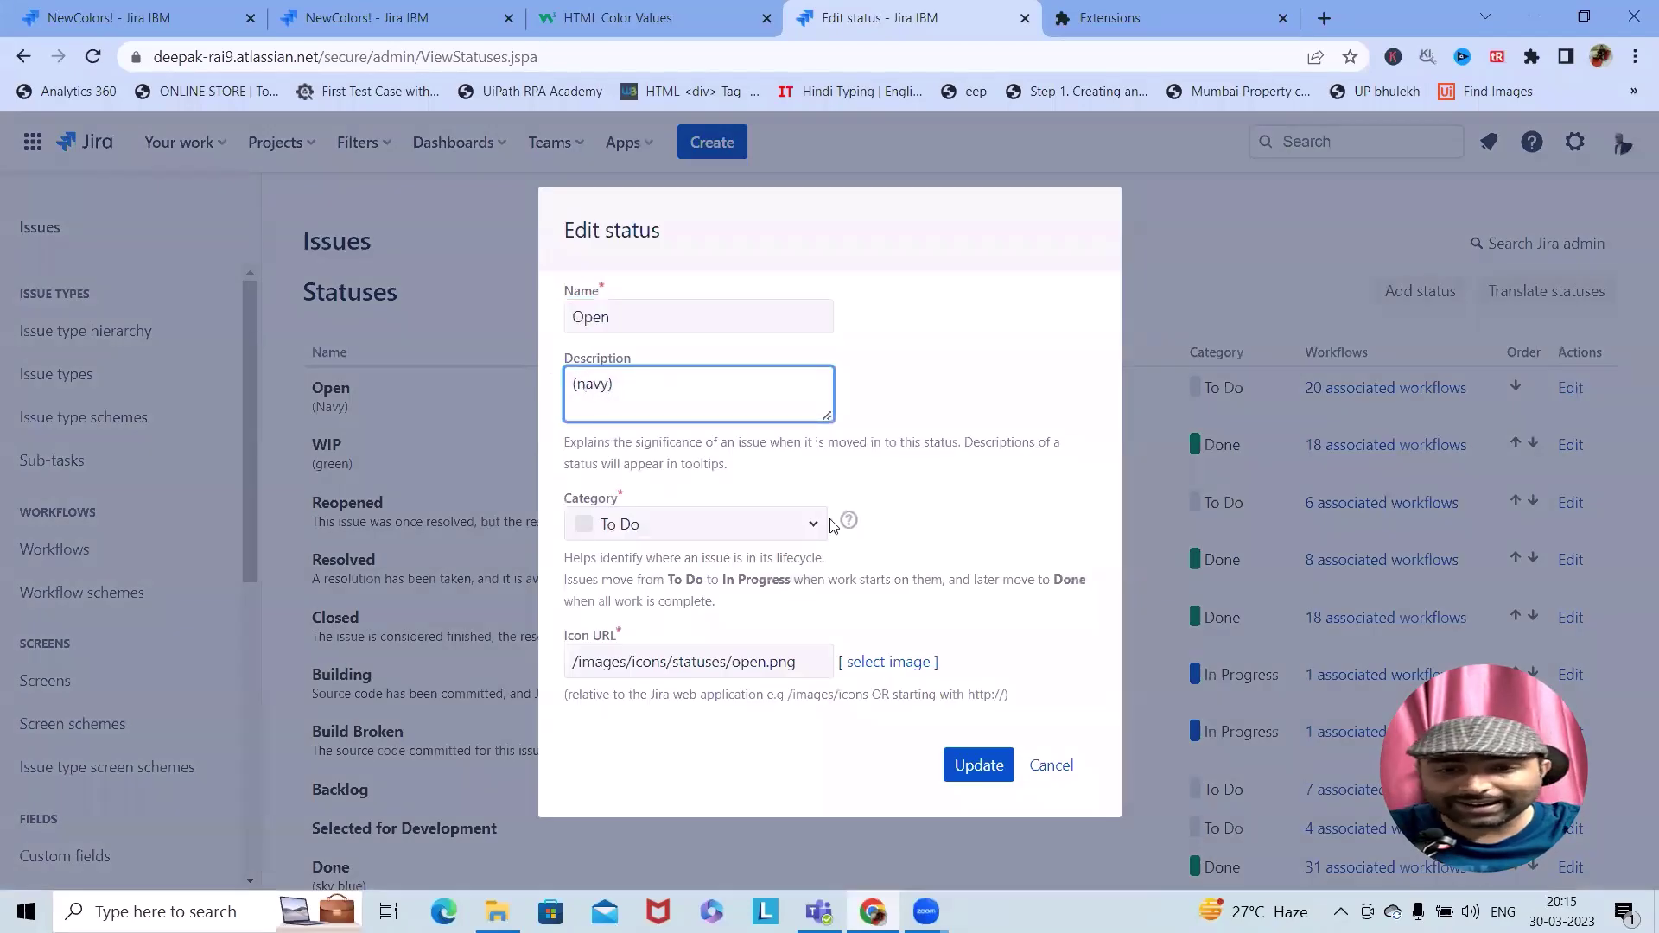
{"action": "left_click", "coordinate": [980, 760]}
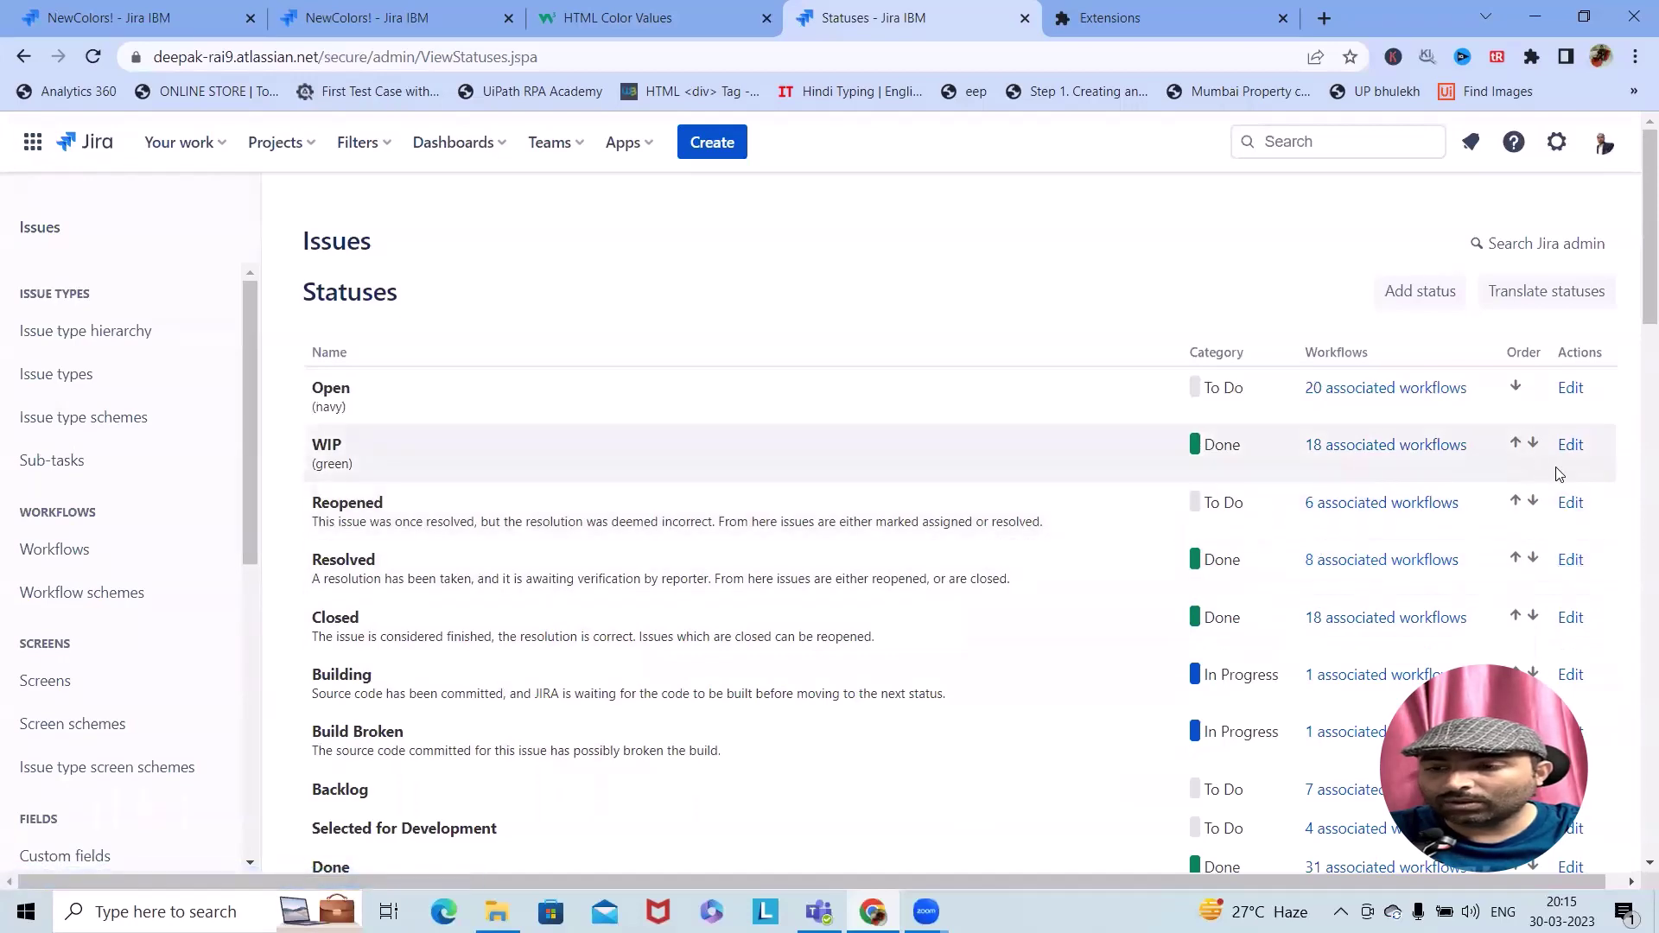
Replace the Resolved status's description with (mediumspringgreen), using the lowercase form of the name from the W3Schools color list, and save it
{"action": "left_click", "coordinate": [1570, 560]}
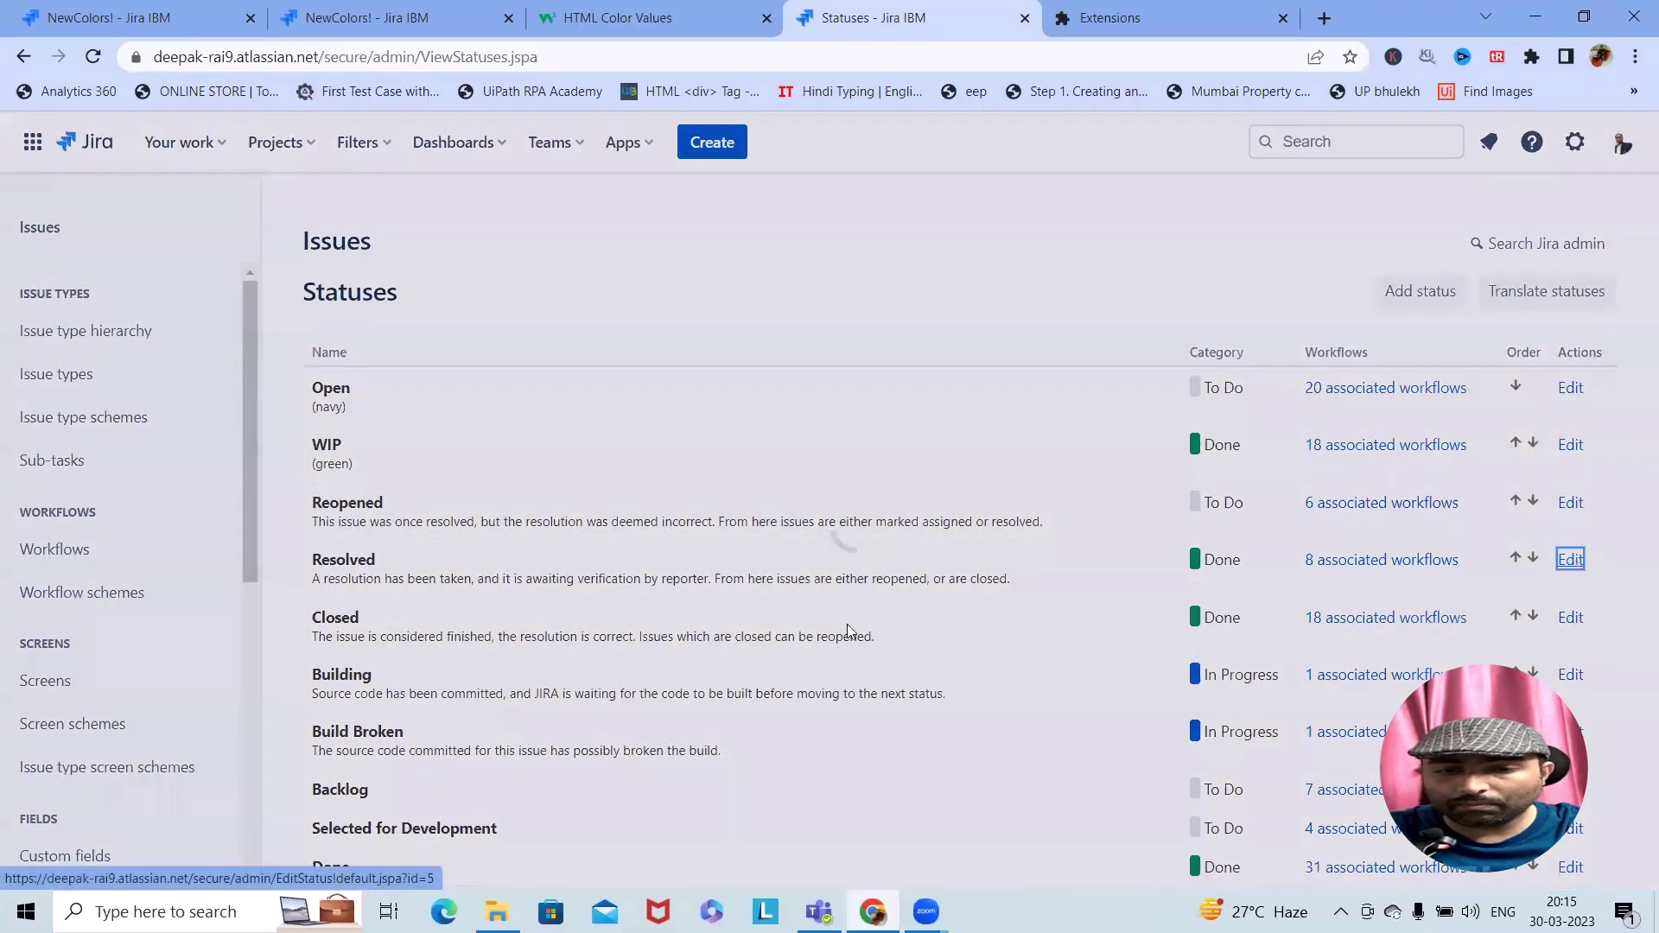
{"action": "left_click", "coordinate": [693, 439]}
{"action": "key", "text": "ctrl+a"}
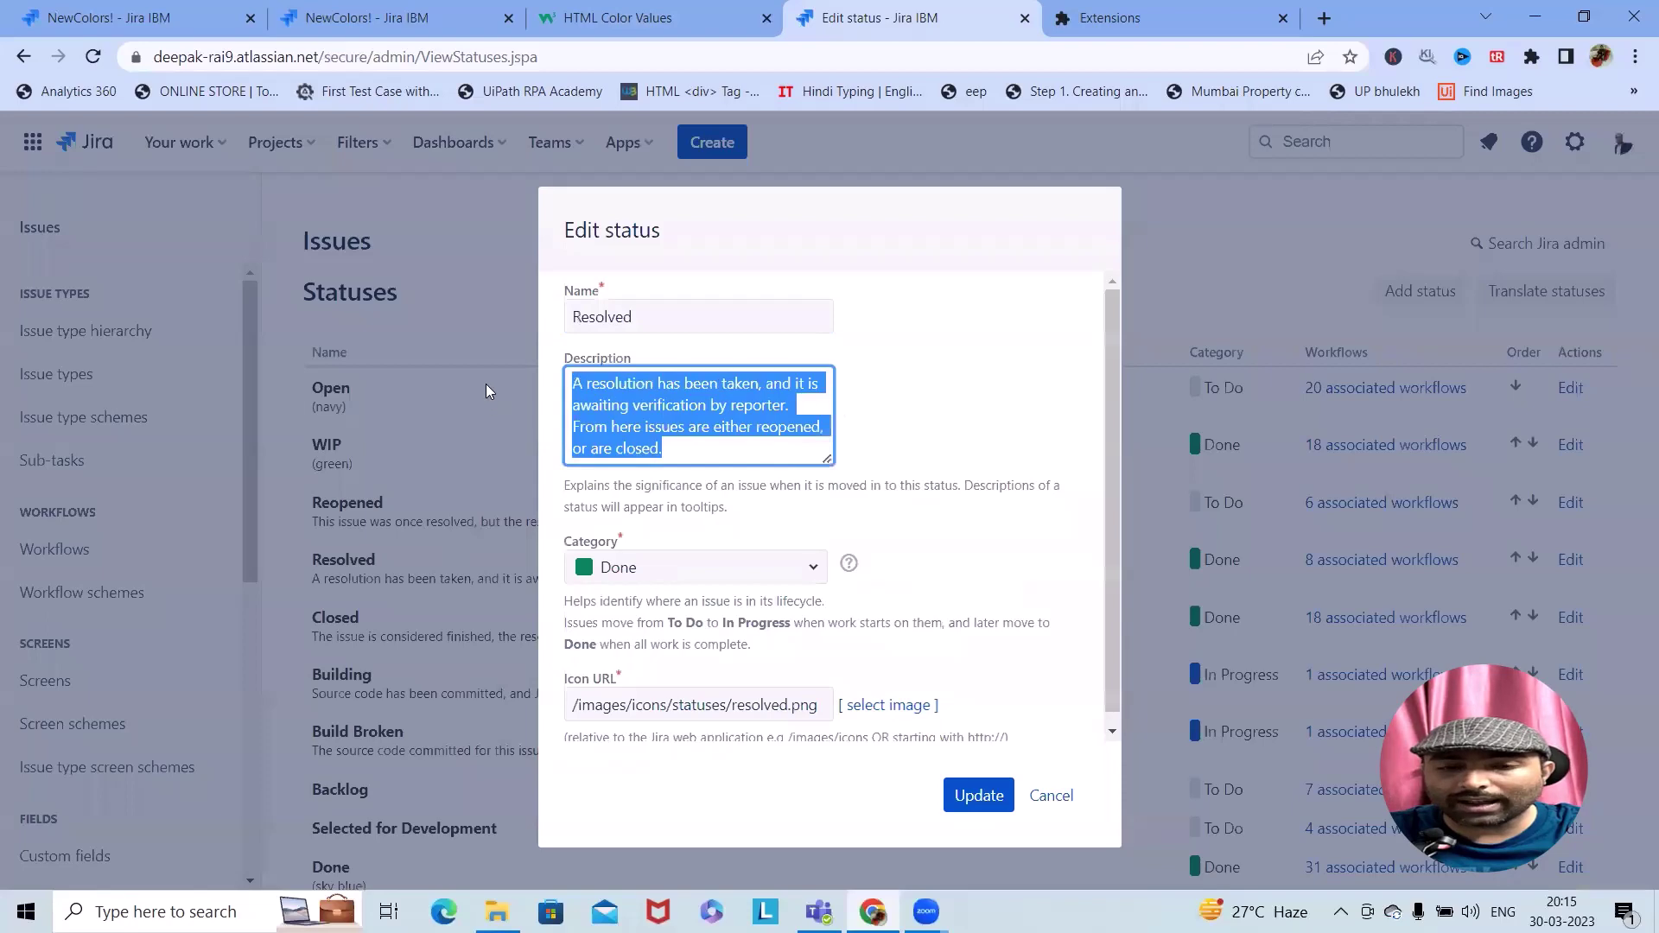
{"action": "key", "text": "BackSpace"}
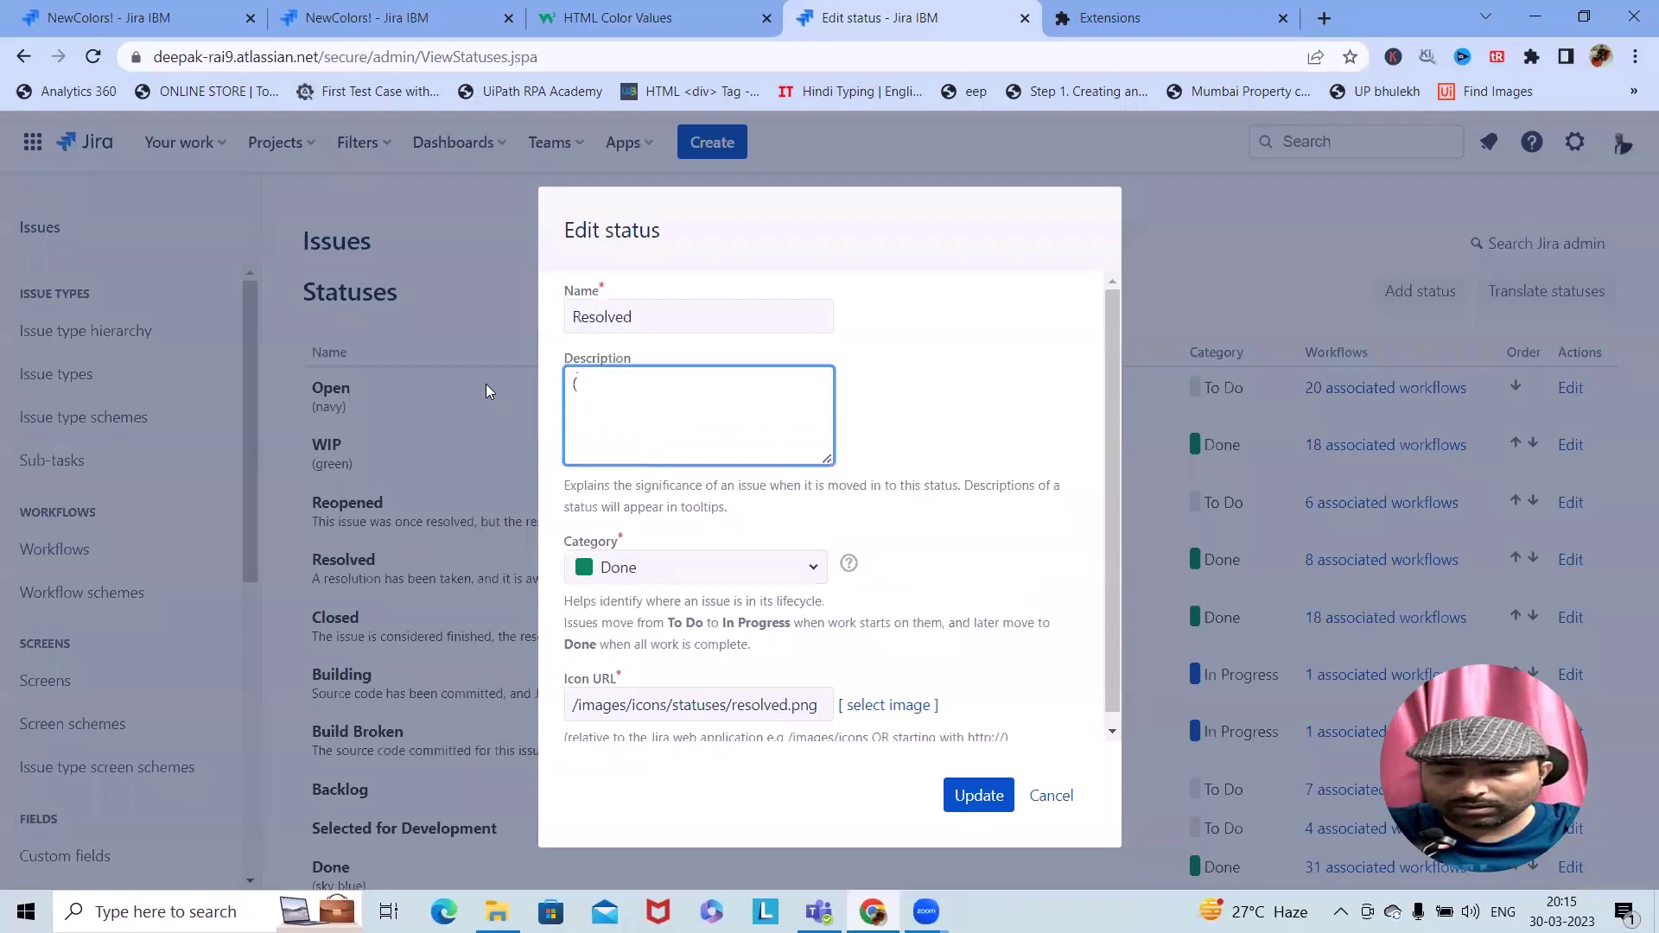
{"action": "left_click", "coordinate": [1161, 17]}
{"action": "left_click", "coordinate": [636, 10]}
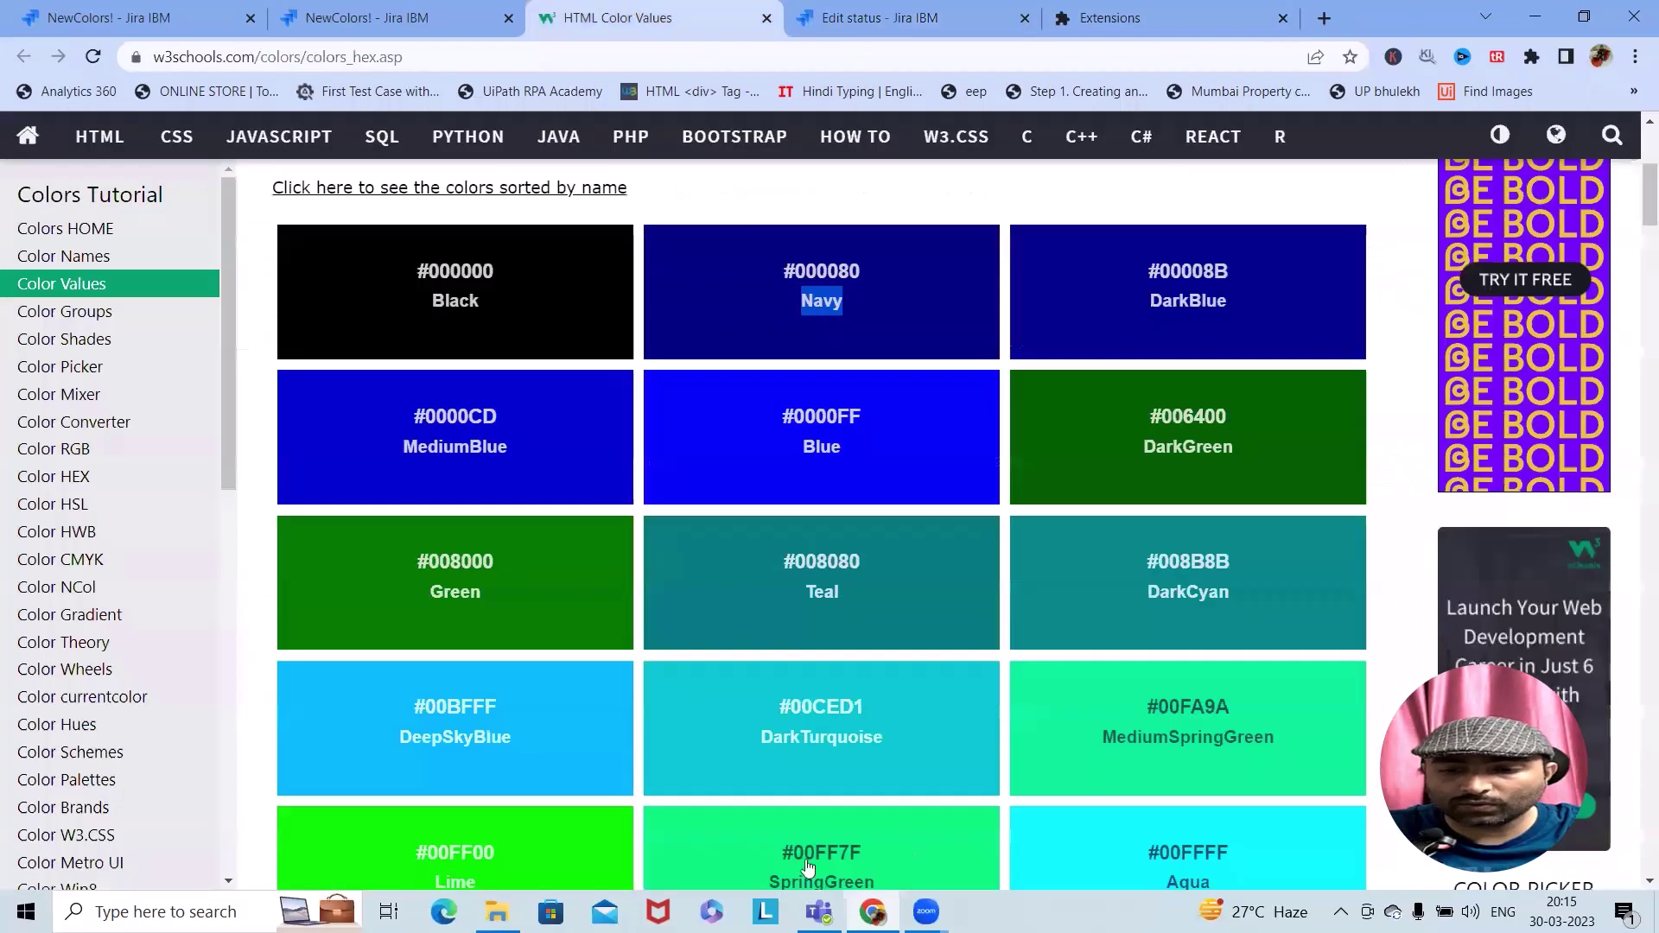
{"action": "scroll", "coordinate": [957, 644], "scroll_direction": "down", "scroll_amount": 3}
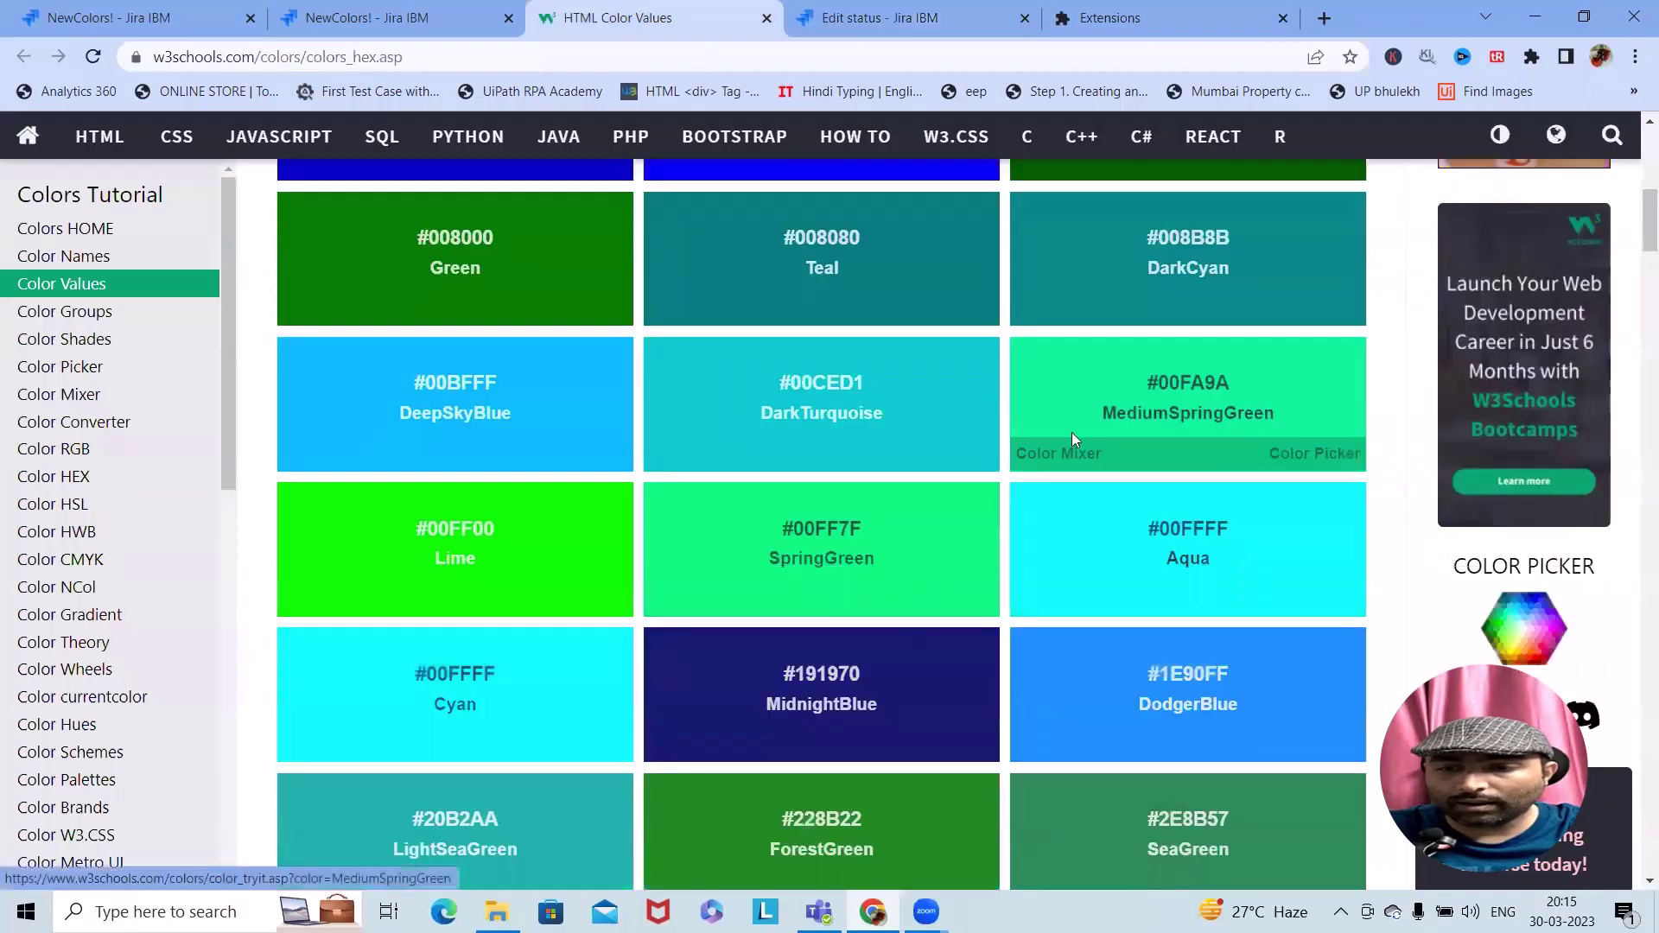
{"action": "double_click", "coordinate": [1155, 404]}
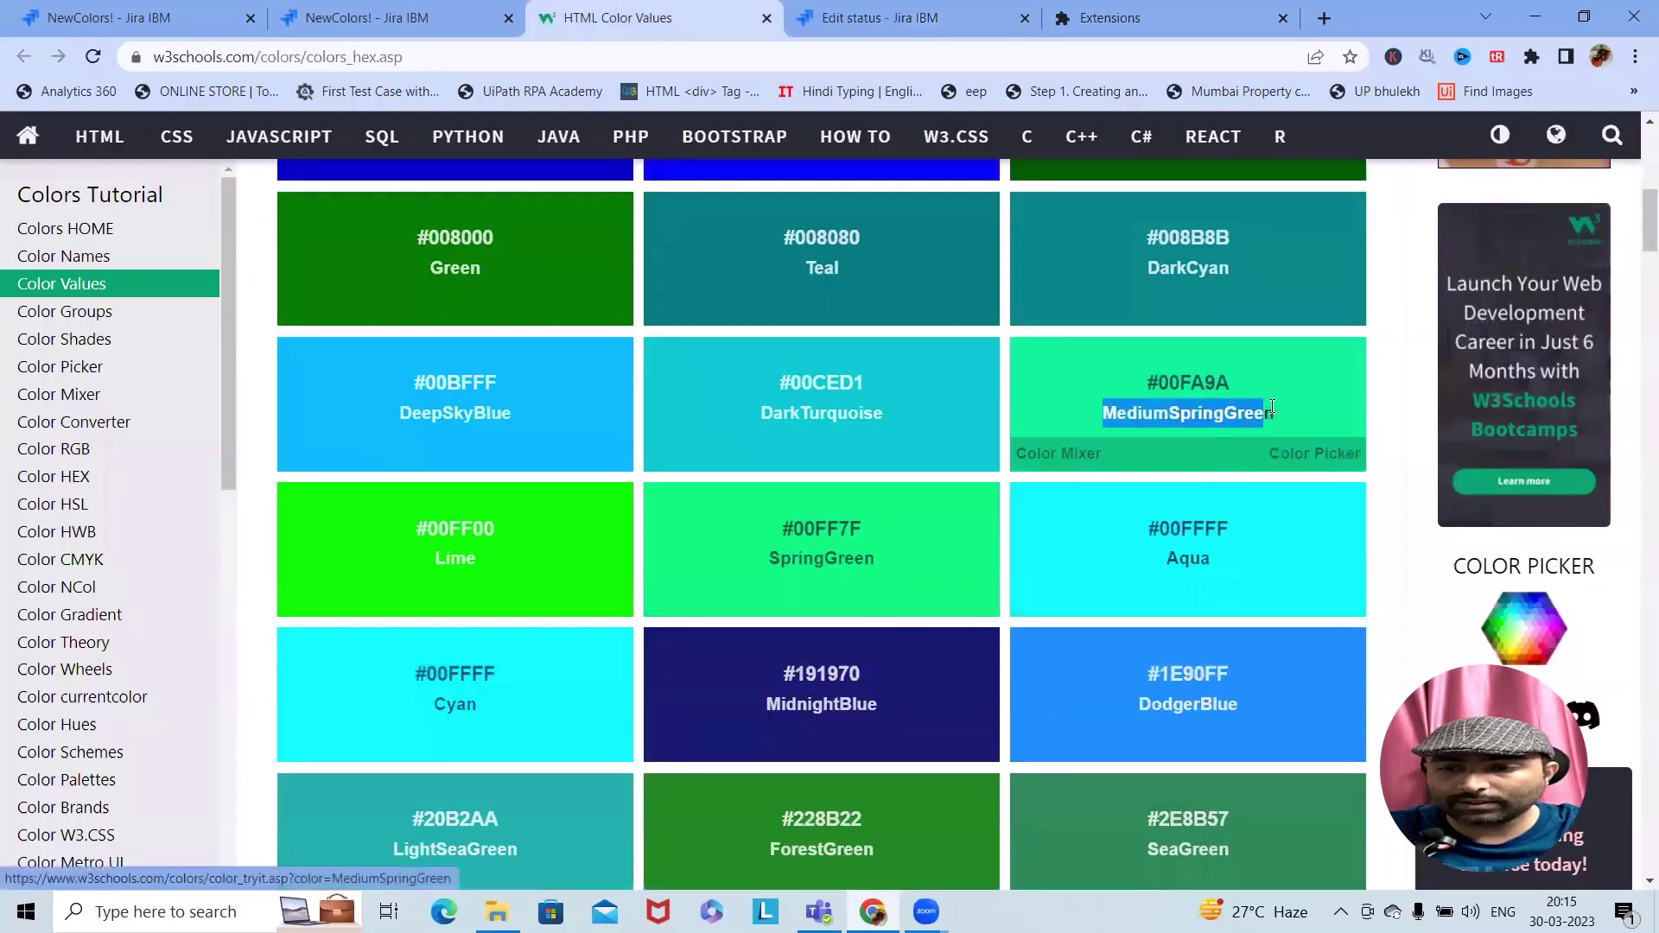
{"action": "key", "text": "ctrl+Tab"}
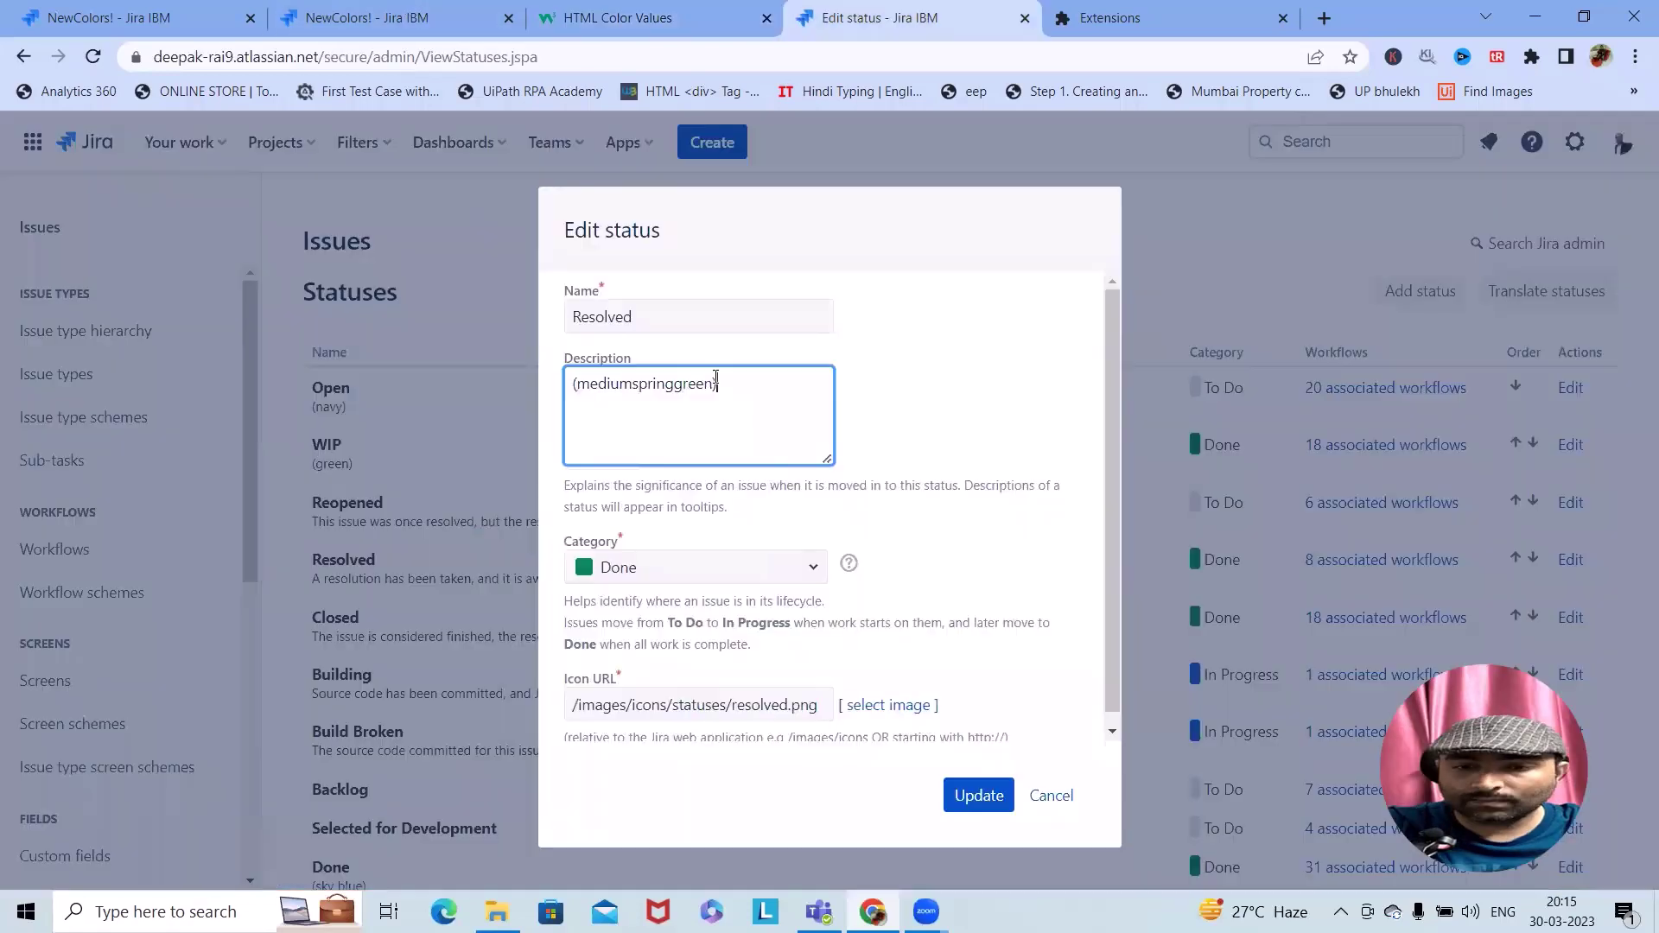
{"action": "left_click", "coordinate": [973, 795]}
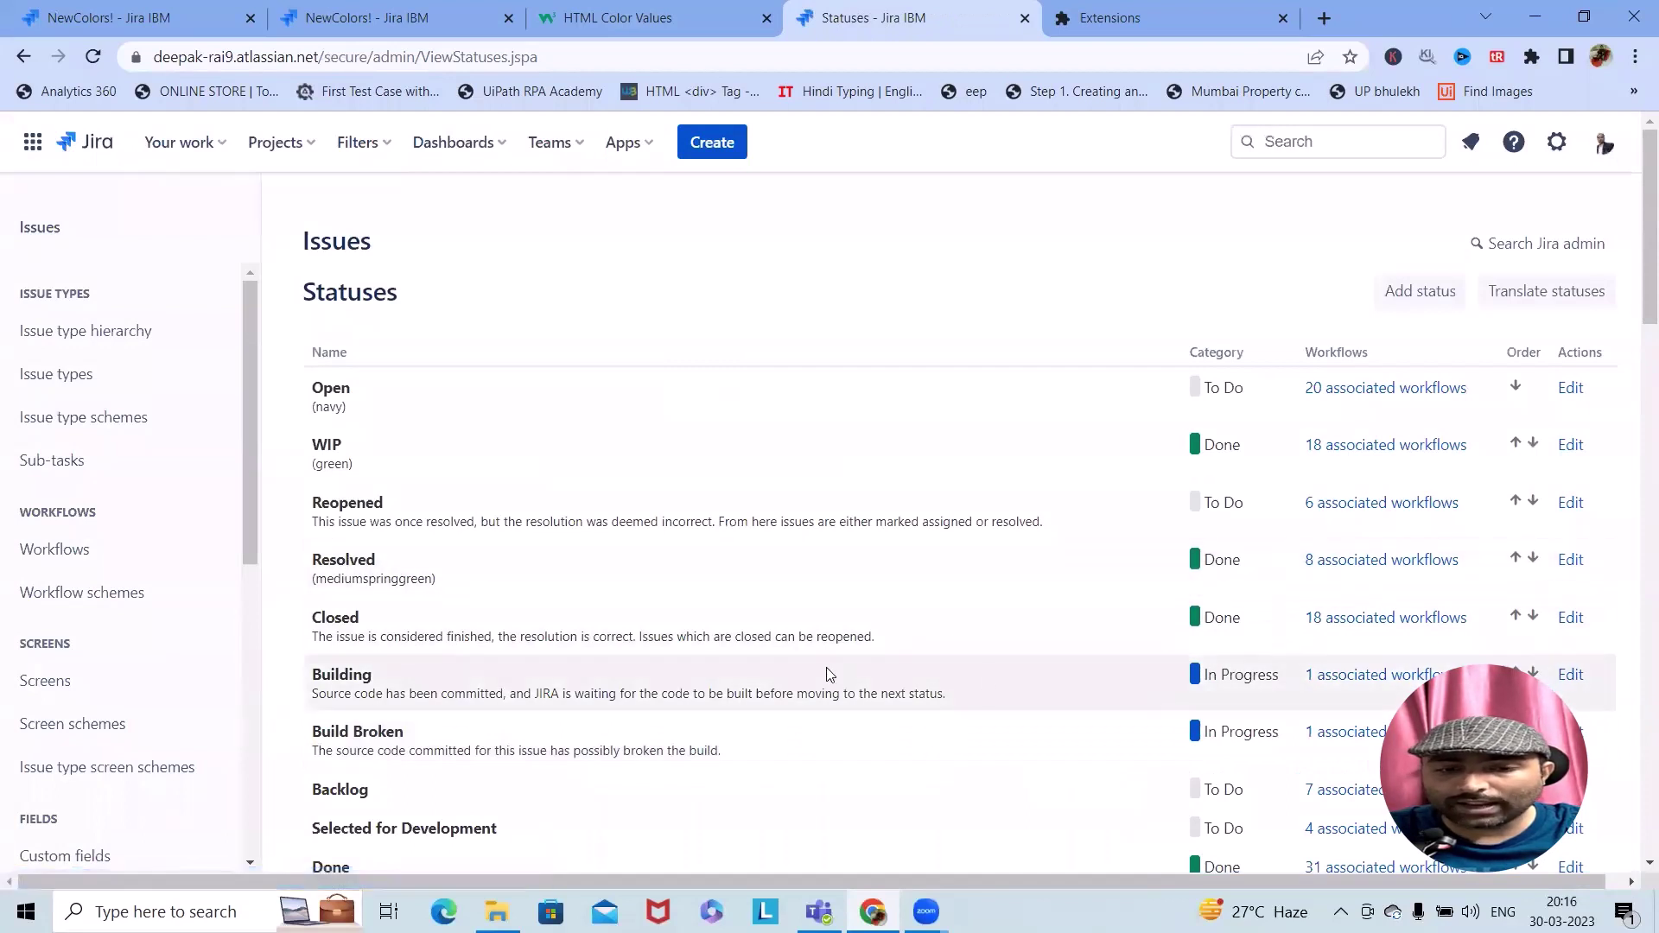
Open the Closed status for editing and replace its description text with an opening parenthesis
{"action": "left_click", "coordinate": [1570, 618]}
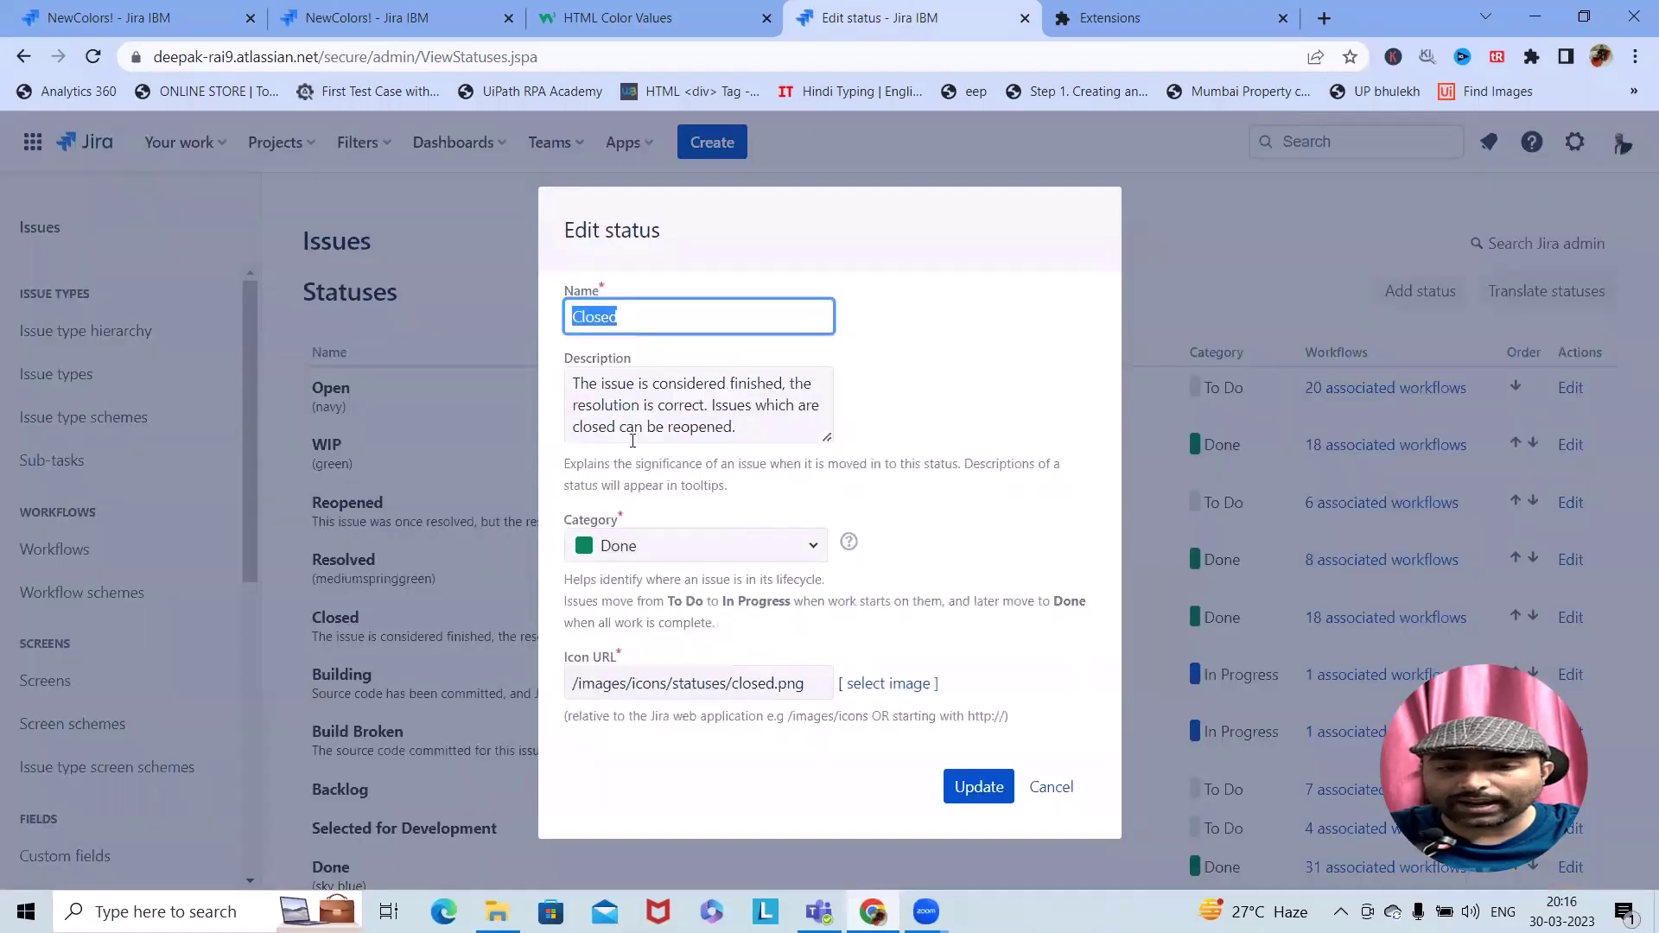
{"action": "left_click_drag", "start_coordinate": [771, 420], "coordinate": [487, 367]}
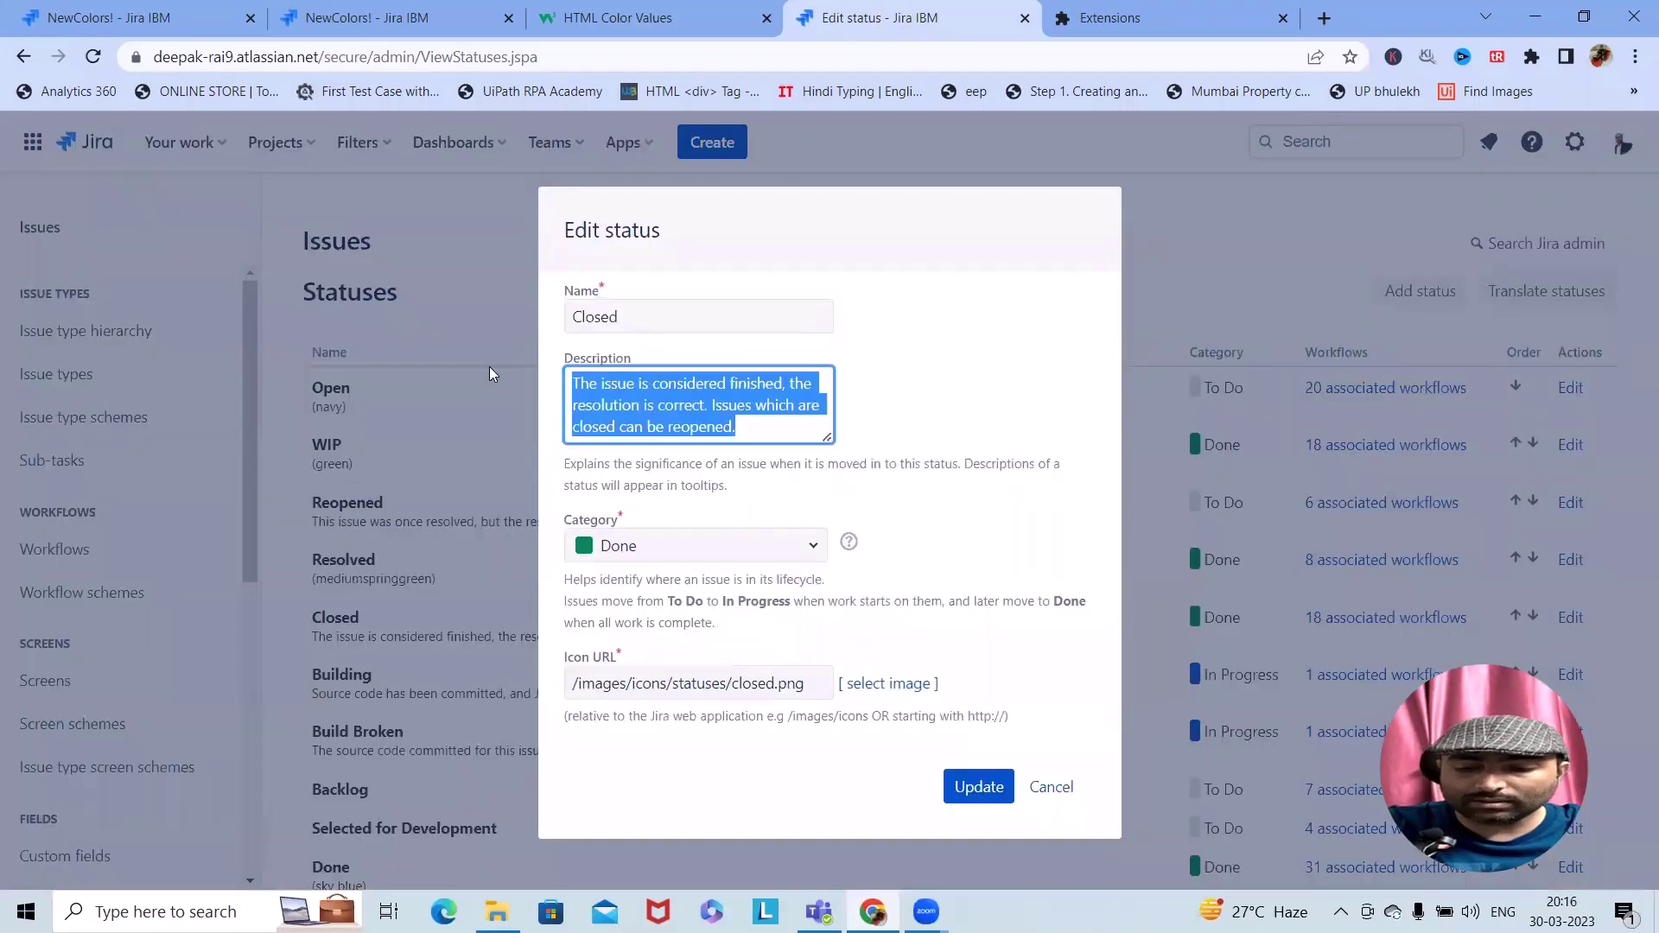
{"action": "type", "text": "("}
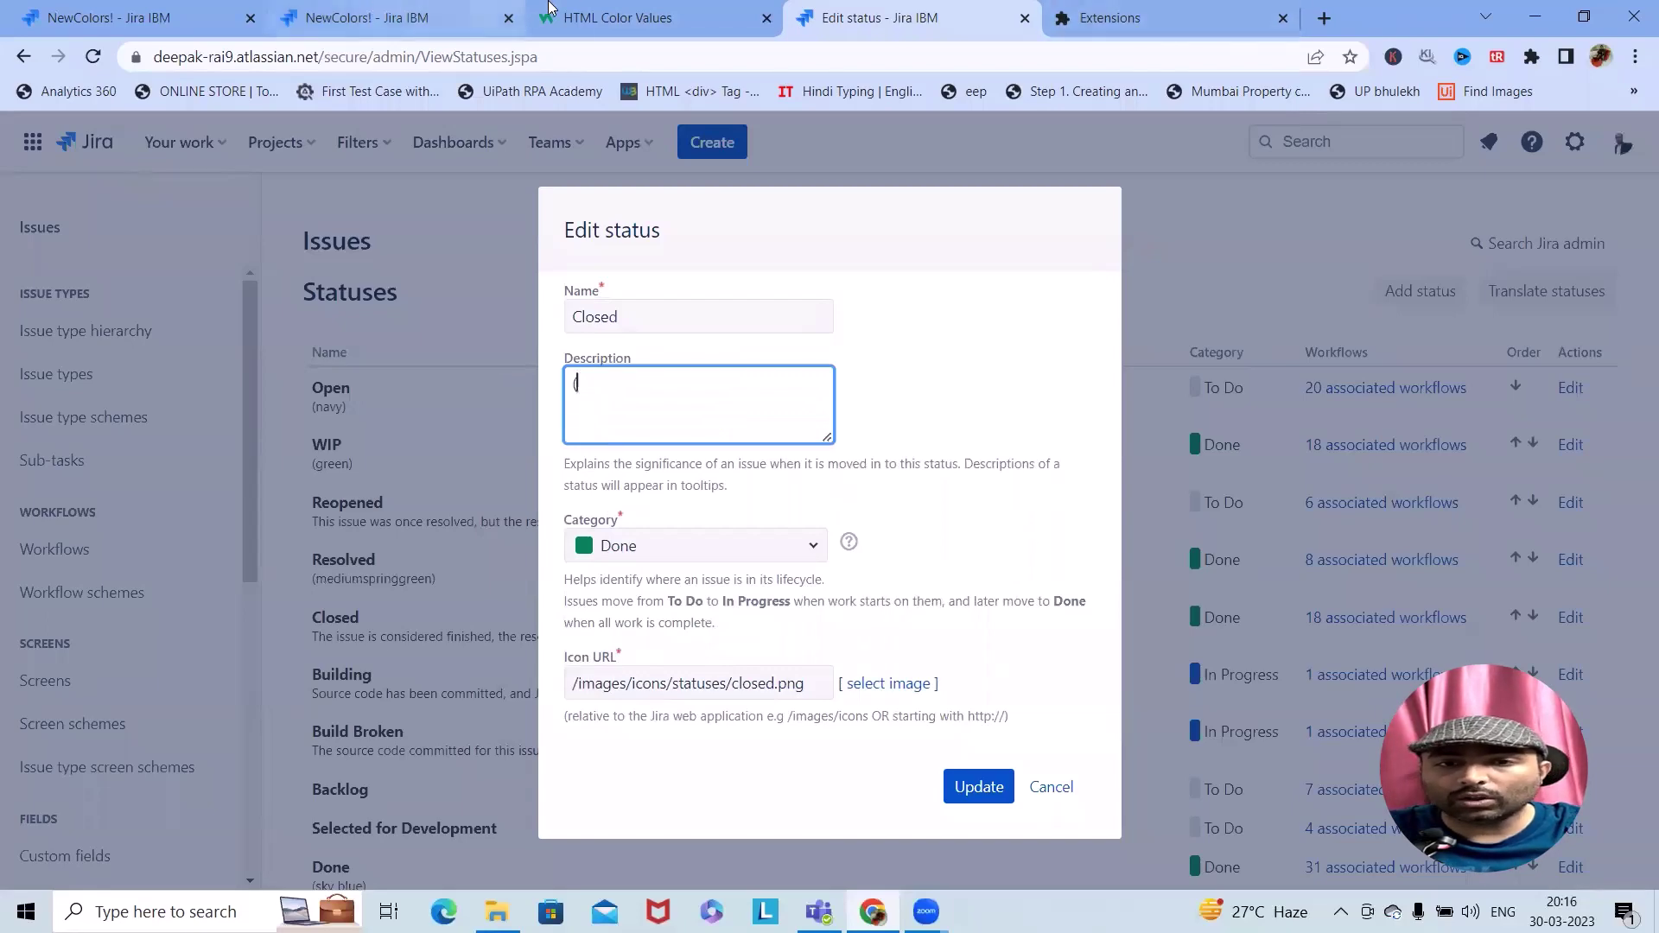
Browse the W3Schools HTML Color Values page and copy the color name Aqua
{"action": "left_click", "coordinate": [648, 18]}
{"action": "scroll", "coordinate": [1104, 731], "scroll_direction": "down", "scroll_amount": 20}
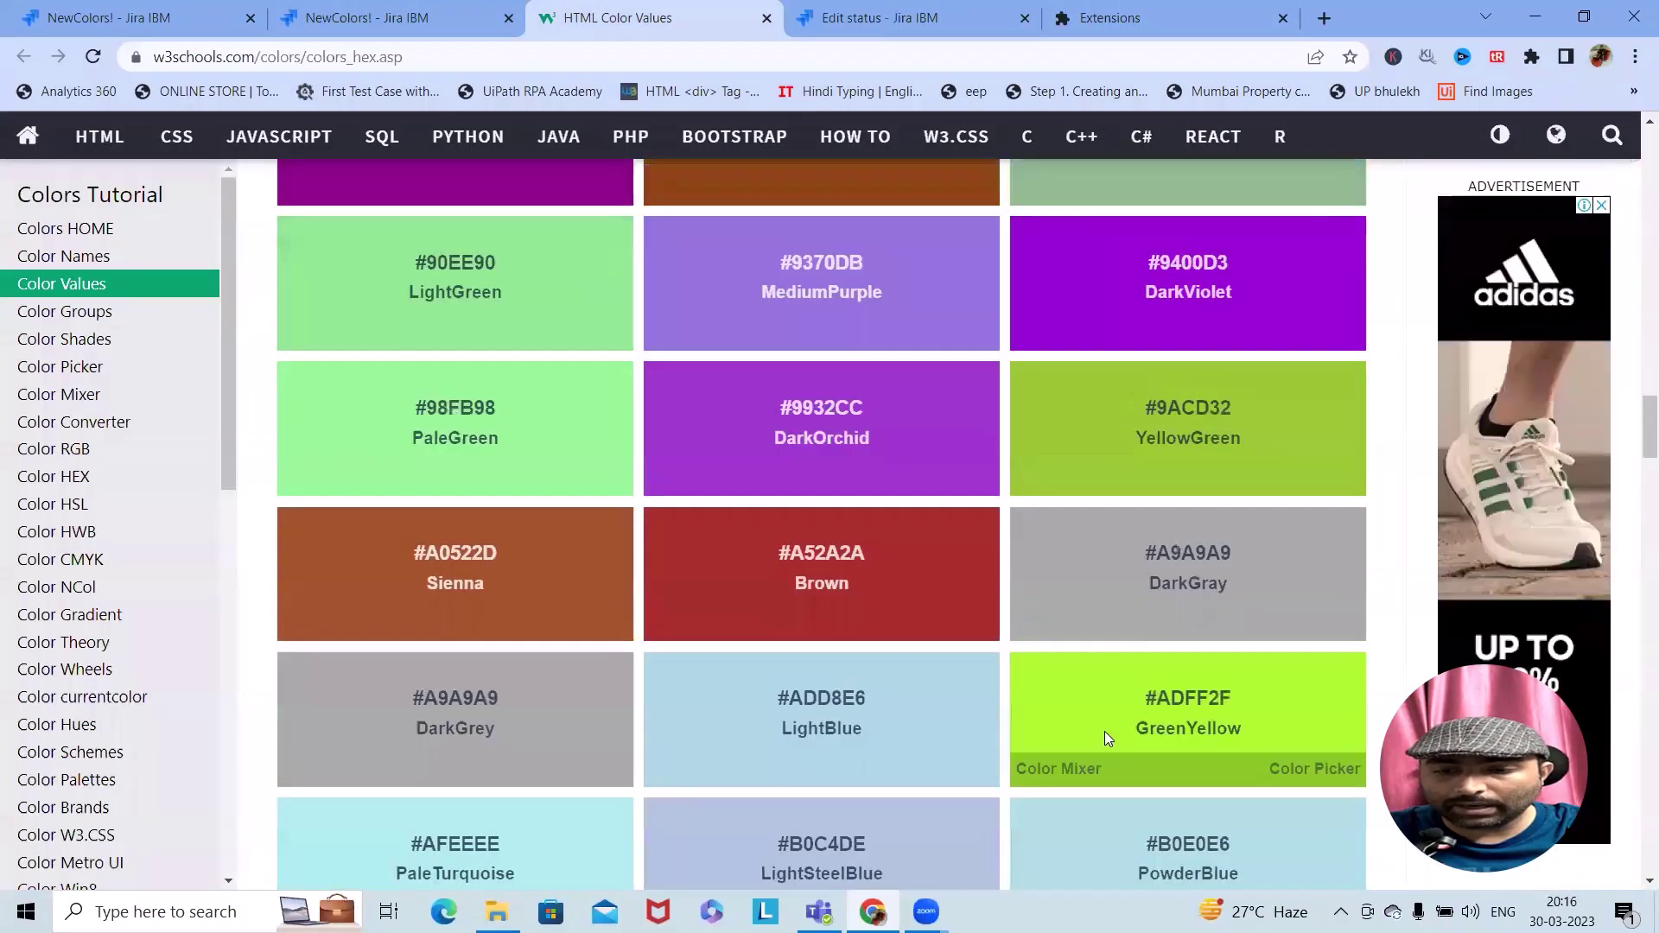
{"action": "scroll", "coordinate": [1107, 733], "scroll_direction": "down", "scroll_amount": 20}
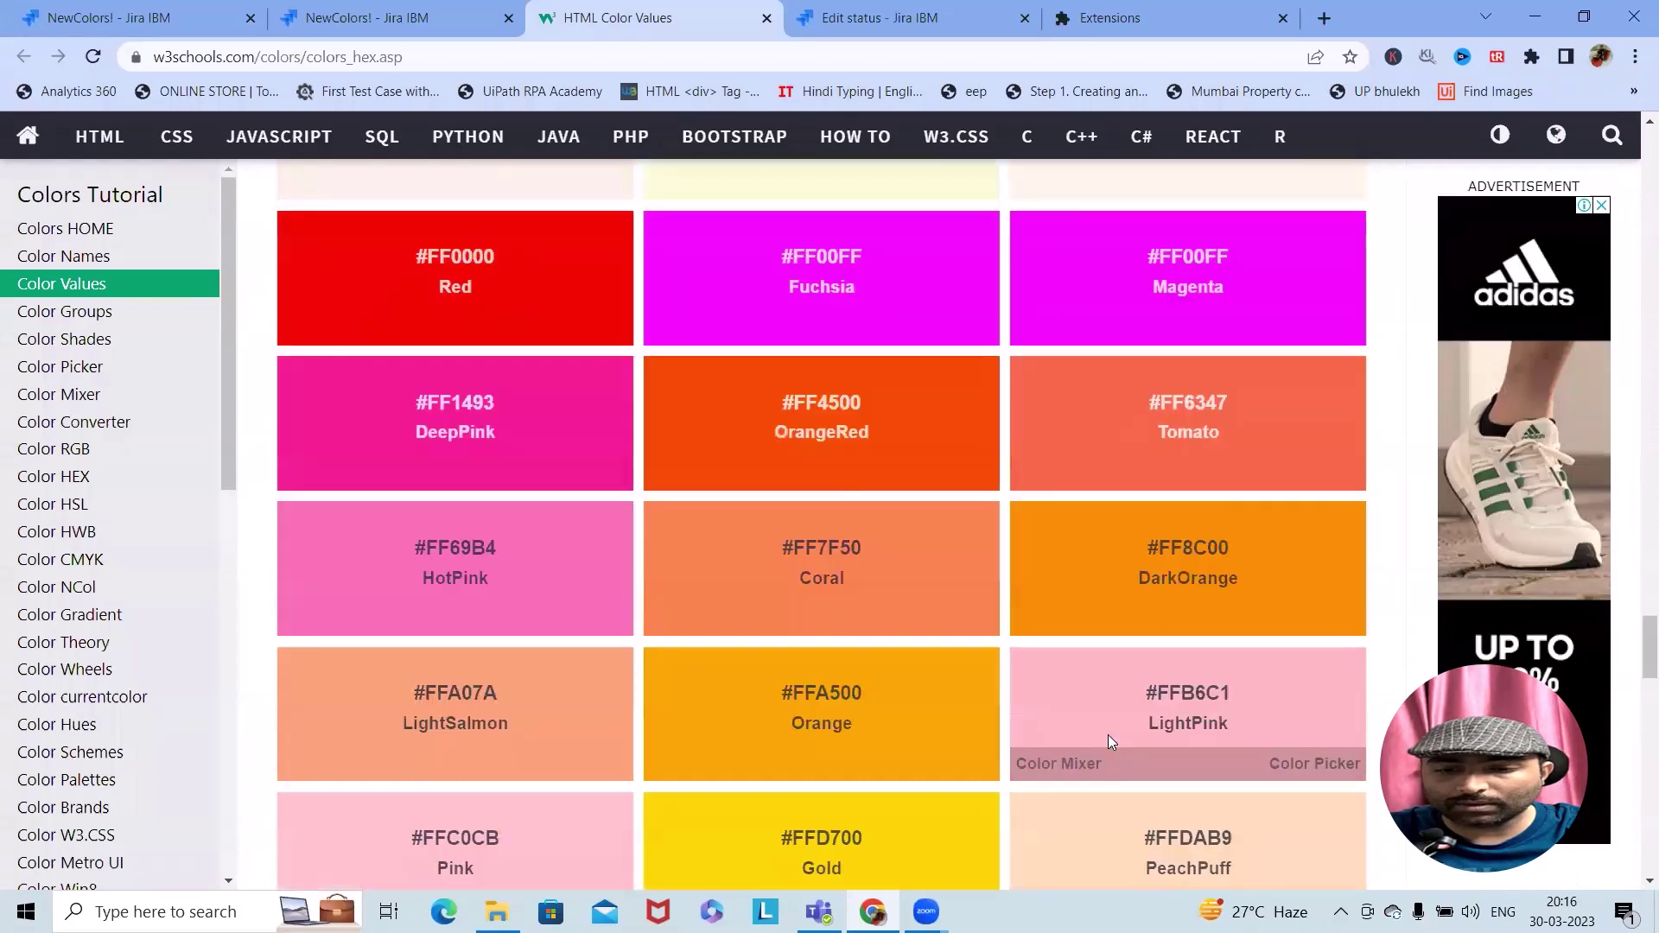
{"action": "scroll", "coordinate": [1109, 735], "scroll_direction": "down", "scroll_amount": 2}
{"action": "scroll", "coordinate": [1110, 734], "scroll_direction": "up", "scroll_amount": 20}
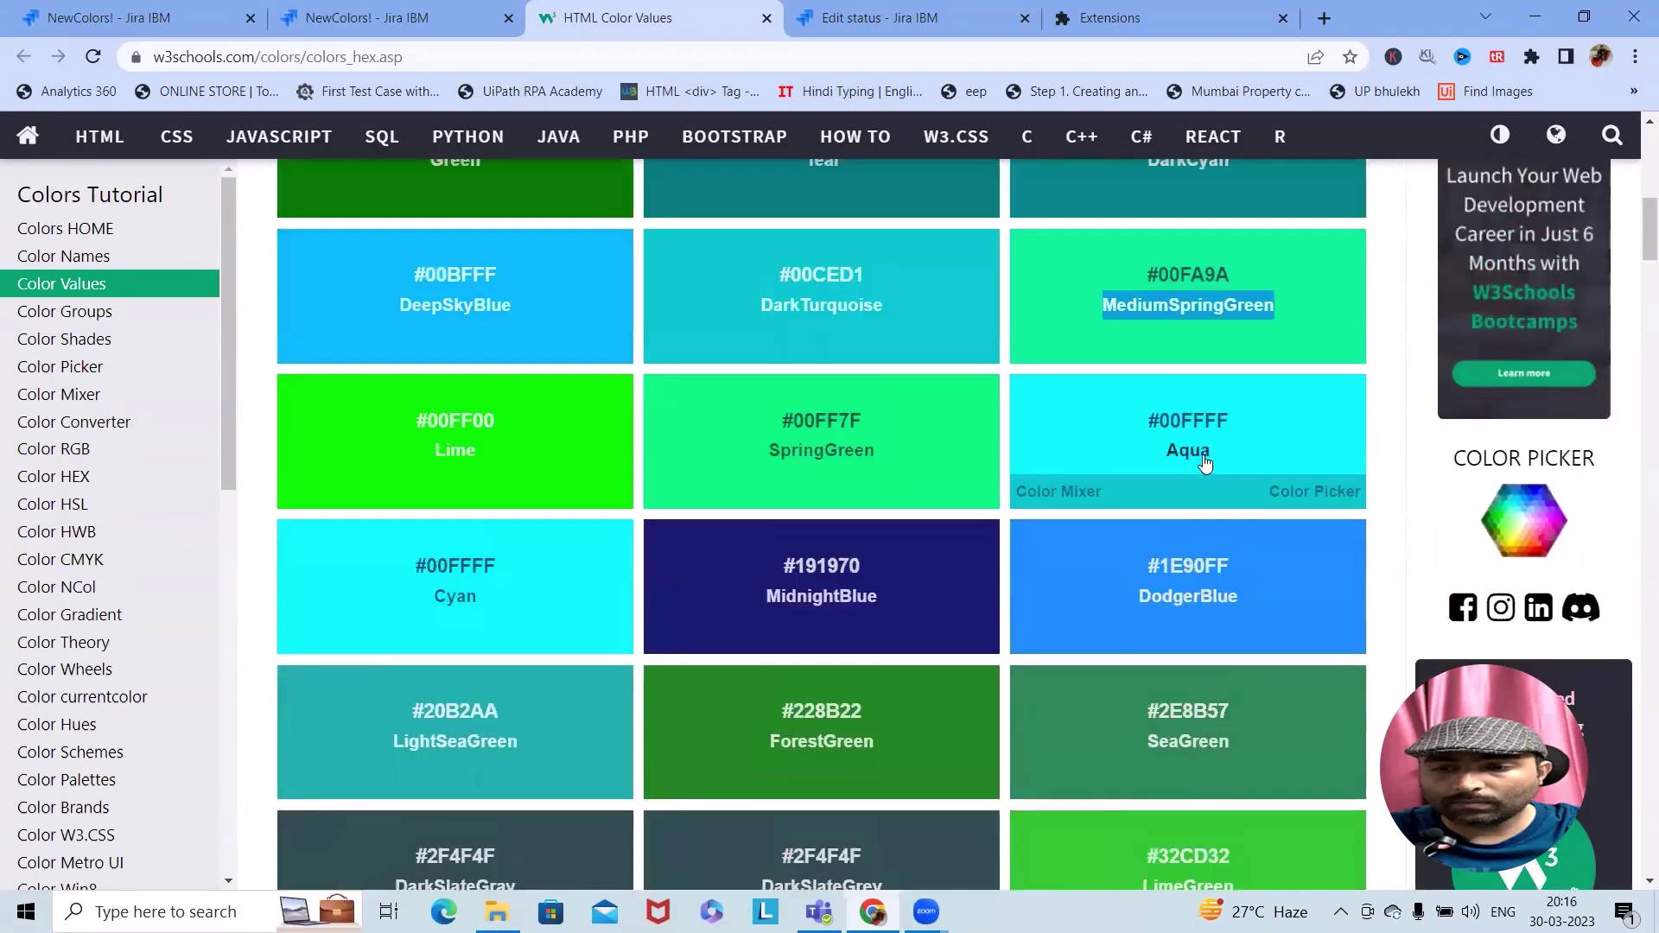
{"action": "double_click", "coordinate": [1205, 458]}
{"action": "key", "text": "ctrl+c"}
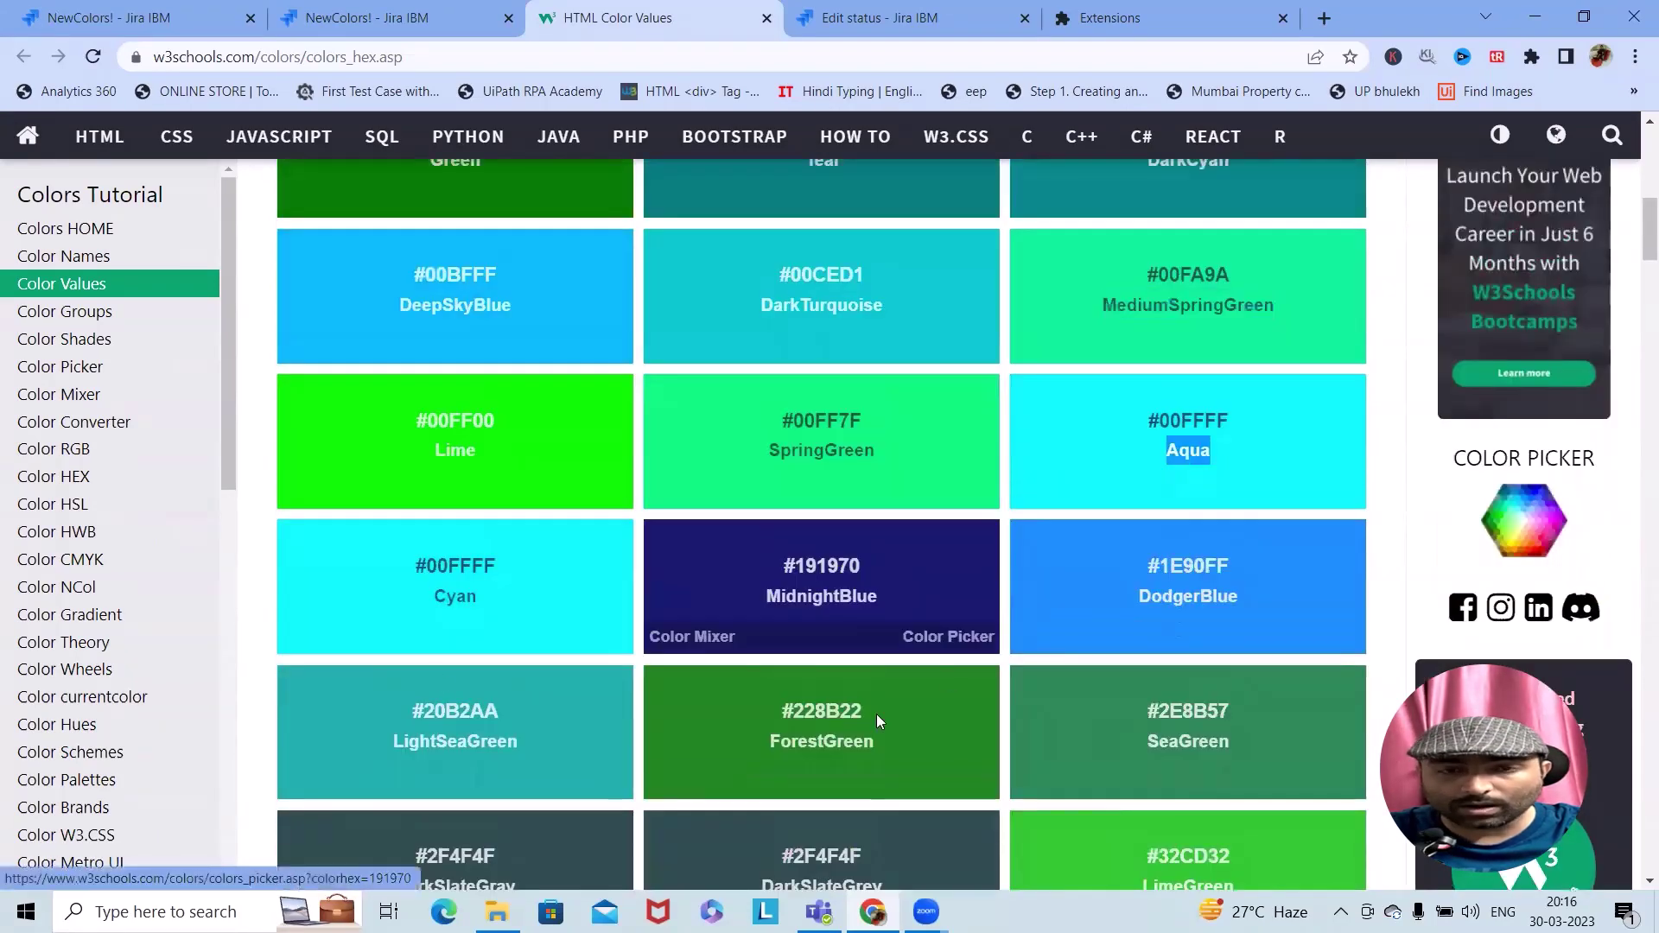
Complete the Closed status's description as (aqua) in lowercase and save the status
{"action": "key", "text": "ctrl+Tab"}
{"action": "key", "text": "ctrl+v"}
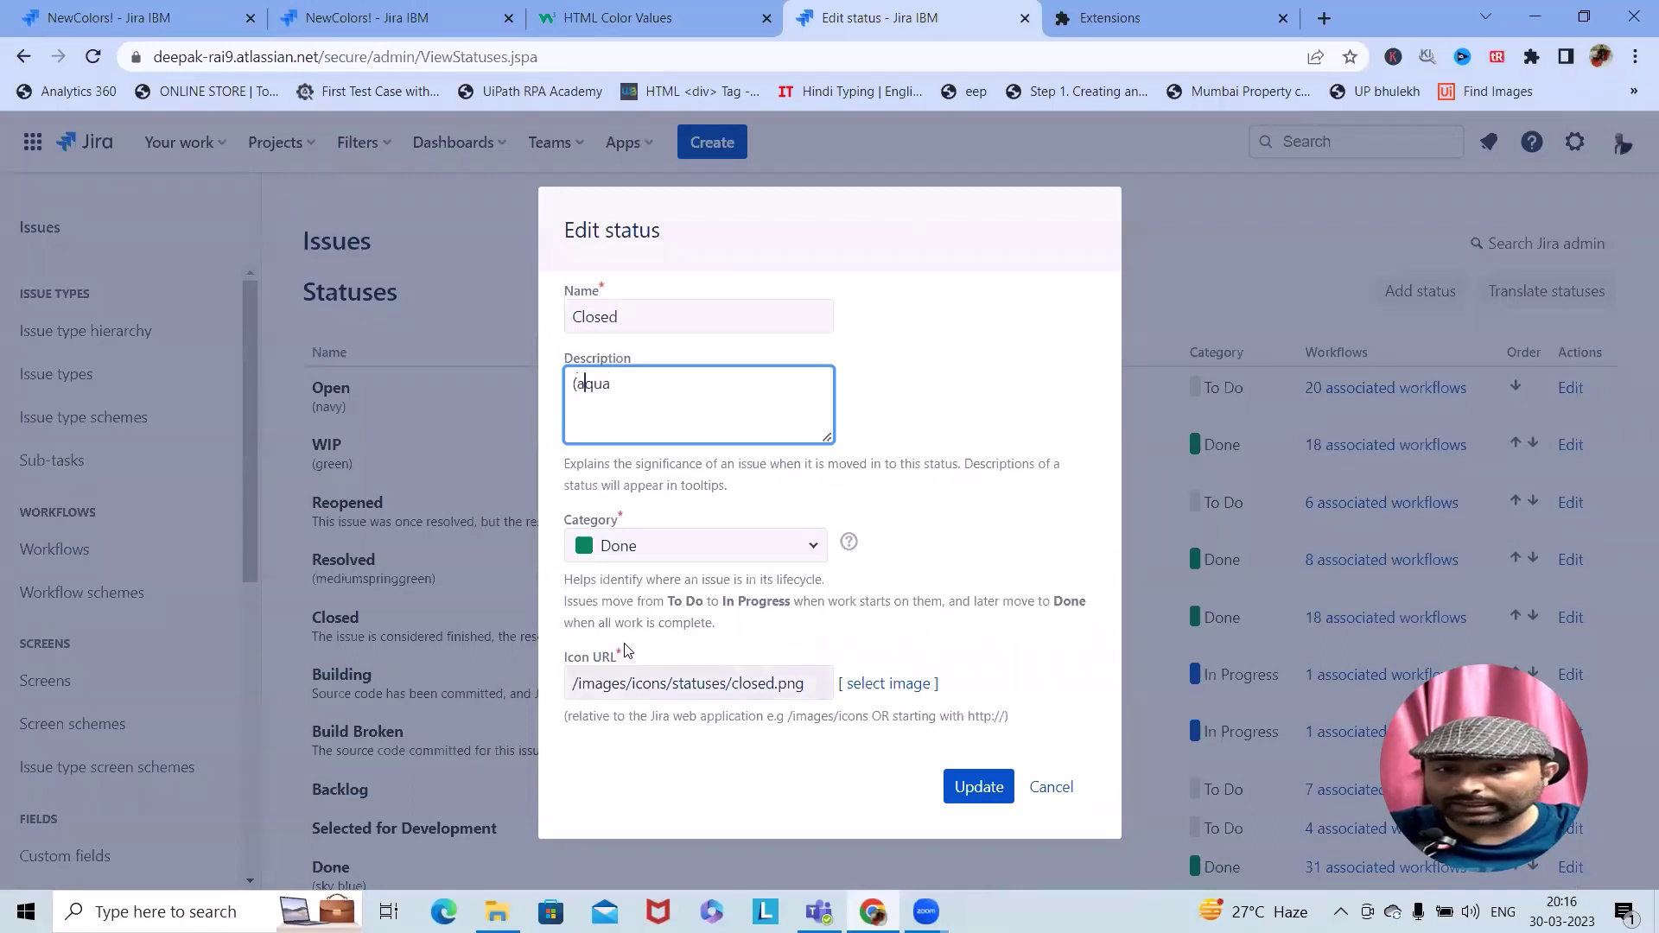
{"action": "key", "text": "Right"}
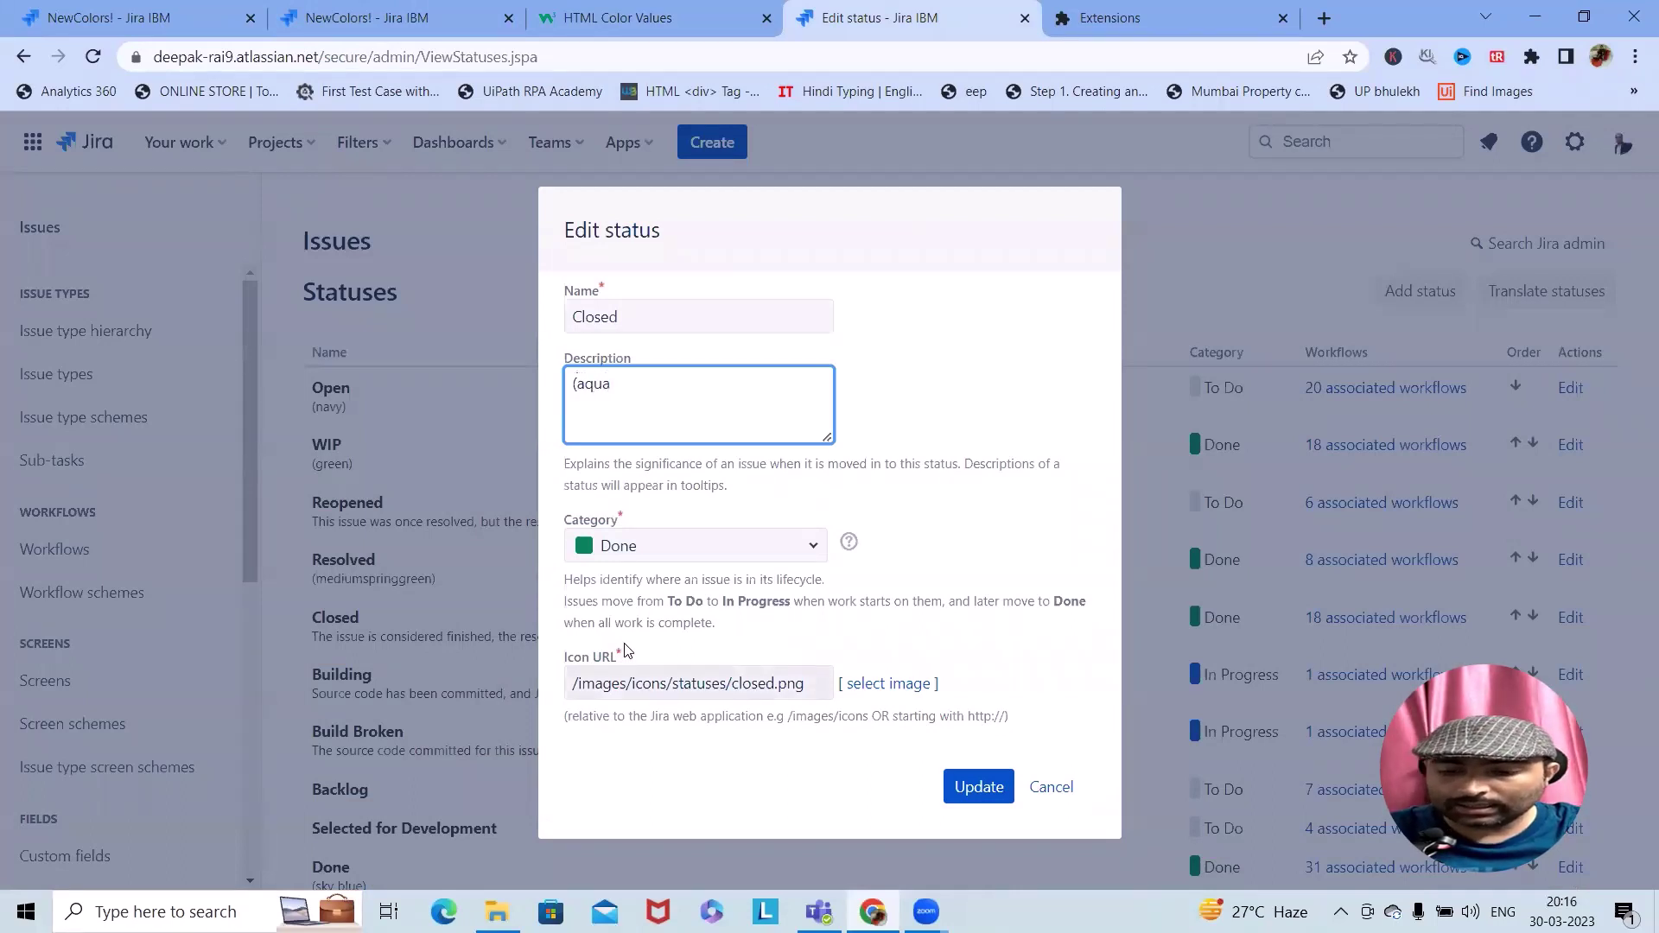
{"action": "left_click", "coordinate": [975, 805]}
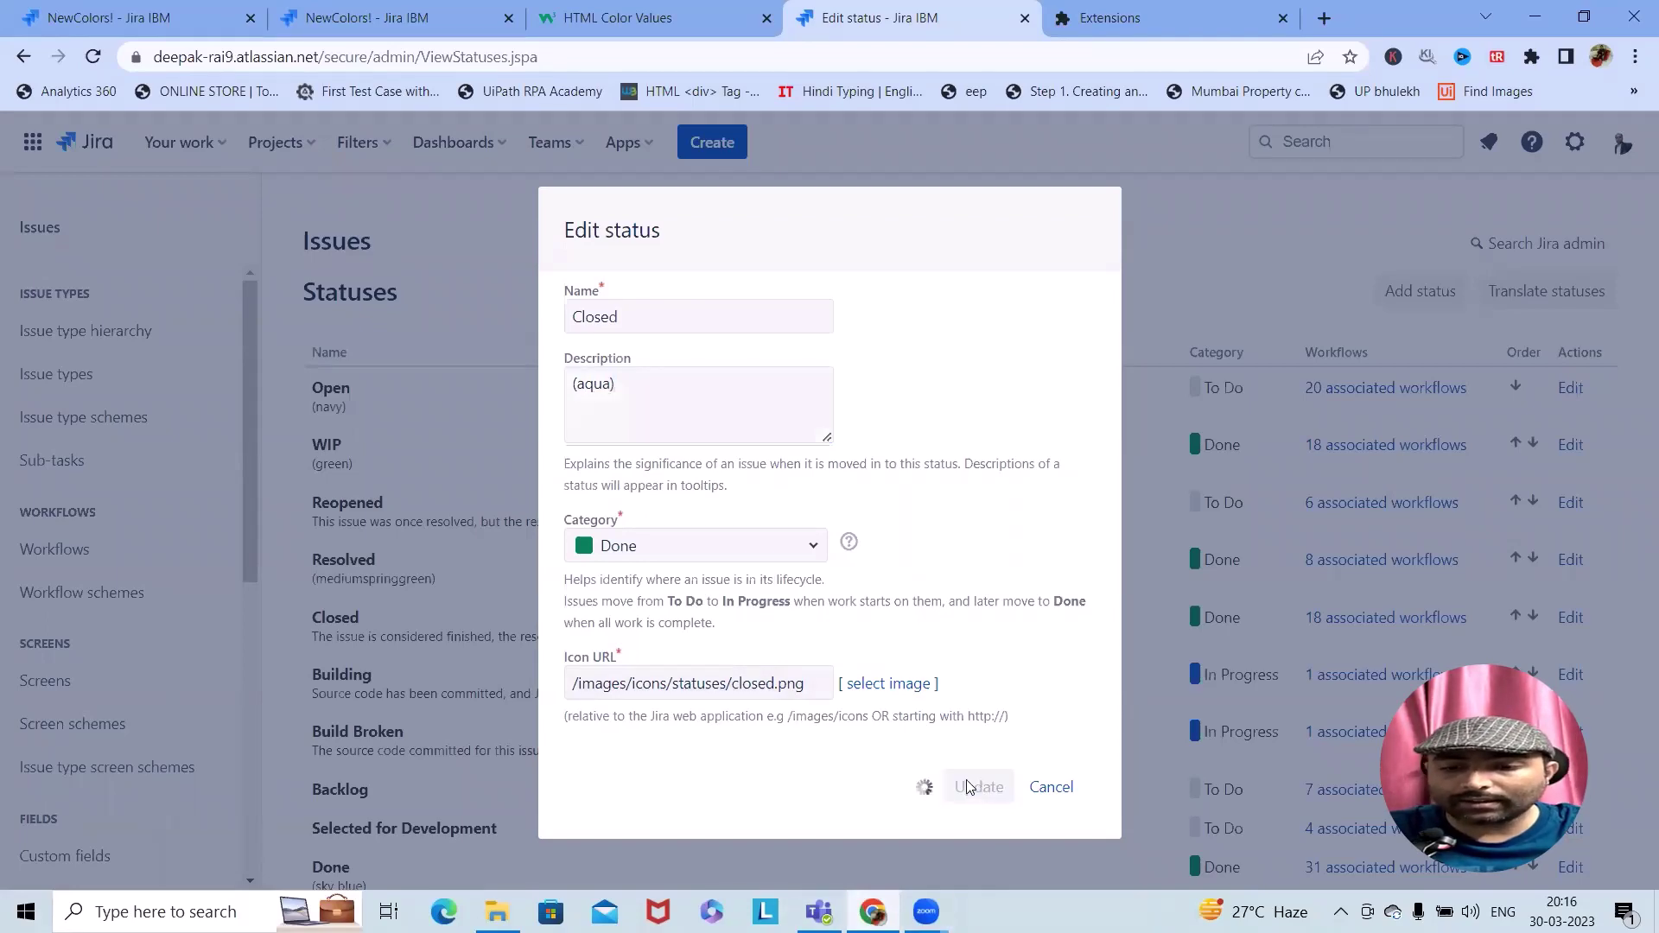
Correct the Done status's description to (skyblue) by removing the space in the color name, and save the status
{"action": "scroll", "coordinate": [1389, 675], "scroll_direction": "down", "scroll_amount": 2}
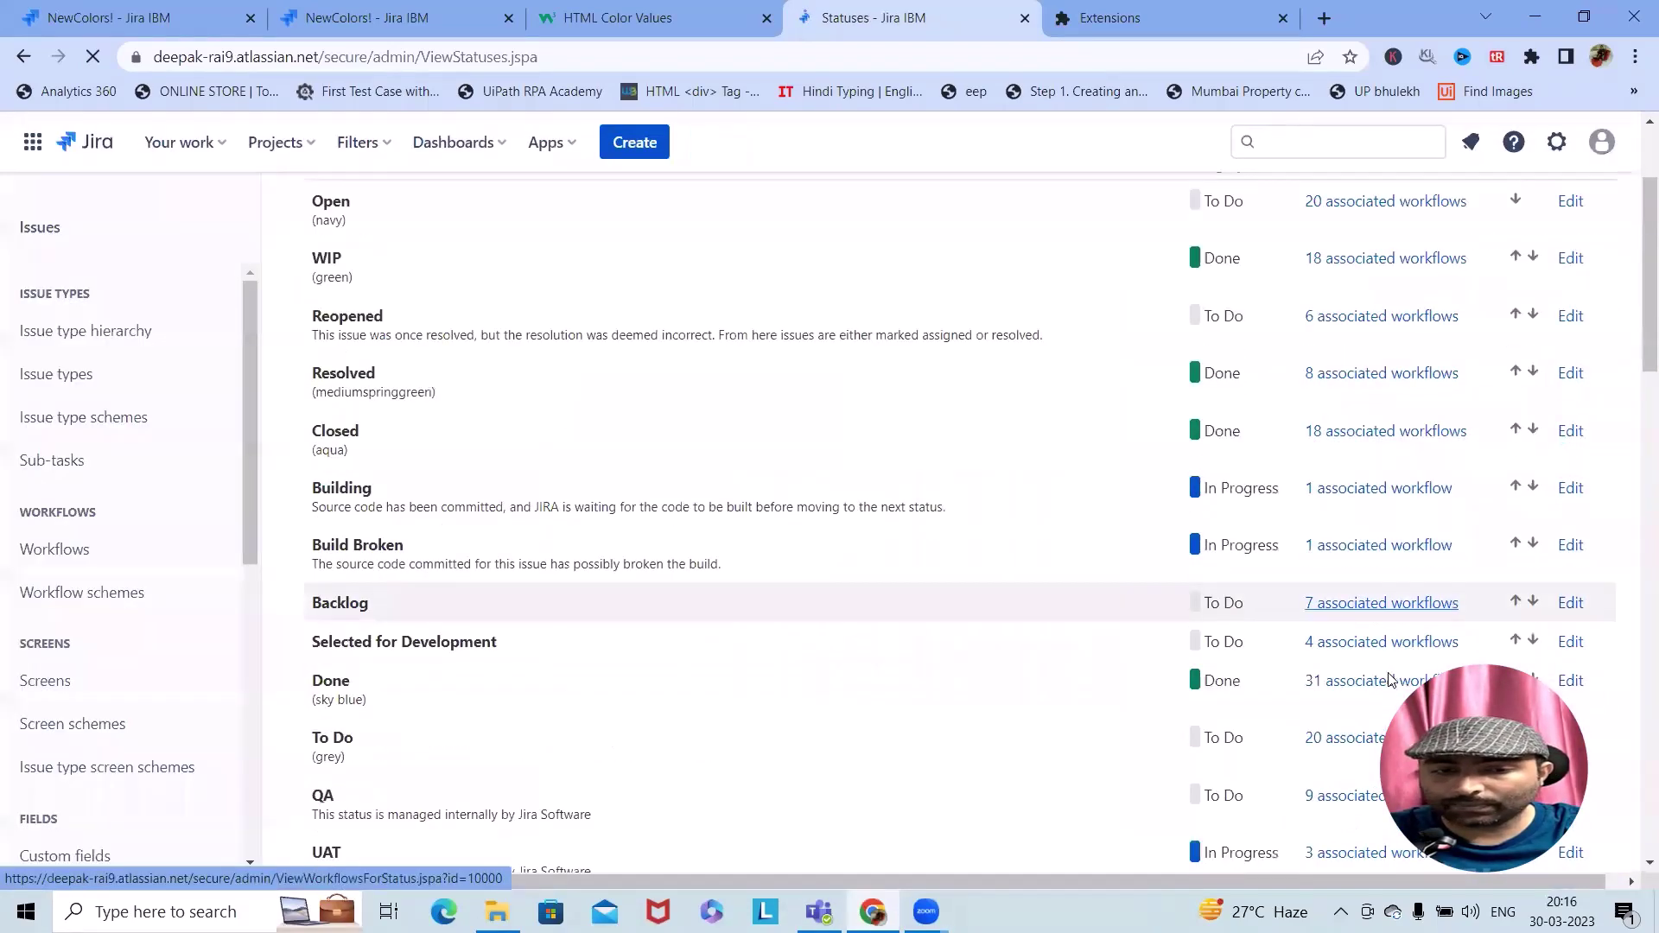
{"action": "scroll", "coordinate": [354, 588], "scroll_direction": "down", "scroll_amount": 3}
{"action": "scroll", "coordinate": [351, 612], "scroll_direction": "down", "scroll_amount": 1}
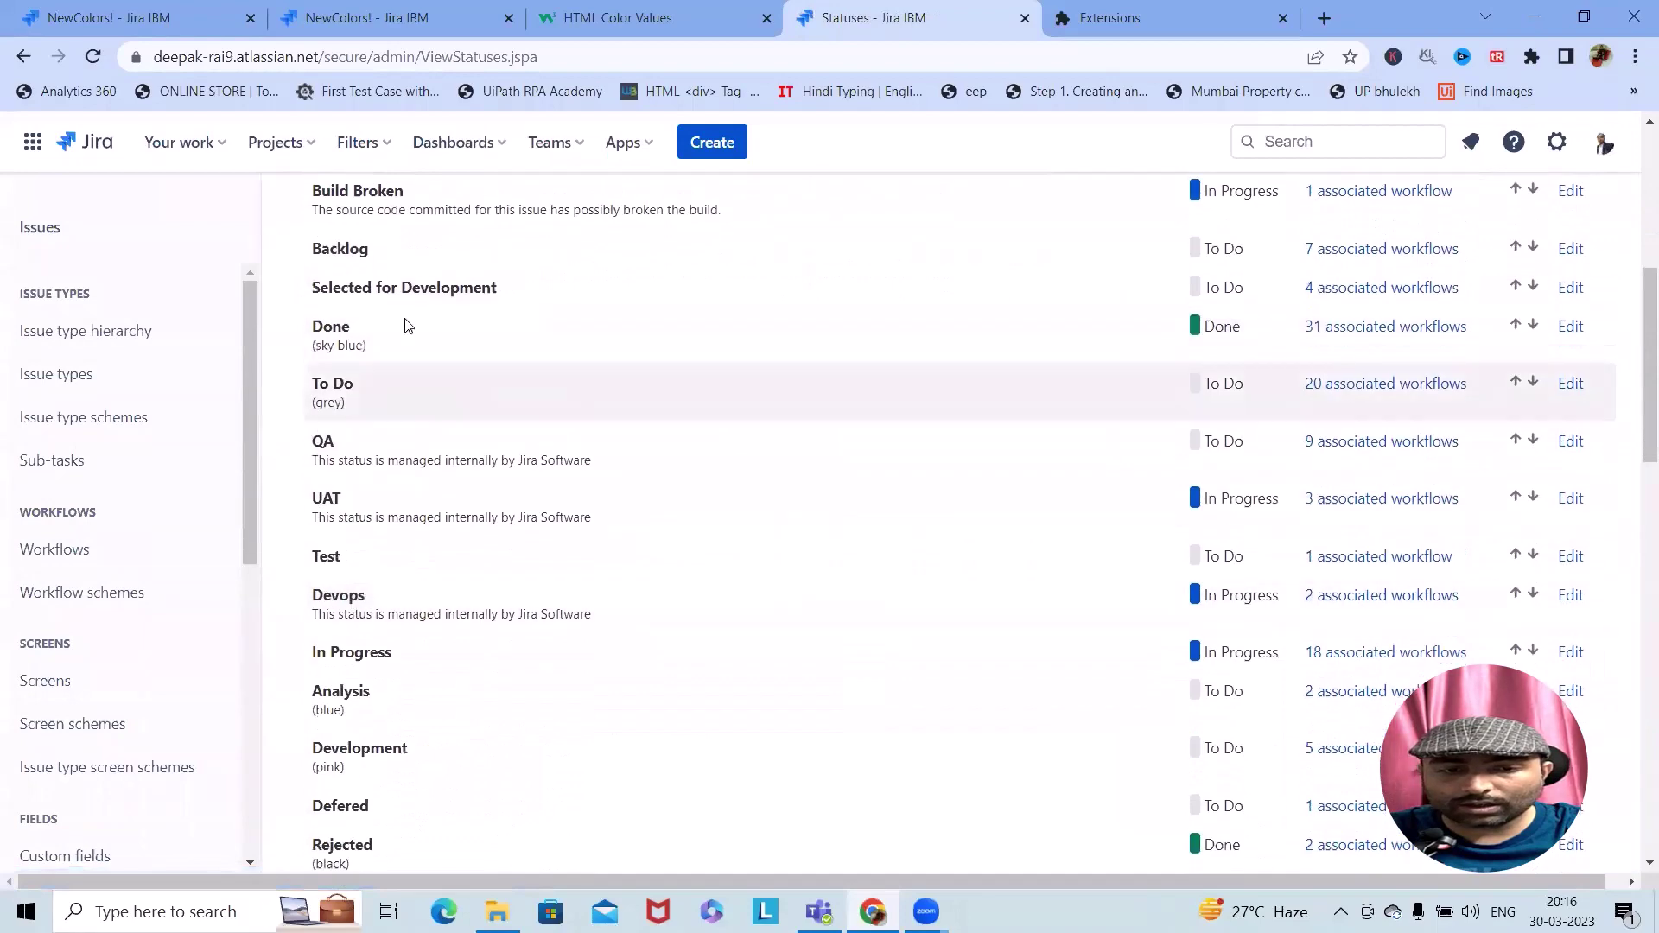
{"action": "left_click", "coordinate": [1570, 326]}
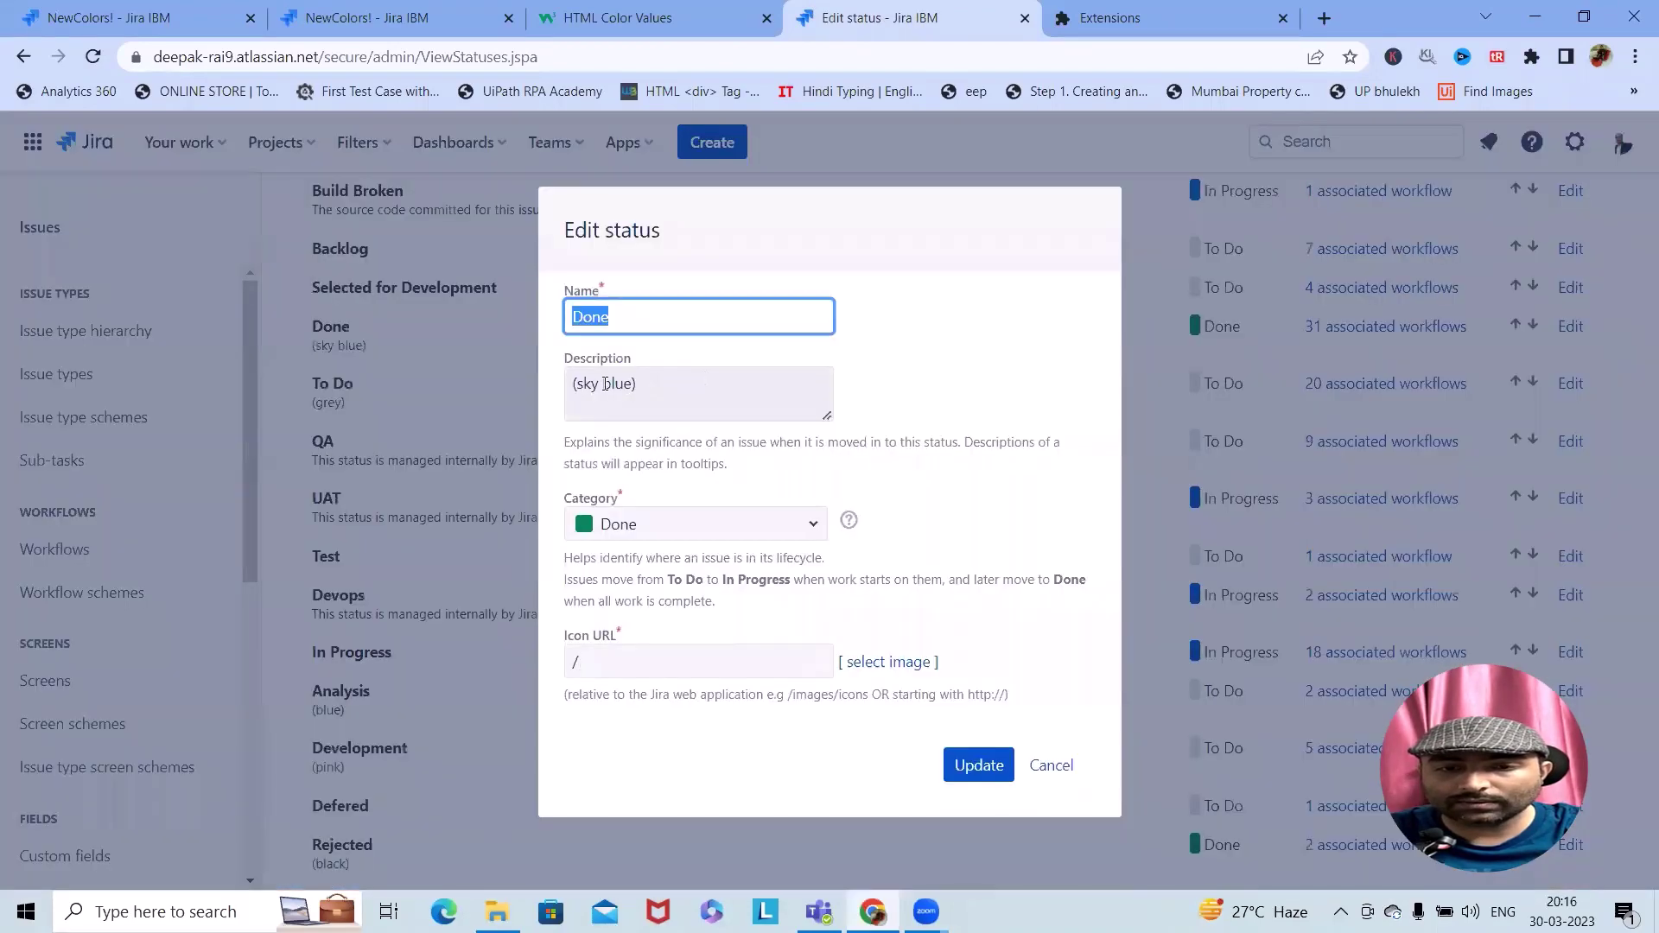
{"action": "left_click", "coordinate": [685, 408]}
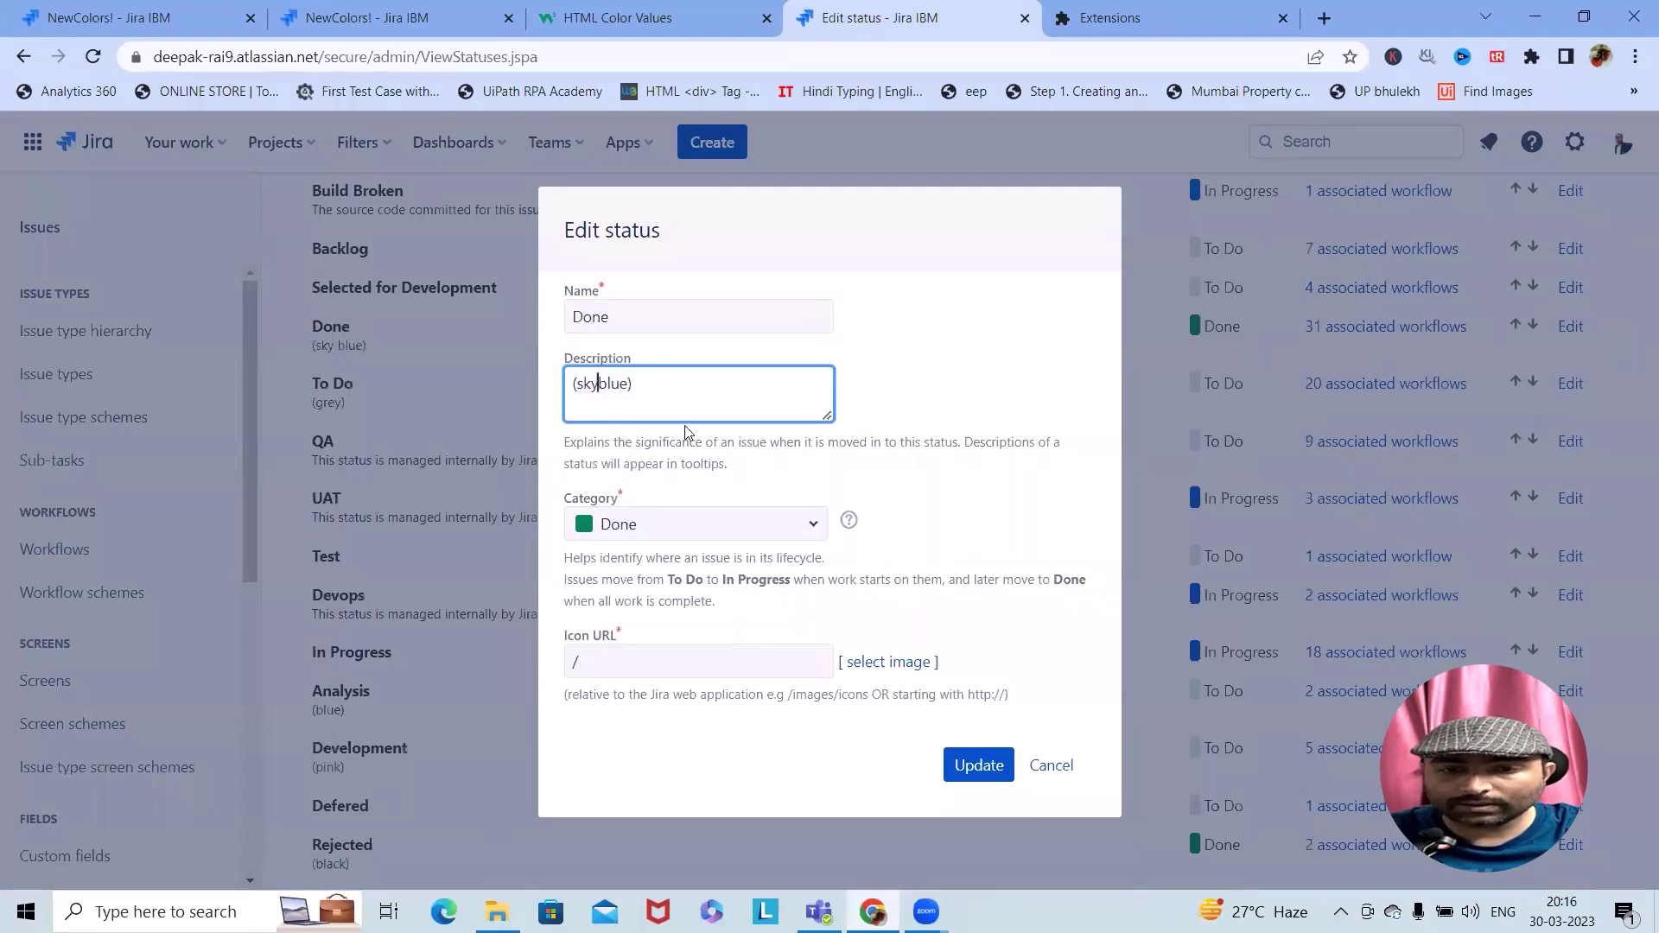
{"action": "left_click", "coordinate": [947, 764]}
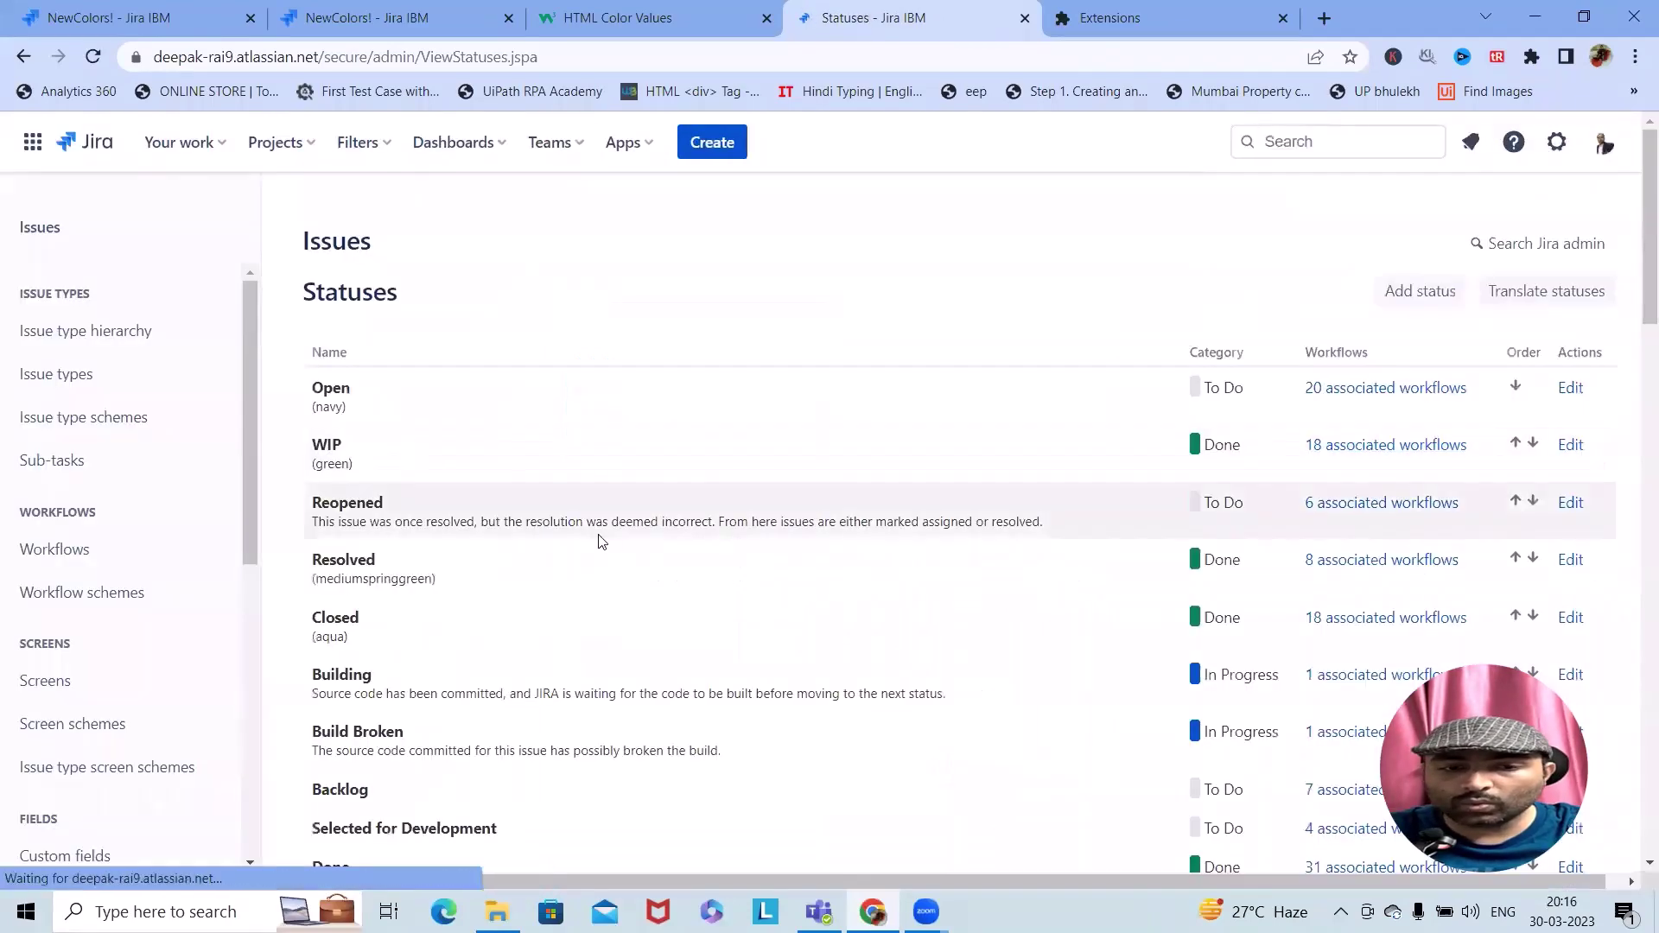
Open the To Do status for editing and save it with the description (grey)
{"action": "scroll", "coordinate": [631, 574], "scroll_direction": "down", "scroll_amount": 10}
{"action": "scroll", "coordinate": [631, 577], "scroll_direction": "up", "scroll_amount": 1}
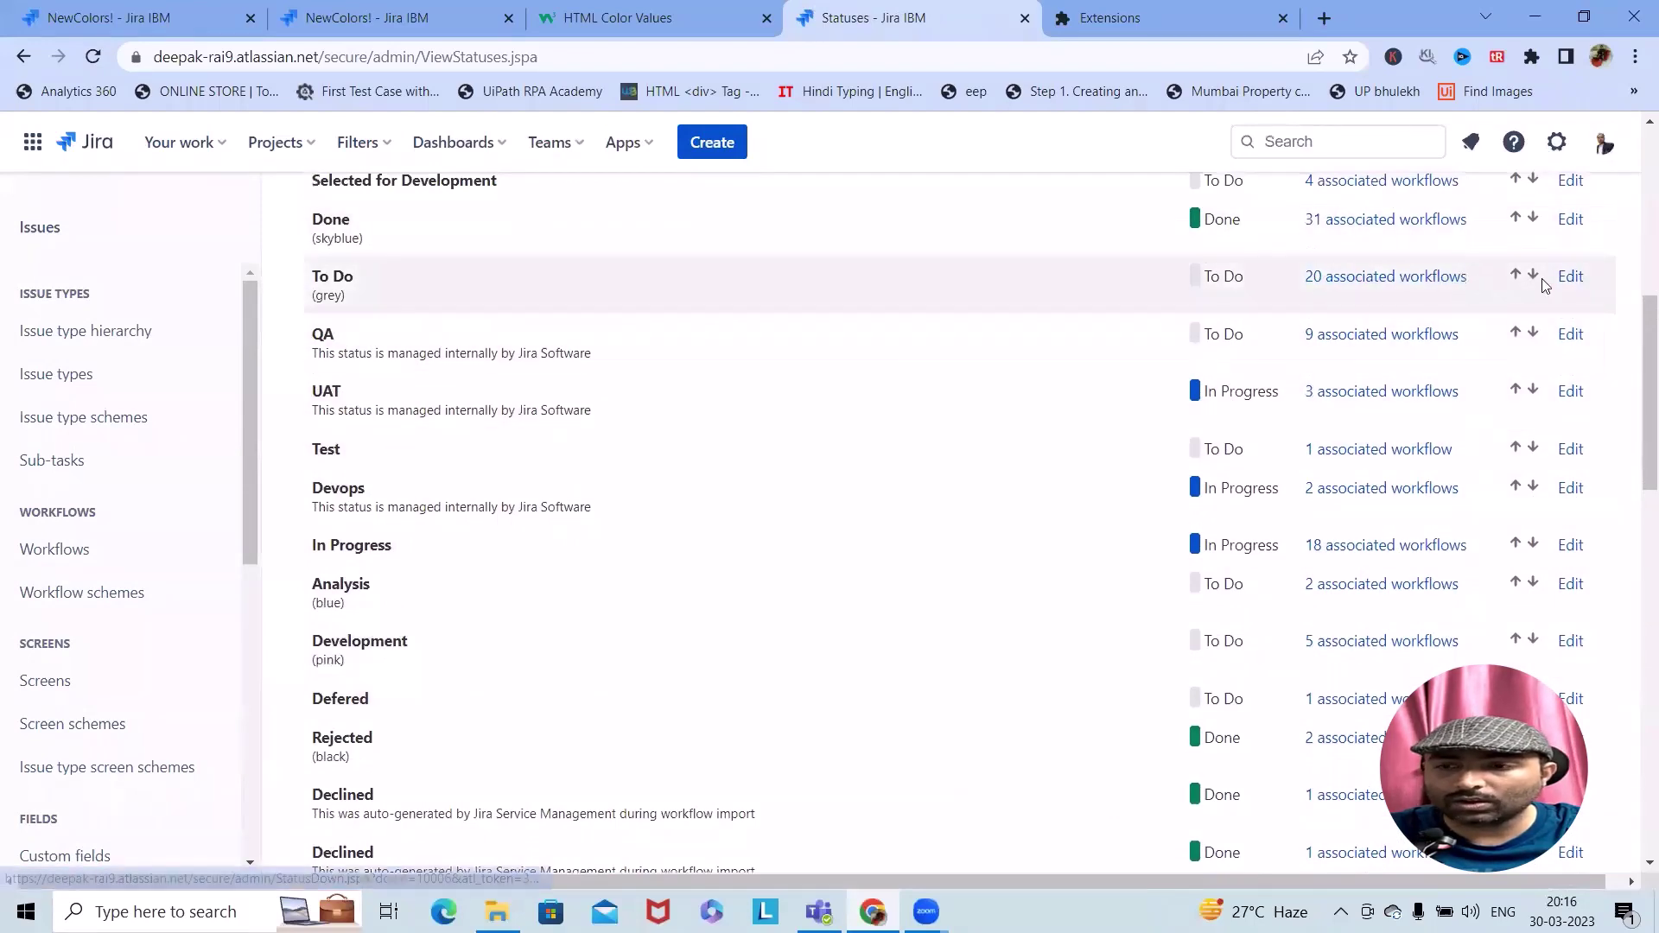
{"action": "left_click", "coordinate": [1570, 276]}
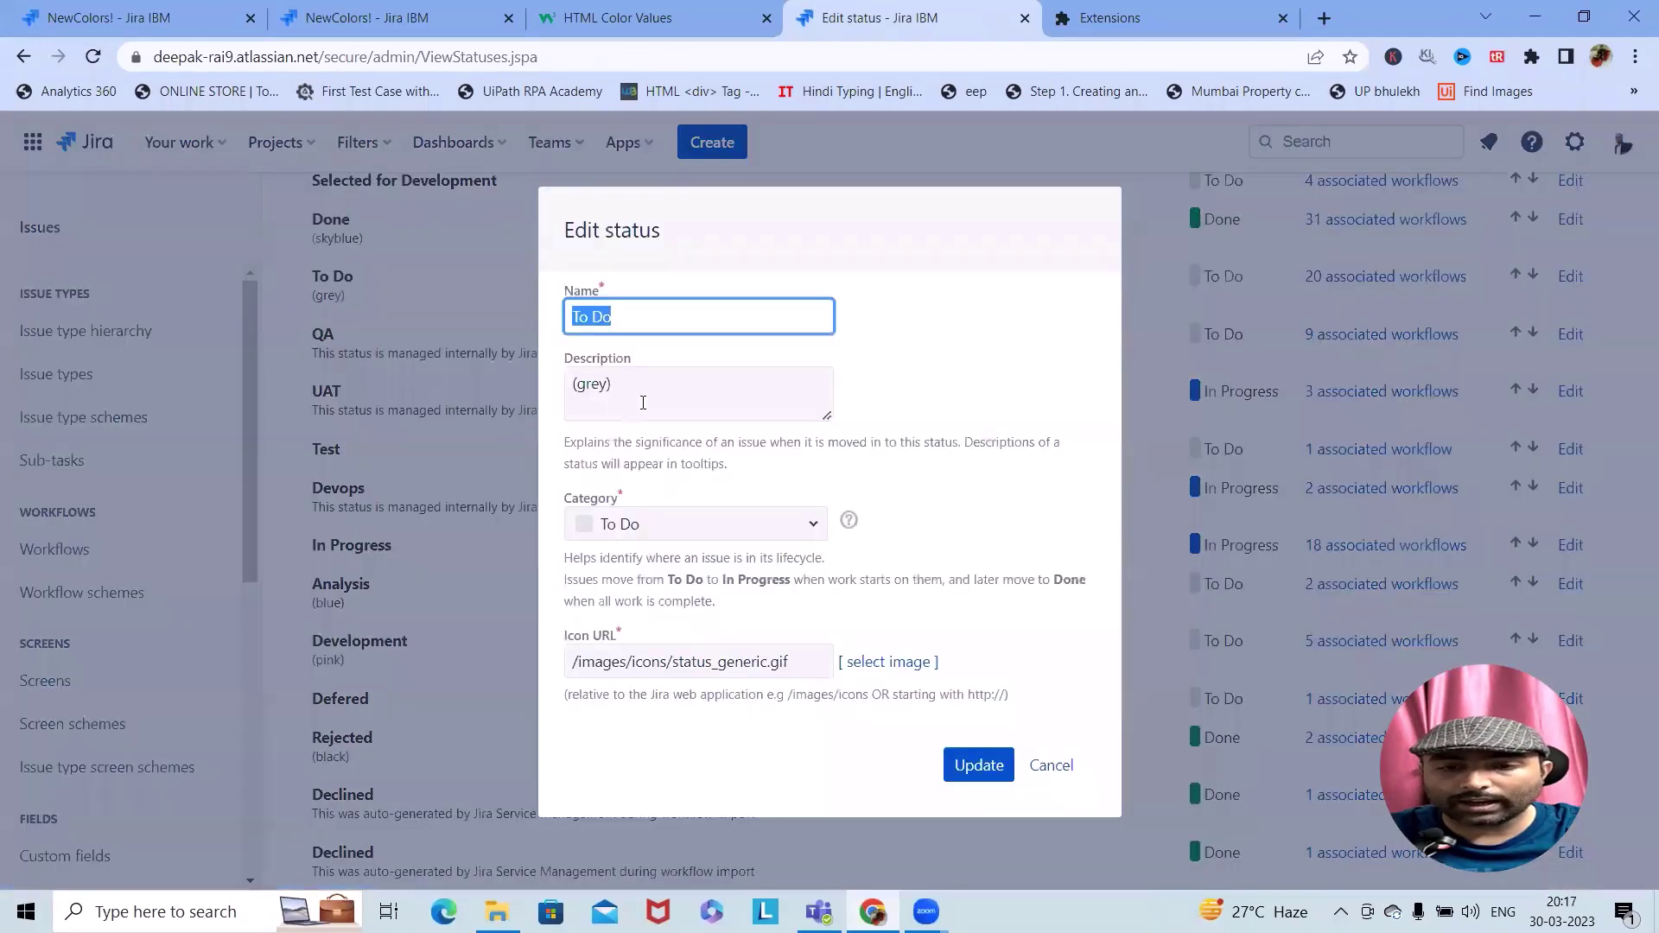
{"action": "key", "text": "Tab"}
{"action": "left_click", "coordinate": [970, 770]}
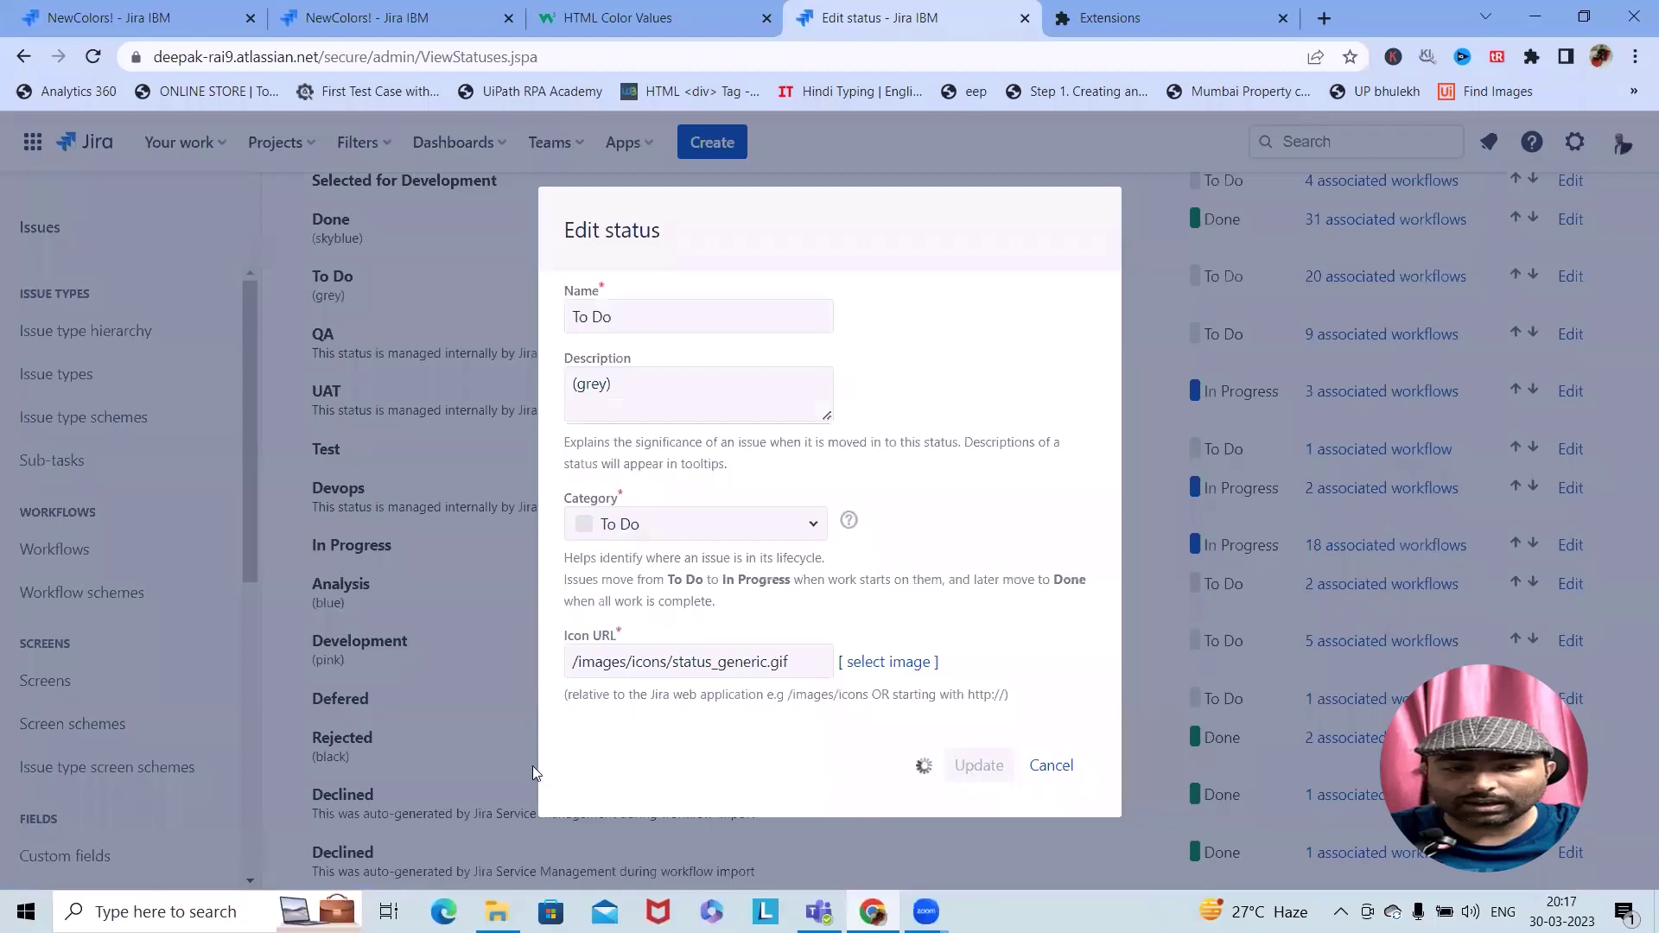
Replace the UAT status's description with (lawngreen), using the lowercase form of the name from the W3Schools color list, and save it
{"action": "scroll", "coordinate": [508, 679], "scroll_direction": "down", "scroll_amount": 6}
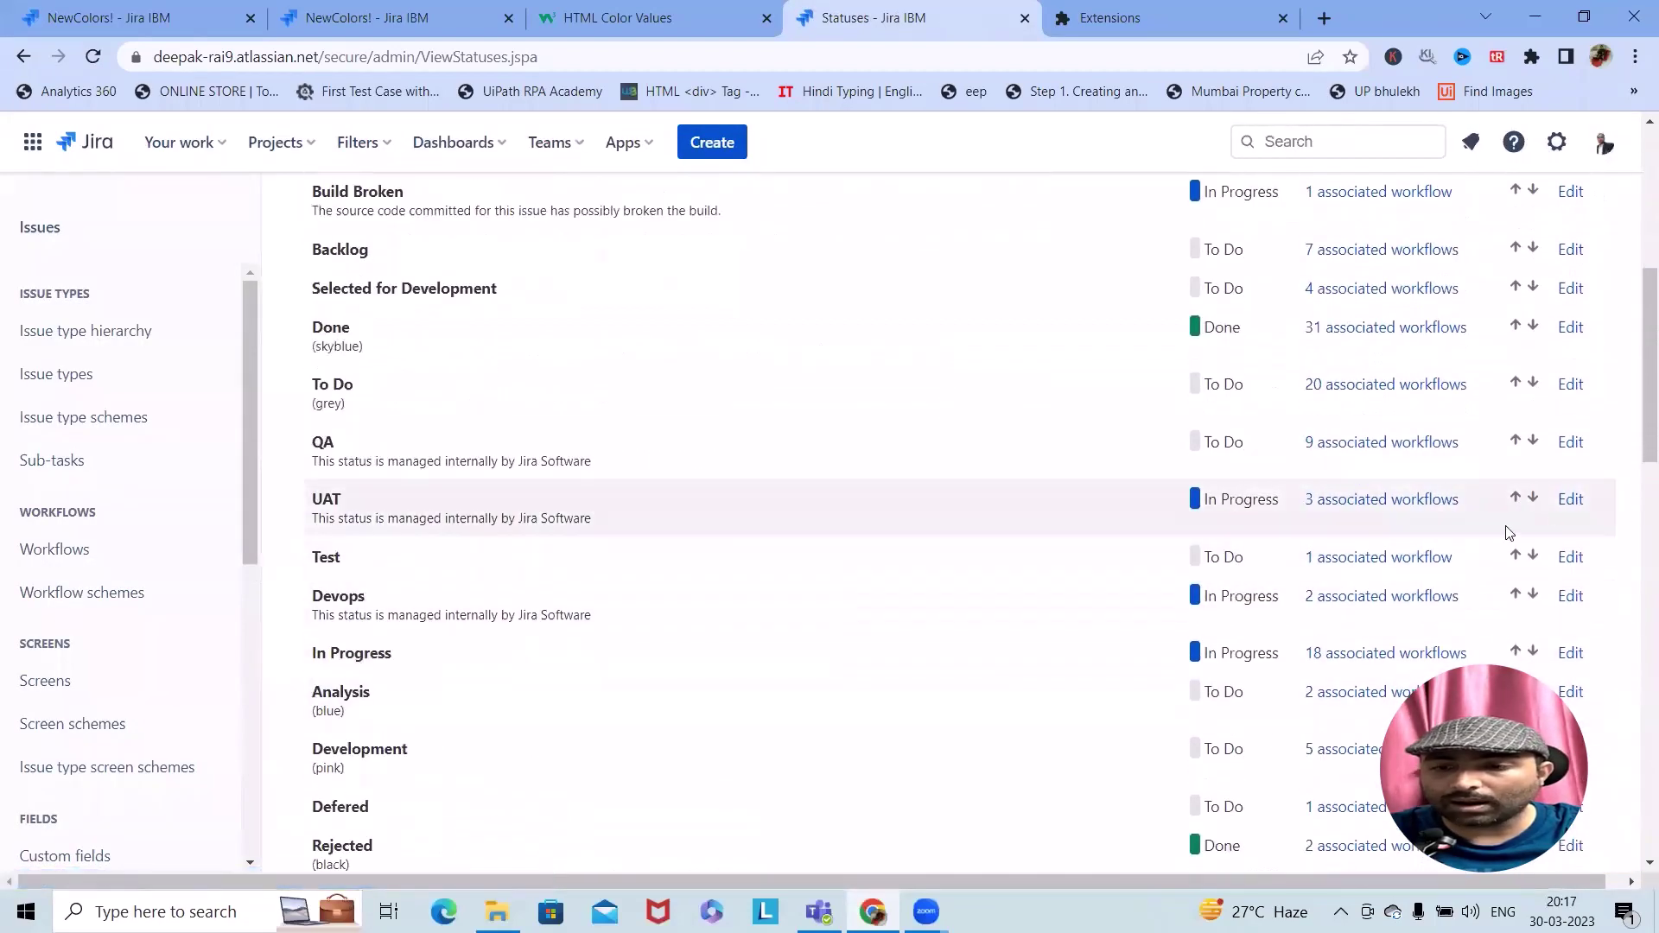
{"action": "left_click", "coordinate": [1571, 499]}
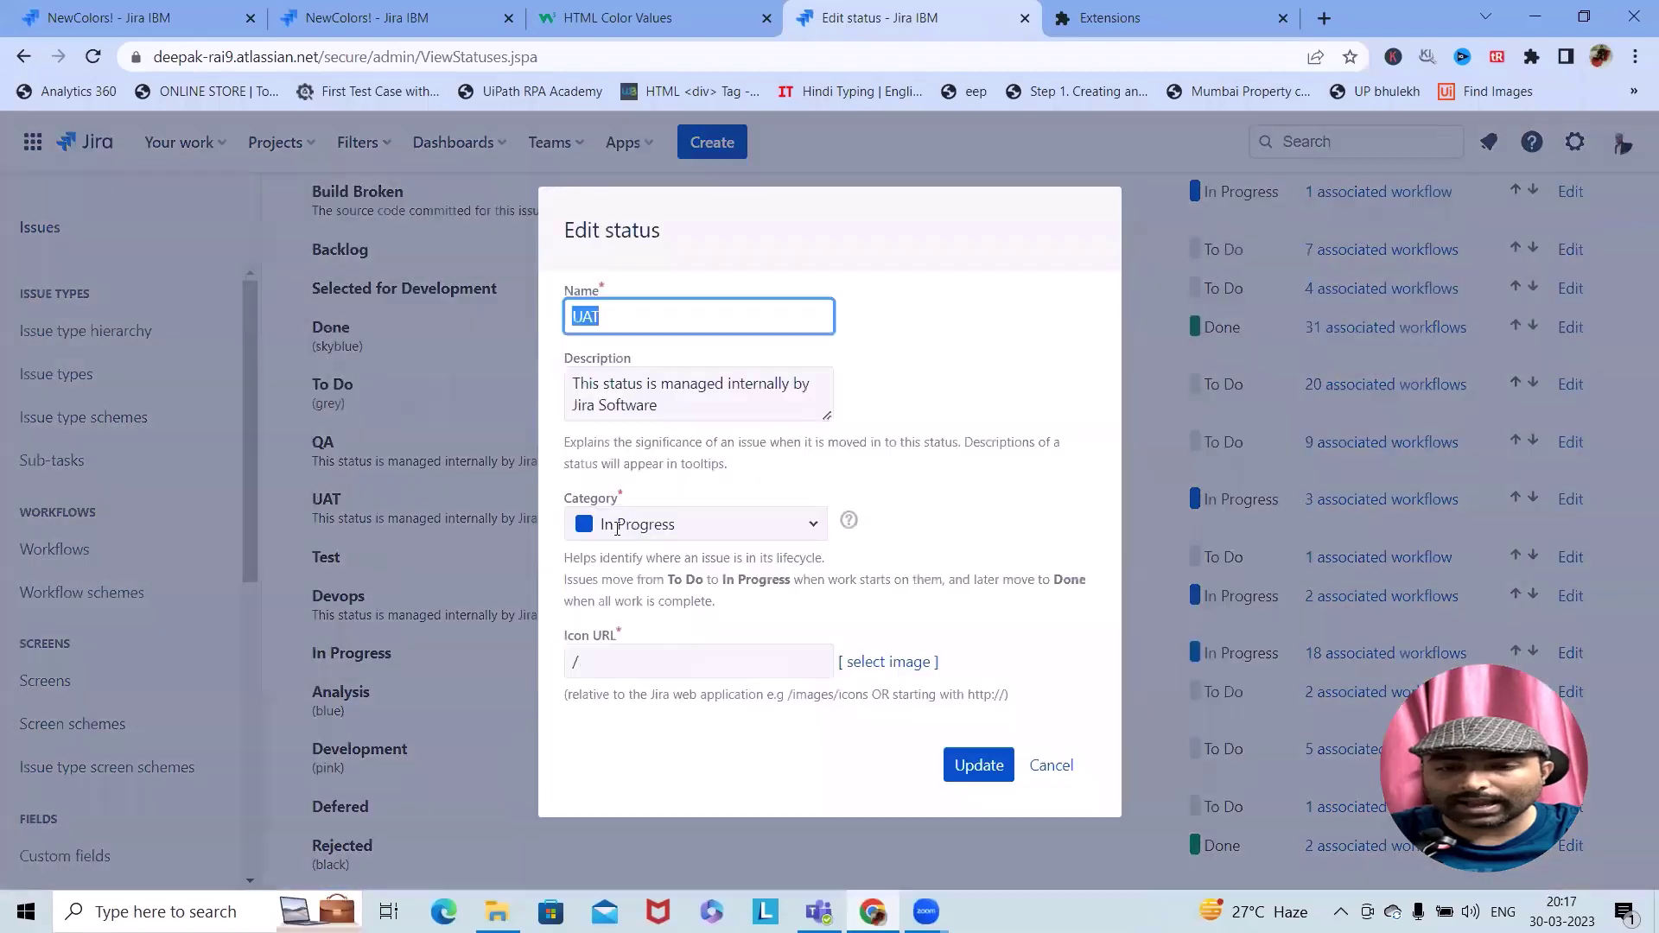
{"action": "triple_click", "coordinate": [705, 408]}
{"action": "left_click", "coordinate": [640, 10]}
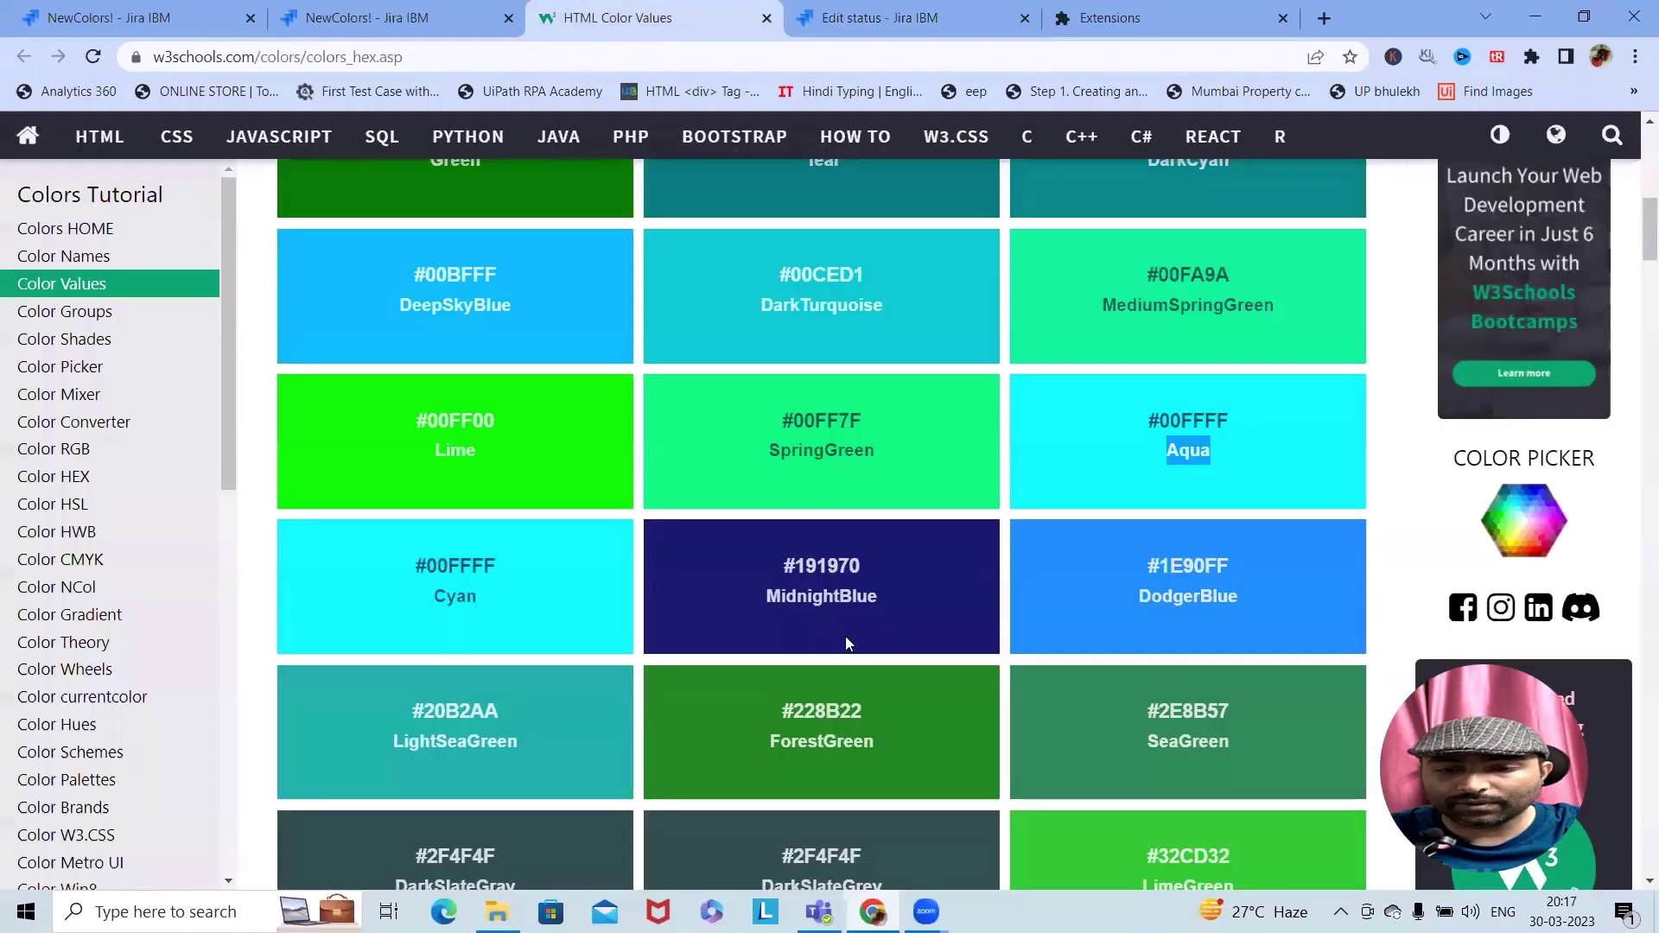
{"action": "scroll", "coordinate": [845, 643], "scroll_direction": "down", "scroll_amount": 5}
{"action": "key", "text": "ctrl+Tab"}
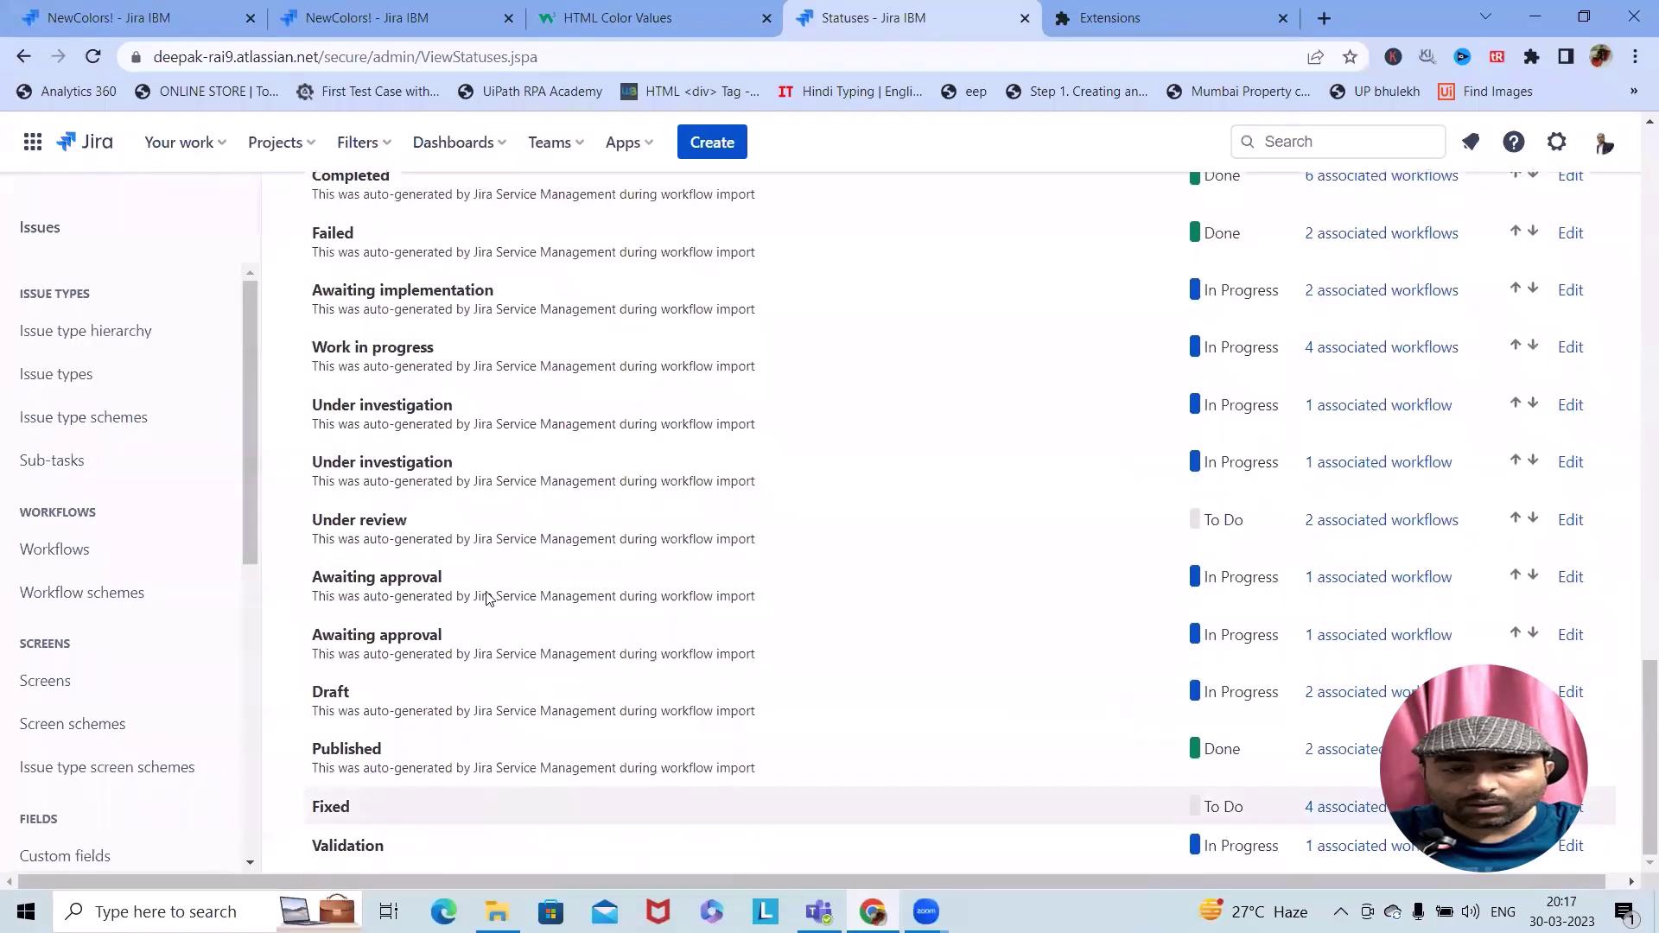
Review the color names set in the status list and open the Backlog status's empty description for editing
{"action": "scroll", "coordinate": [487, 599], "scroll_direction": "up", "scroll_amount": 15}
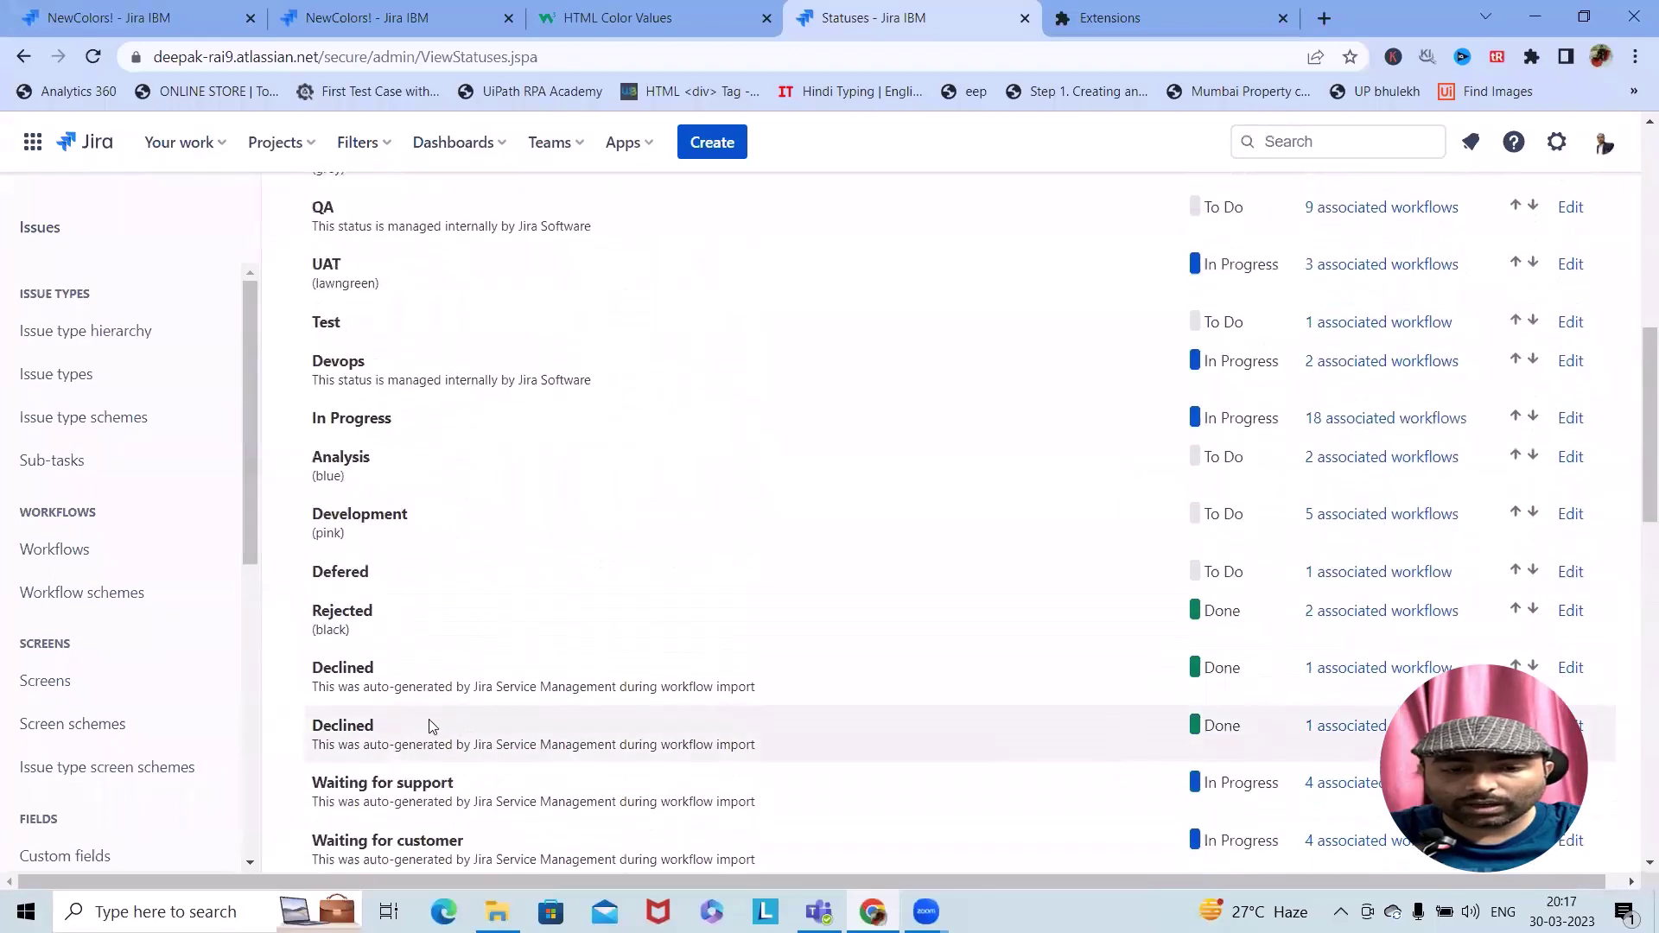
{"action": "scroll", "coordinate": [413, 516], "scroll_direction": "up", "scroll_amount": 2}
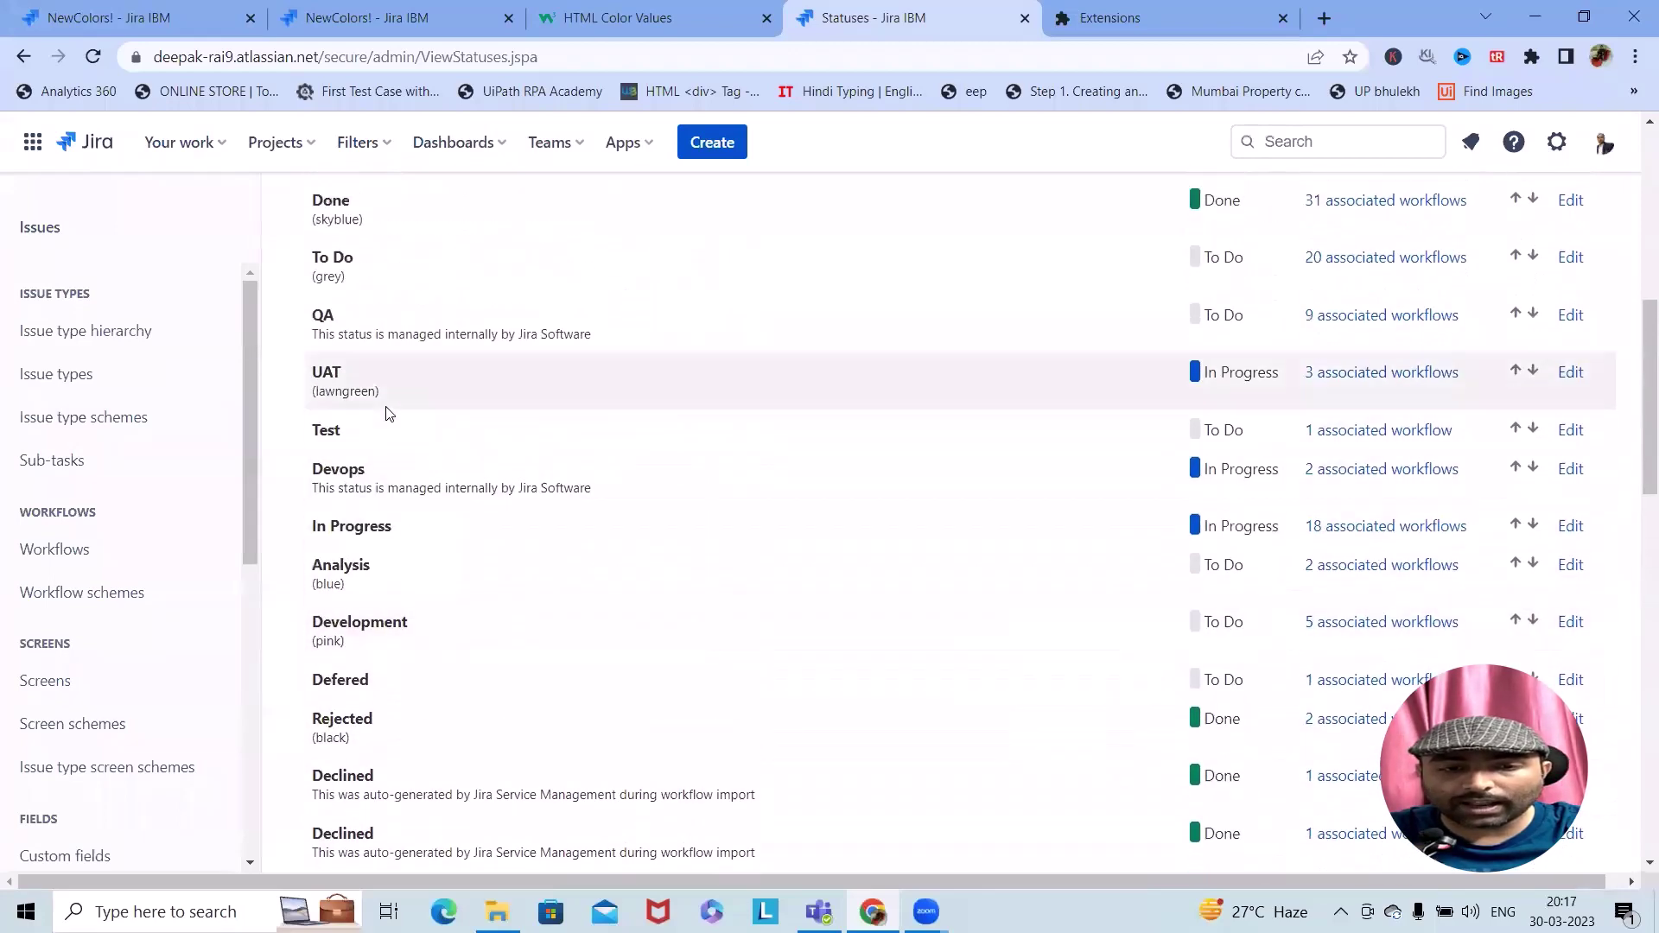
{"action": "scroll", "coordinate": [391, 403], "scroll_direction": "up", "scroll_amount": 6}
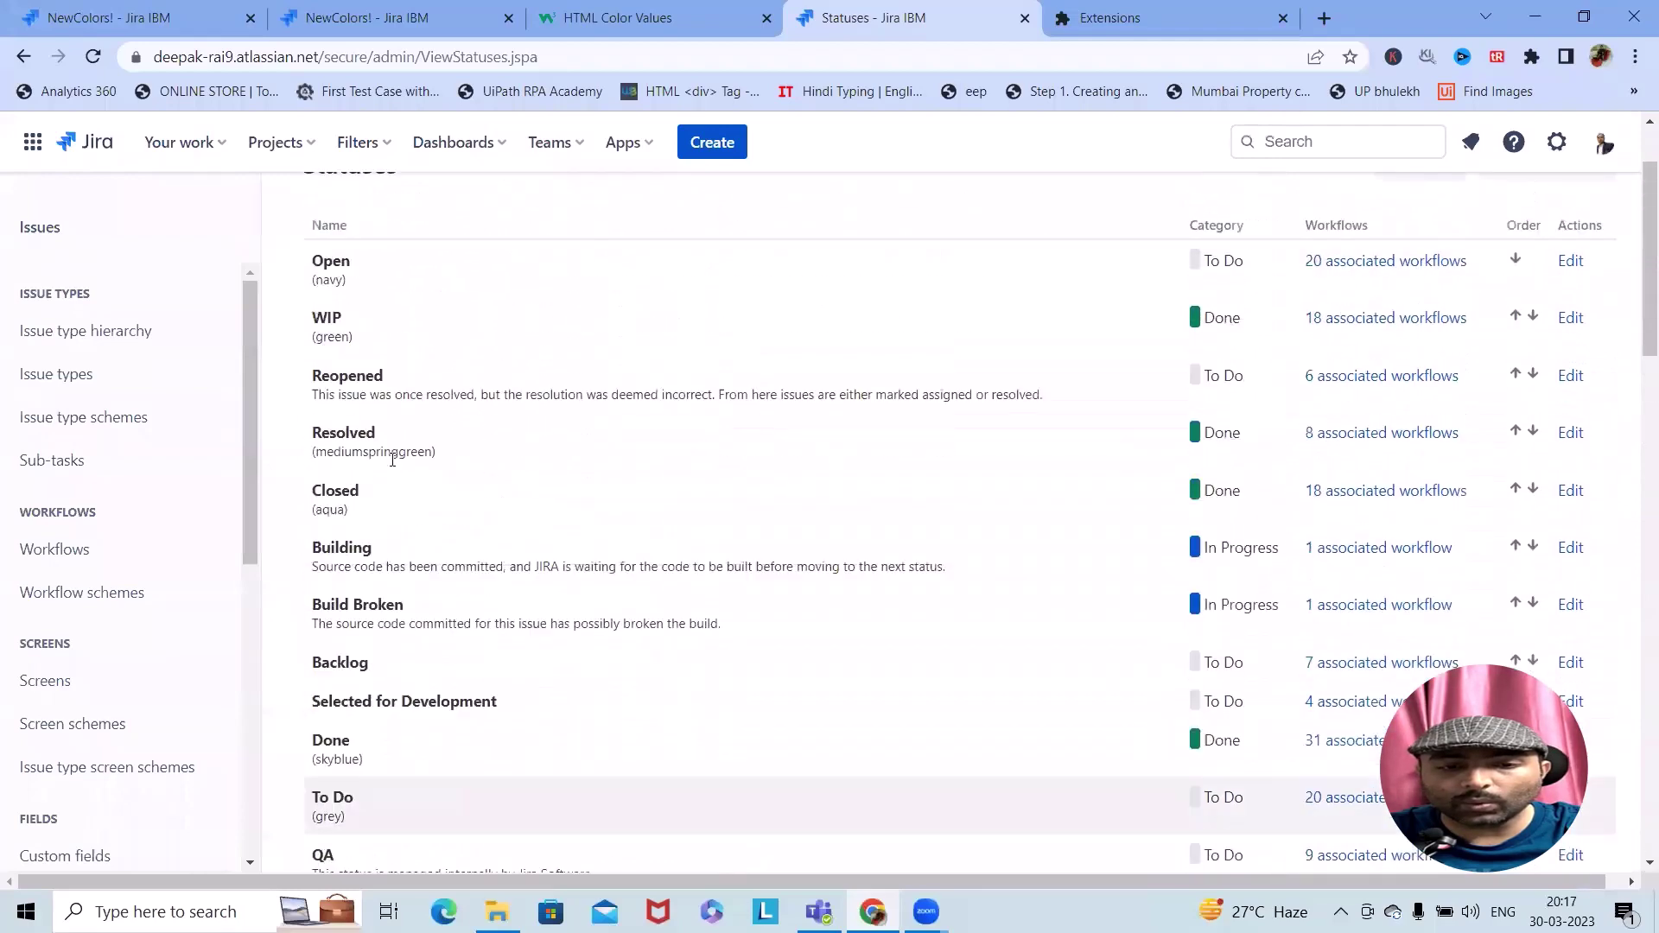
{"action": "scroll", "coordinate": [424, 509], "scroll_direction": "up", "scroll_amount": 2}
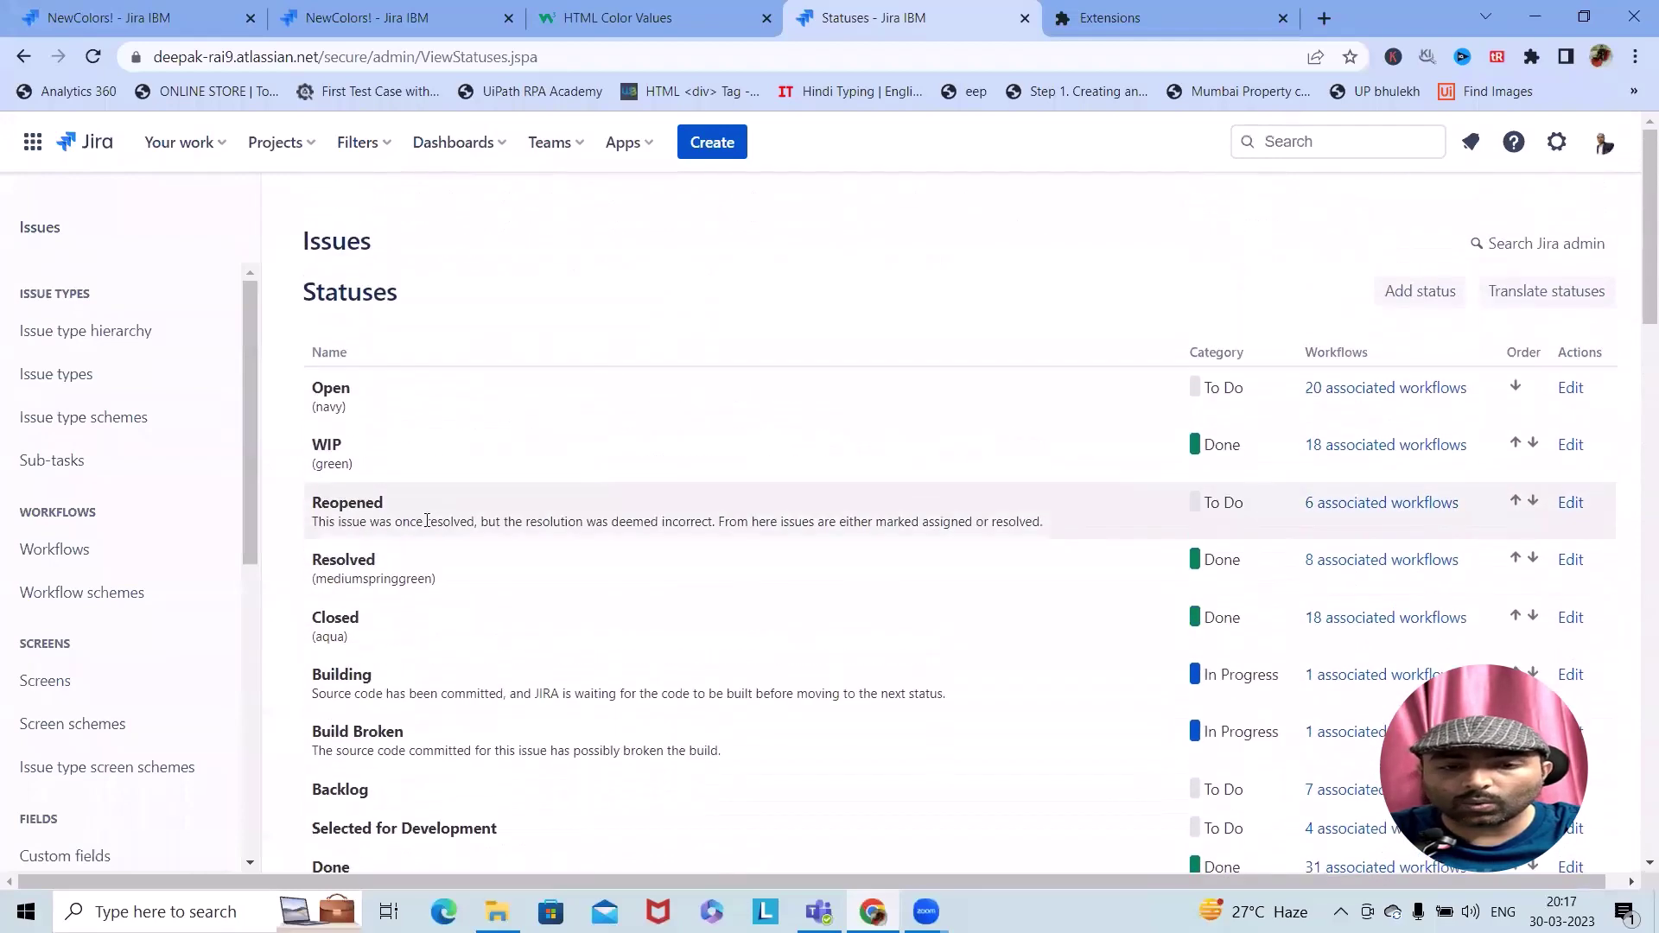
{"action": "scroll", "coordinate": [455, 696], "scroll_direction": "down", "scroll_amount": 3}
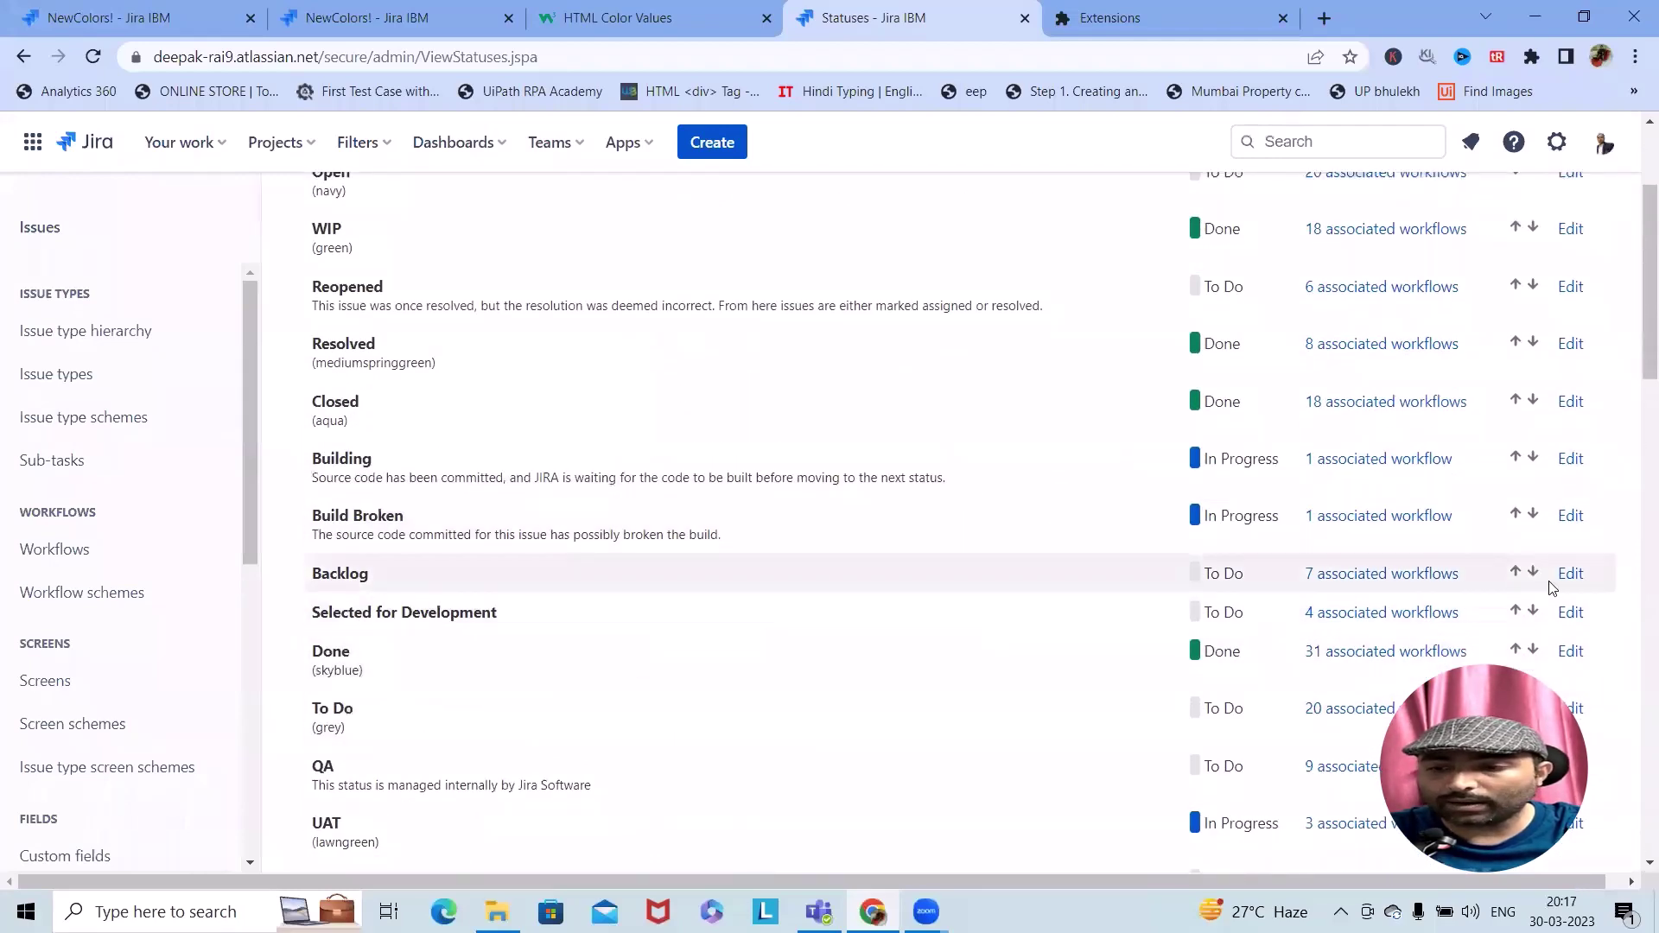
{"action": "left_click", "coordinate": [1572, 574]}
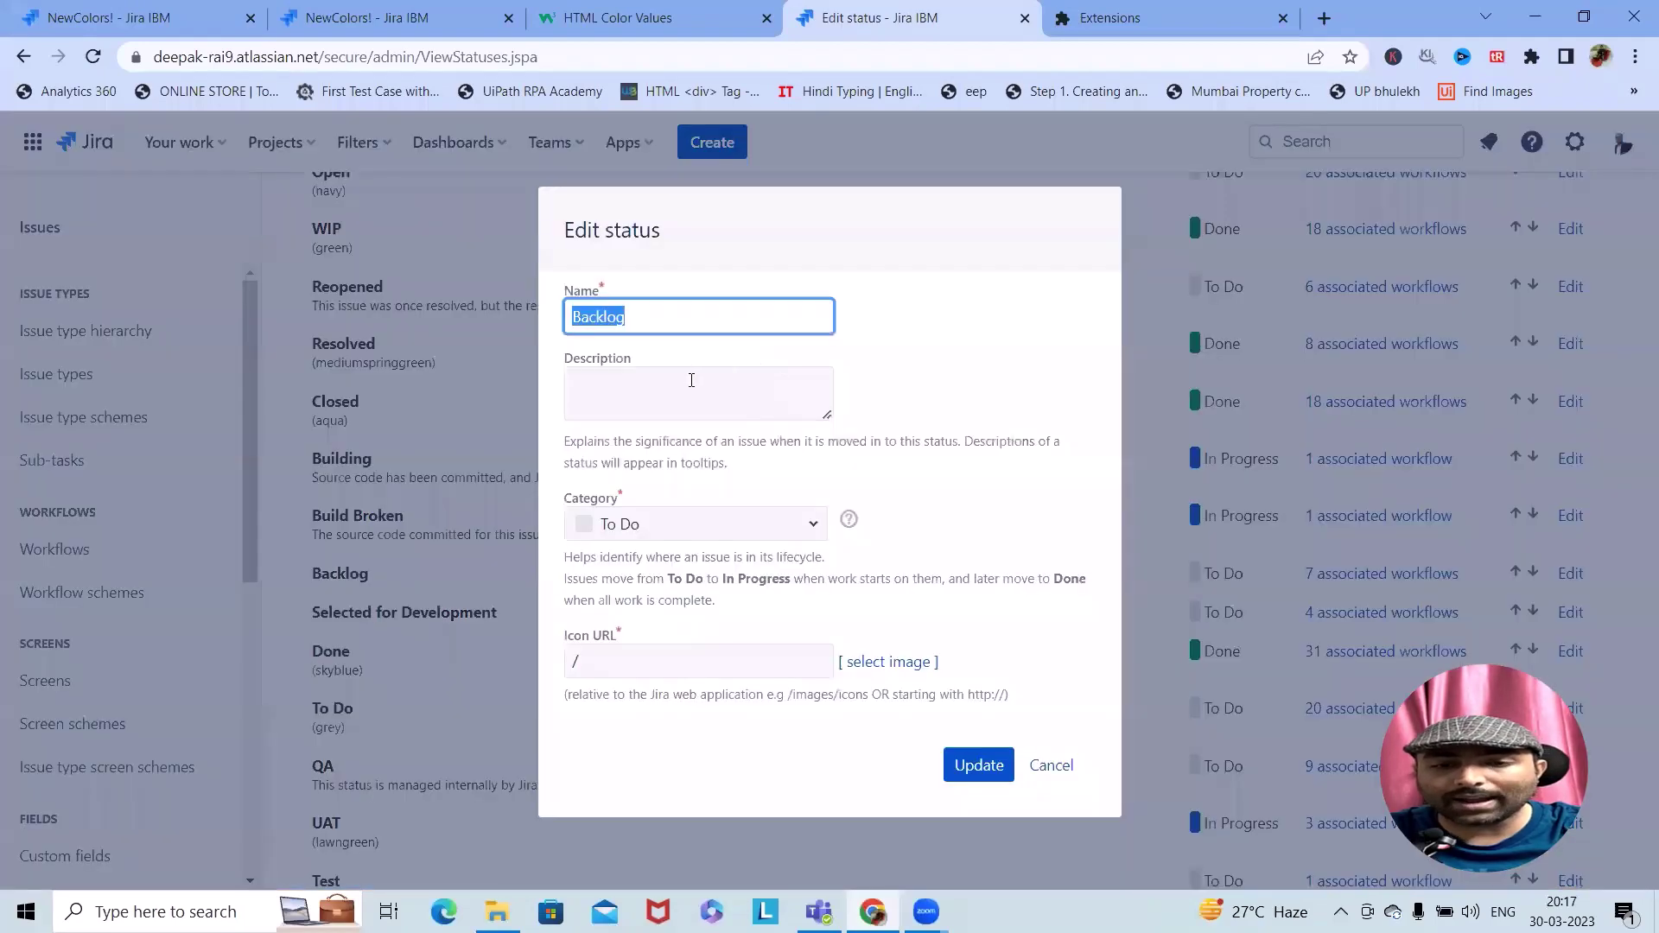
{"action": "left_click", "coordinate": [692, 381]}
Copy the color name Orchid from the W3Schools color list, enter it as (orchid) in the Backlog status's description, and save
{"action": "left_click", "coordinate": [682, 15]}
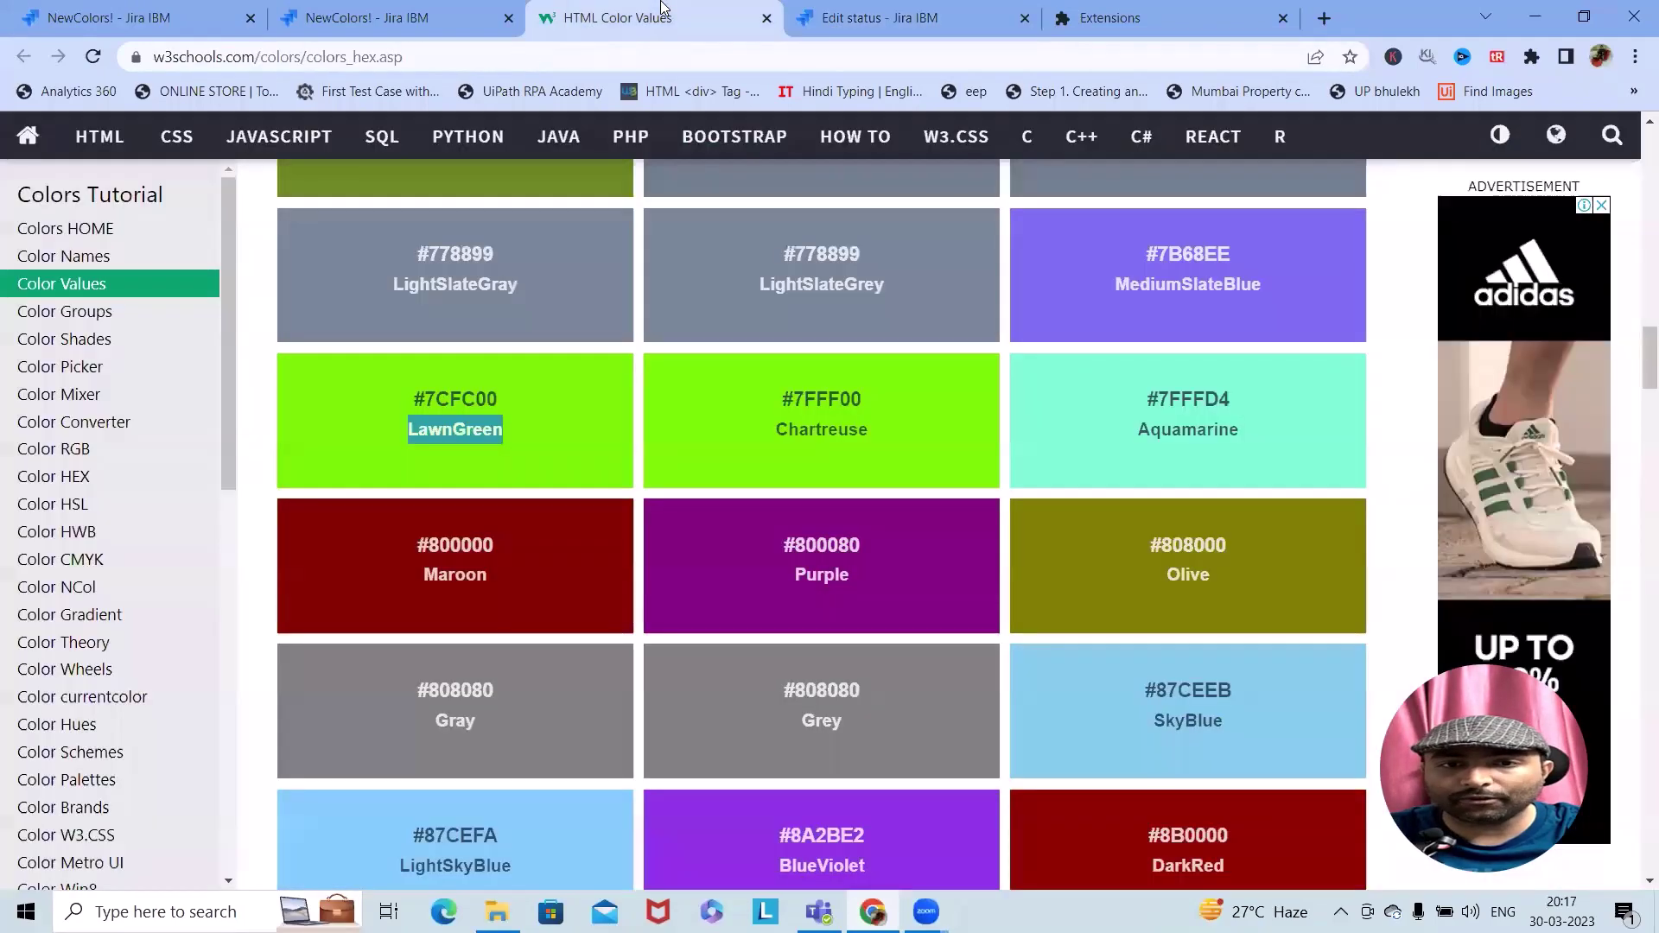
{"action": "scroll", "coordinate": [1046, 544], "scroll_direction": "down", "scroll_amount": 20}
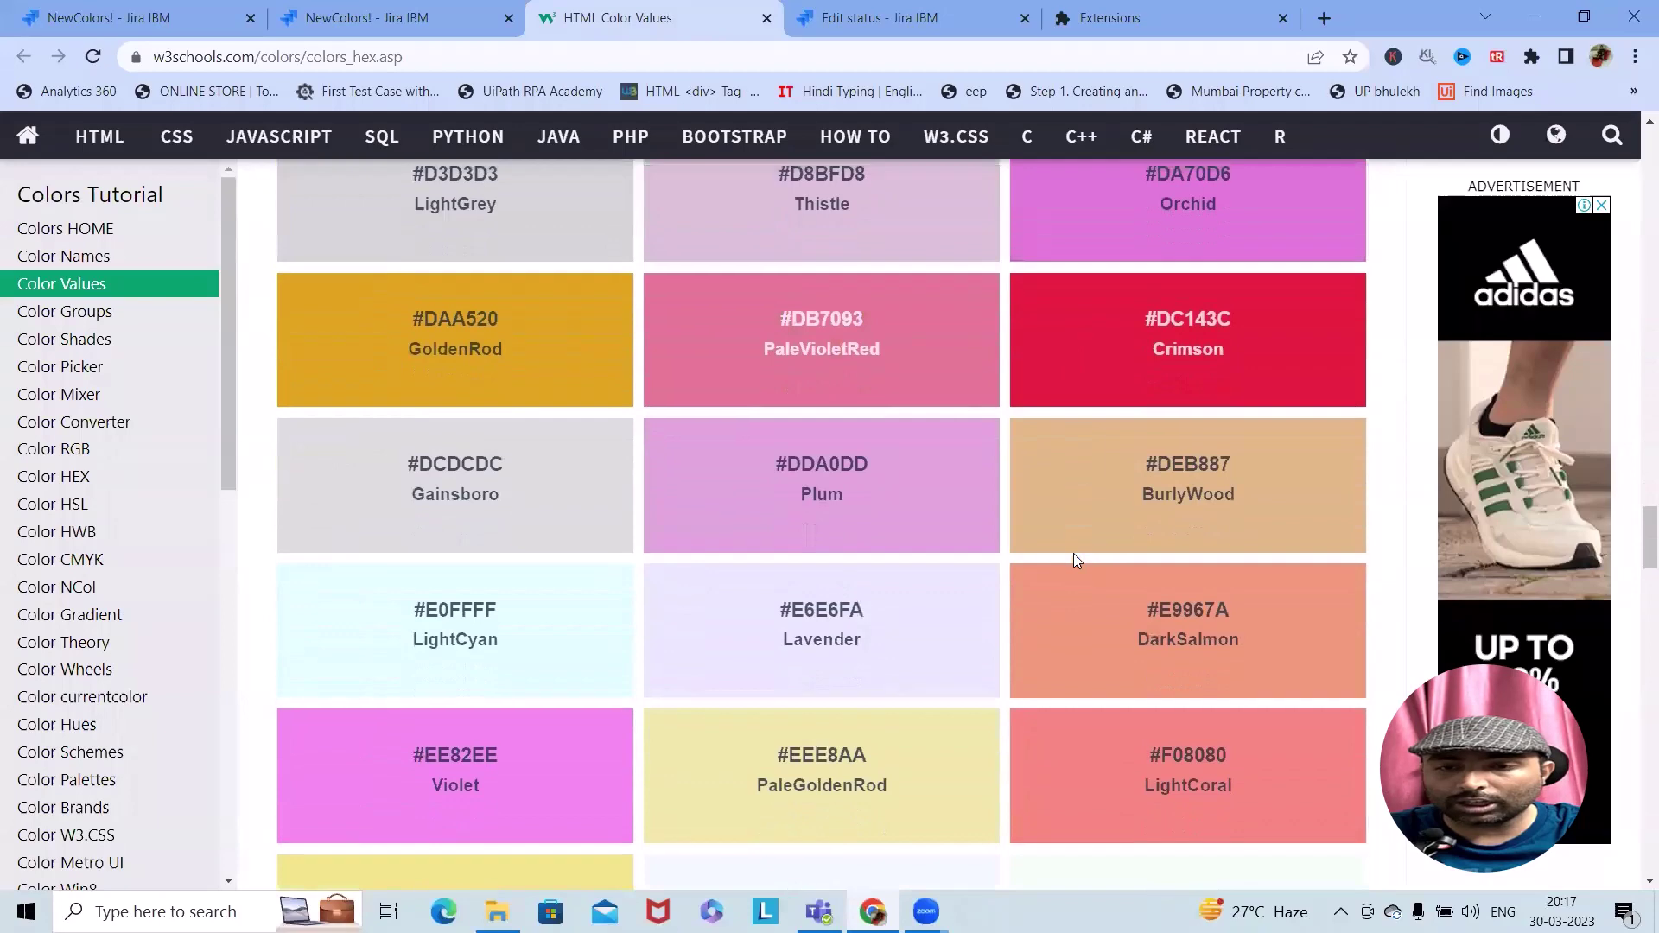
{"action": "scroll", "coordinate": [1170, 440], "scroll_direction": "up", "scroll_amount": 2}
{"action": "left_click_drag", "start_coordinate": [1222, 415], "coordinate": [1153, 415]}
{"action": "key", "text": "ctrl+c"}
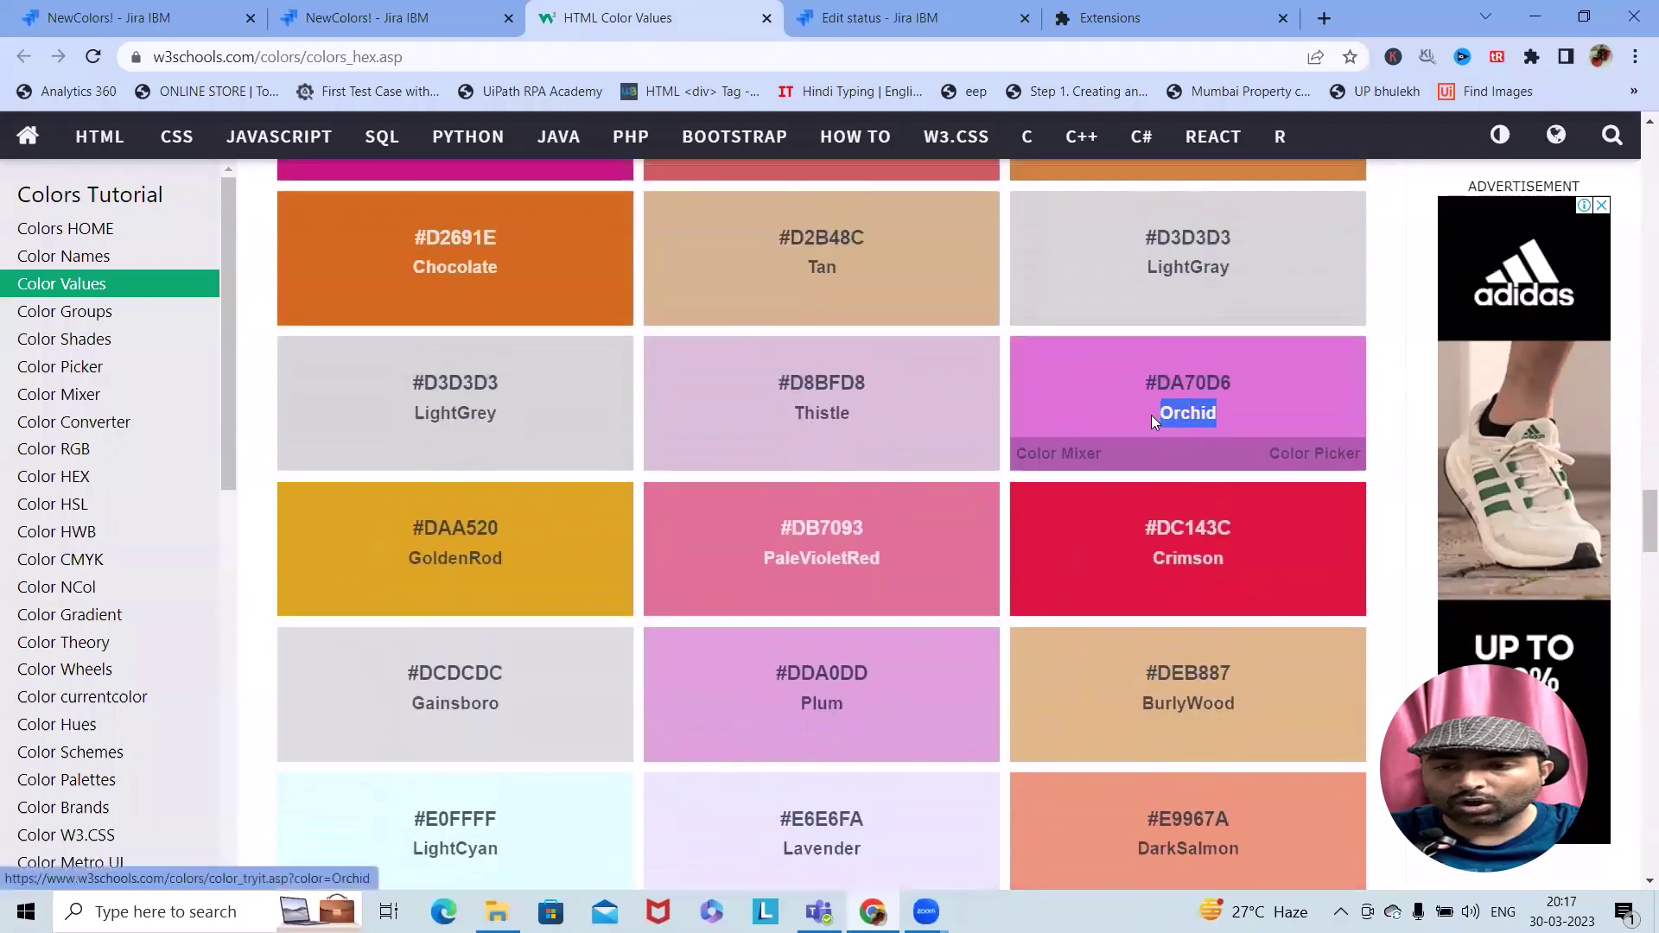
{"action": "left_click", "coordinate": [921, 19]}
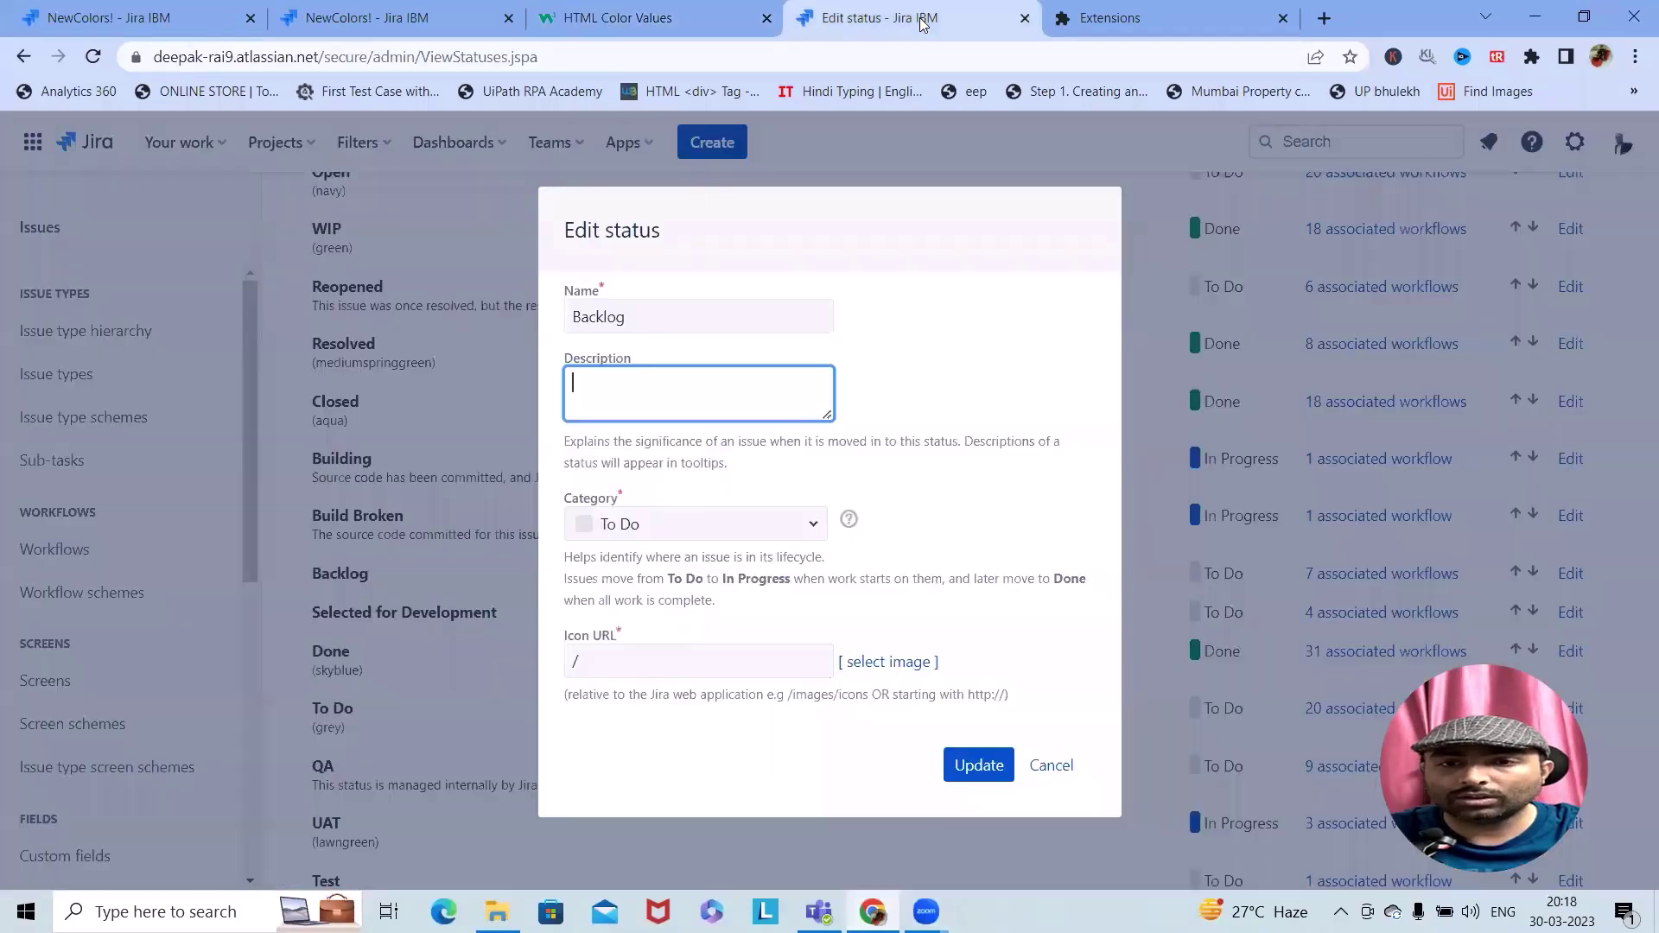
{"action": "key", "text": "ctrl+v"}
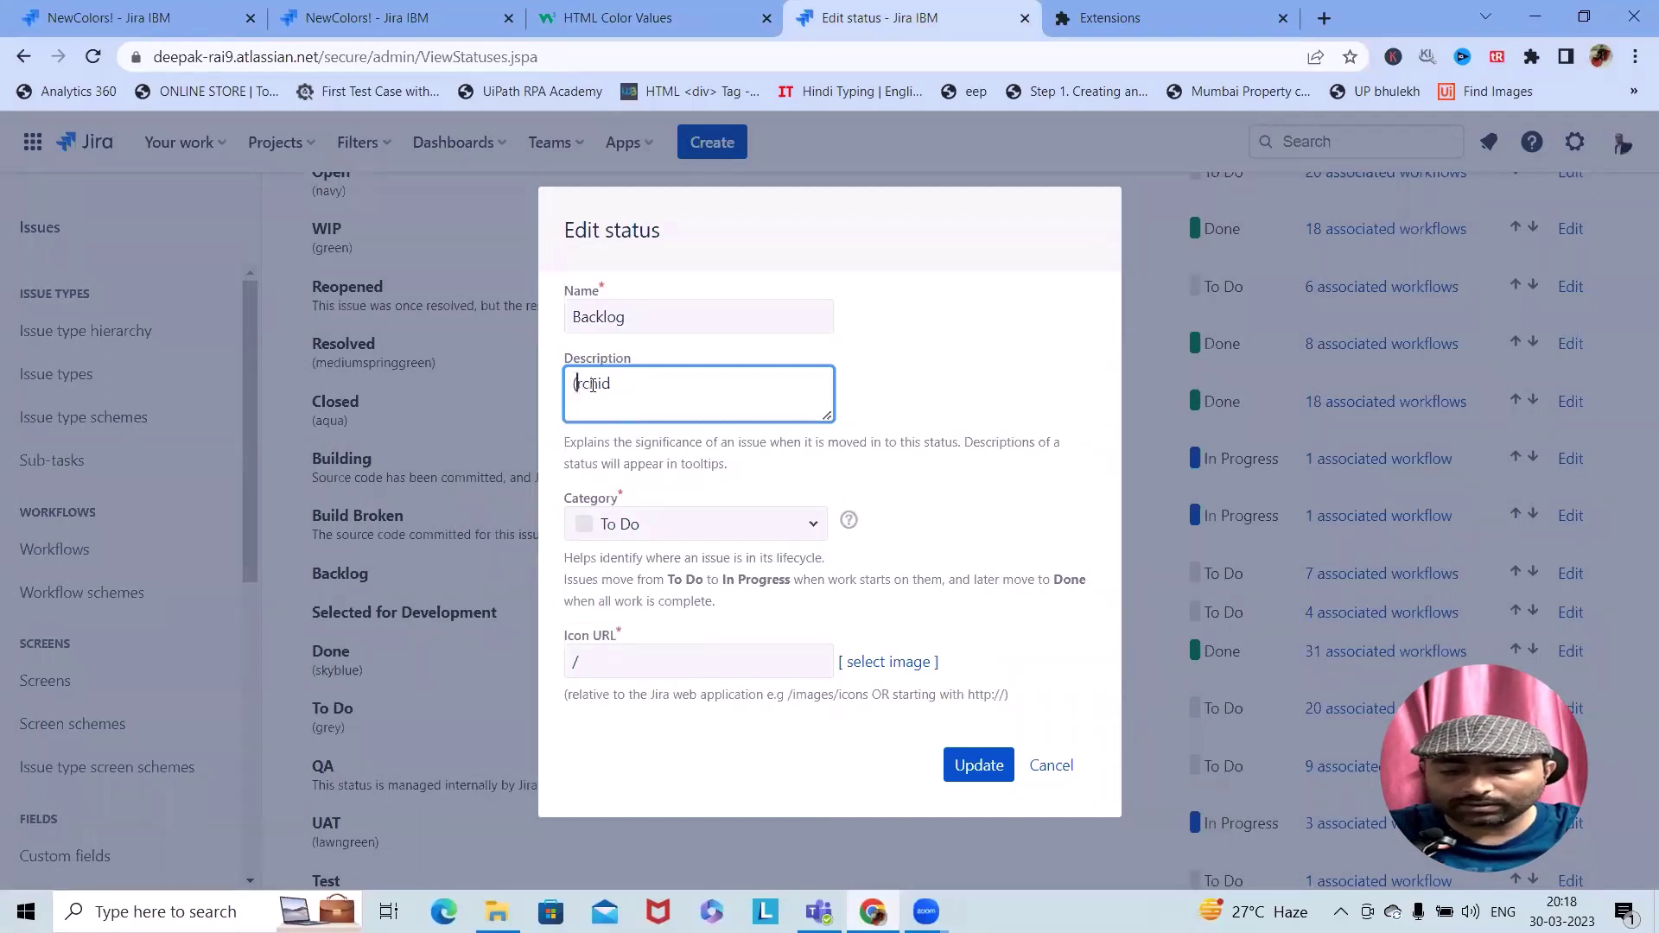
{"action": "left_click", "coordinate": [979, 764]}
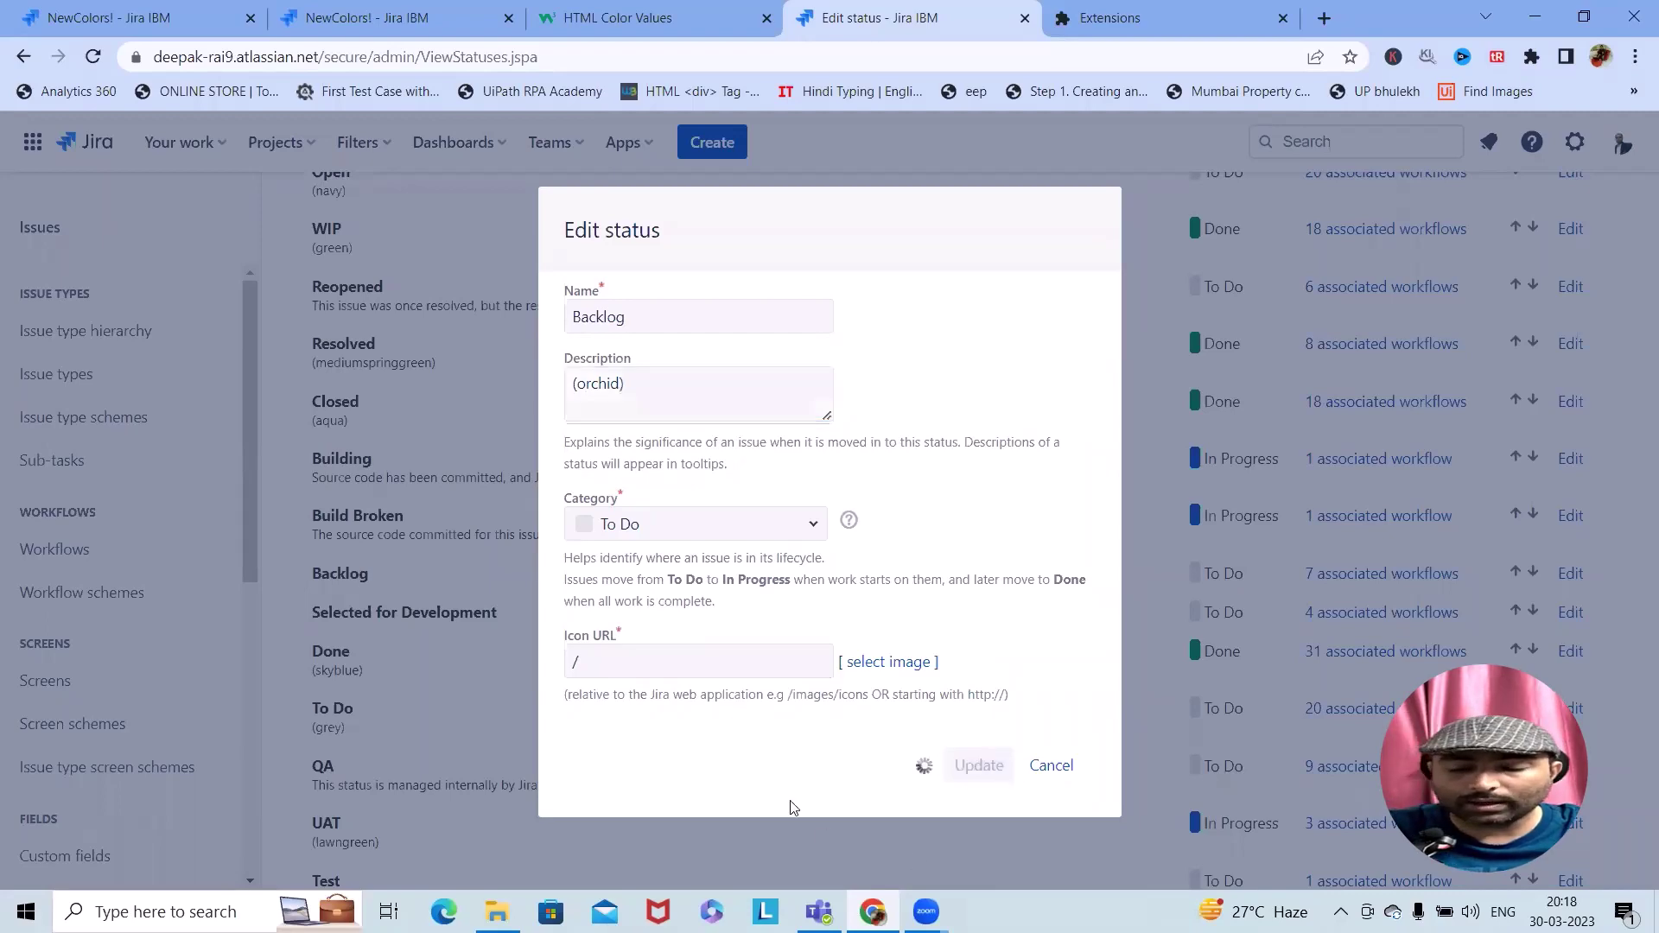
Browse the end of the status list and the lighter shades on the W3Schools page for another color name
{"action": "scroll", "coordinate": [594, 598], "scroll_direction": "down", "scroll_amount": 20}
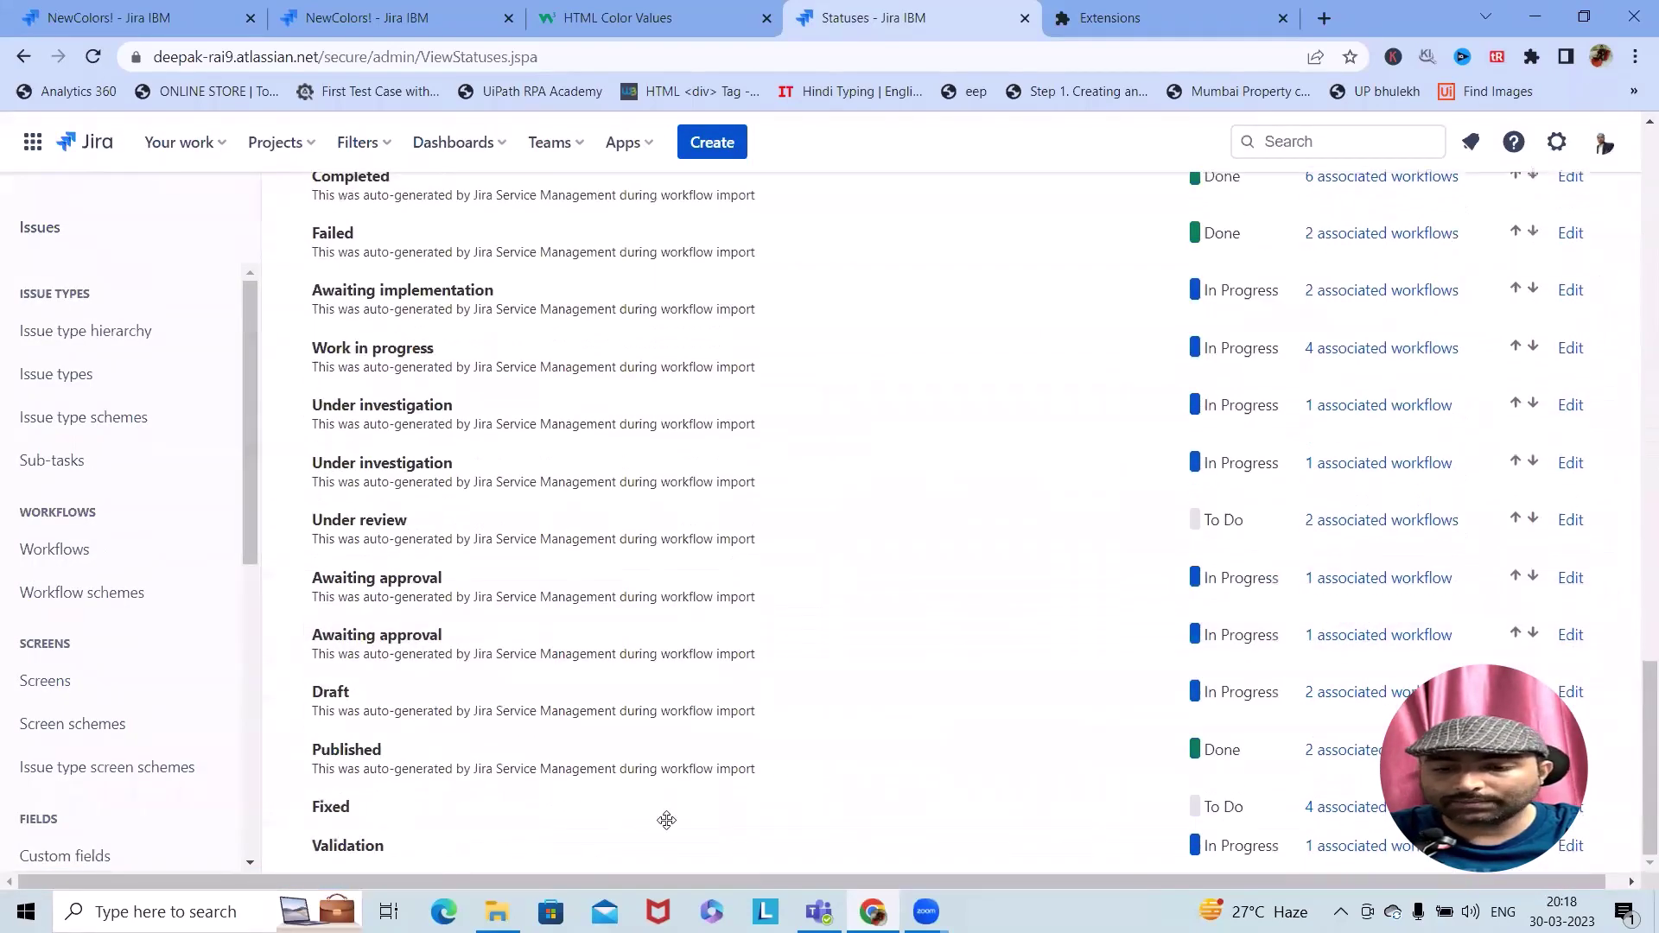
{"action": "left_click", "coordinate": [640, 10]}
{"action": "scroll", "coordinate": [875, 500], "scroll_direction": "down", "scroll_amount": 10}
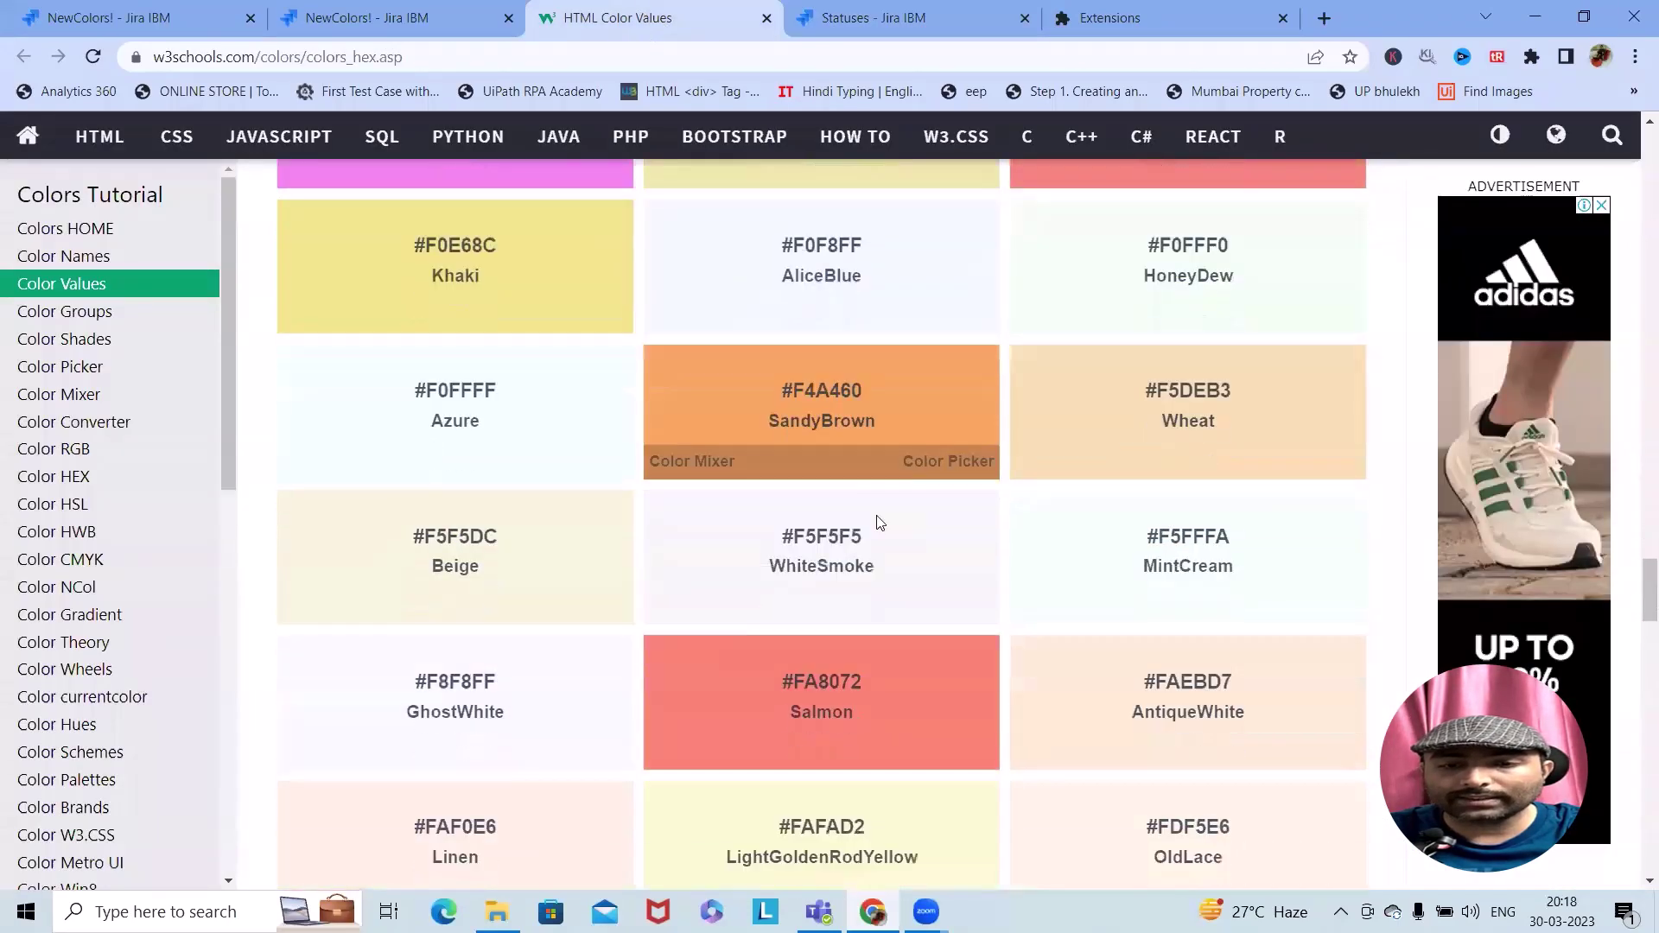
{"action": "key", "text": "ctrl+Tab"}
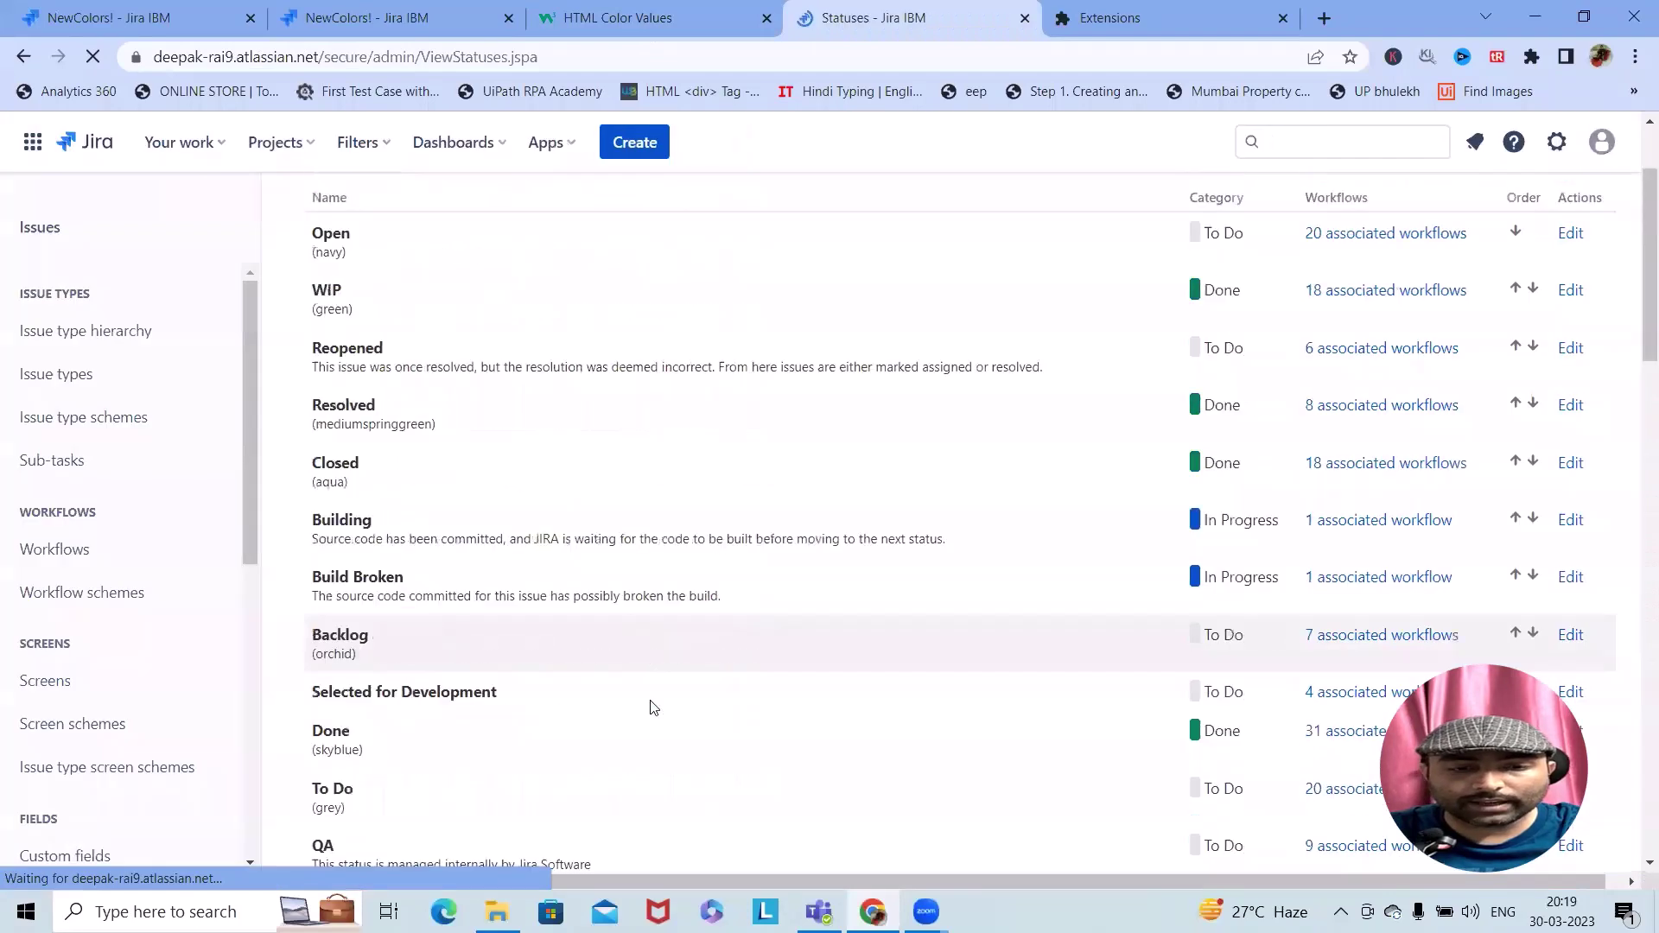
Find the Failed status in the status list and open it for editing
{"action": "scroll", "coordinate": [654, 720], "scroll_direction": "down", "scroll_amount": 10}
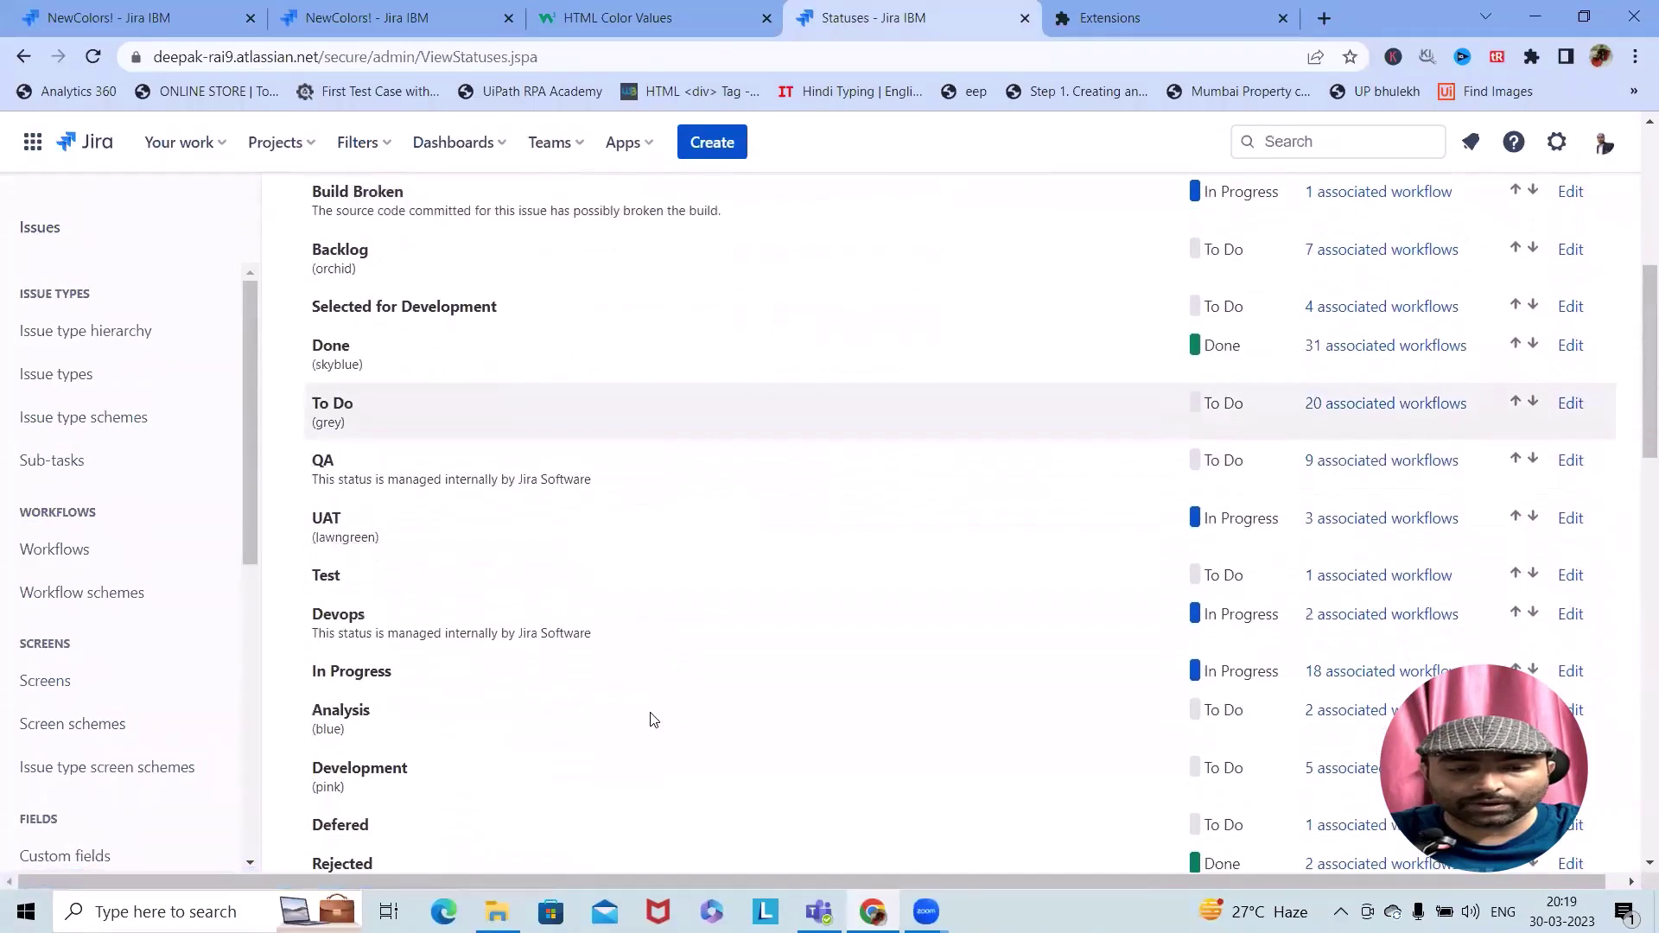
{"action": "scroll", "coordinate": [653, 720], "scroll_direction": "down", "scroll_amount": 10}
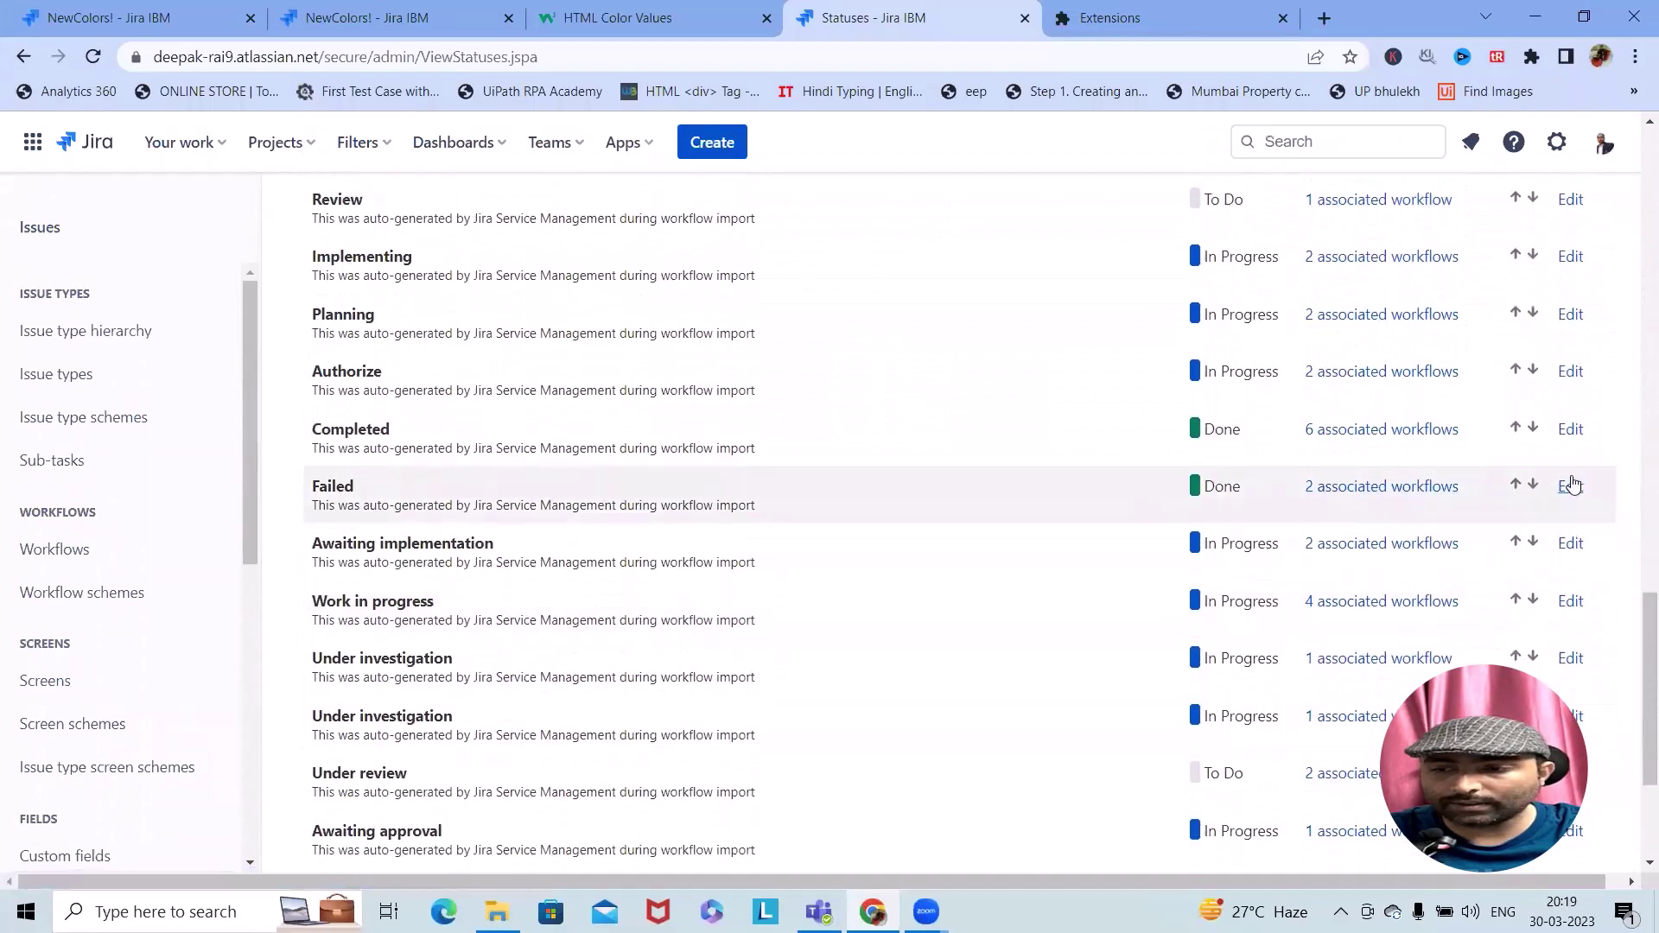
{"action": "left_click", "coordinate": [1572, 486]}
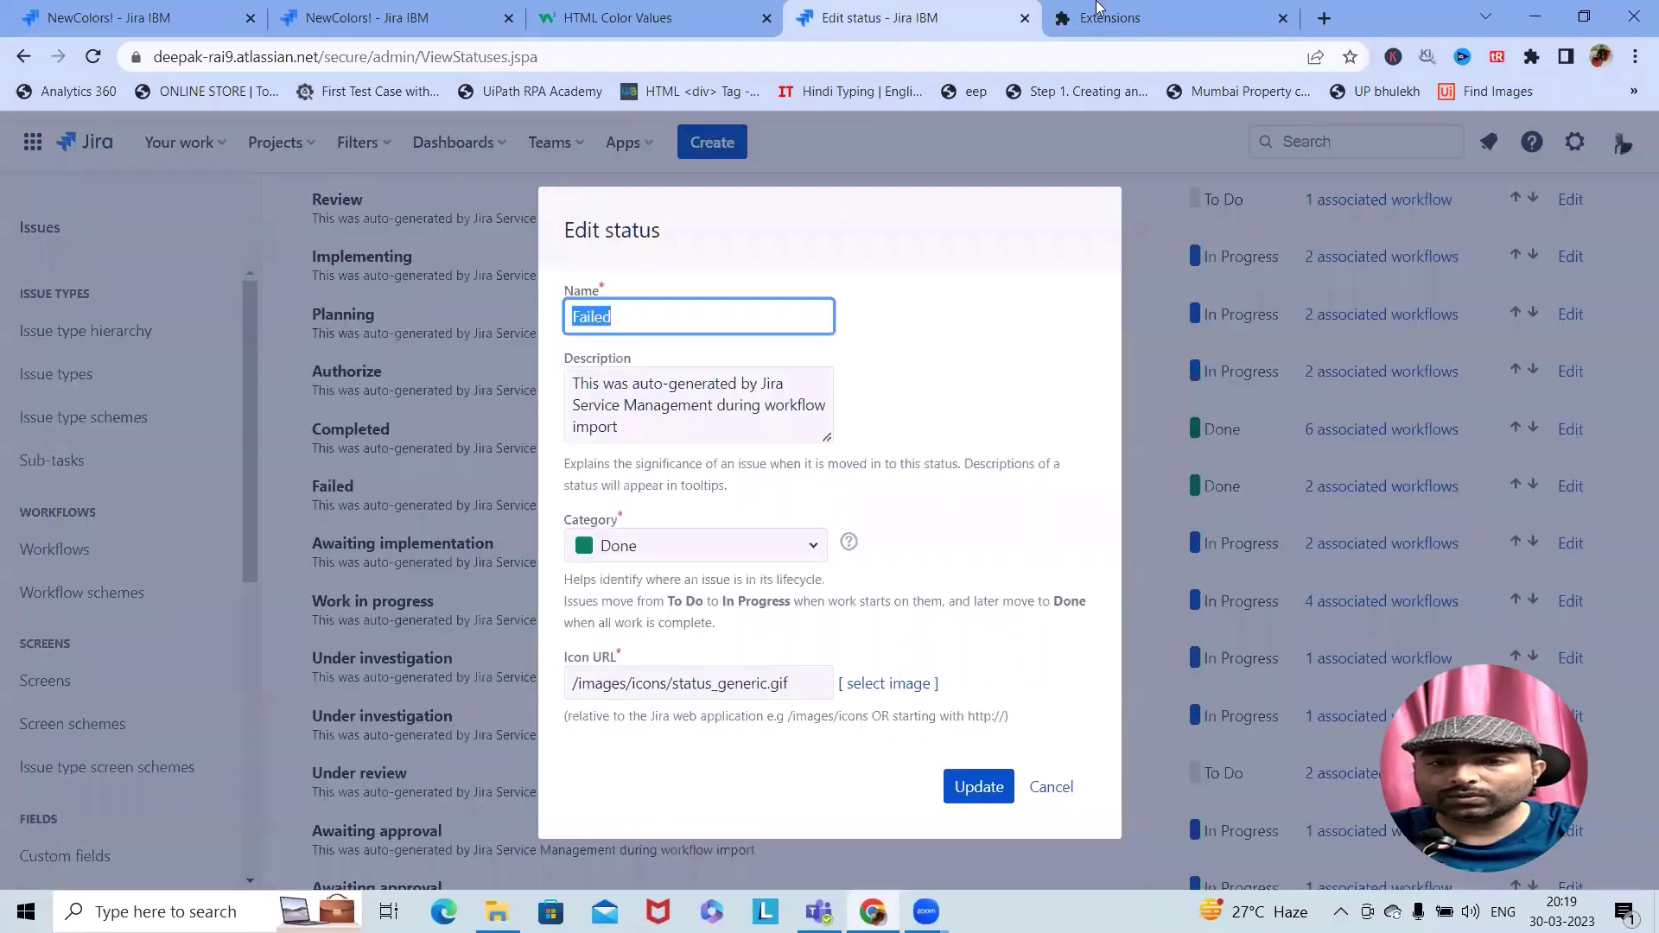
Look up Crimson in the W3Schools color list, replace the Failed status's description with (crimson) in lowercase, and save it
{"action": "left_click", "coordinate": [654, 18]}
{"action": "scroll", "coordinate": [824, 579], "scroll_direction": "down", "scroll_amount": 5}
{"action": "scroll", "coordinate": [823, 581], "scroll_direction": "down", "scroll_amount": 20}
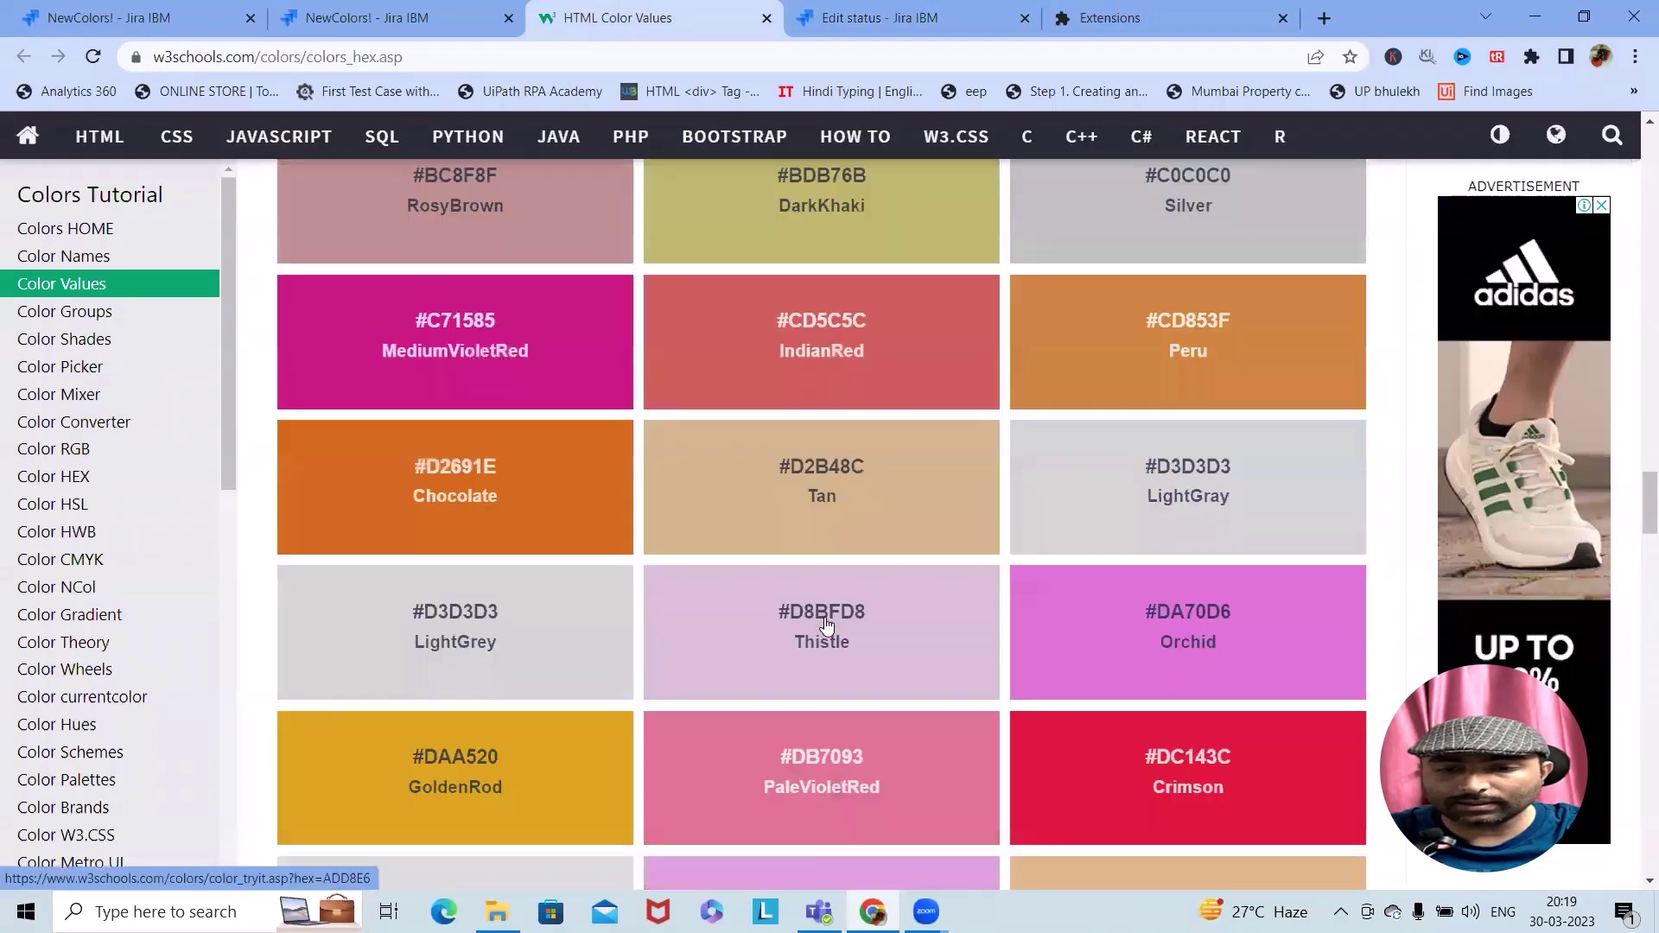
{"action": "scroll", "coordinate": [825, 624], "scroll_direction": "down", "scroll_amount": 5}
{"action": "double_click", "coordinate": [1139, 448]}
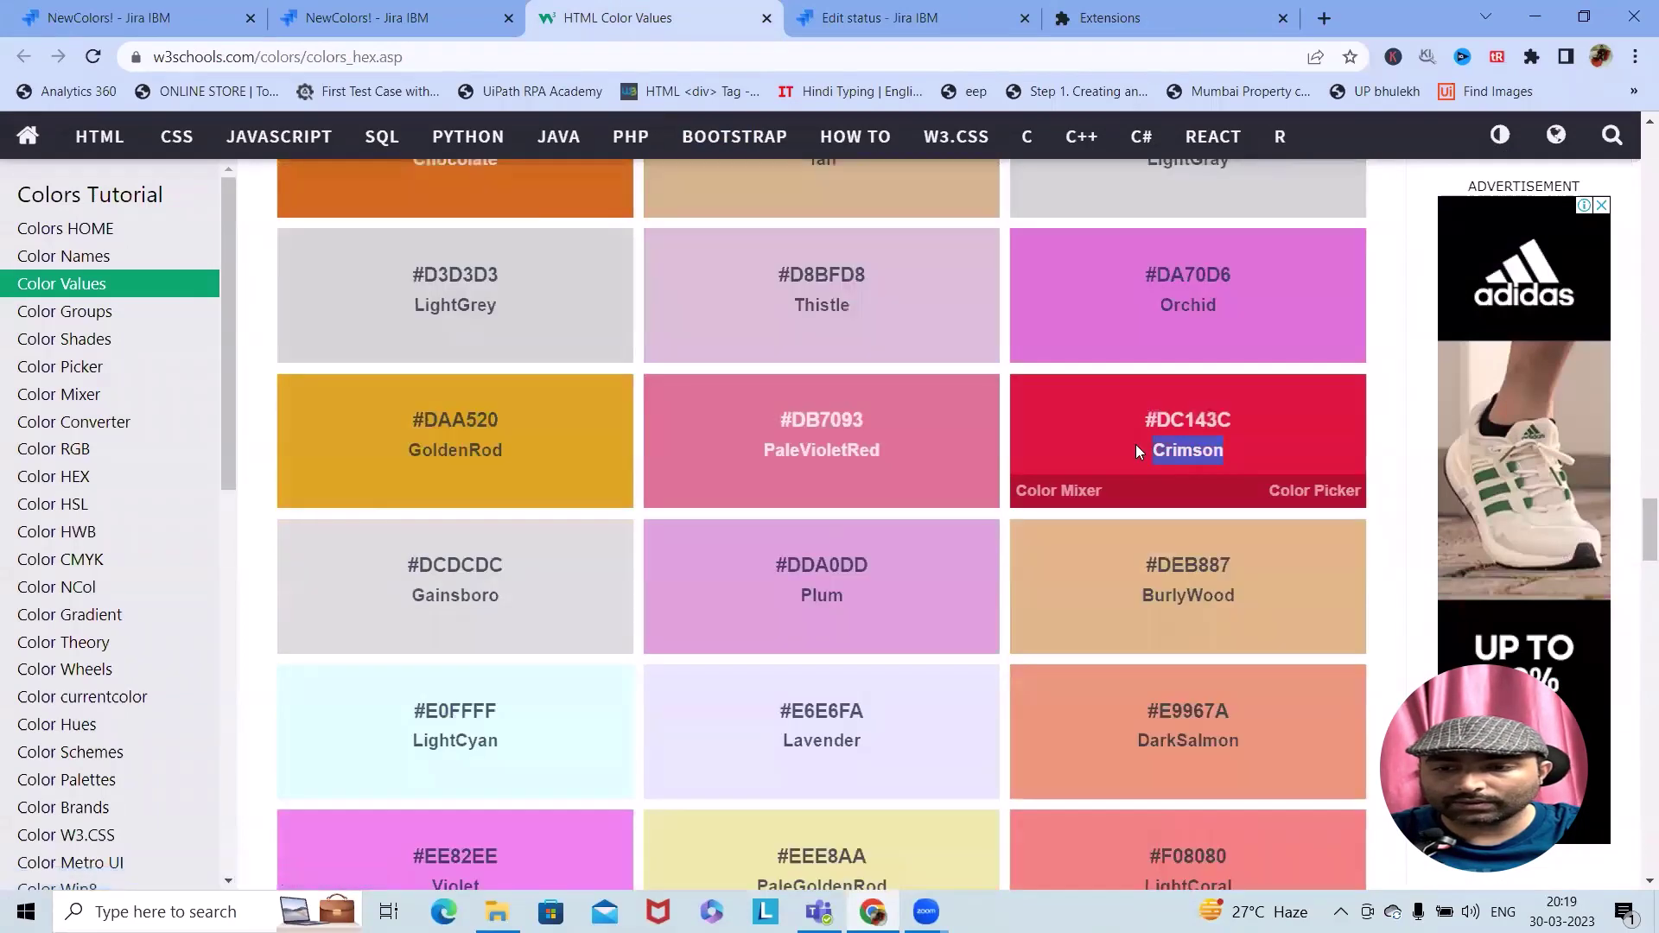
{"action": "key", "text": "ctrl+Tab"}
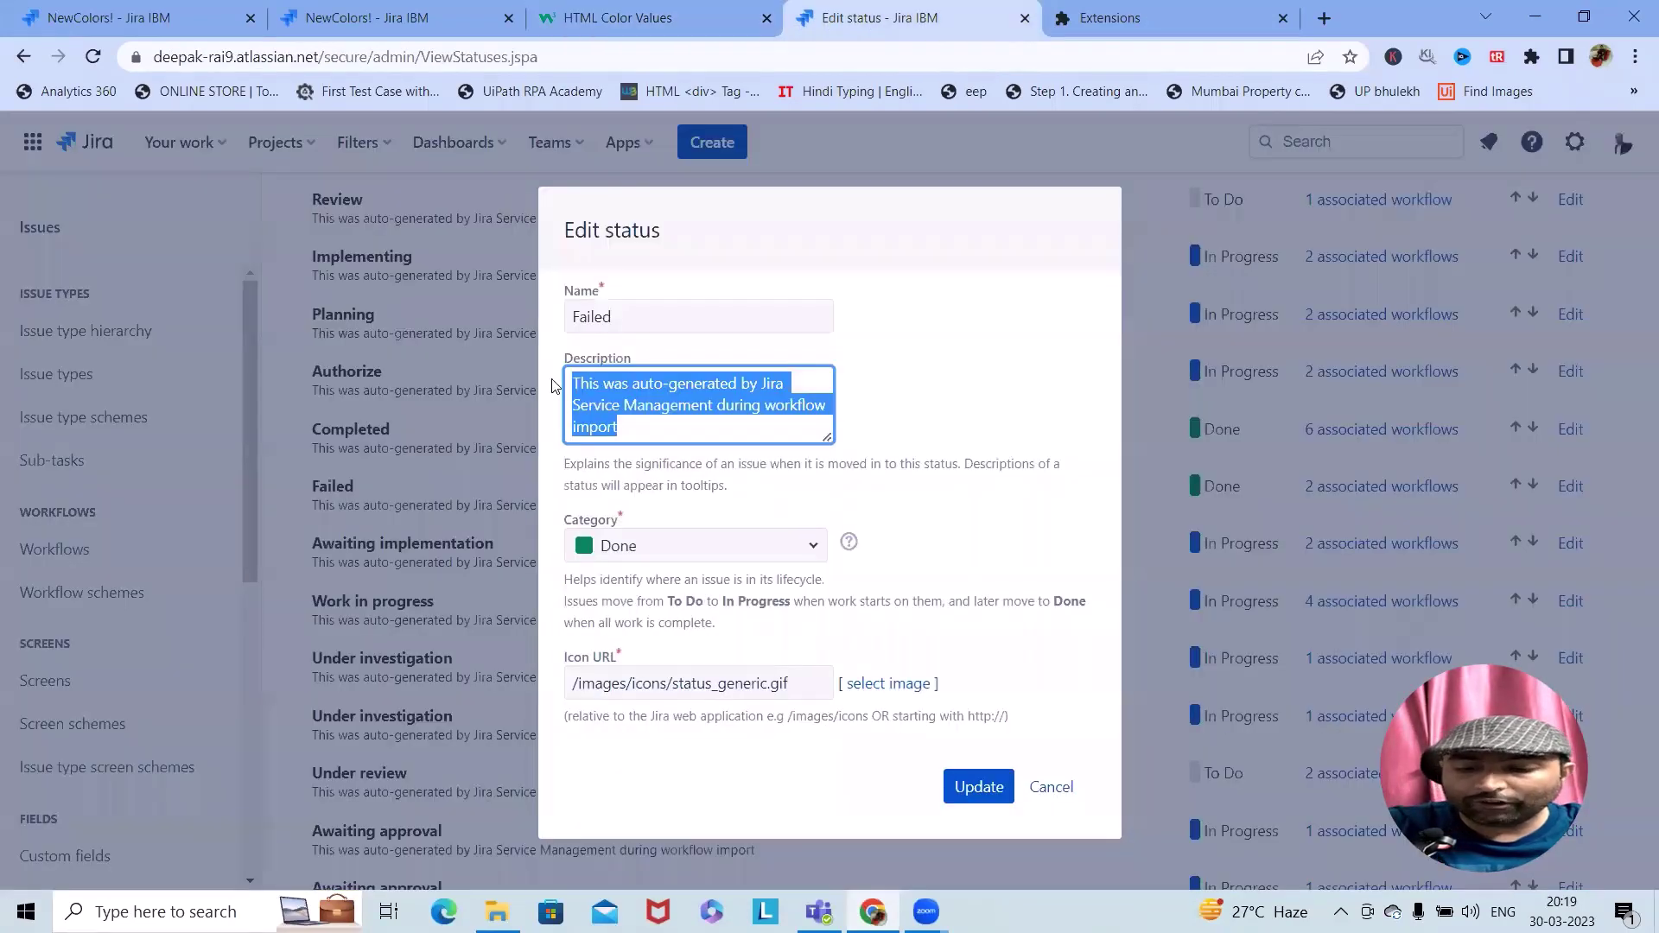
{"action": "type", "text": "(crimson"}
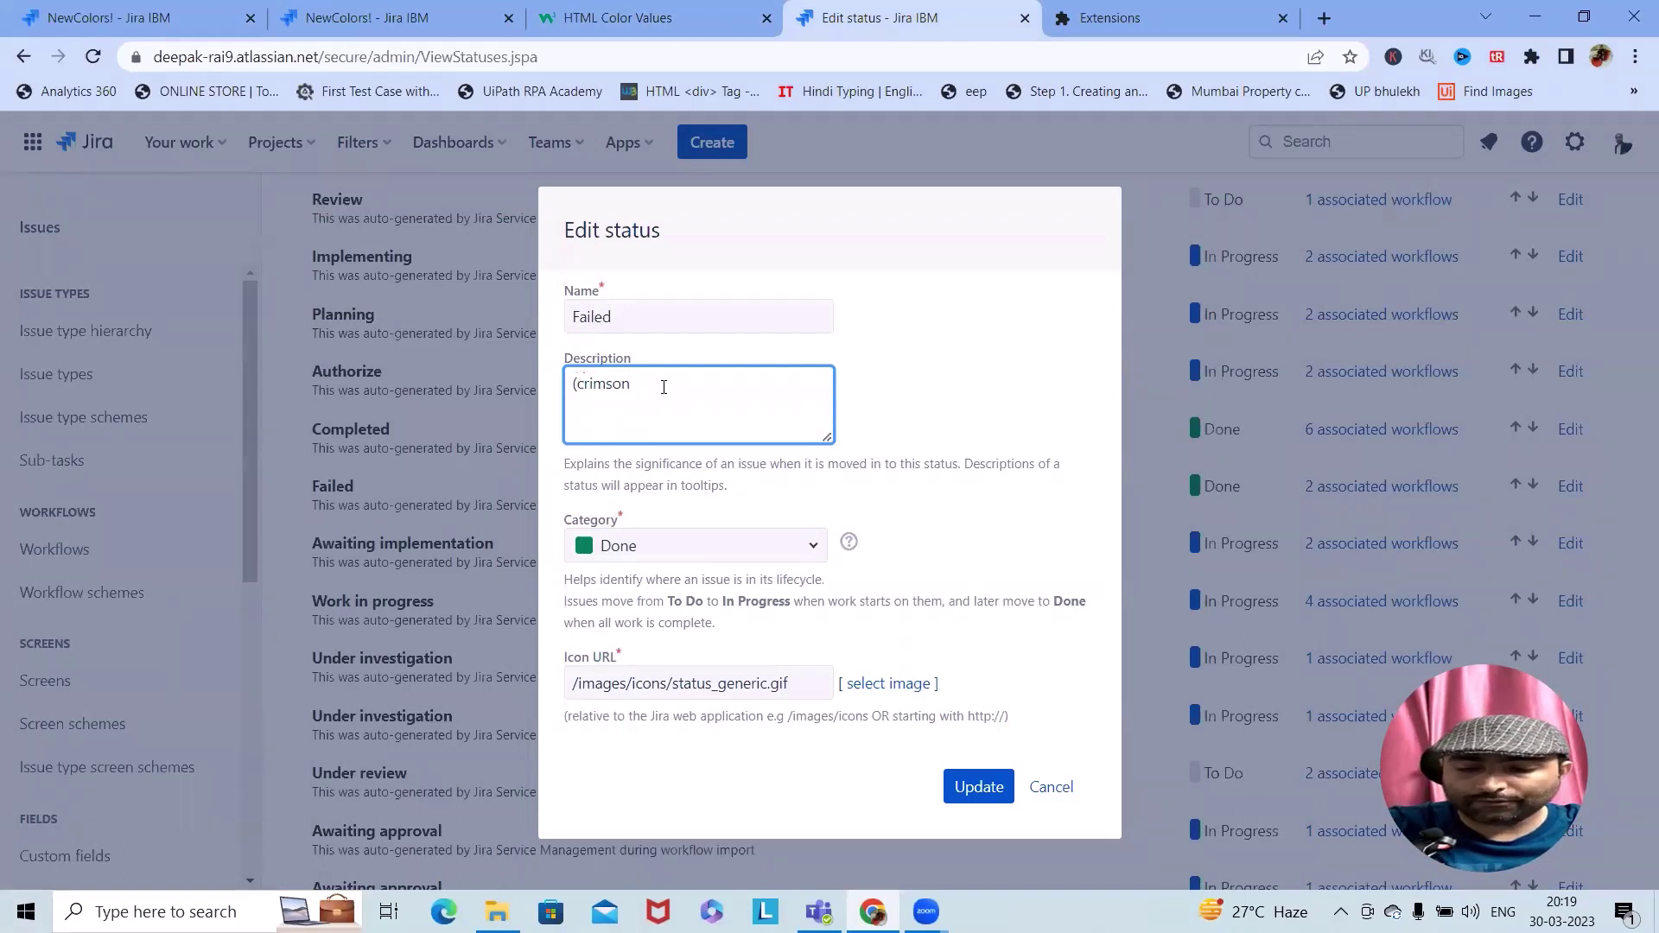
{"action": "left_click", "coordinate": [980, 788]}
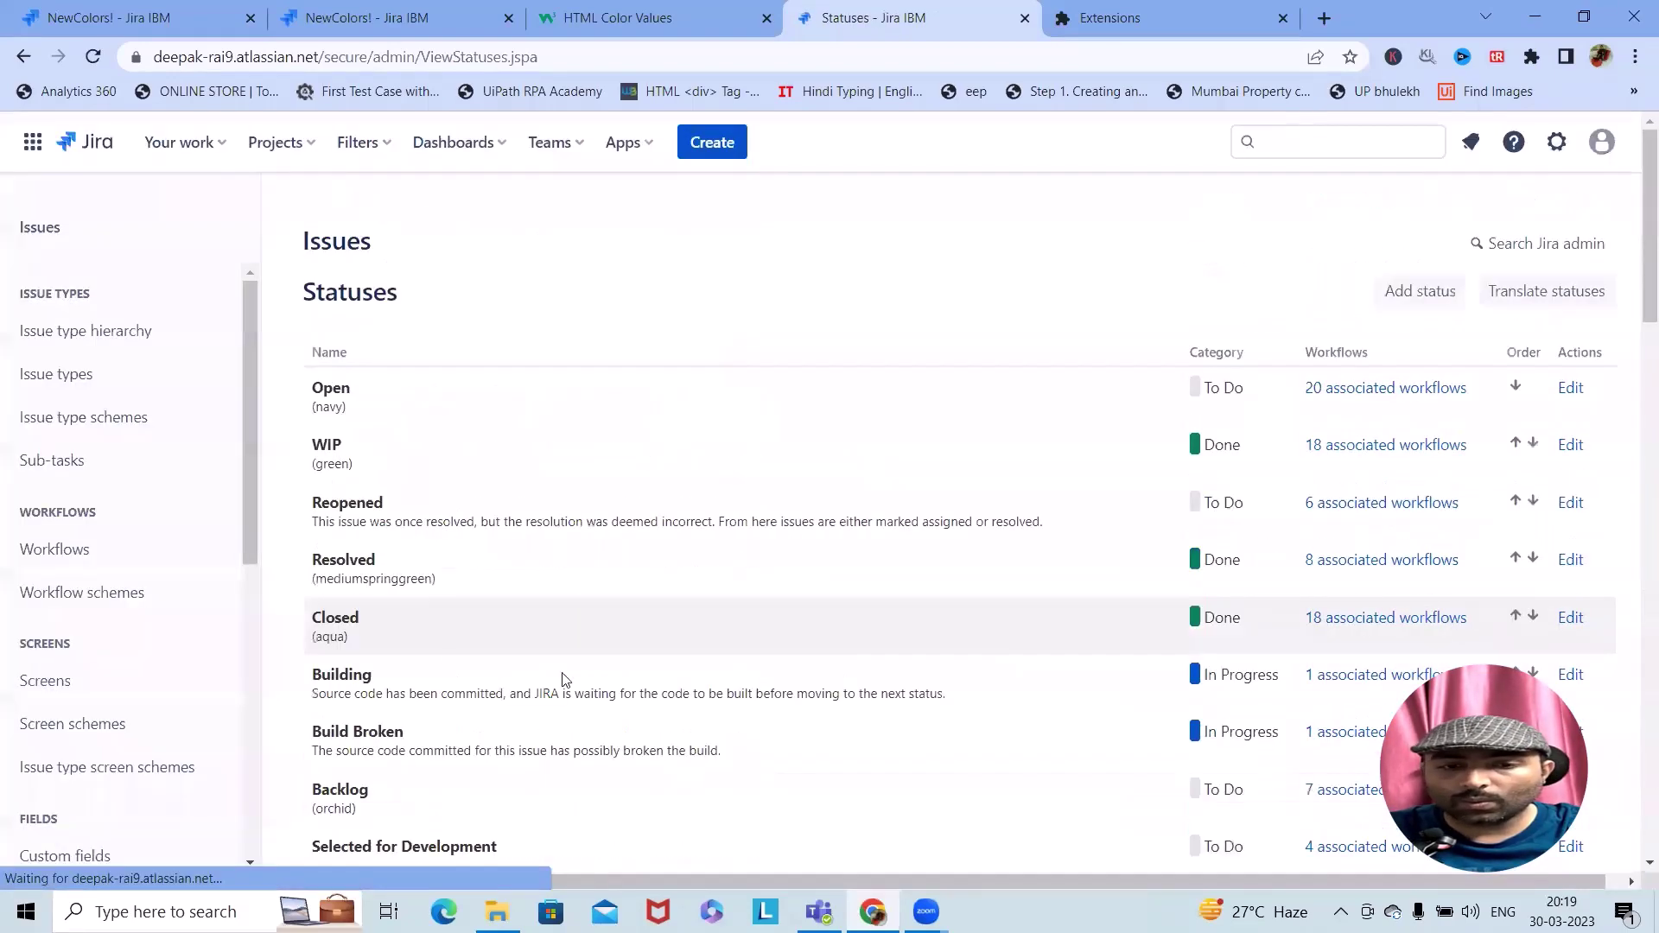
Open the account's personal settings, reload the NewStatusColorsPRO cache, and acknowledge the reload message
{"action": "left_click", "coordinate": [1560, 149]}
{"action": "left_click", "coordinate": [1601, 147]}
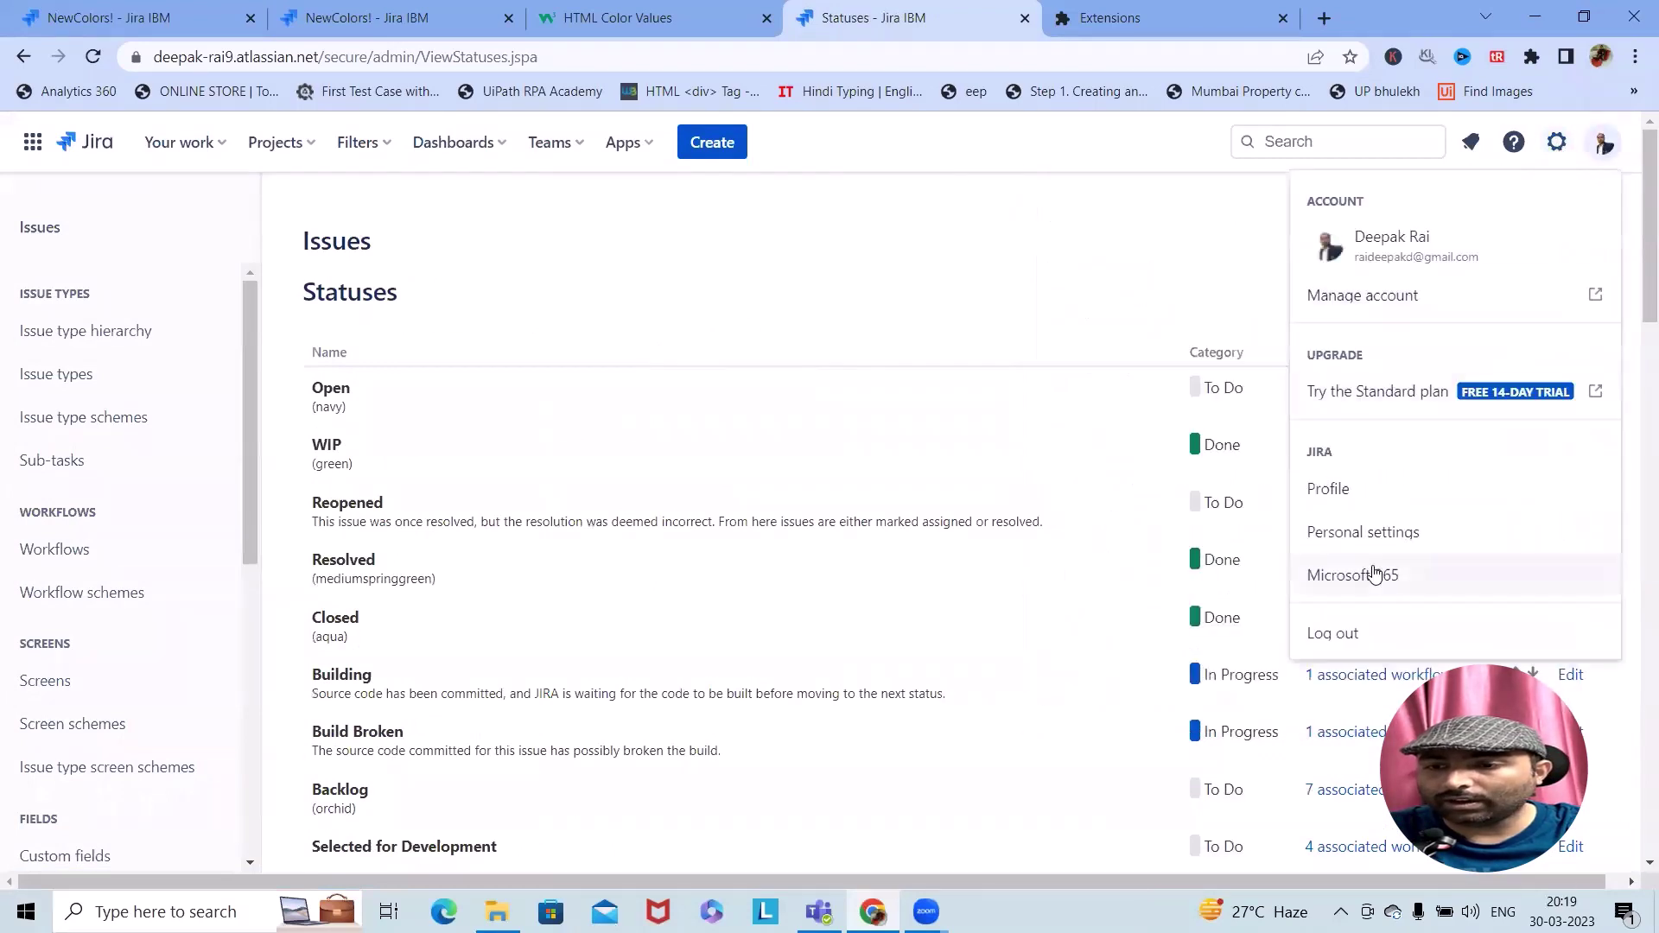
{"action": "left_click", "coordinate": [1400, 537]}
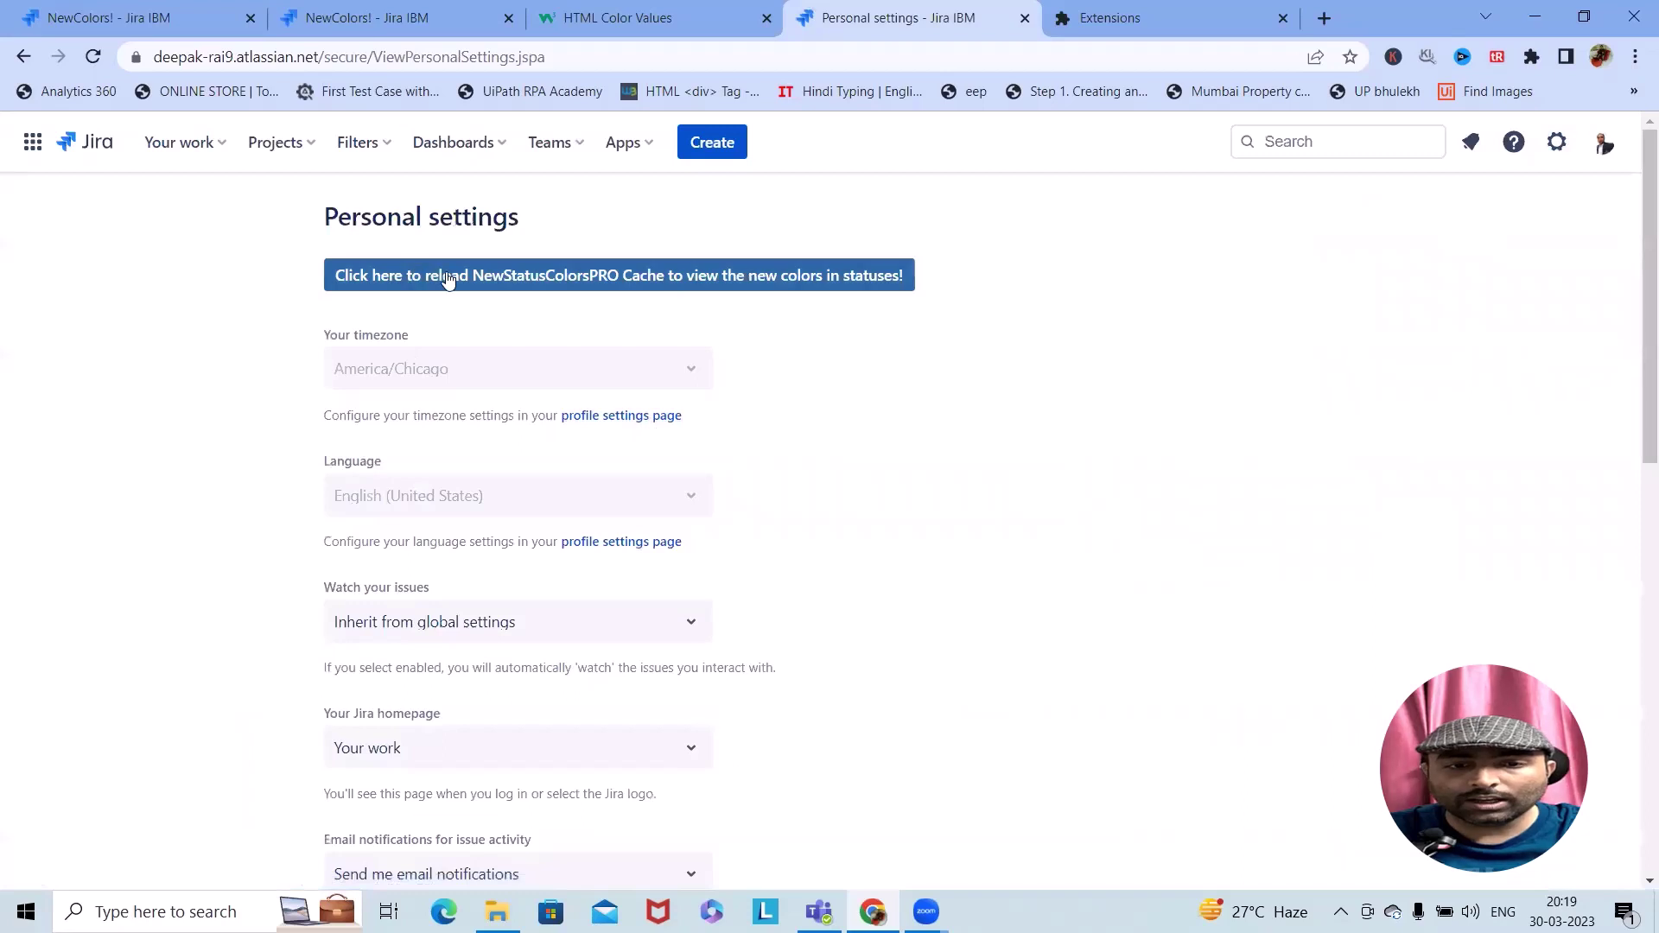
{"action": "left_click", "coordinate": [529, 287]}
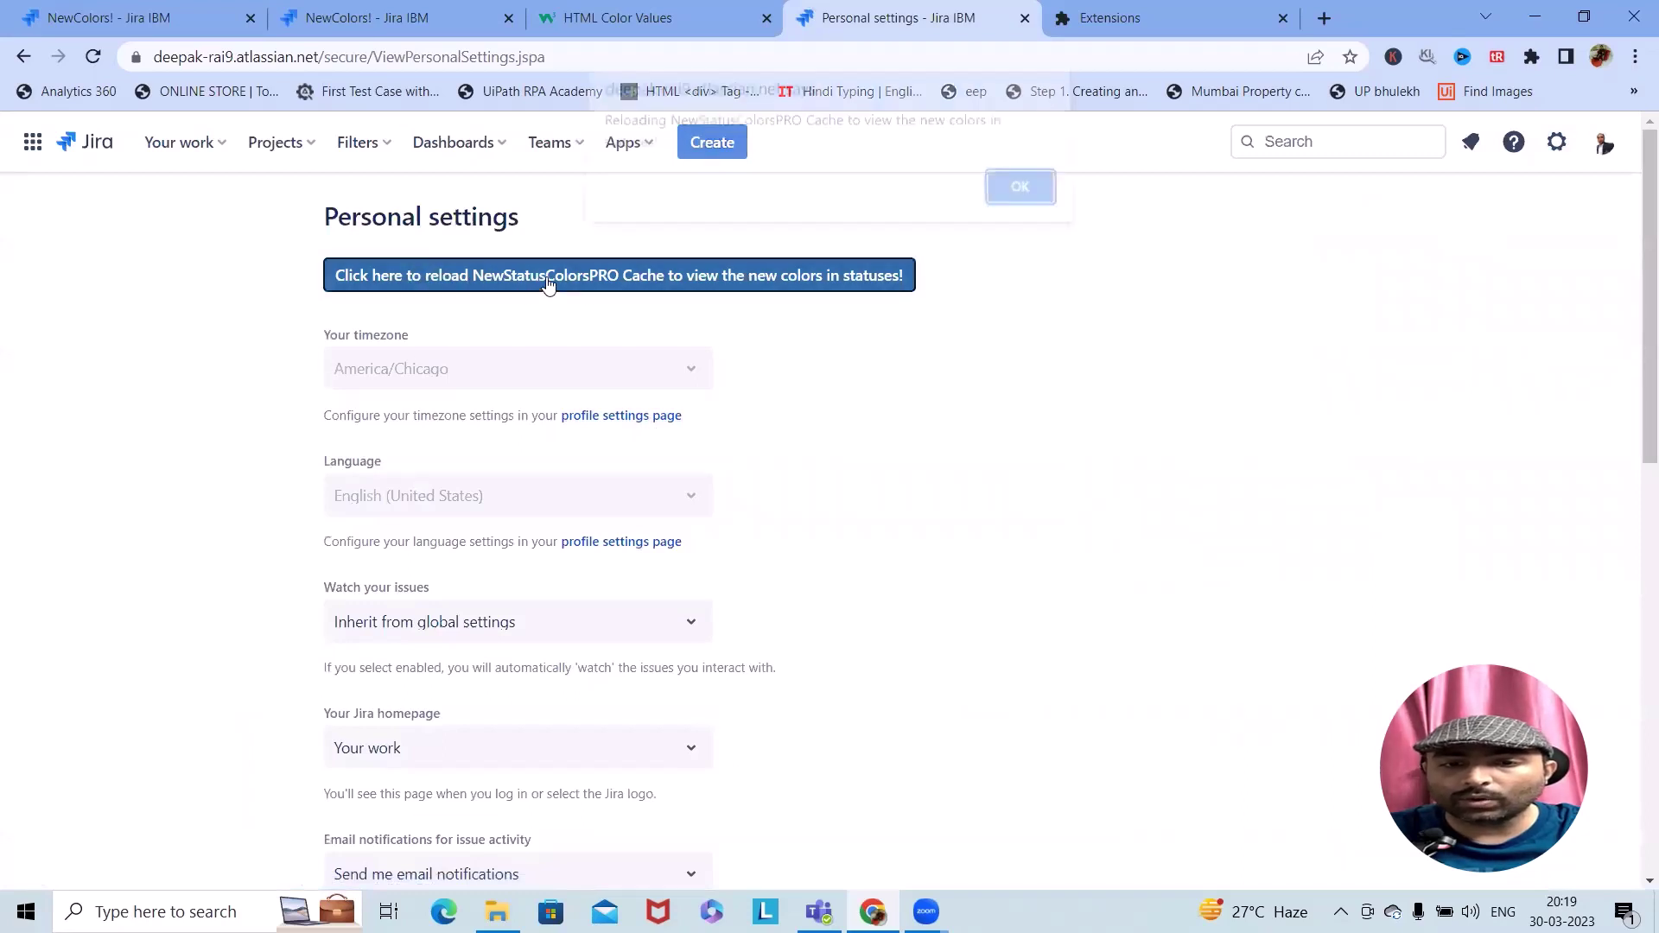
{"action": "left_click", "coordinate": [1023, 199]}
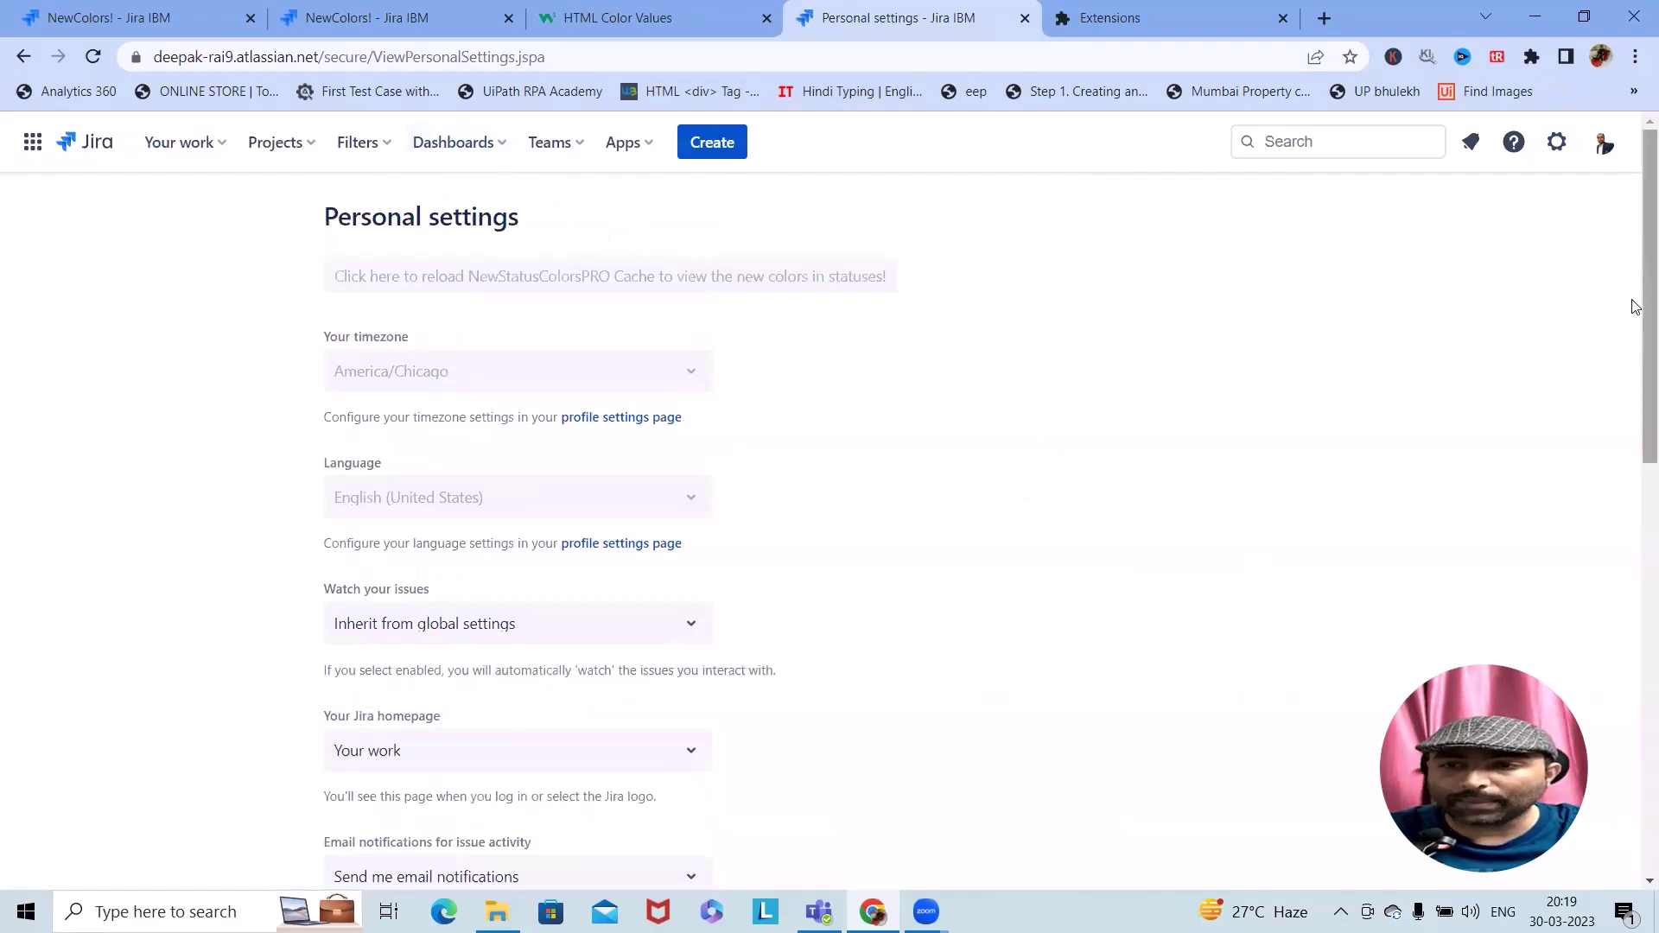
Open the Abhaya_Project board, go to the advanced issue search, and inspect the status colors of the listed issues
{"action": "left_click", "coordinate": [307, 145]}
{"action": "left_click", "coordinate": [350, 253]}
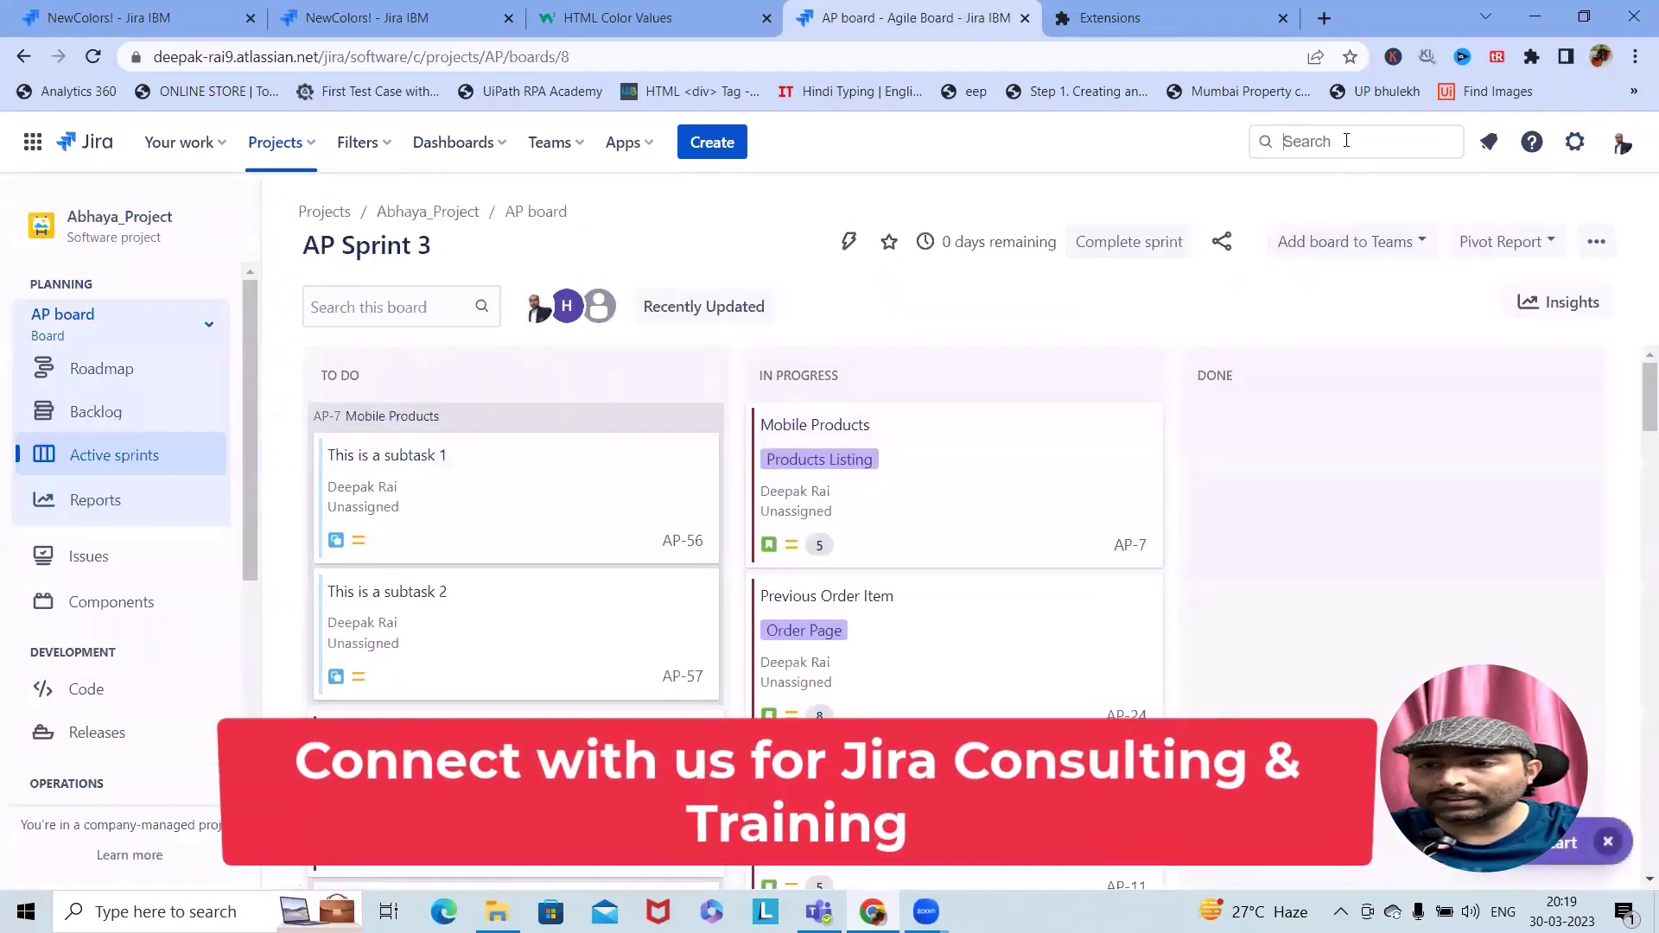
{"action": "left_click", "coordinate": [1347, 141]}
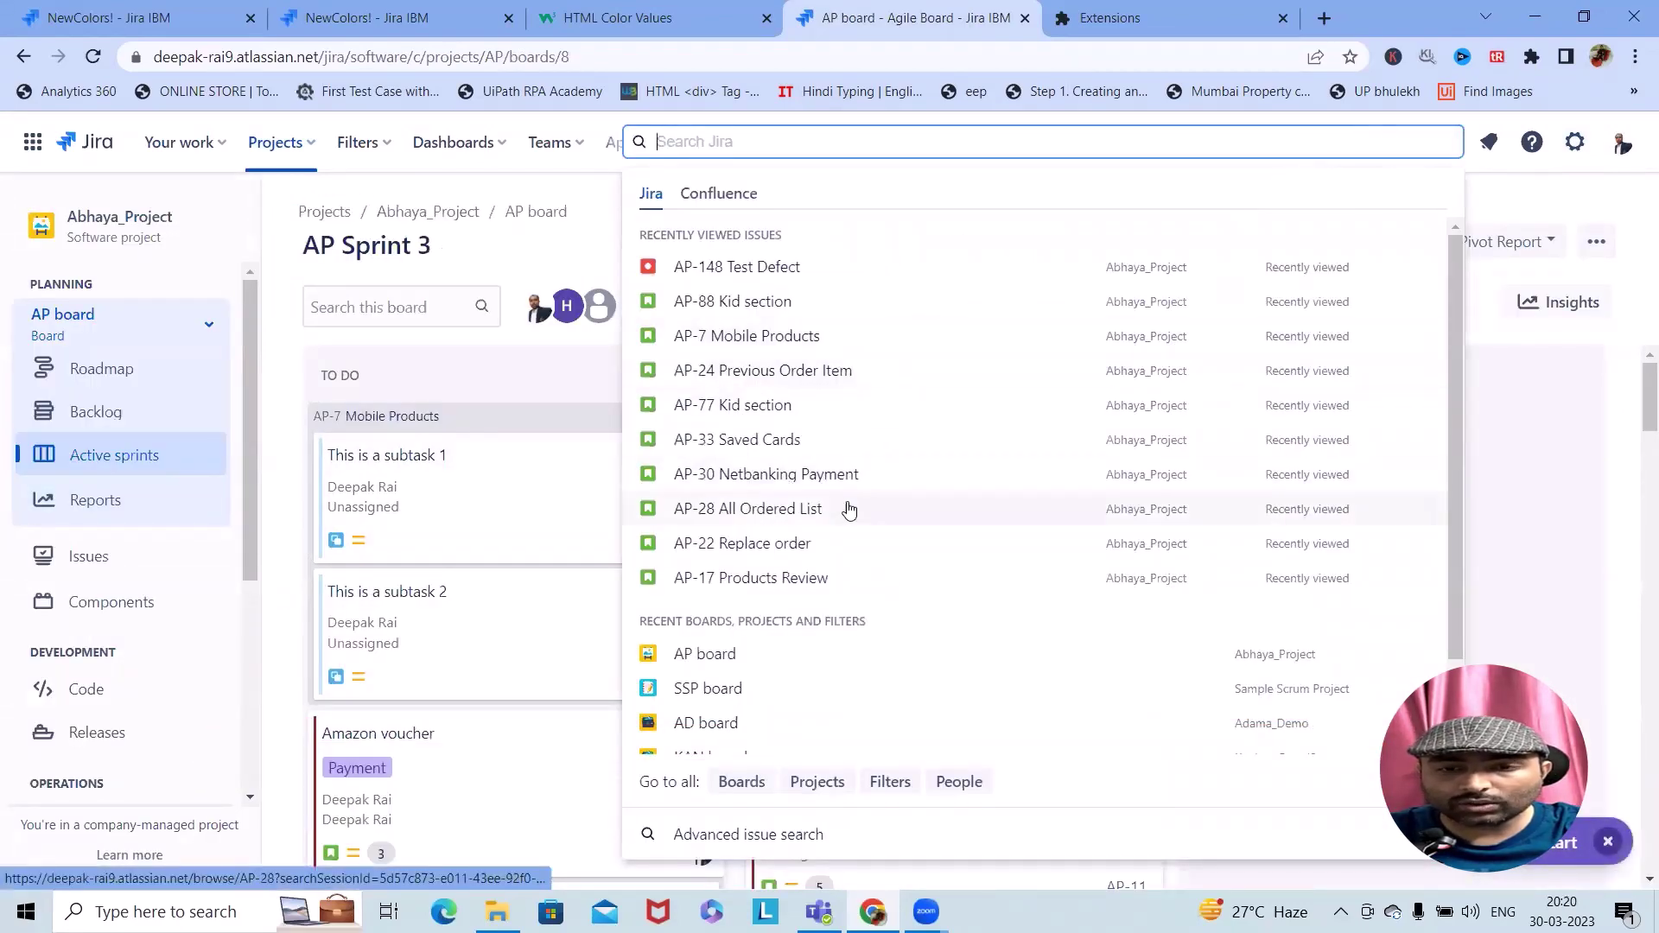
{"action": "left_click", "coordinate": [728, 839]}
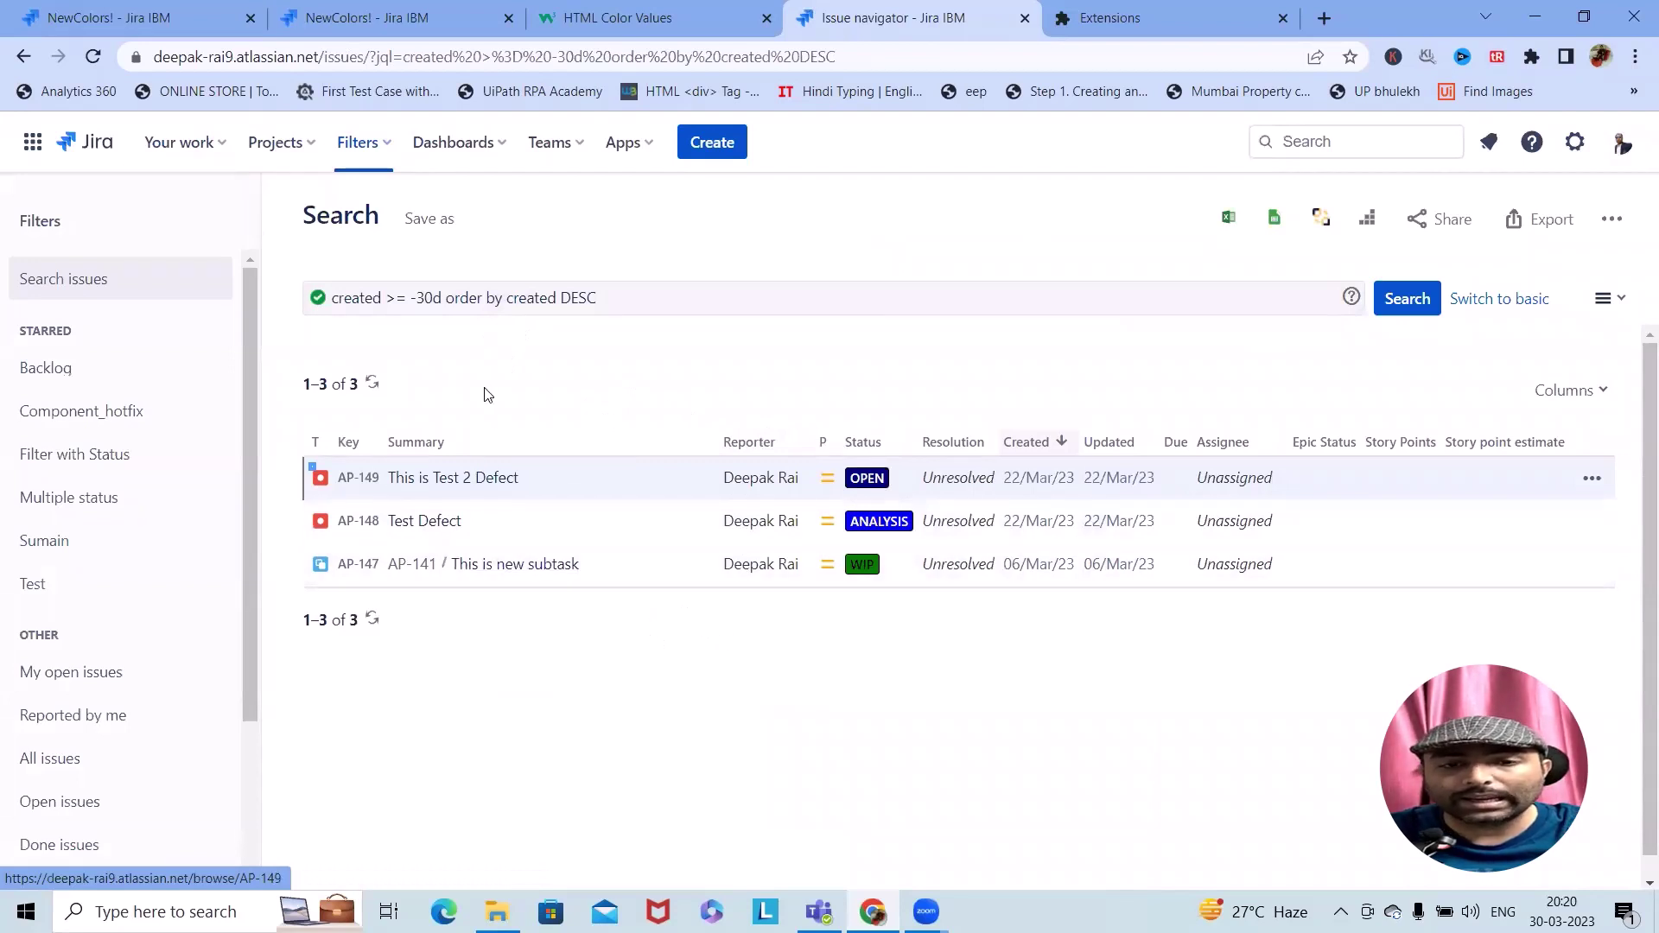
{"action": "mouse_move", "coordinate": [873, 484]}
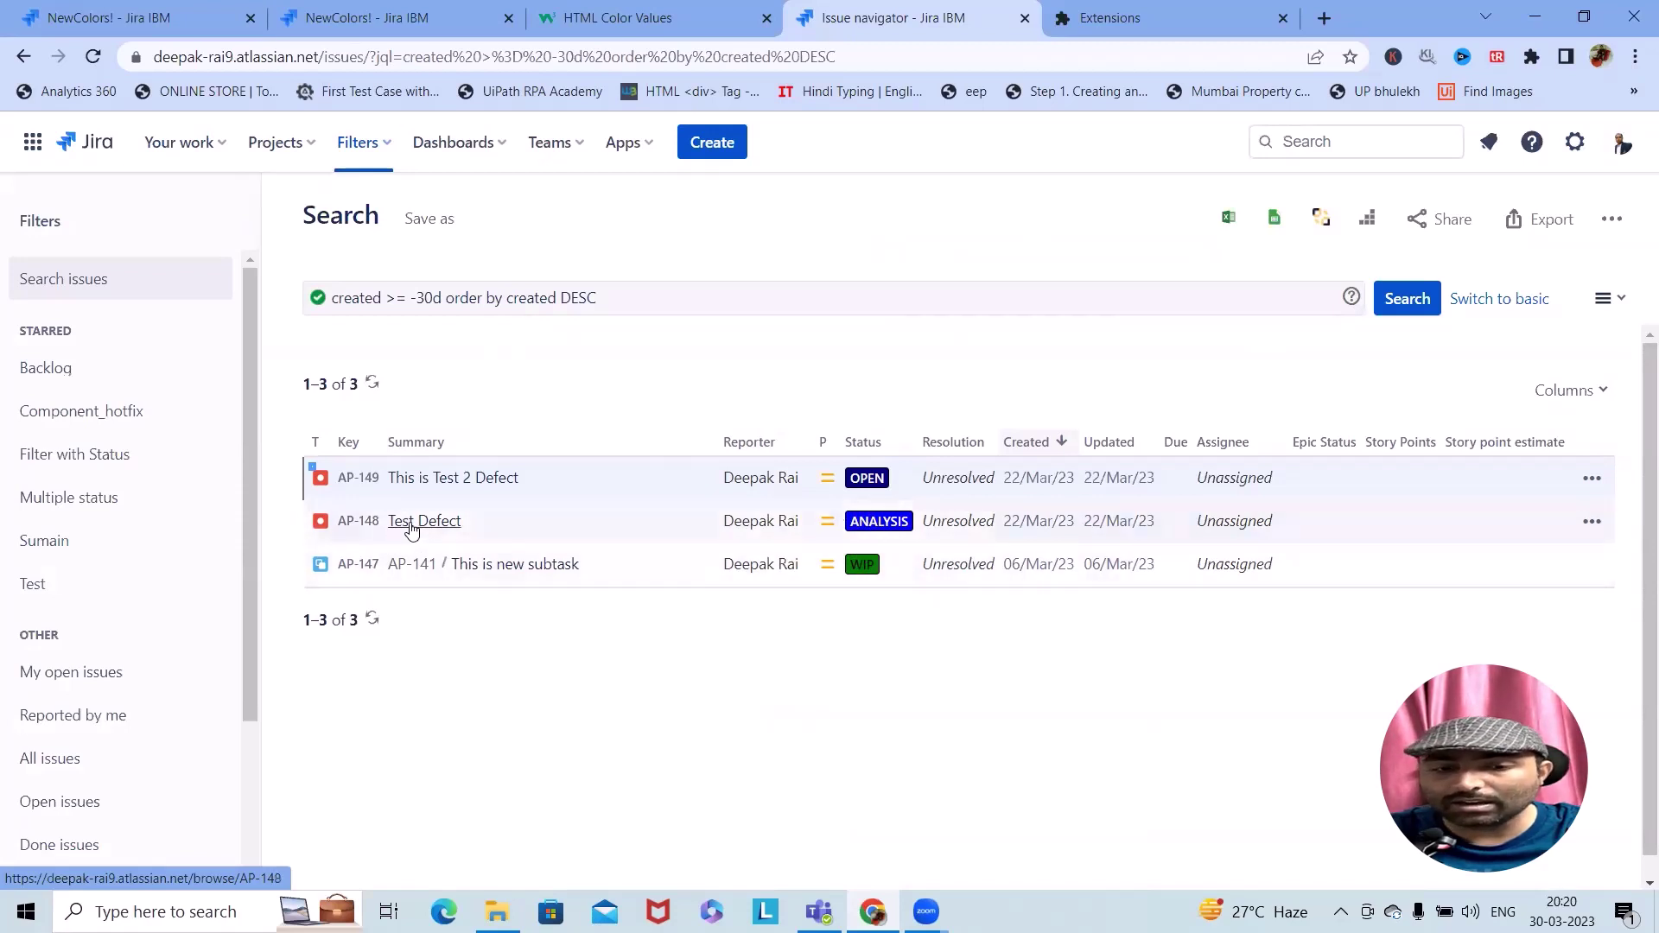
Replace the JQL query with project = Abhaya_Project and run the search
{"action": "left_click", "coordinate": [403, 298]}
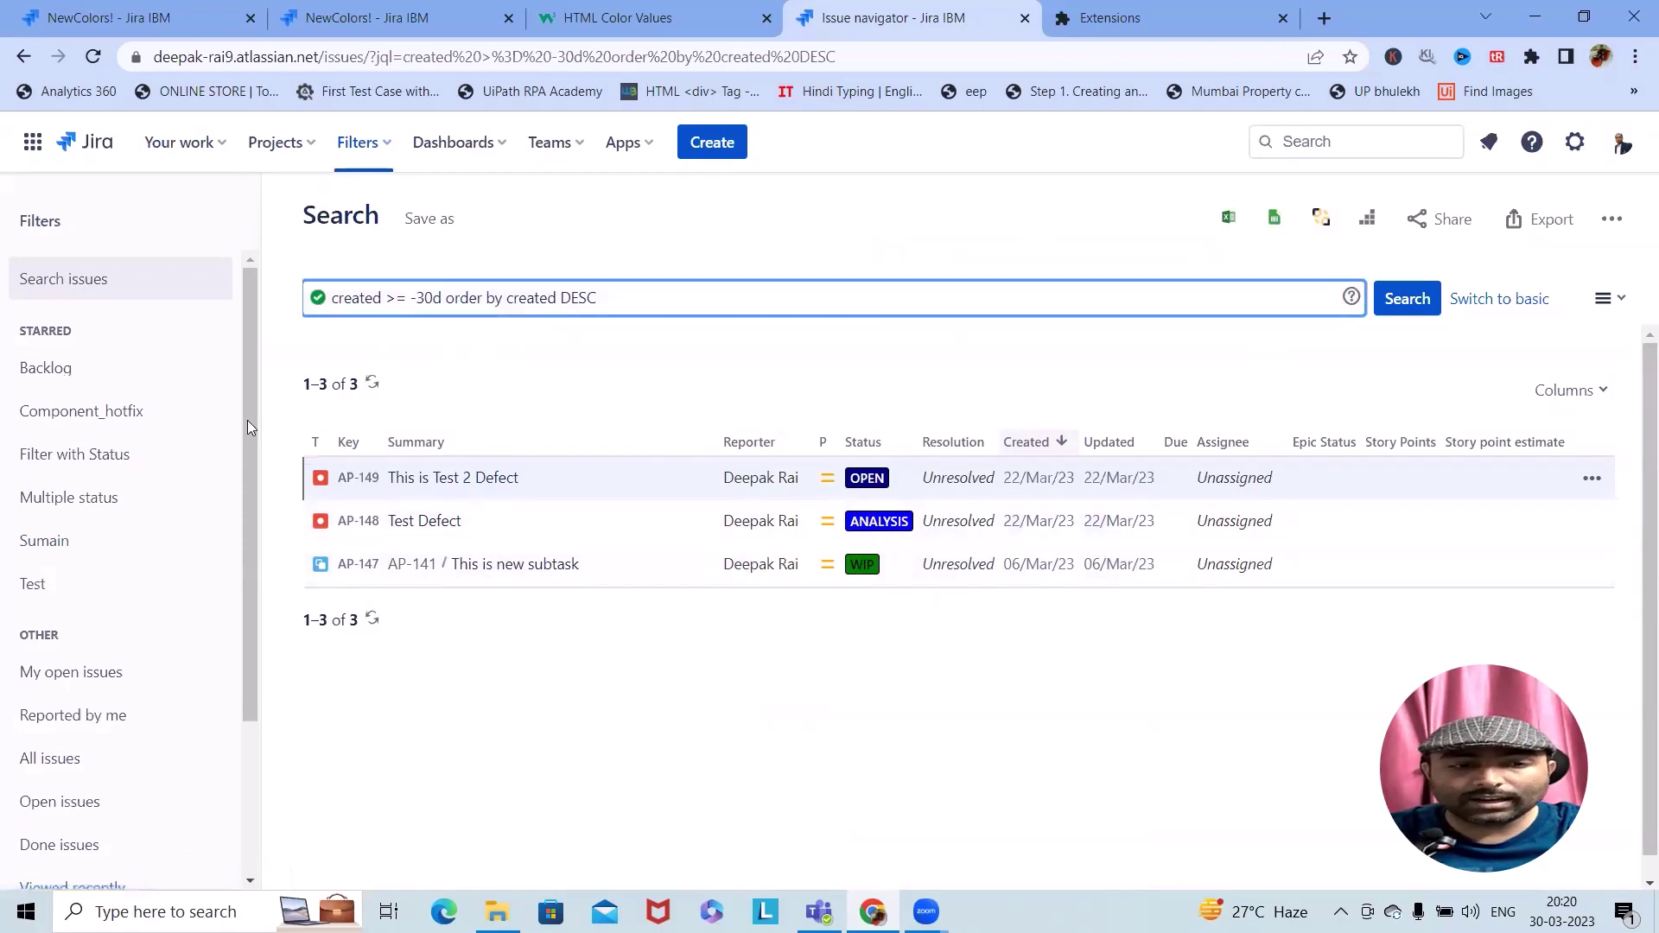
{"action": "left_click_drag", "start_coordinate": [608, 314], "coordinate": [254, 254]}
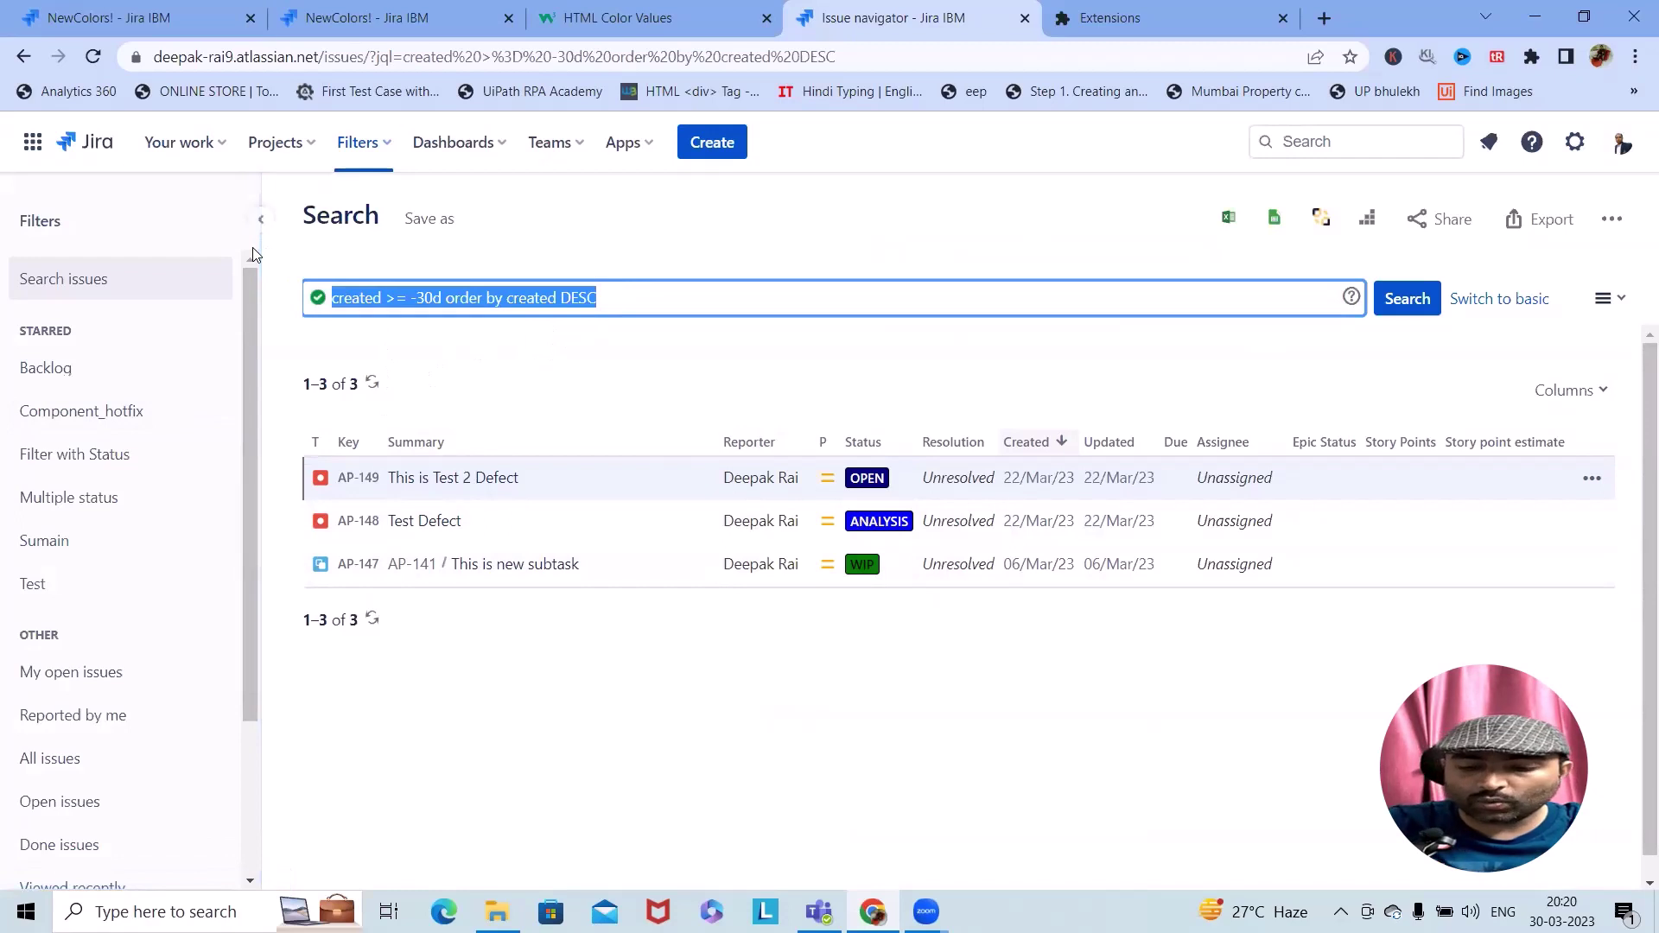
{"action": "type", "text": "pr"}
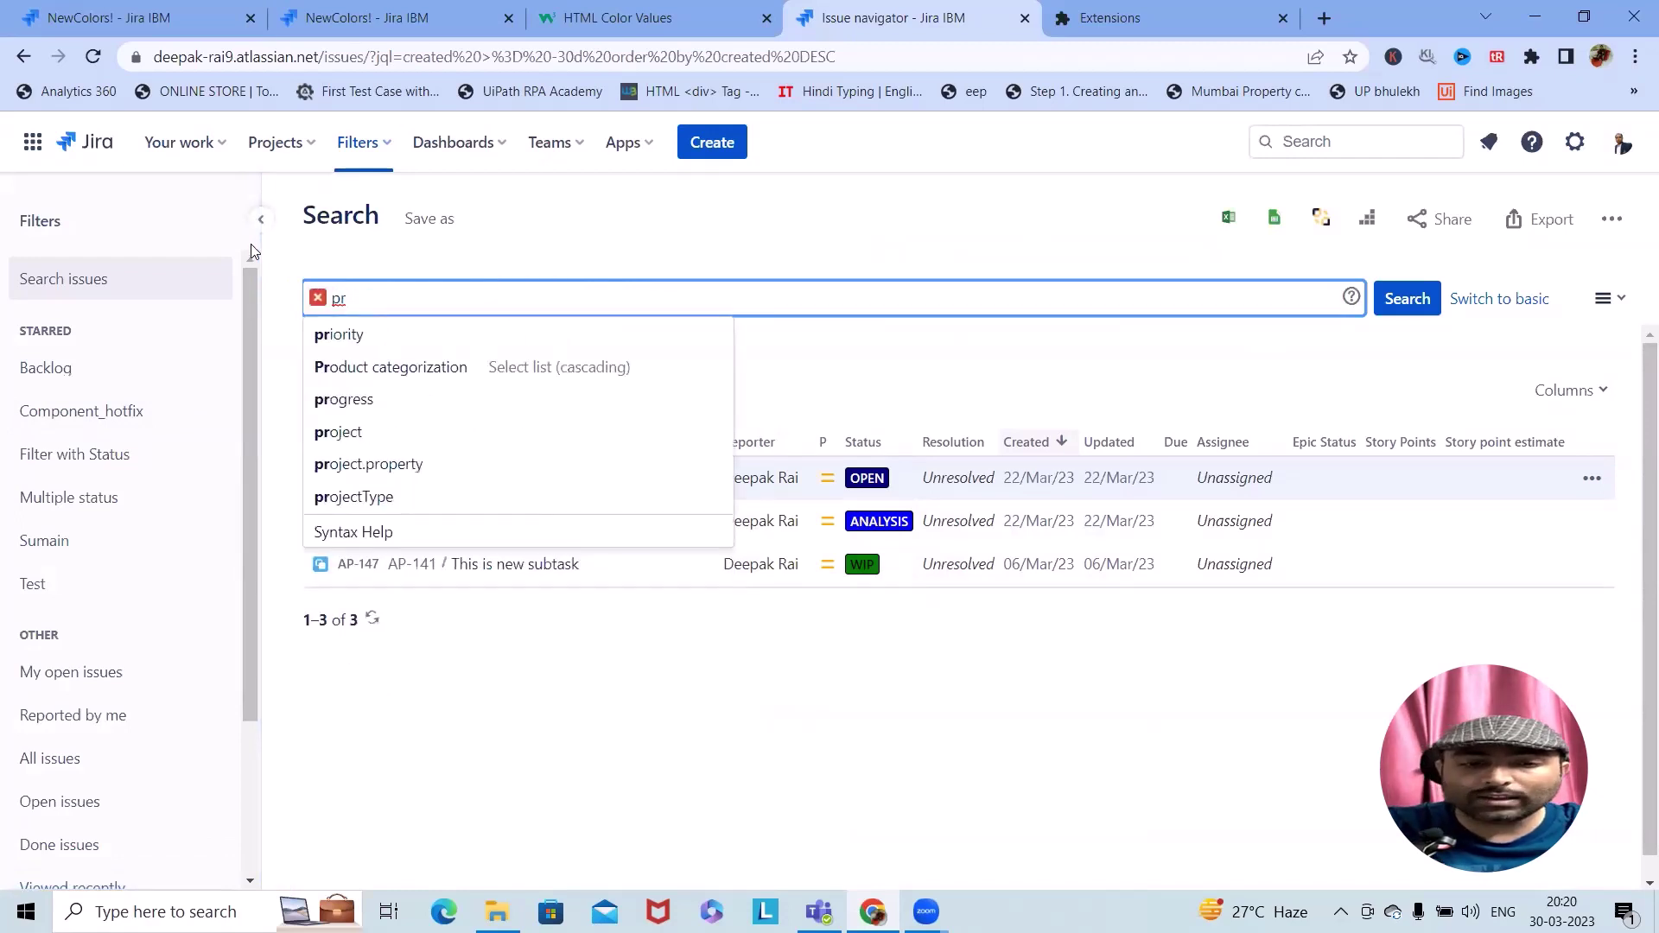
{"action": "type", "text": "oject ="}
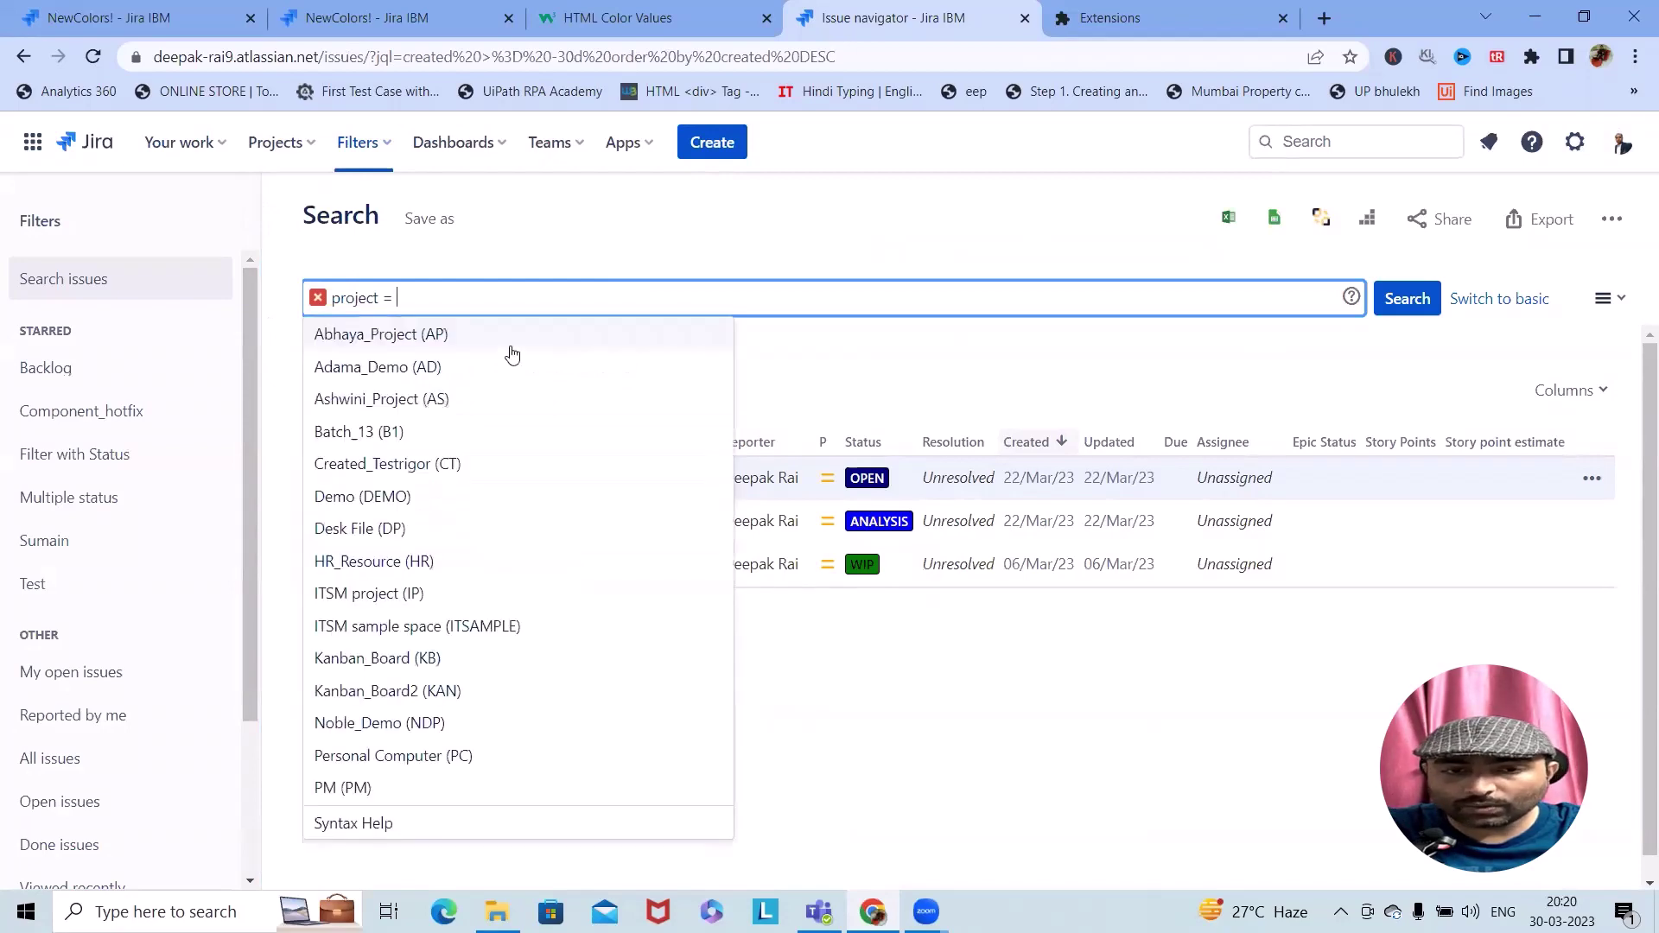
{"action": "left_click", "coordinate": [507, 340]}
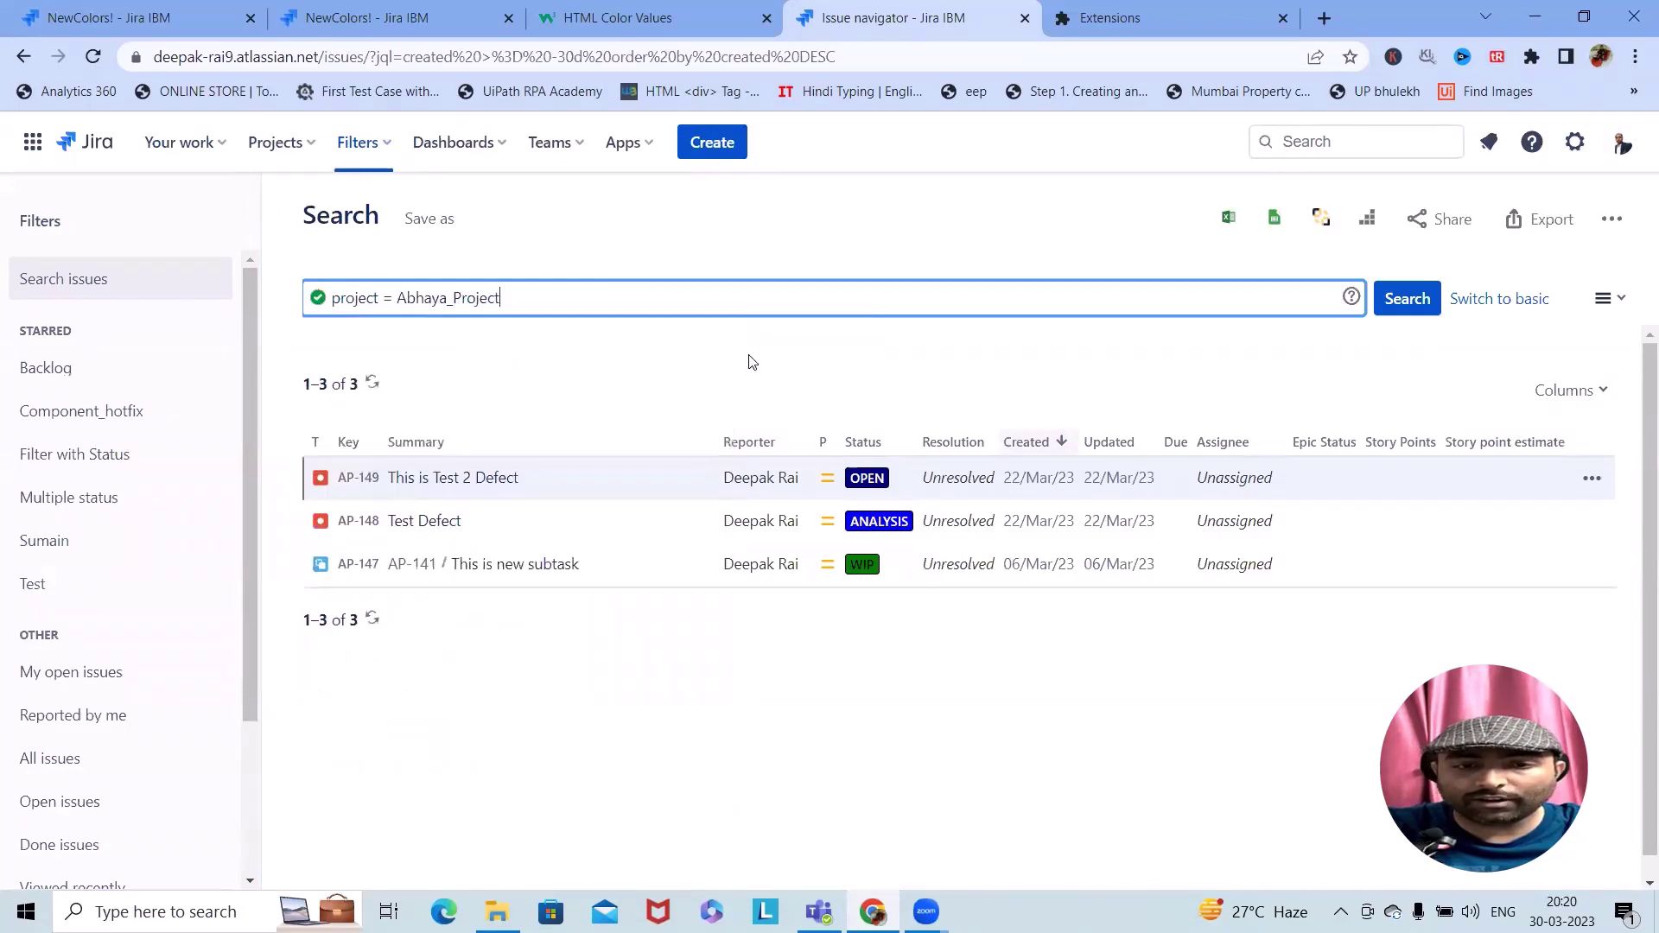
{"action": "left_click", "coordinate": [1406, 300]}
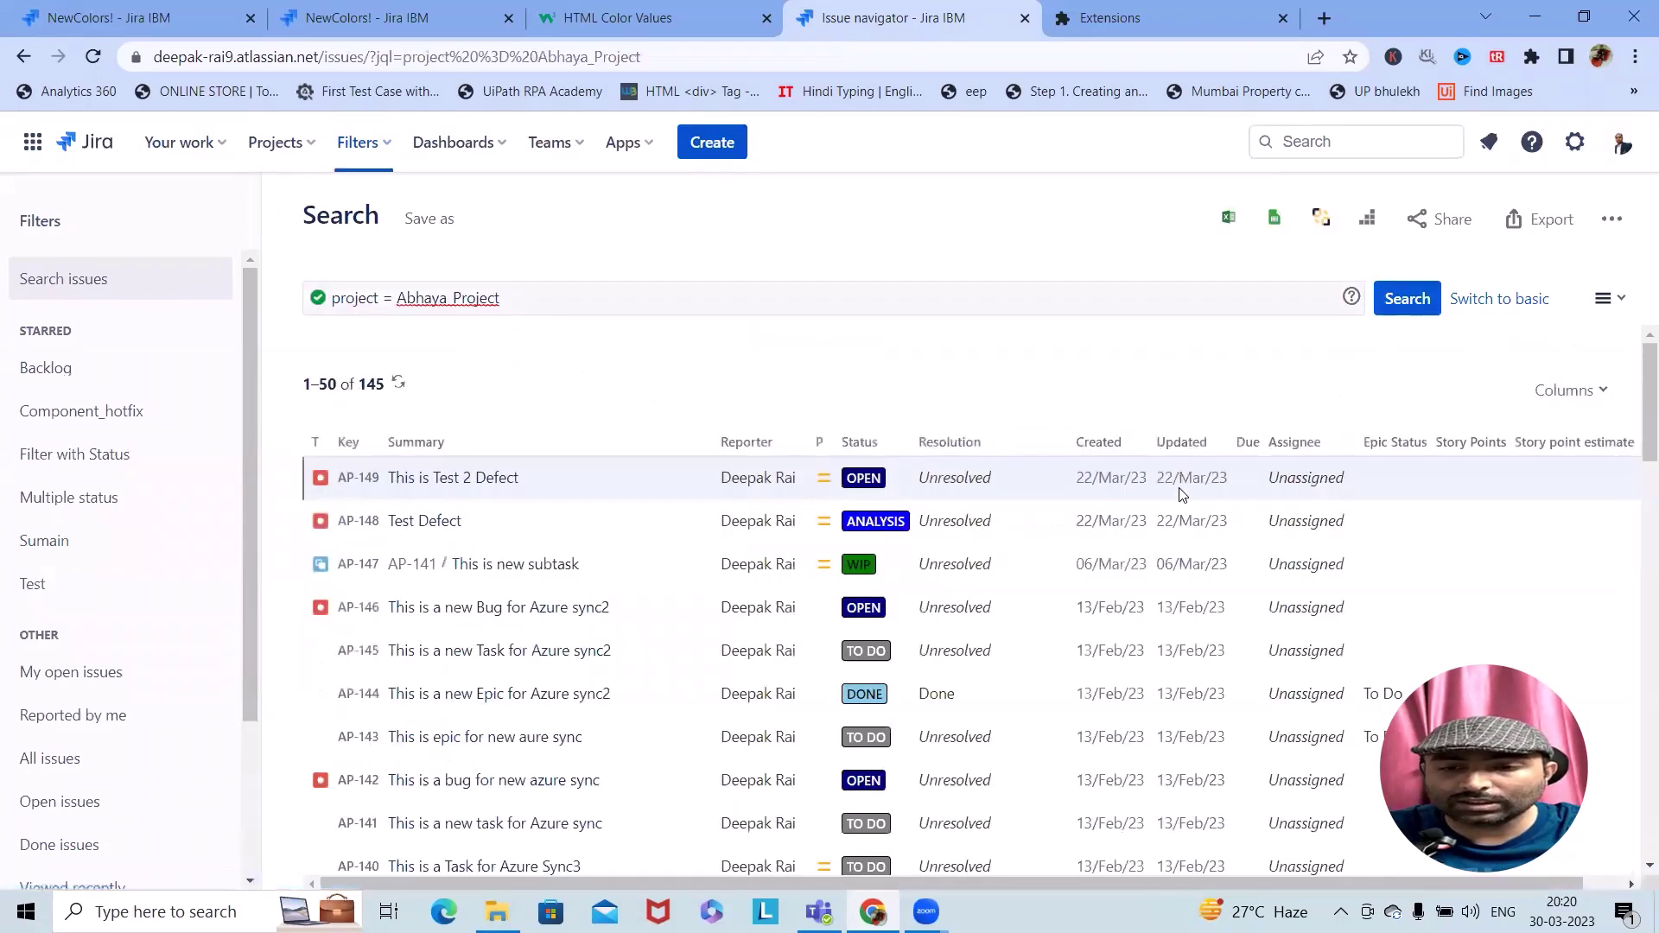
Look through the Abhaya_Project issue list and examine the colors and color names of the different statuses
{"action": "scroll", "coordinate": [1028, 640], "scroll_direction": "down", "scroll_amount": 20}
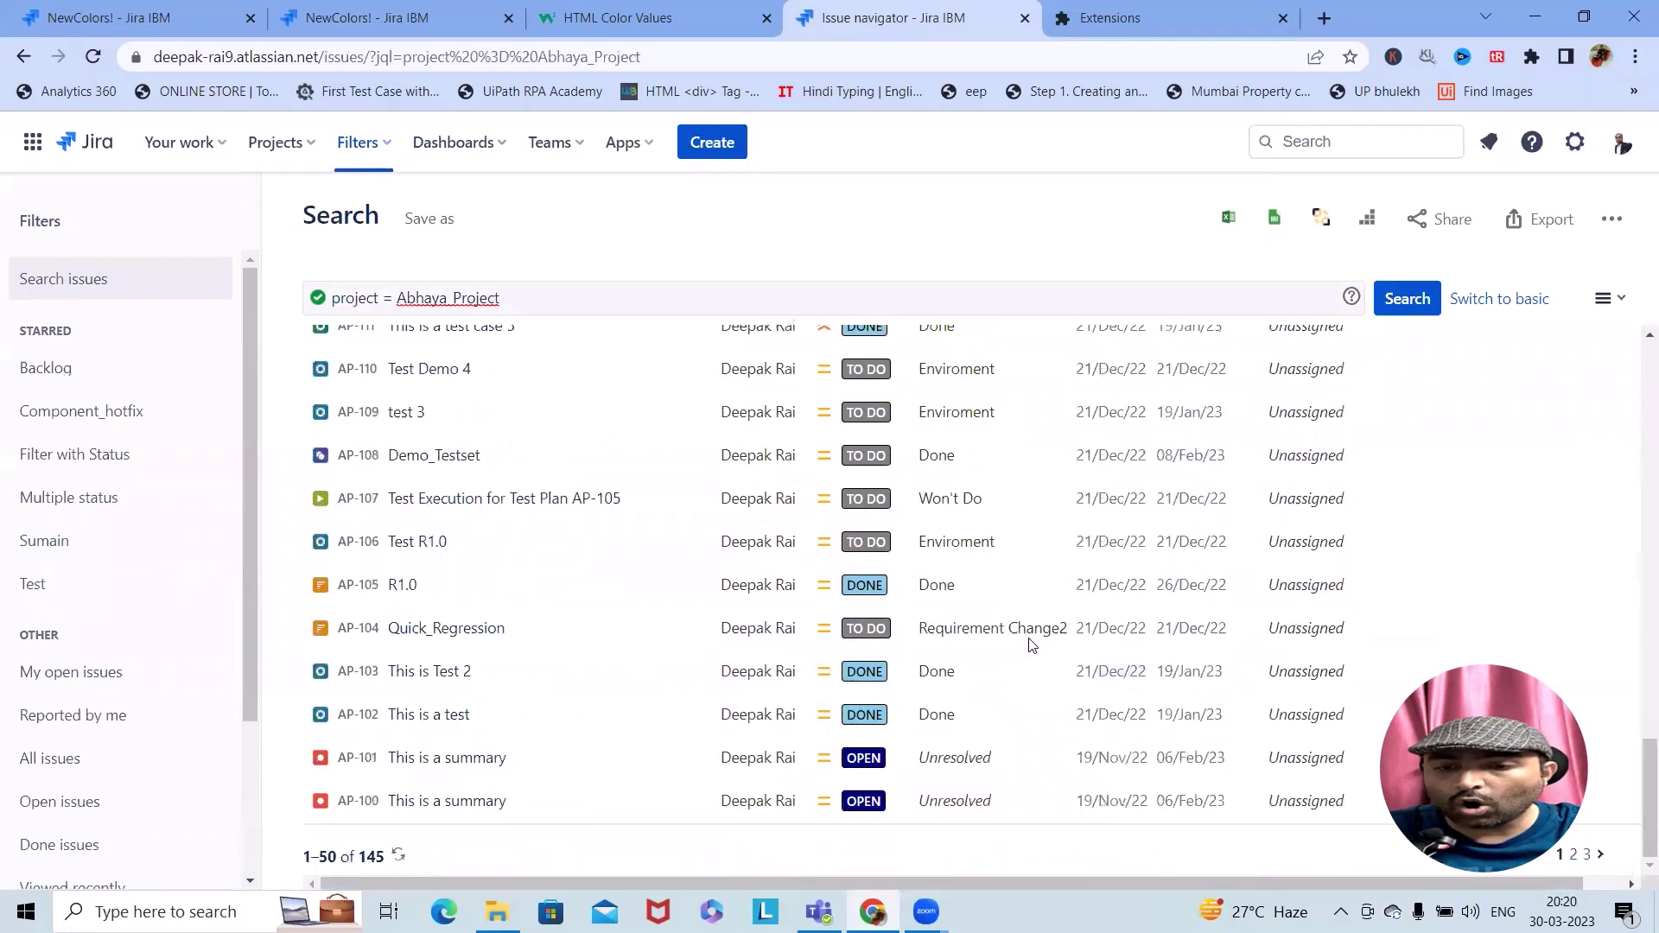
{"action": "scroll", "coordinate": [1029, 665], "scroll_direction": "up", "scroll_amount": 20}
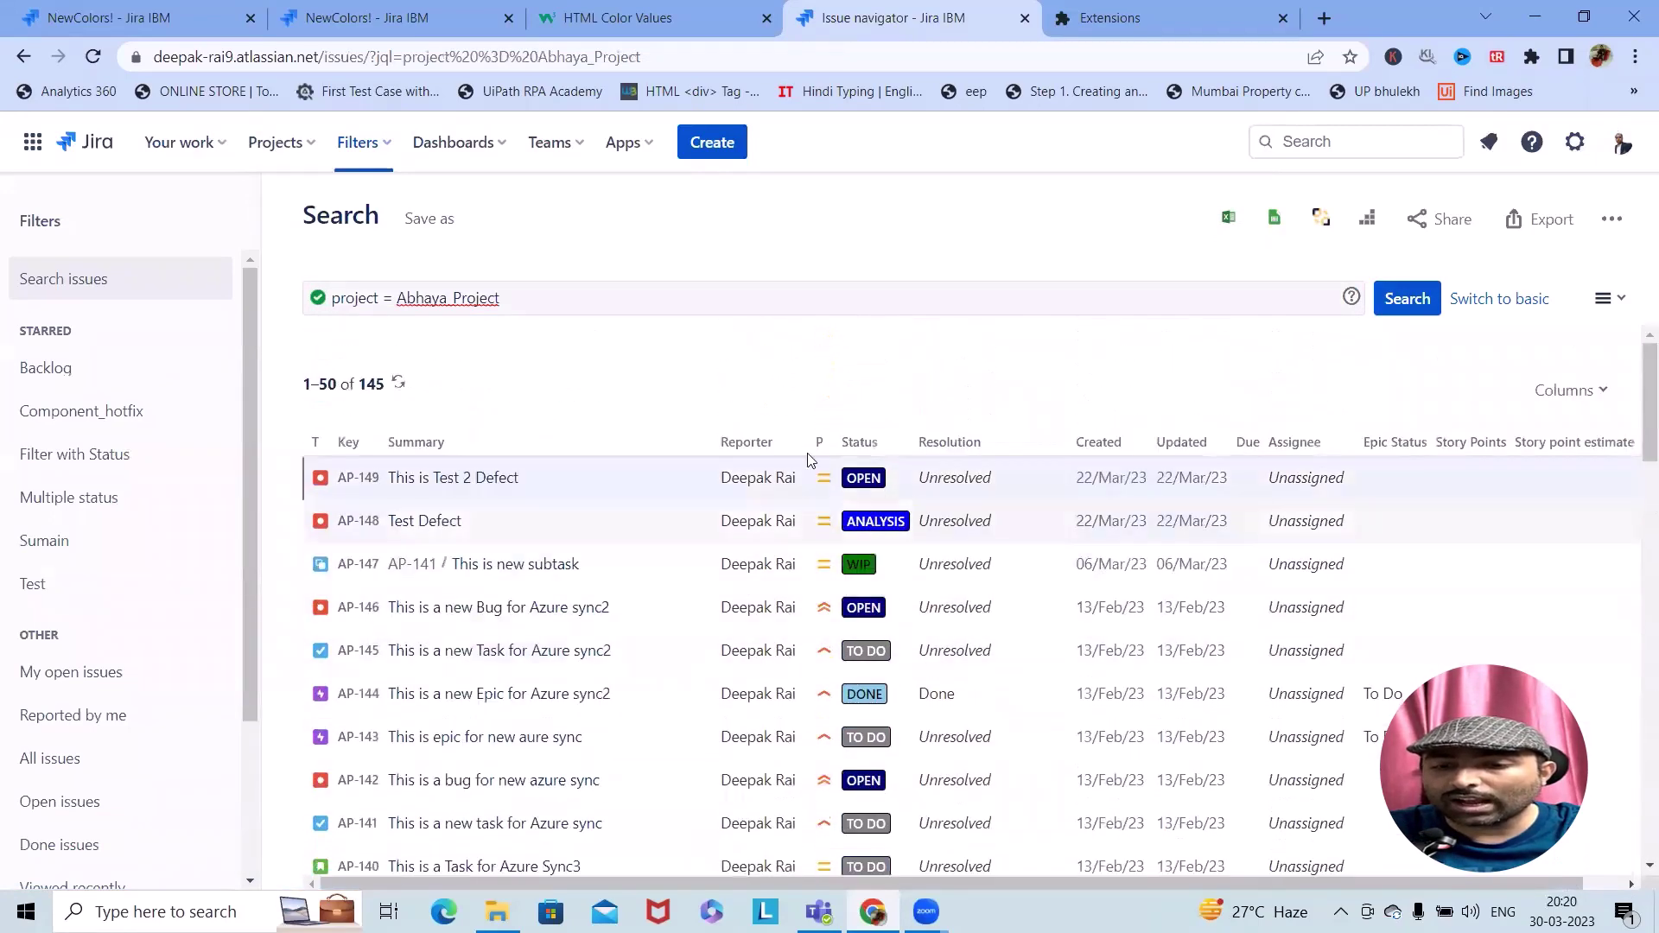
{"action": "scroll", "coordinate": [868, 588], "scroll_direction": "down", "scroll_amount": 6}
{"action": "scroll", "coordinate": [875, 553], "scroll_direction": "up", "scroll_amount": 6}
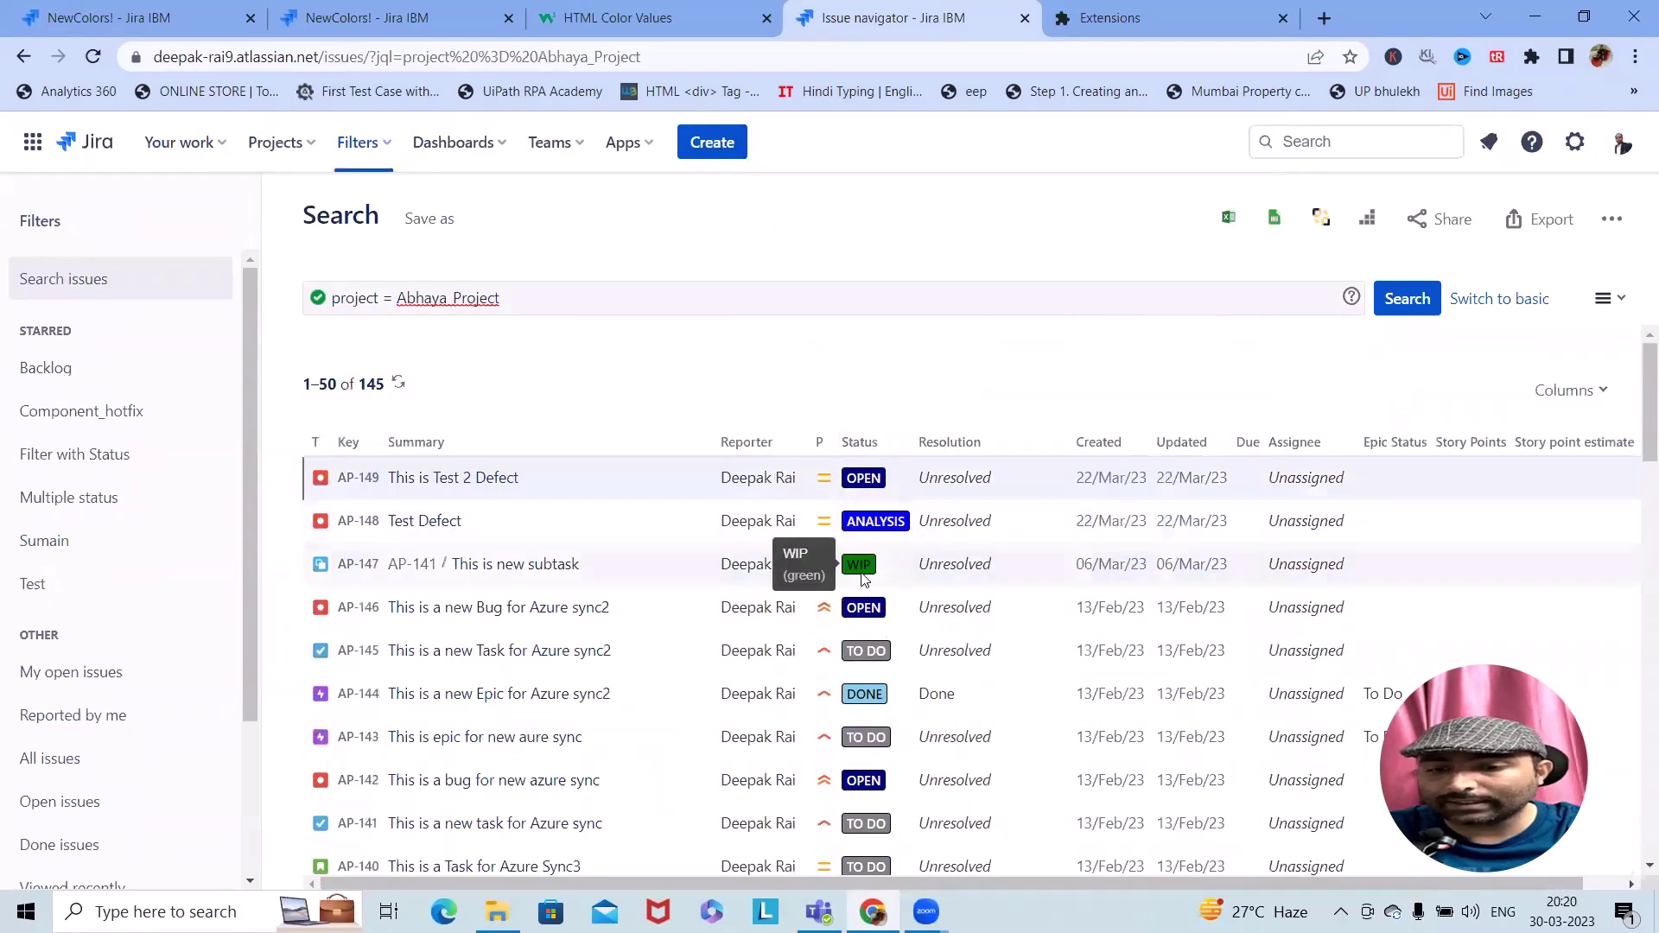
{"action": "scroll", "coordinate": [877, 644], "scroll_direction": "down", "scroll_amount": 3}
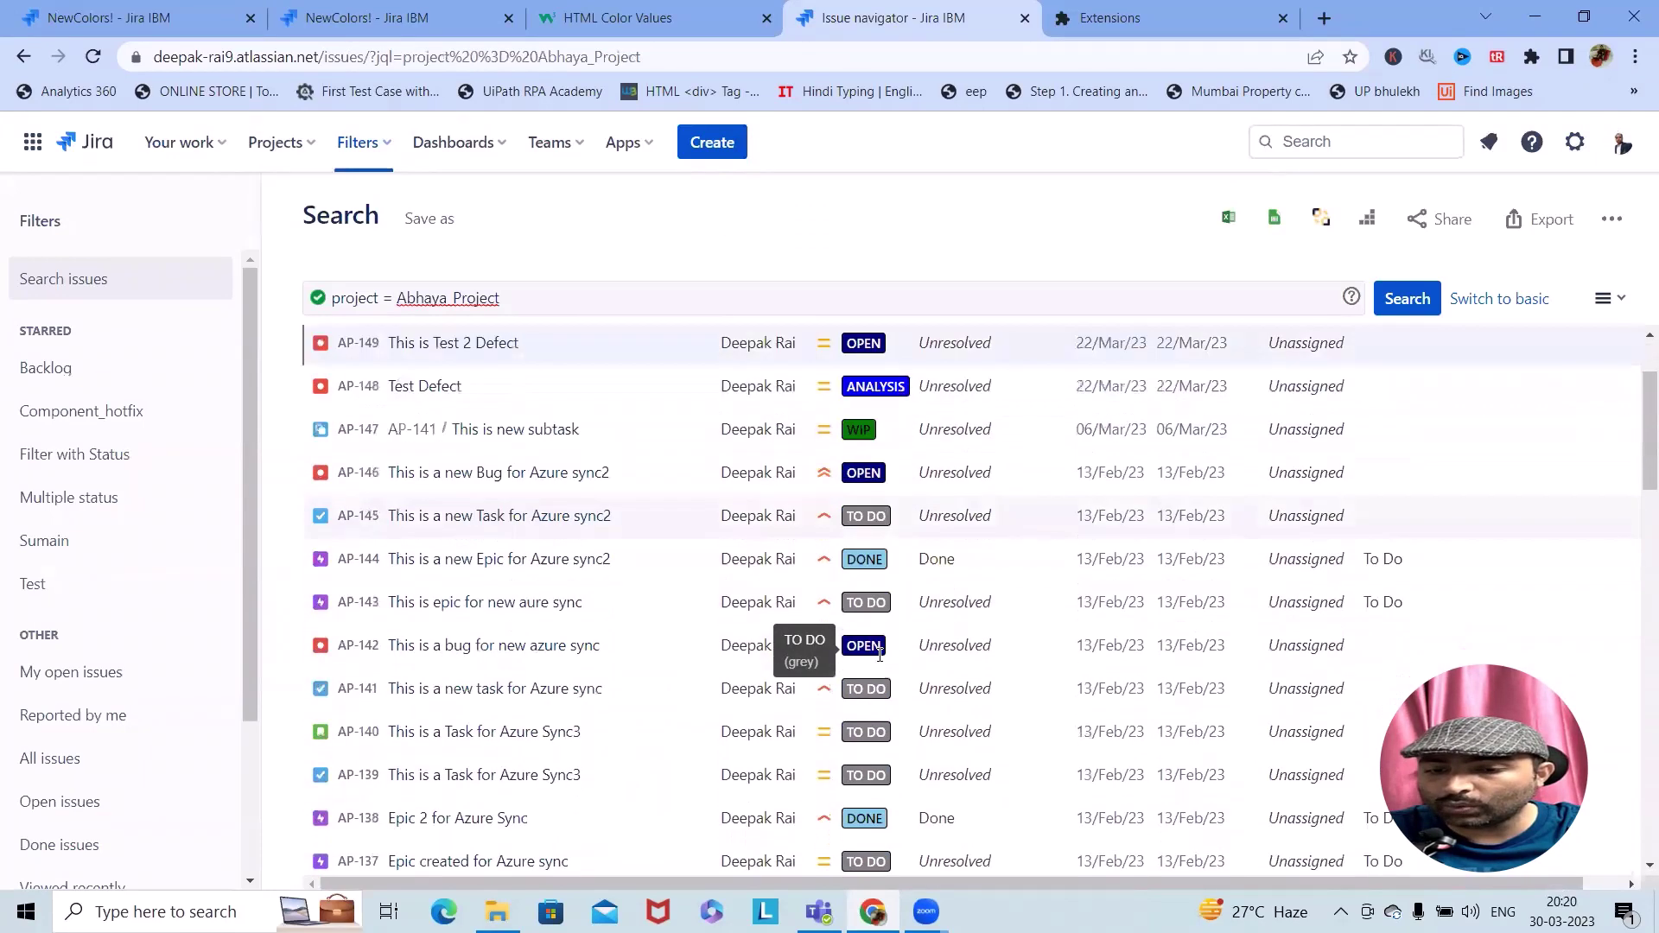
{"action": "scroll", "coordinate": [882, 657], "scroll_direction": "down", "scroll_amount": 12}
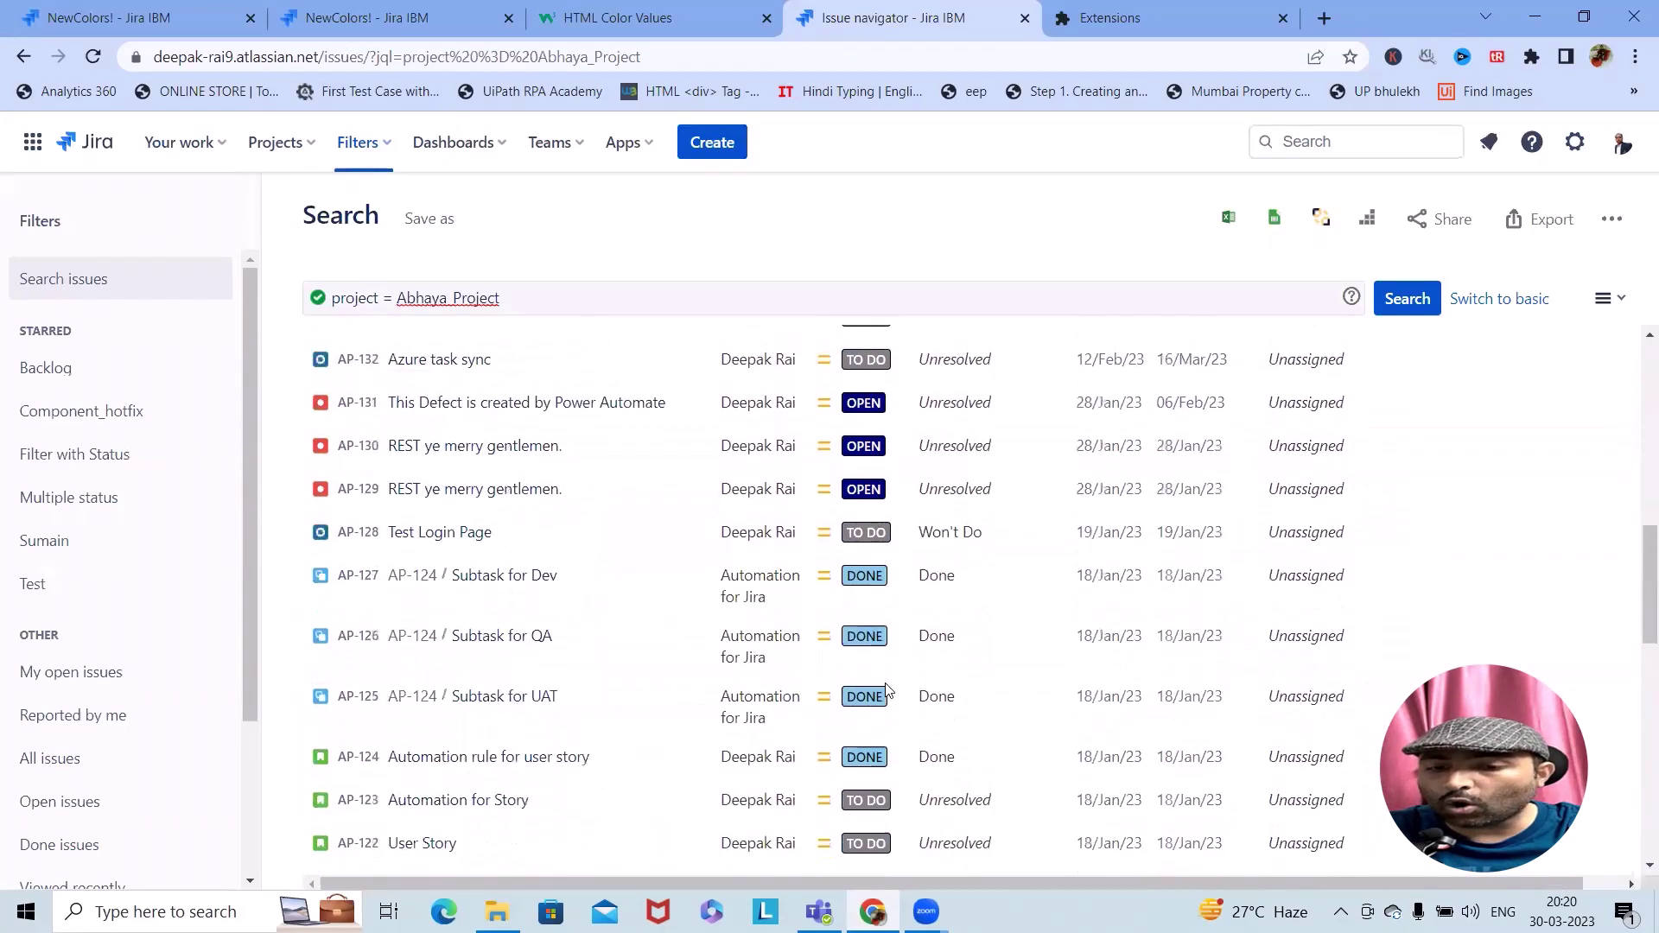
{"action": "scroll", "coordinate": [890, 696], "scroll_direction": "down", "scroll_amount": 5}
{"action": "scroll", "coordinate": [778, 523], "scroll_direction": "up", "scroll_amount": 8}
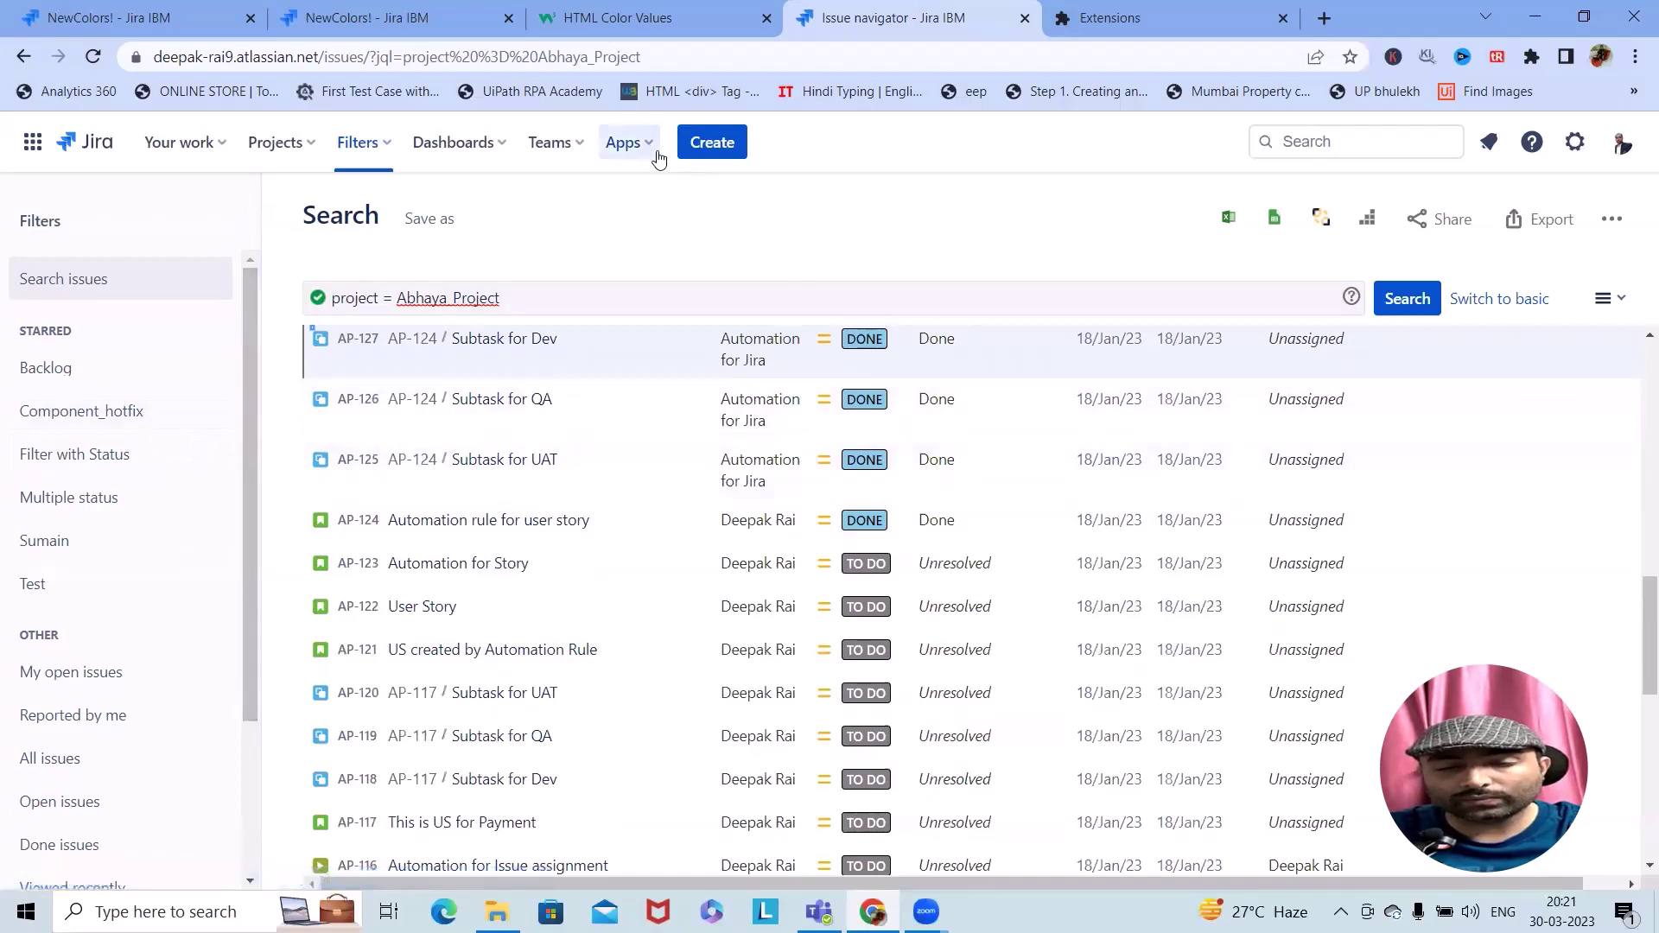
Open the Create issue form, check the initial status and the Show fields dialog, and close the form without creating an issue
{"action": "left_click", "coordinate": [712, 142]}
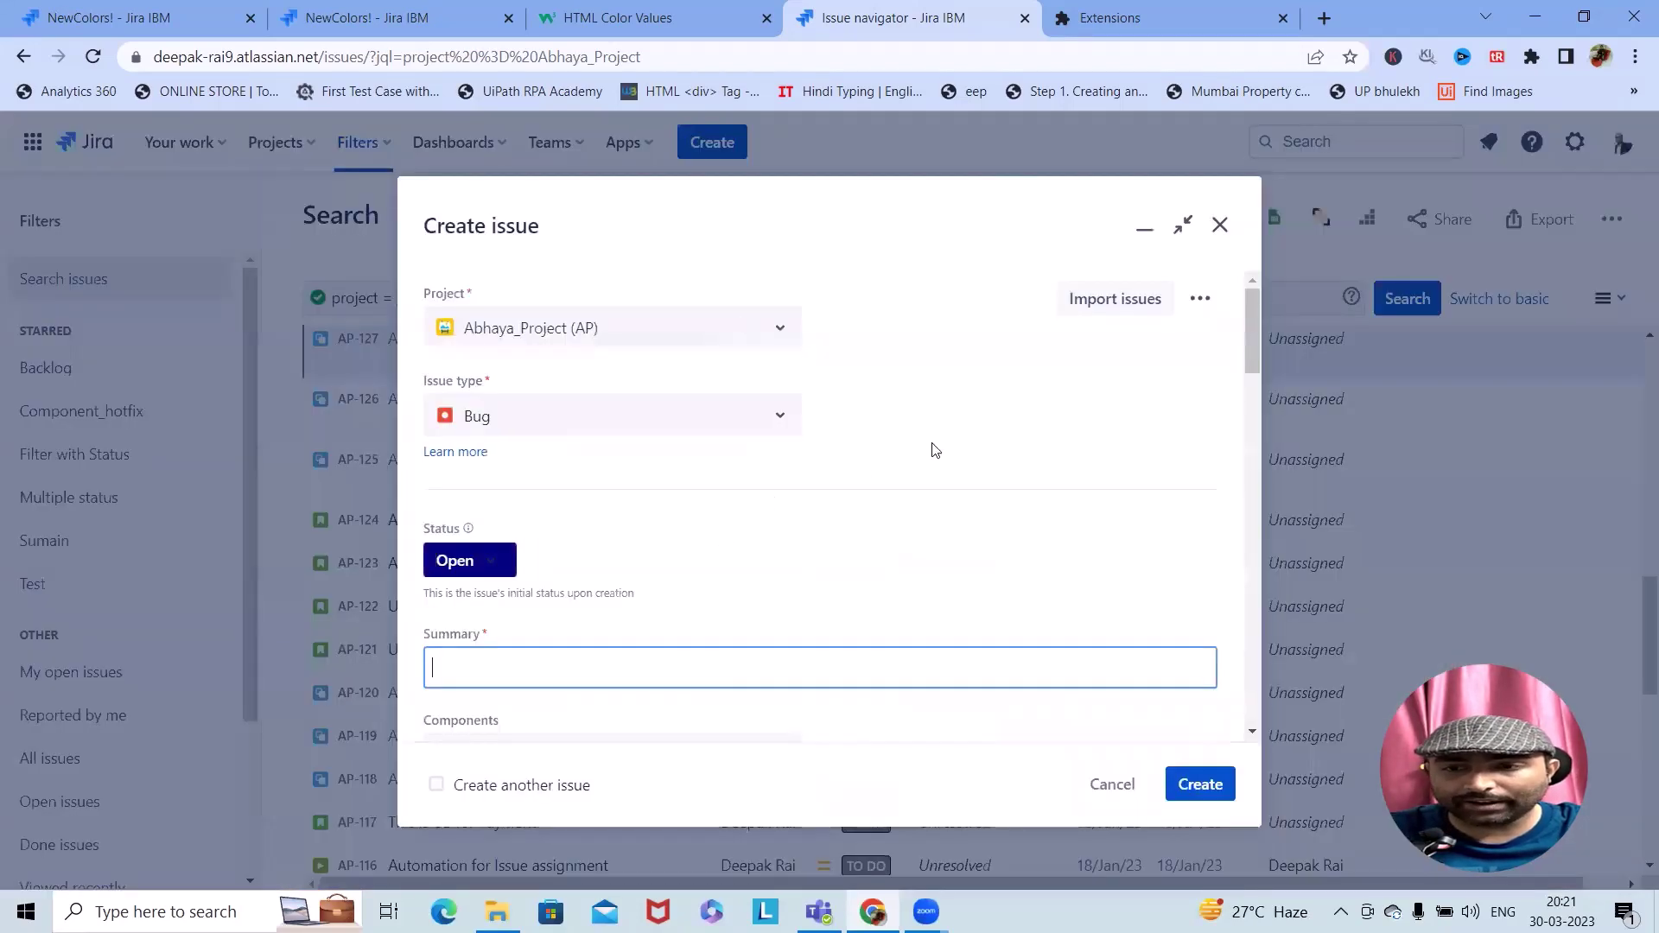
{"action": "left_click", "coordinate": [480, 562]}
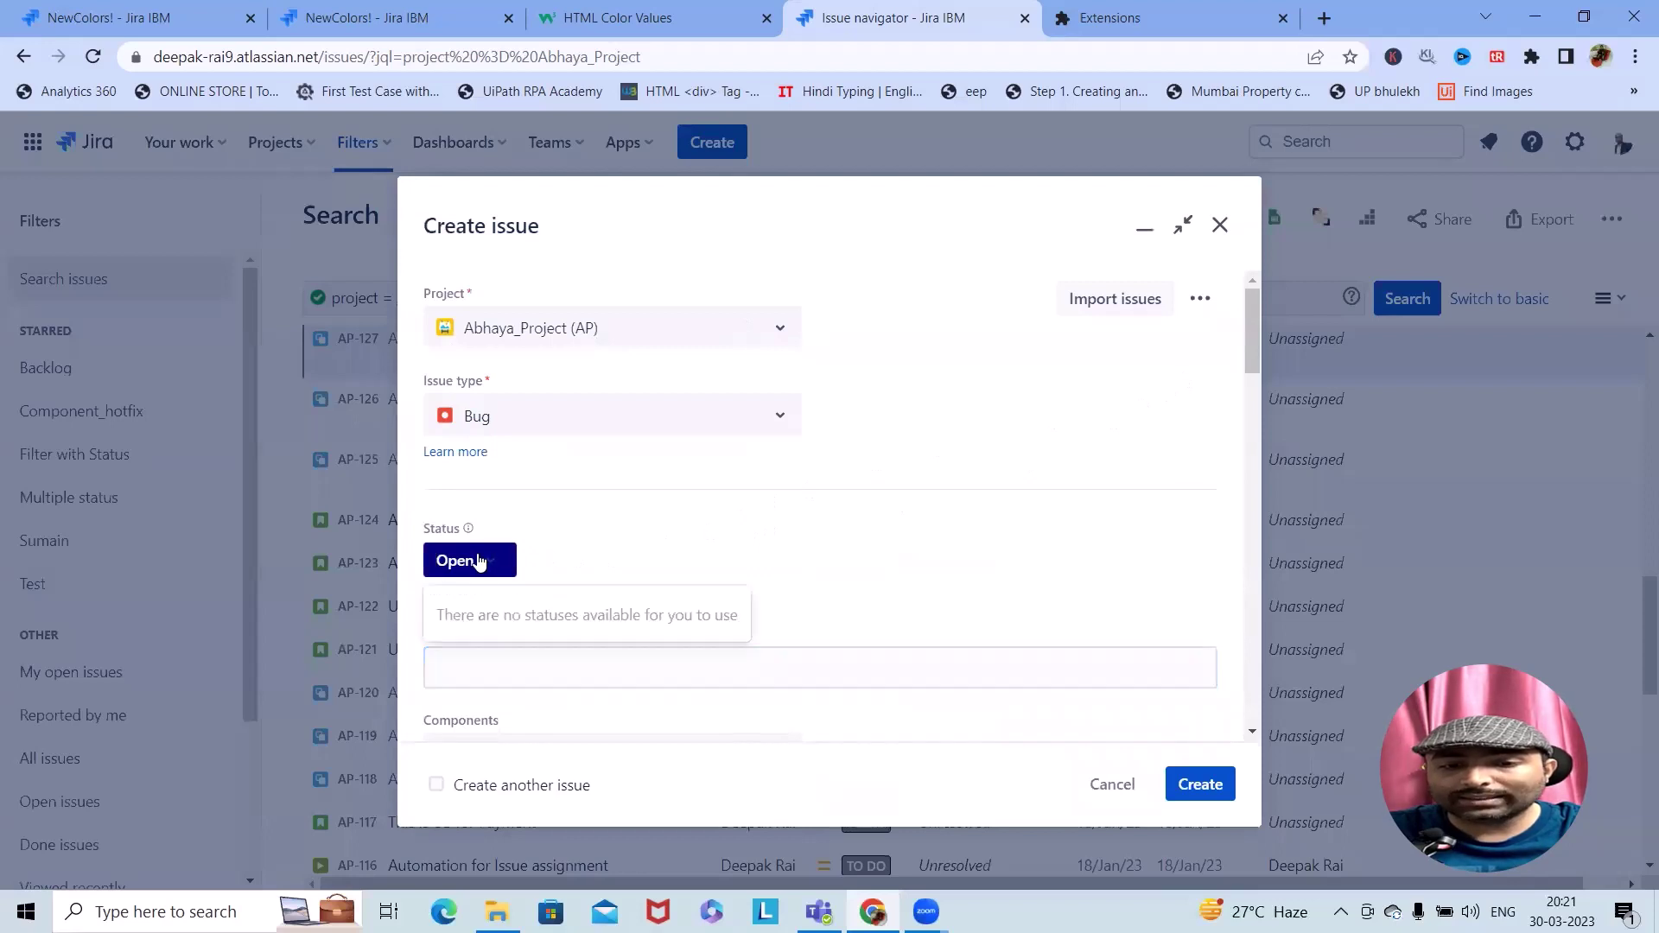
{"action": "left_click", "coordinate": [1199, 299]}
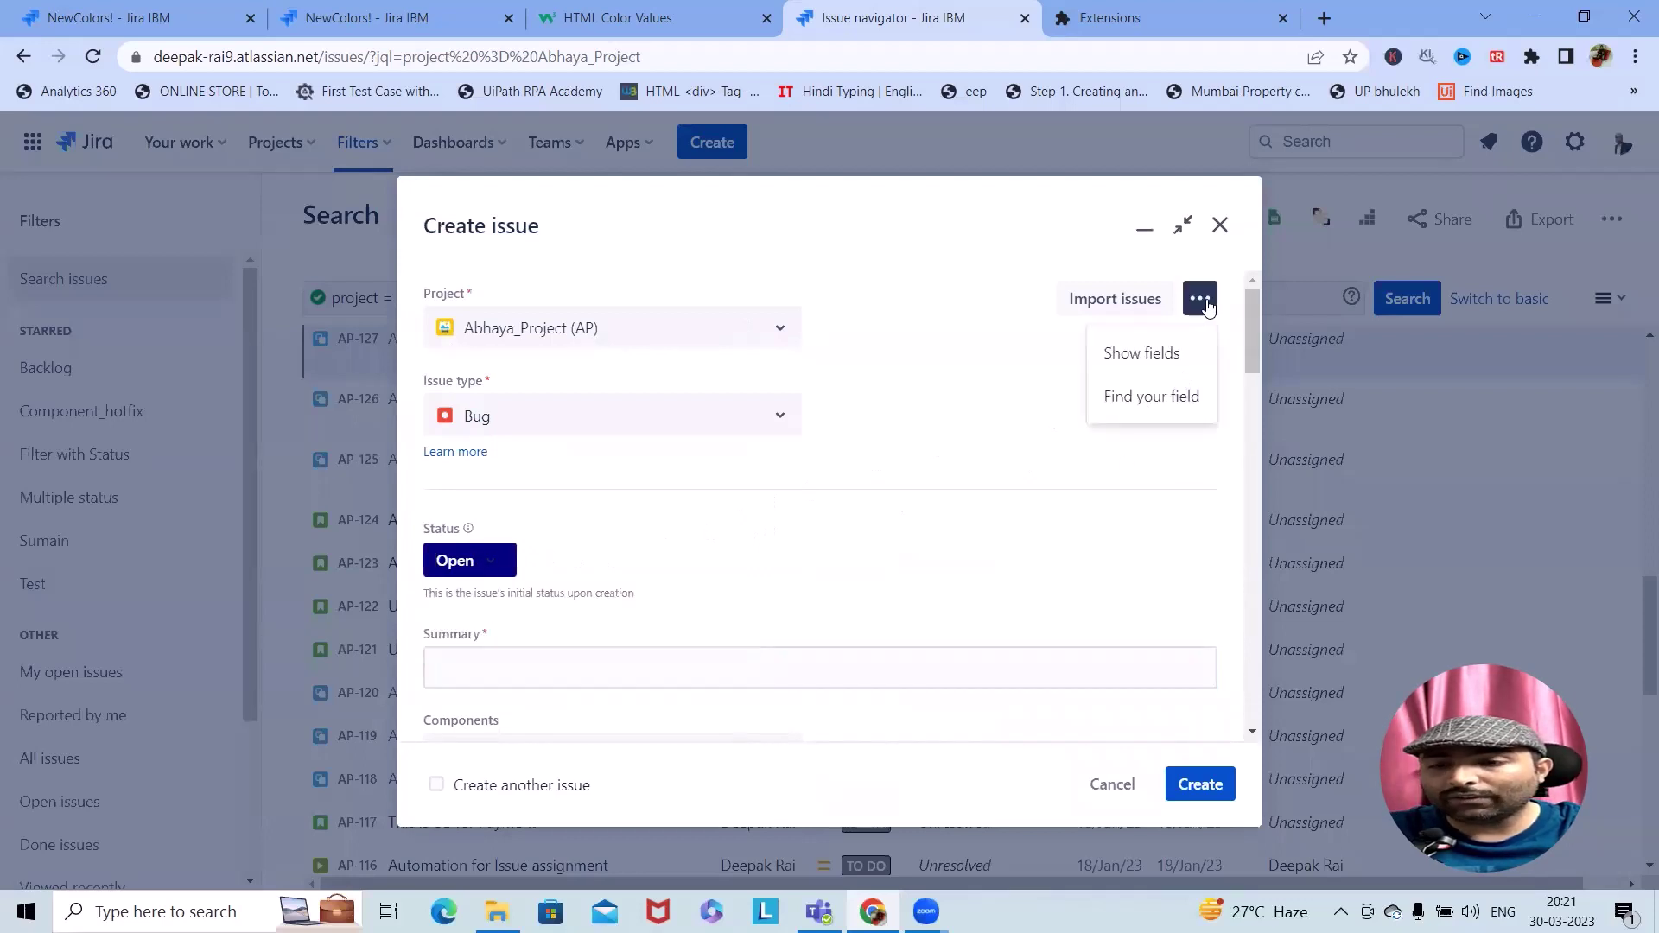
{"action": "left_click", "coordinate": [1142, 353]}
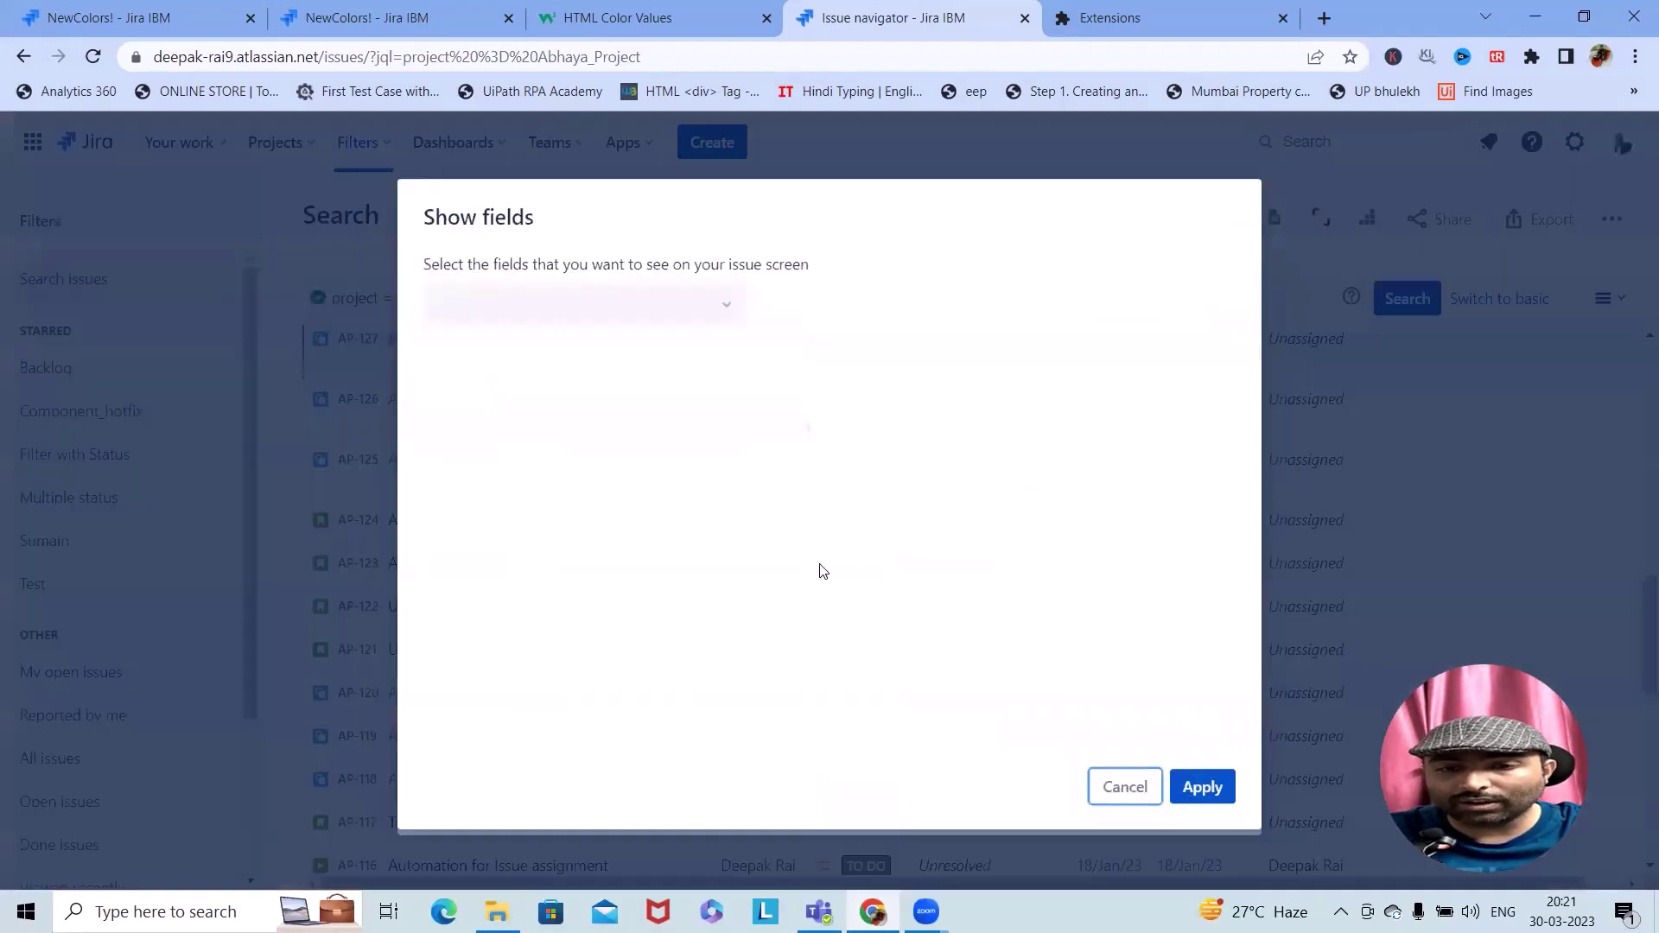
{"action": "left_click", "coordinate": [1113, 793]}
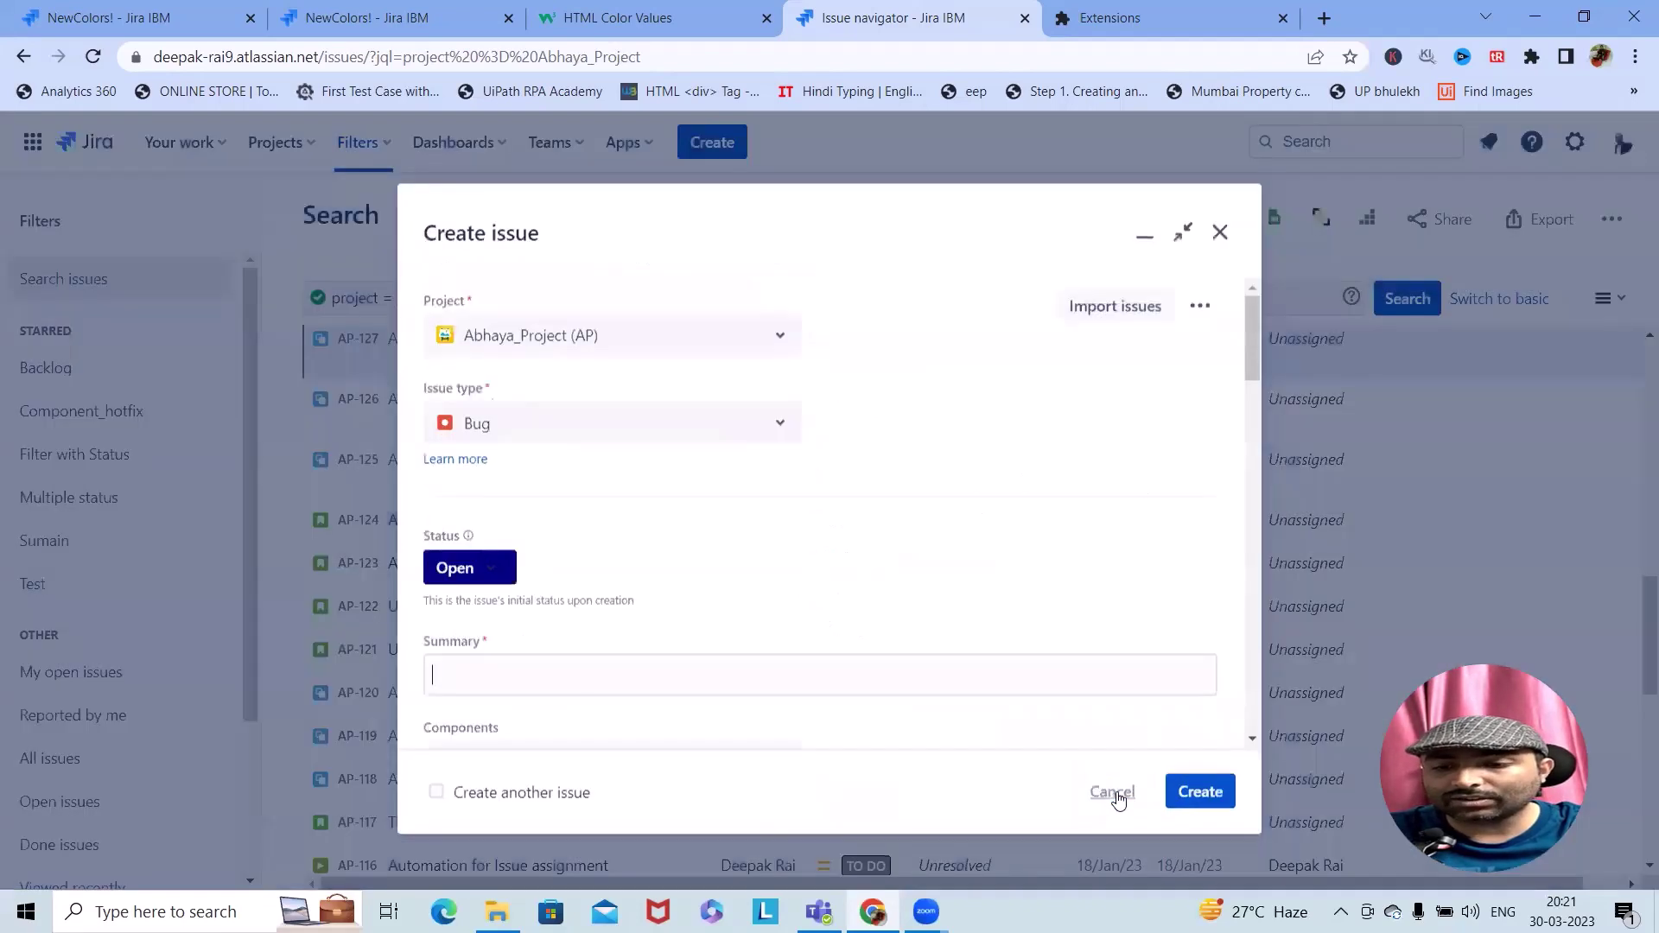
{"action": "left_click", "coordinate": [1220, 227]}
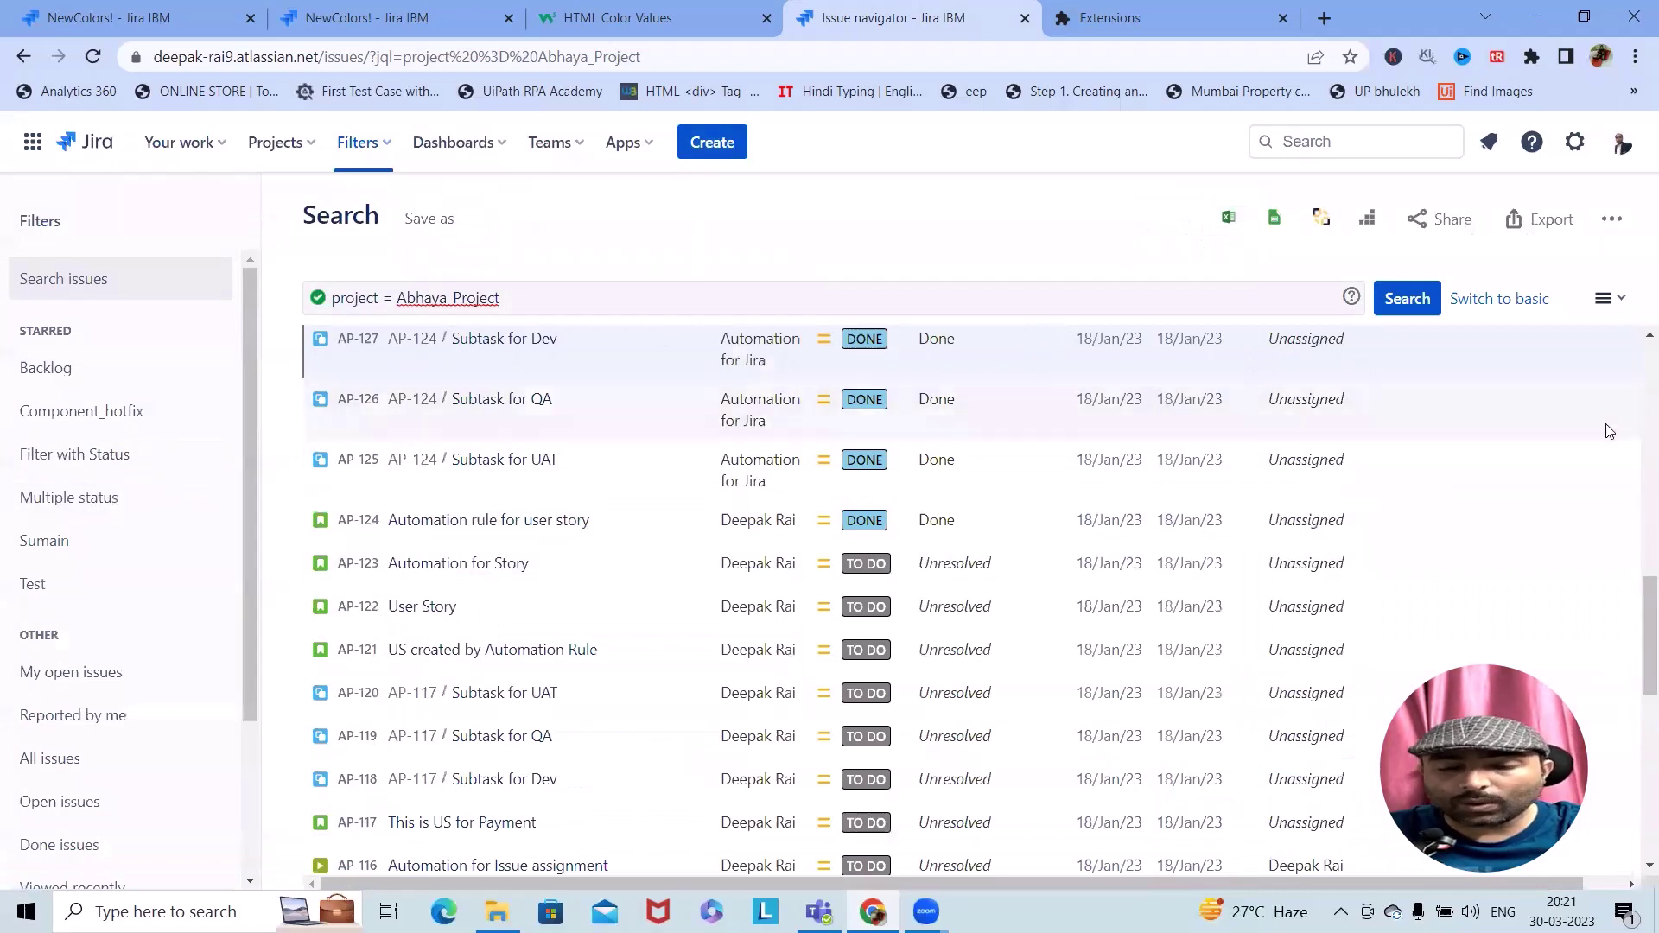
Open Jira's System settings and look through the list of administration pages
{"action": "left_click", "coordinate": [1575, 142]}
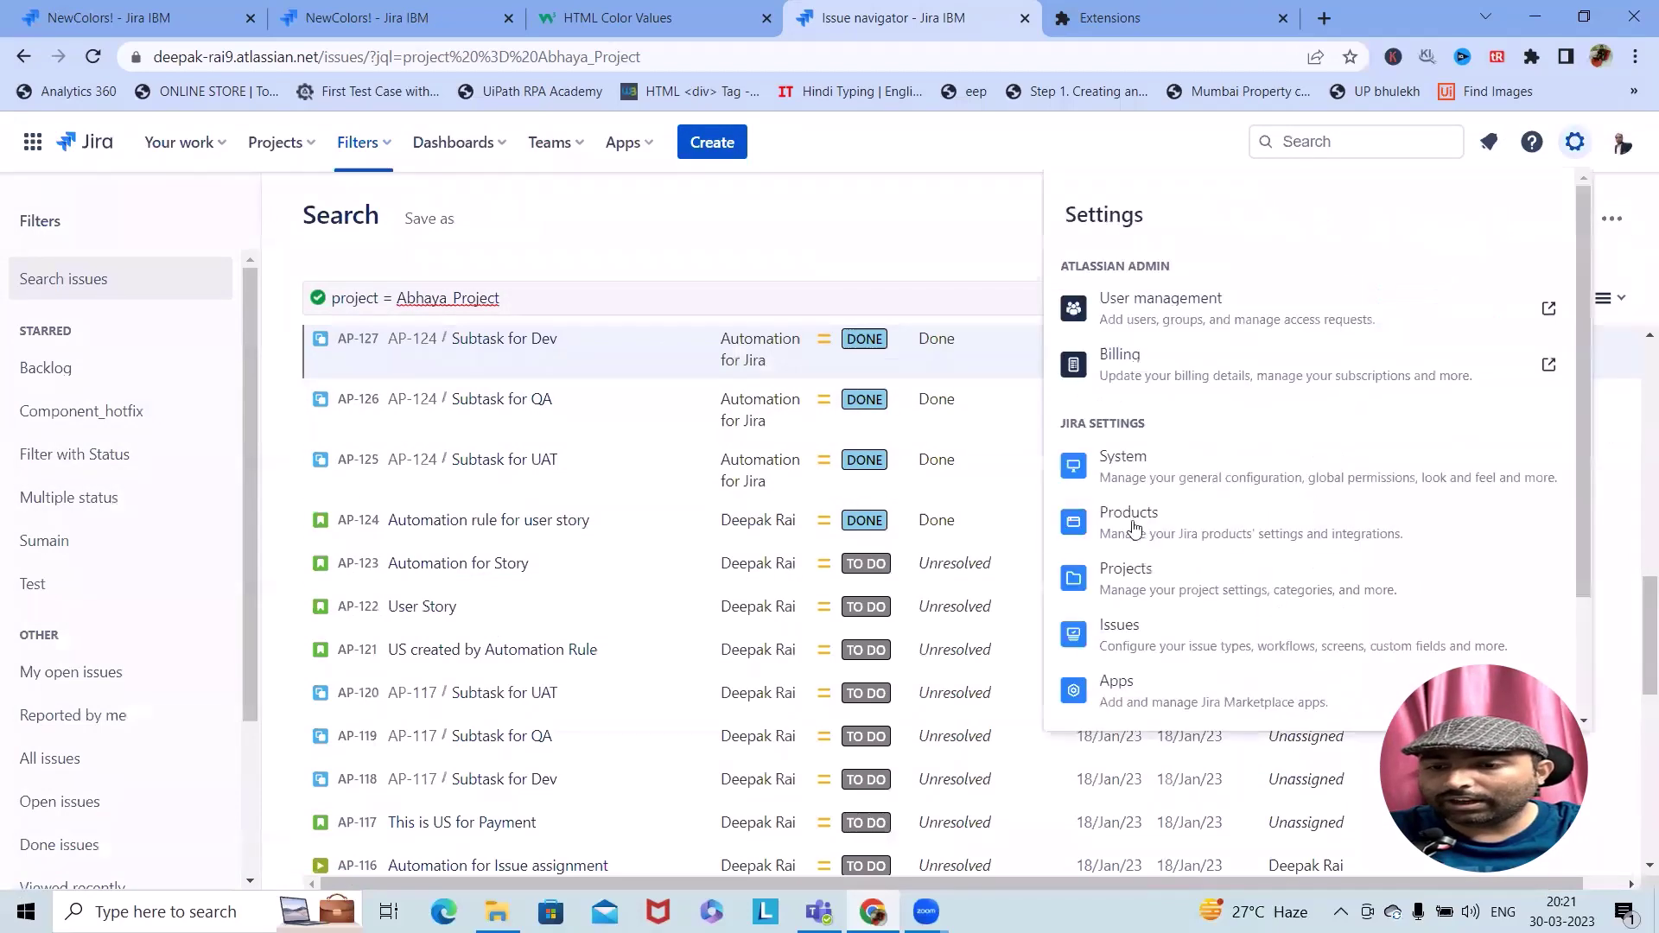
{"action": "left_click", "coordinate": [1140, 478]}
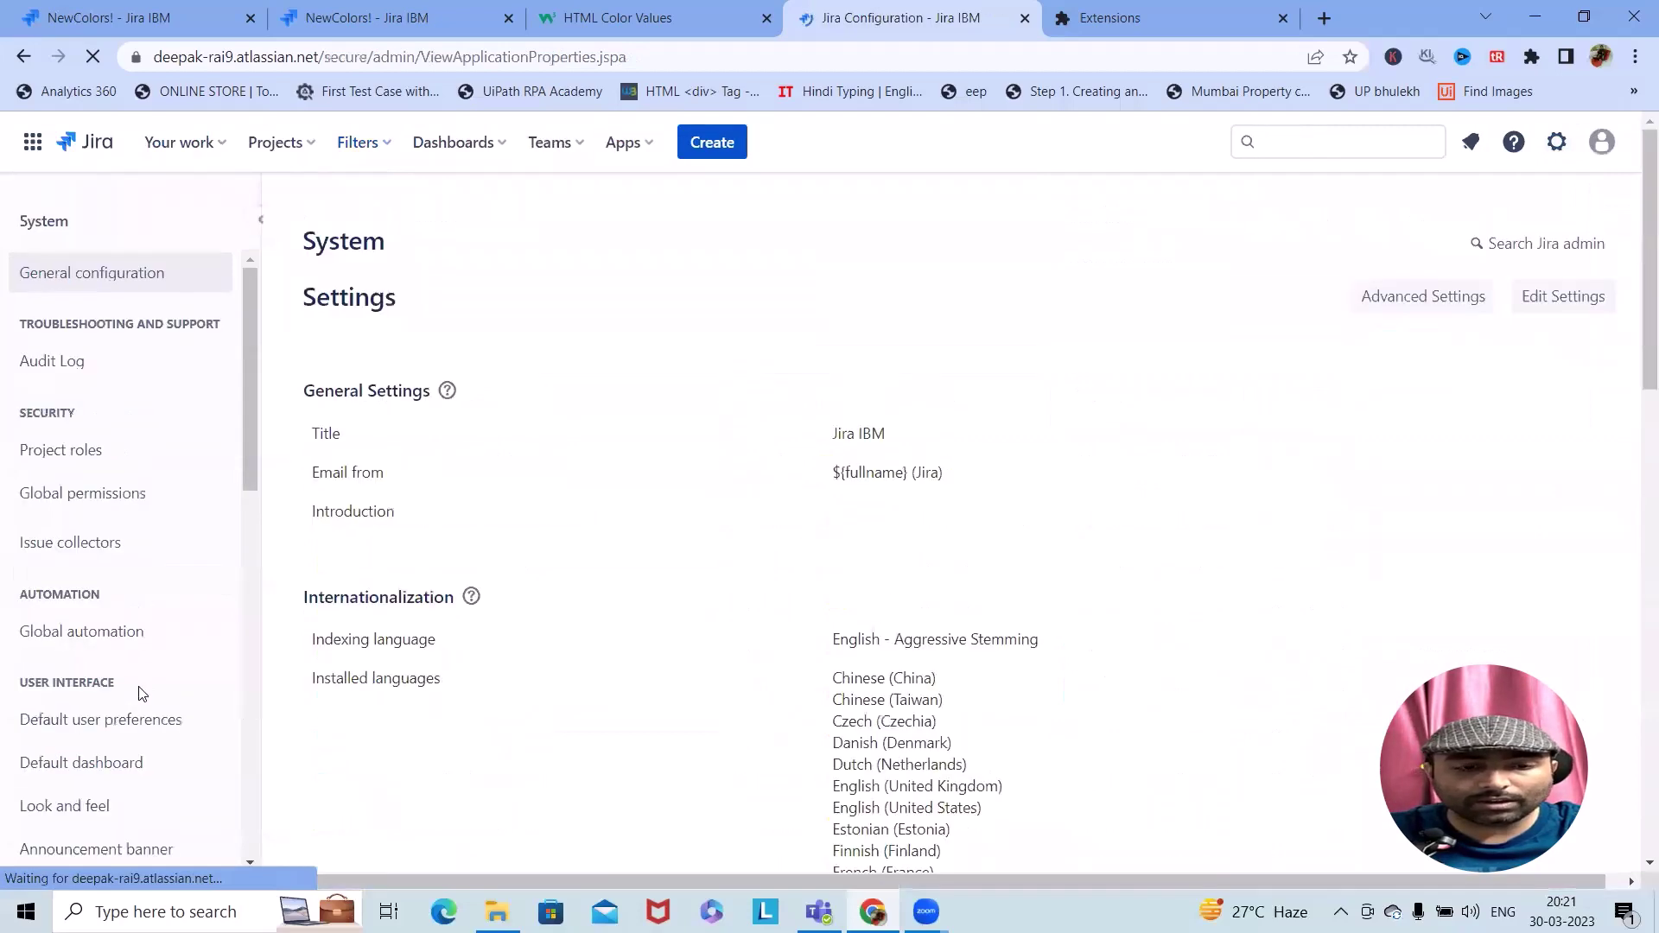
{"action": "scroll", "coordinate": [139, 694], "scroll_direction": "down", "scroll_amount": 10}
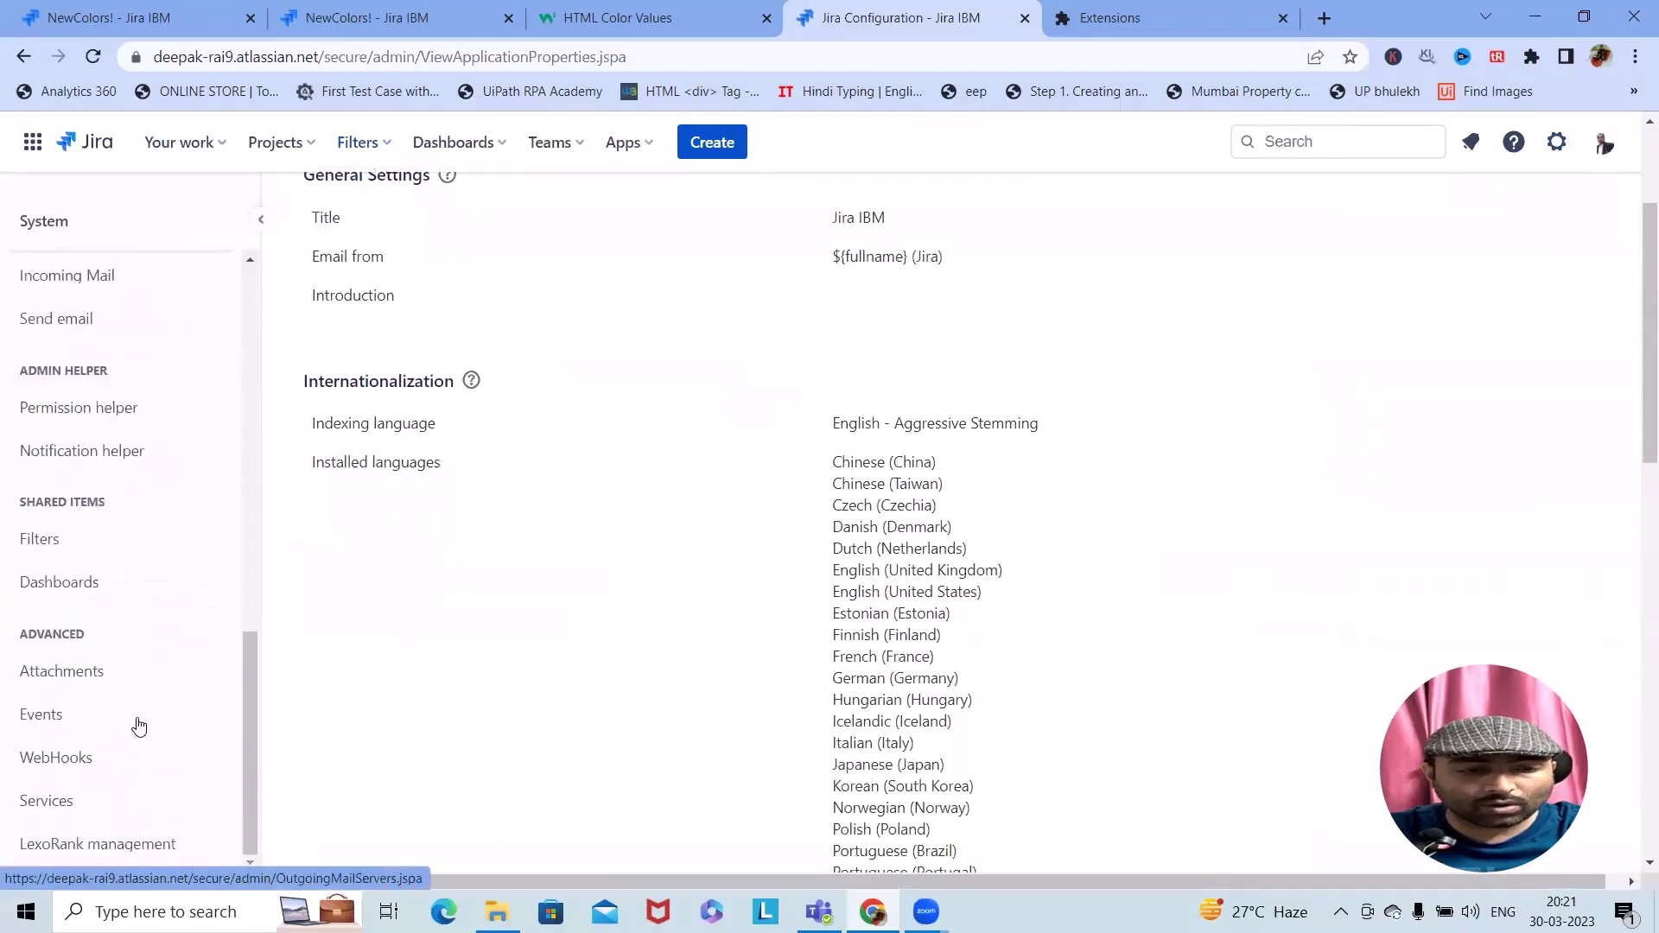
{"action": "scroll", "coordinate": [135, 722], "scroll_direction": "down", "scroll_amount": 3}
{"action": "scroll", "coordinate": [163, 690], "scroll_direction": "up", "scroll_amount": 10}
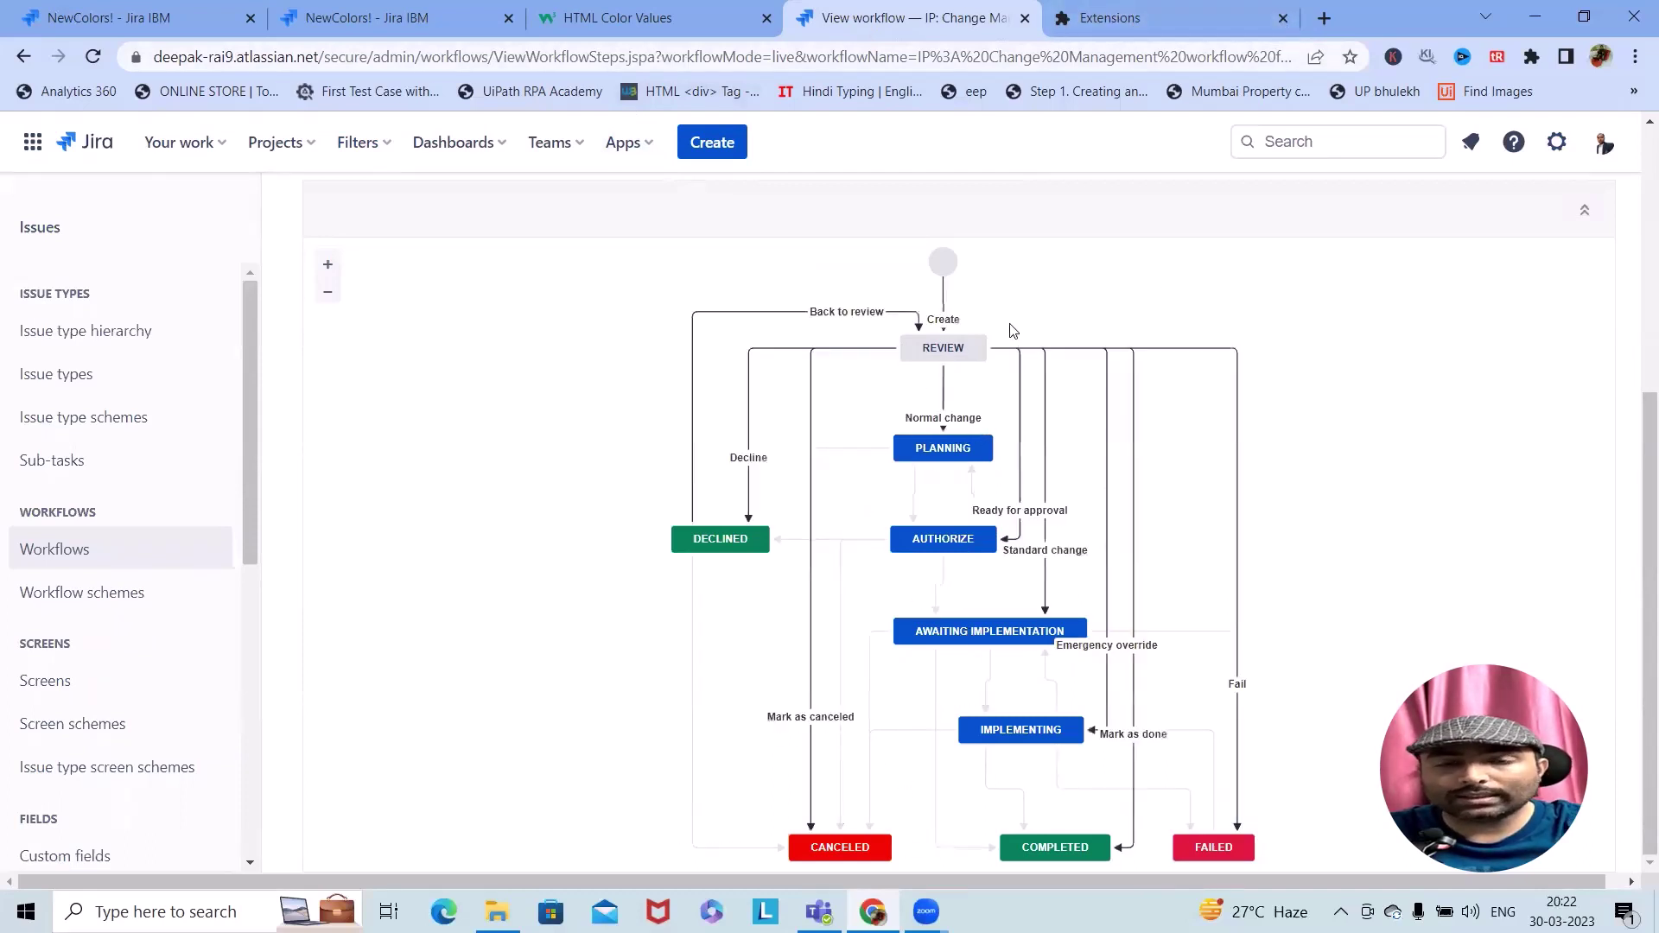
Check the Extensions page, open the Abhaya_Project board in a new browser tab, and close the empty tab
{"action": "left_click", "coordinate": [1228, 19]}
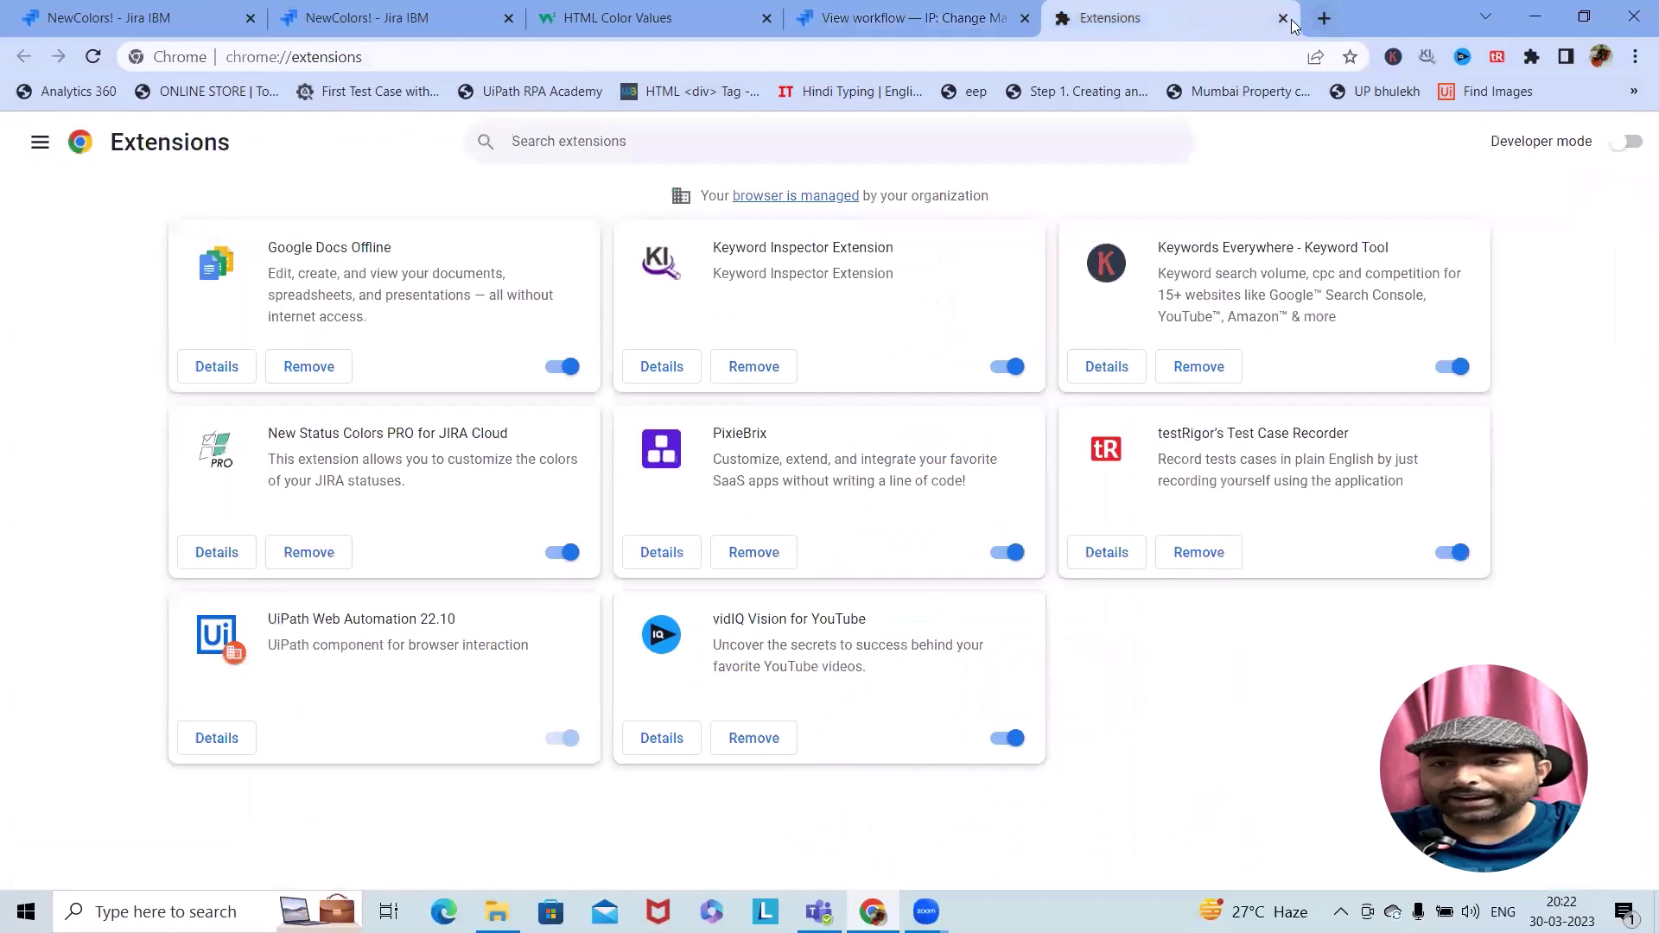
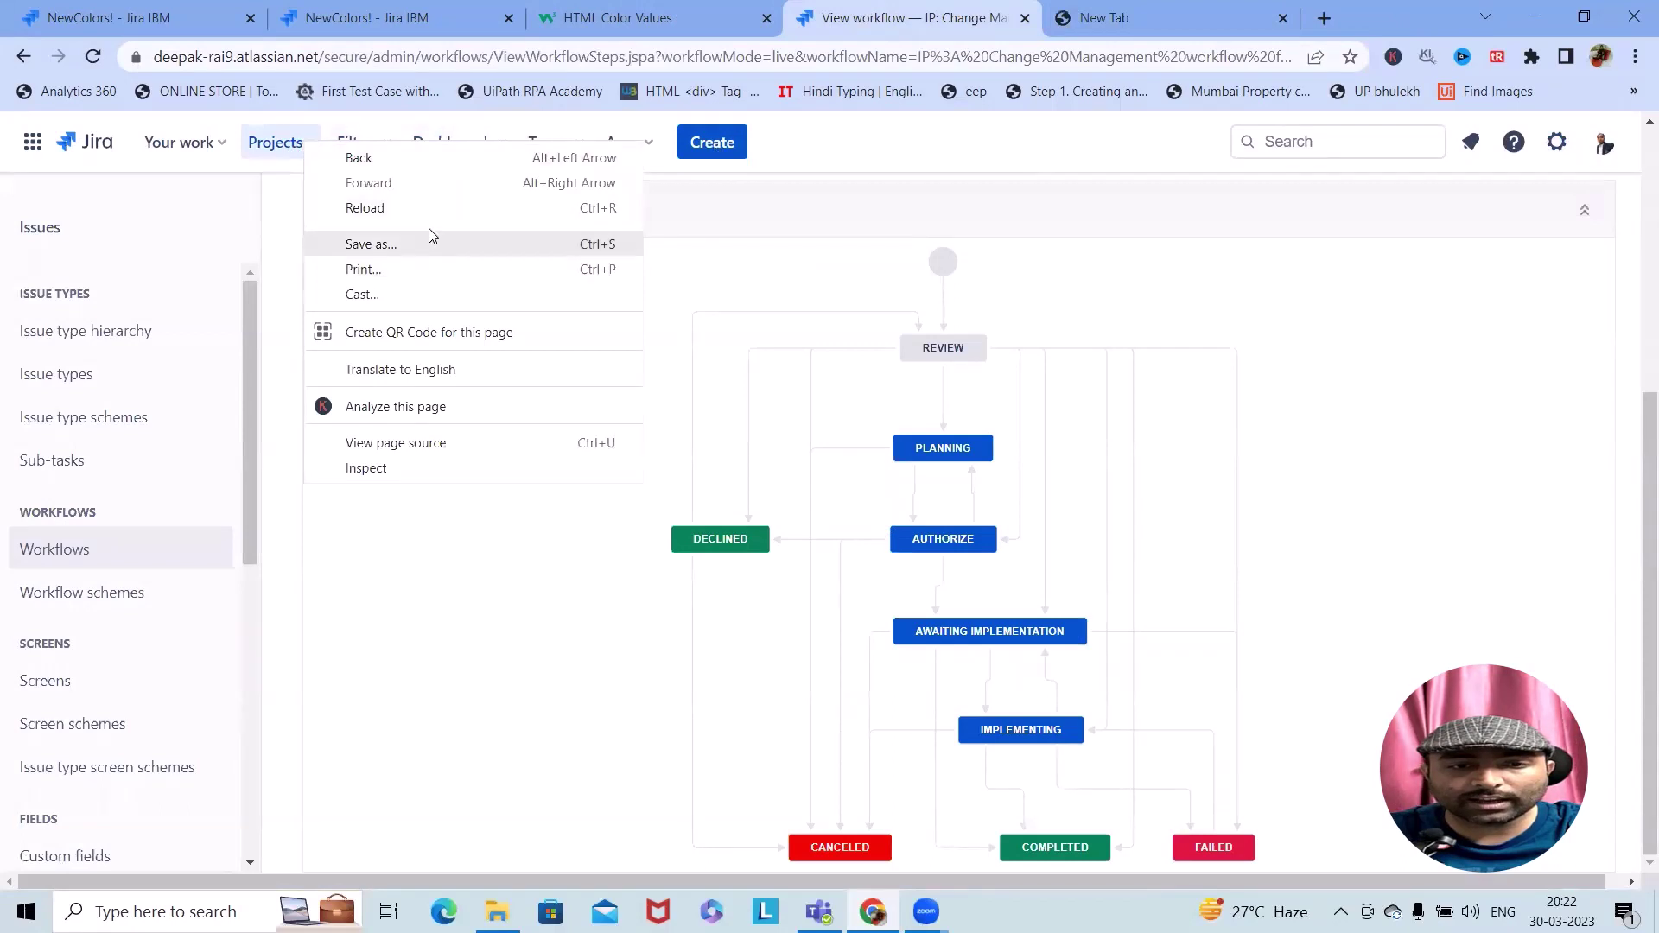
{"action": "left_click", "coordinate": [1158, 249]}
{"action": "left_click", "coordinate": [316, 144]}
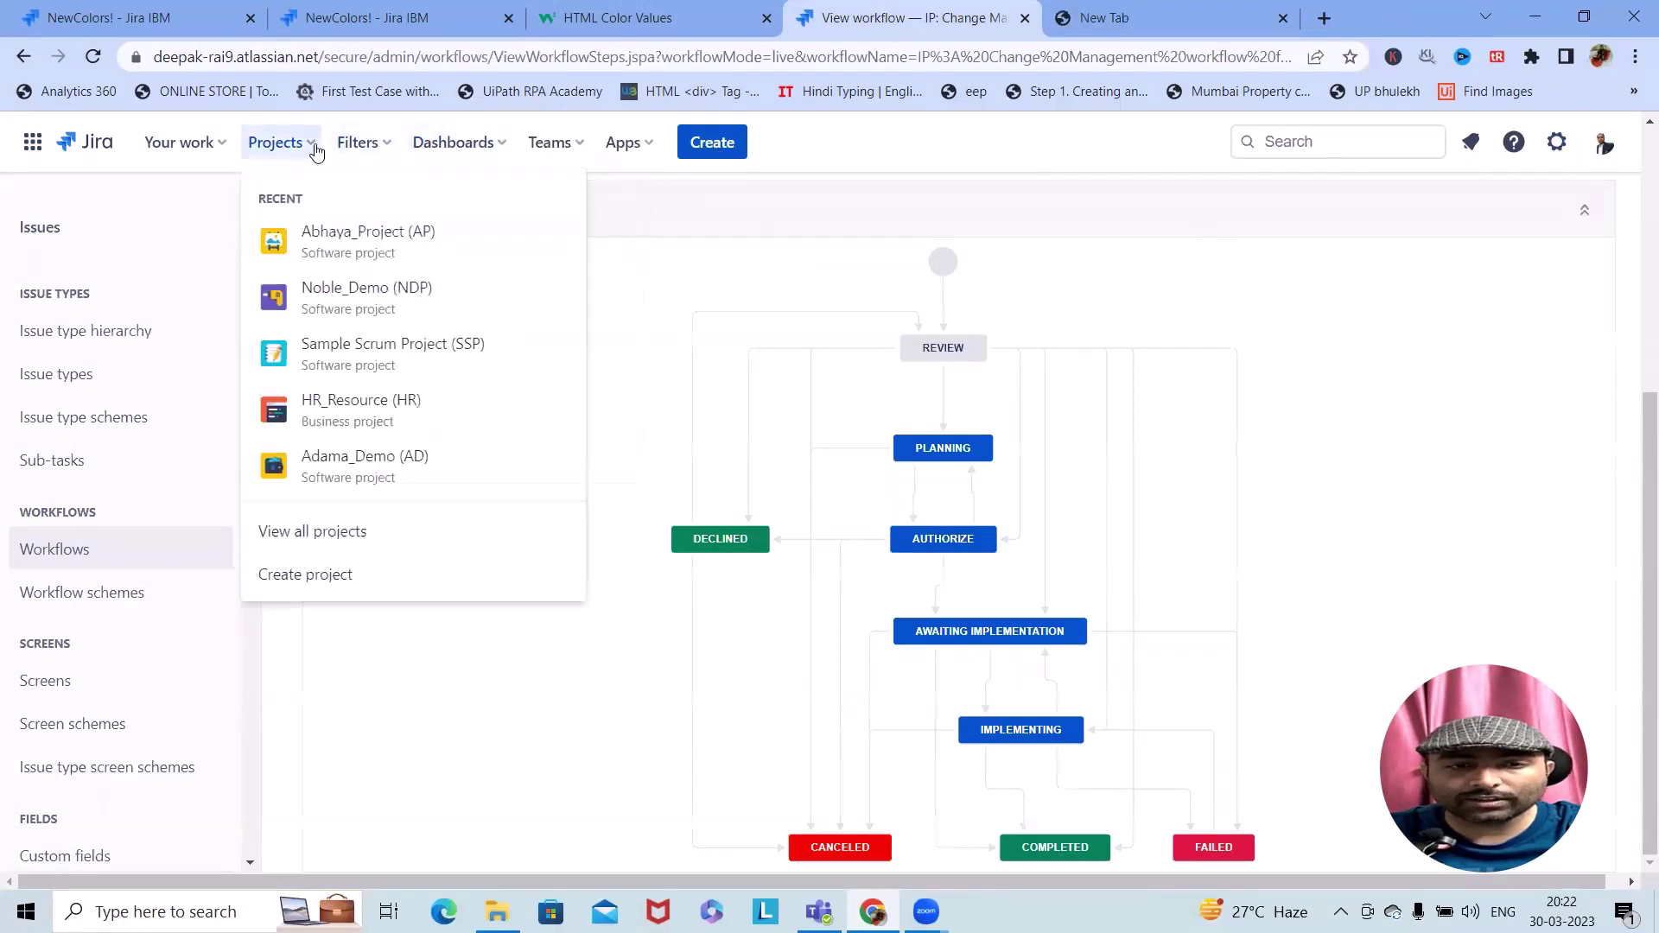
{"action": "right_click", "coordinate": [371, 232]}
{"action": "left_click", "coordinate": [441, 250]}
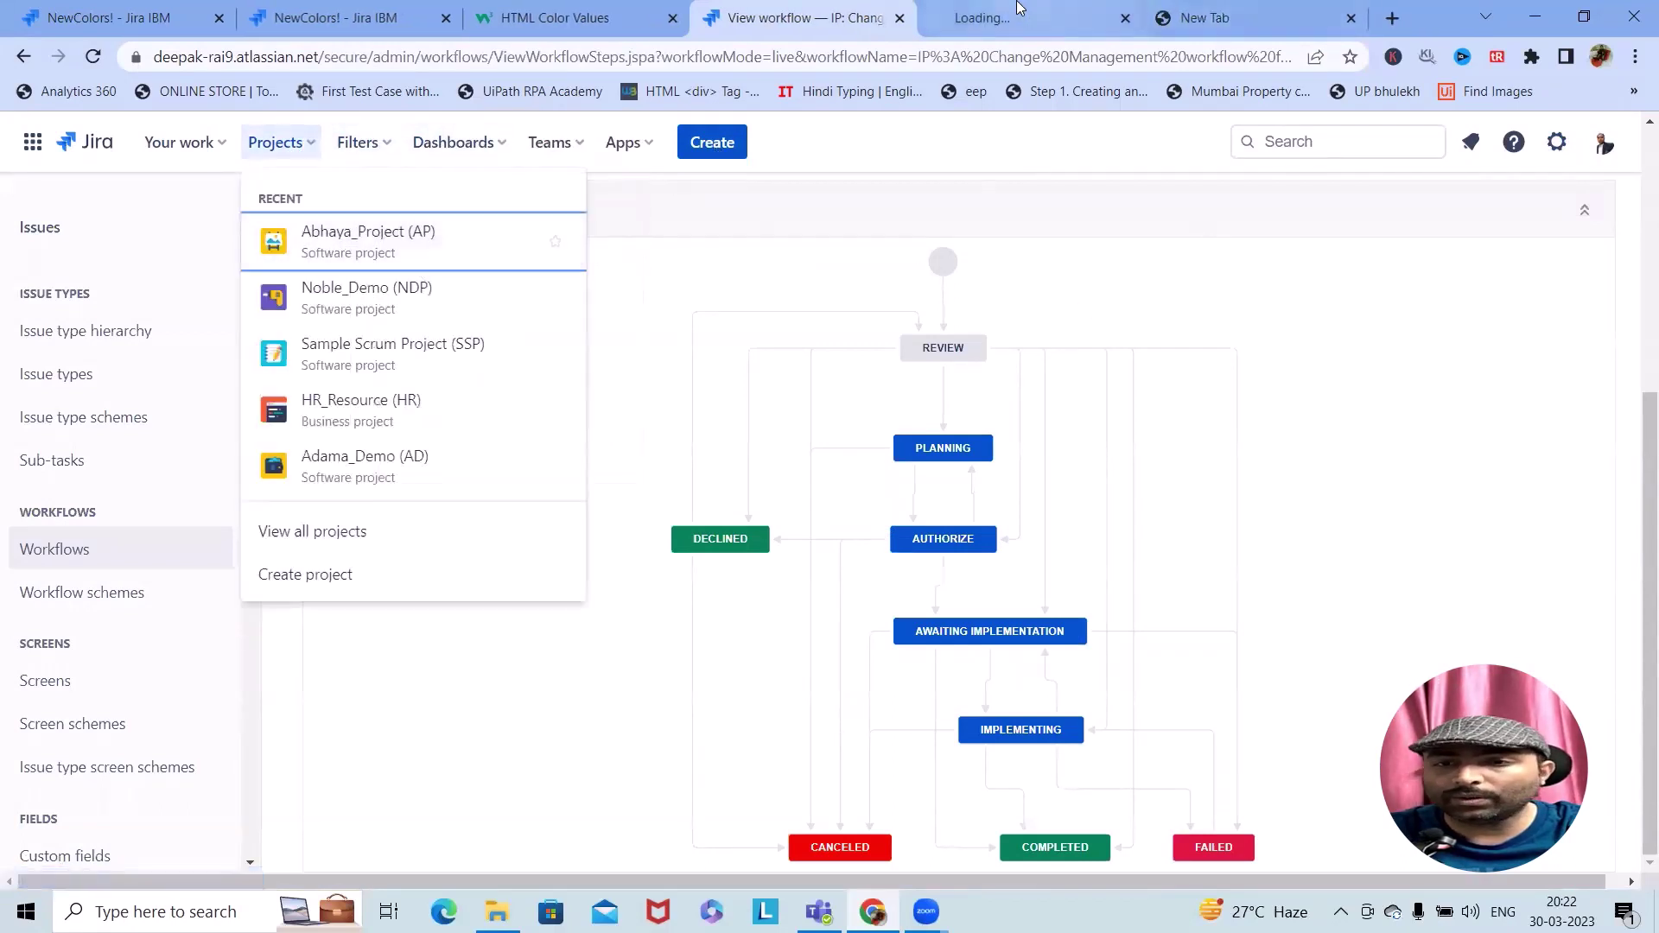
{"action": "left_click", "coordinate": [1029, 18]}
{"action": "left_click", "coordinate": [1208, 19]}
{"action": "left_click", "coordinate": [1335, 17]}
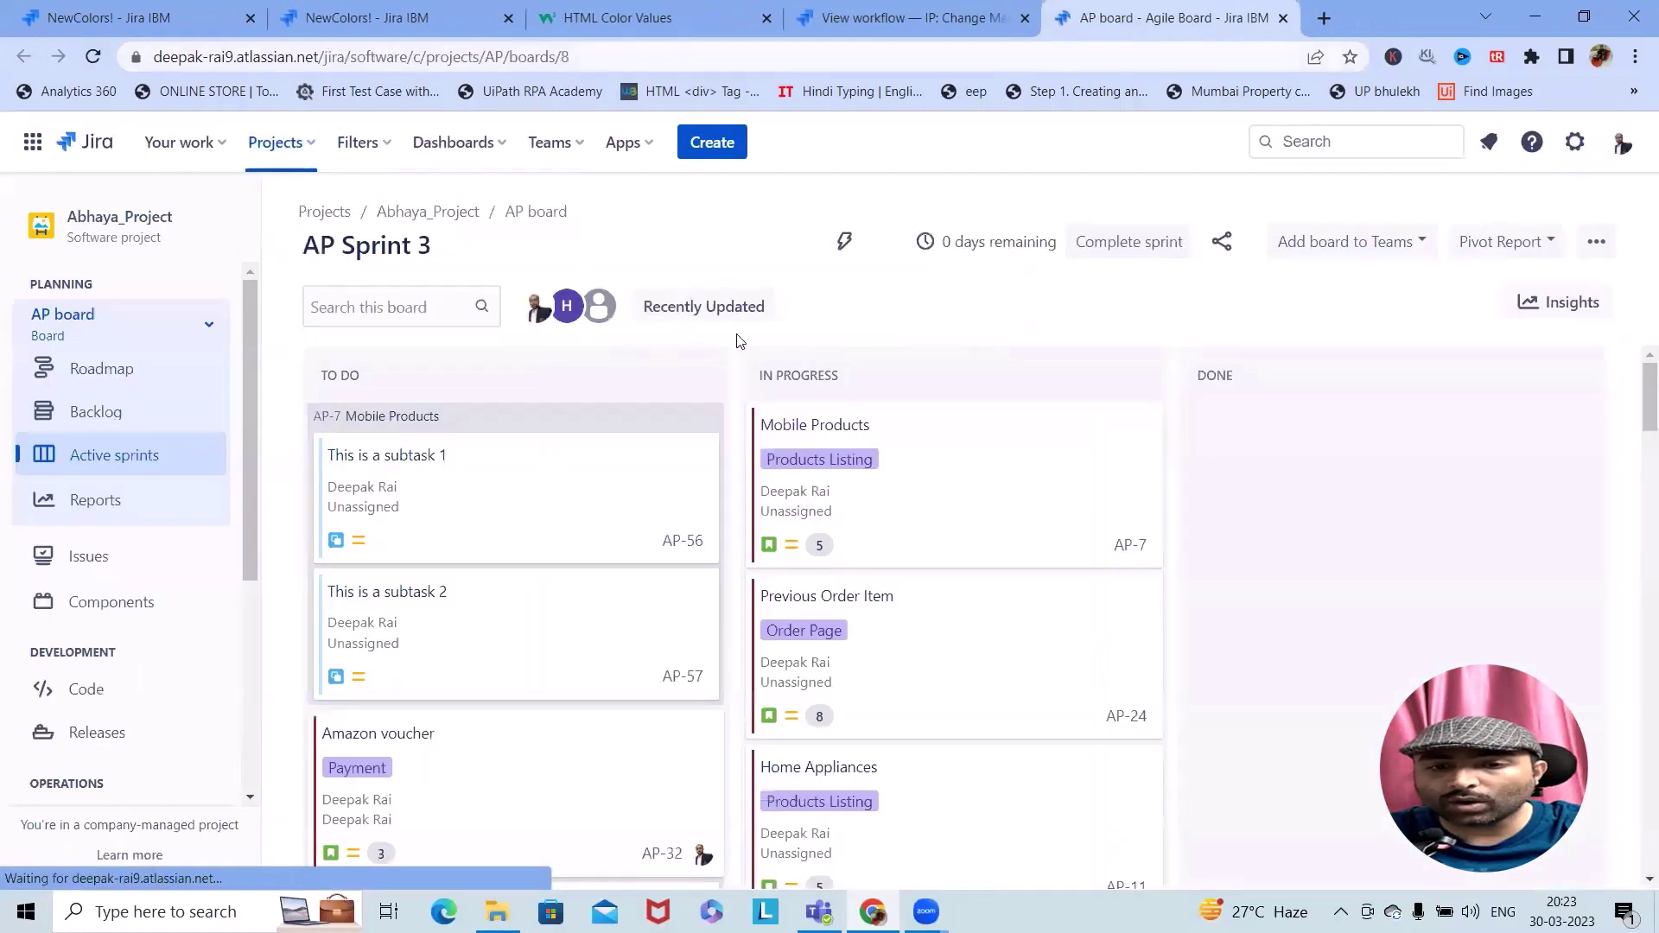
Open the Statuses page in the Issues settings and check the status names in the change management workflow diagram
{"action": "left_click", "coordinate": [1576, 142]}
{"action": "left_click", "coordinate": [1186, 624]}
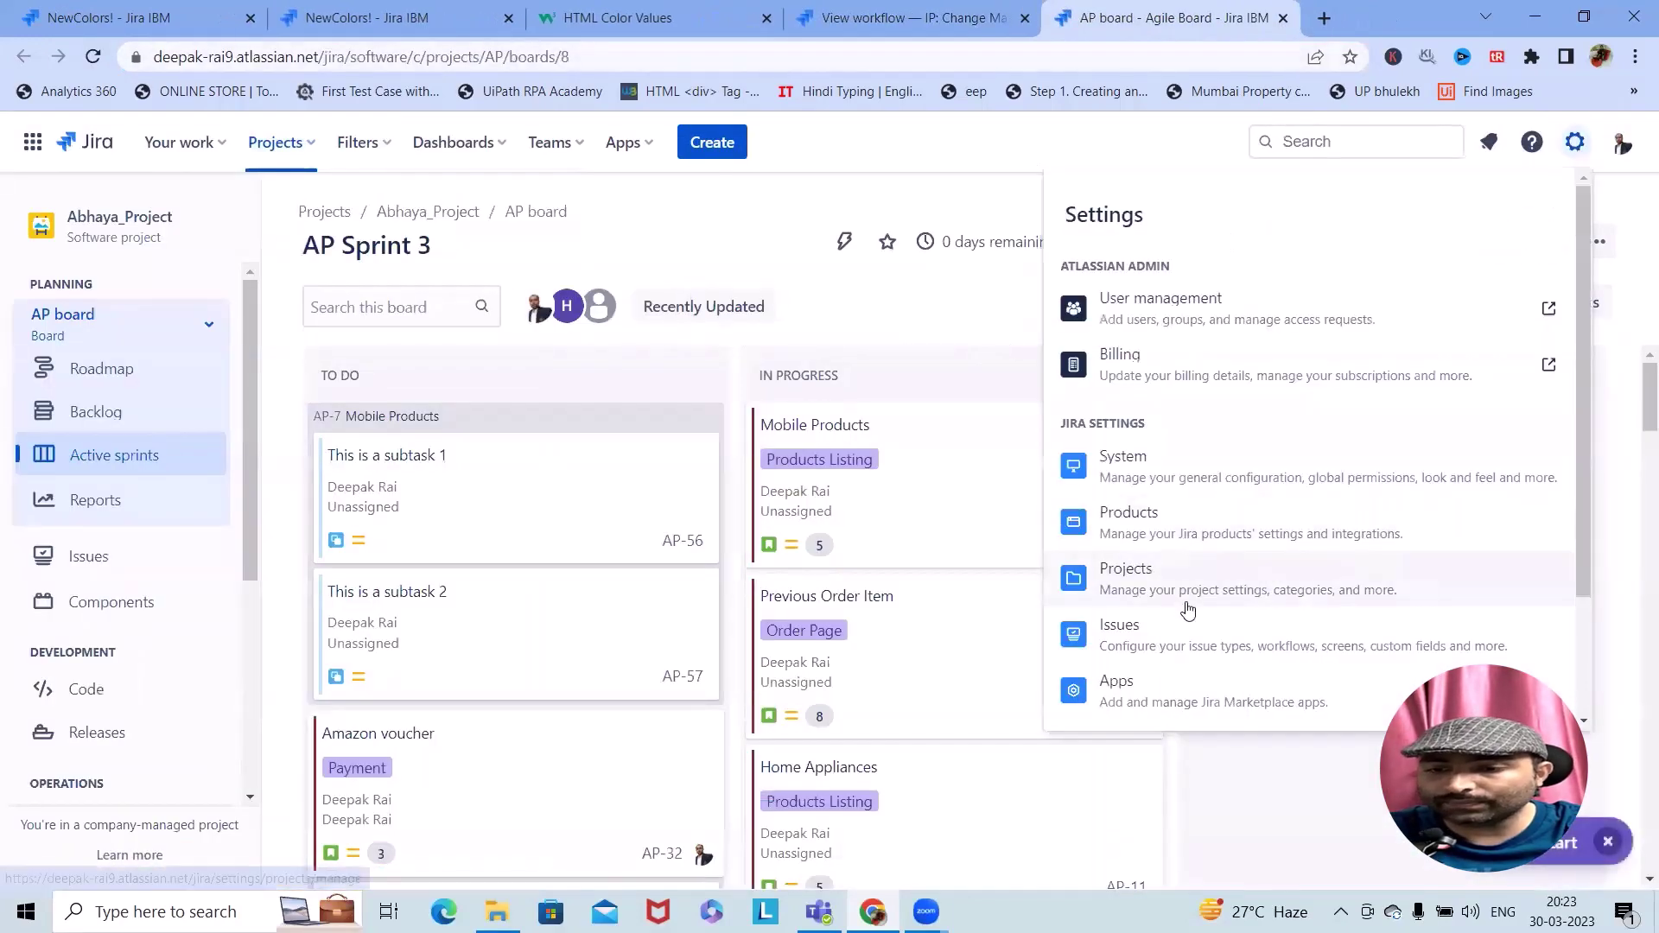
{"action": "left_click", "coordinate": [77, 659]}
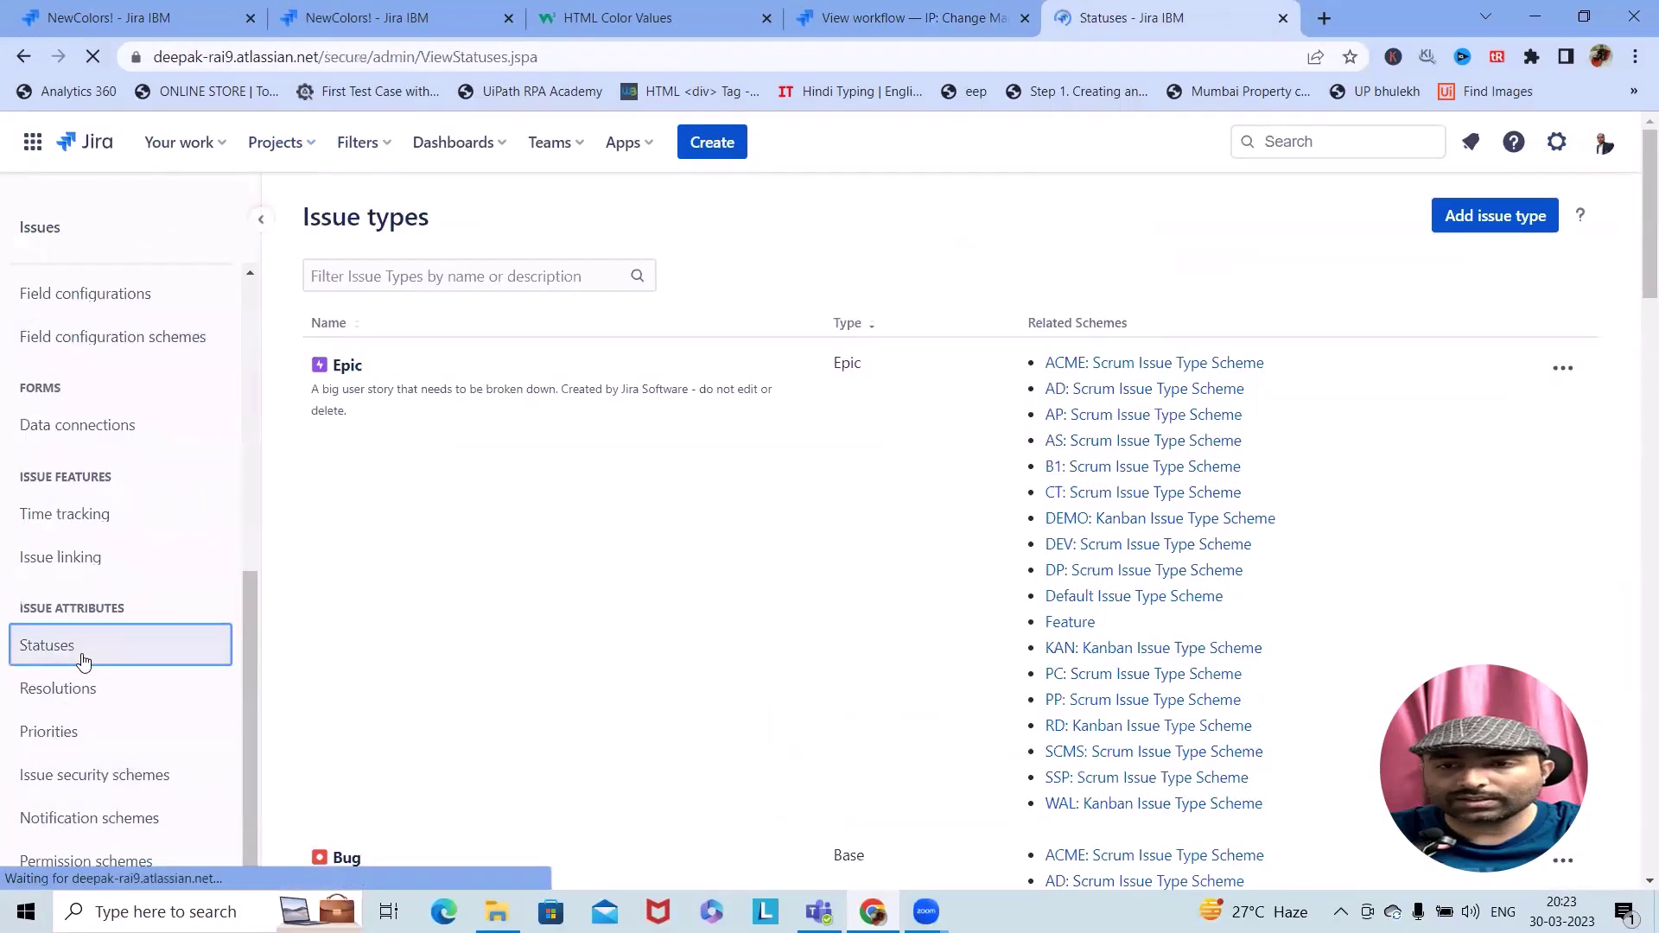
{"action": "scroll", "coordinate": [933, 563], "scroll_direction": "down", "scroll_amount": 1}
{"action": "left_click", "coordinate": [915, 18]}
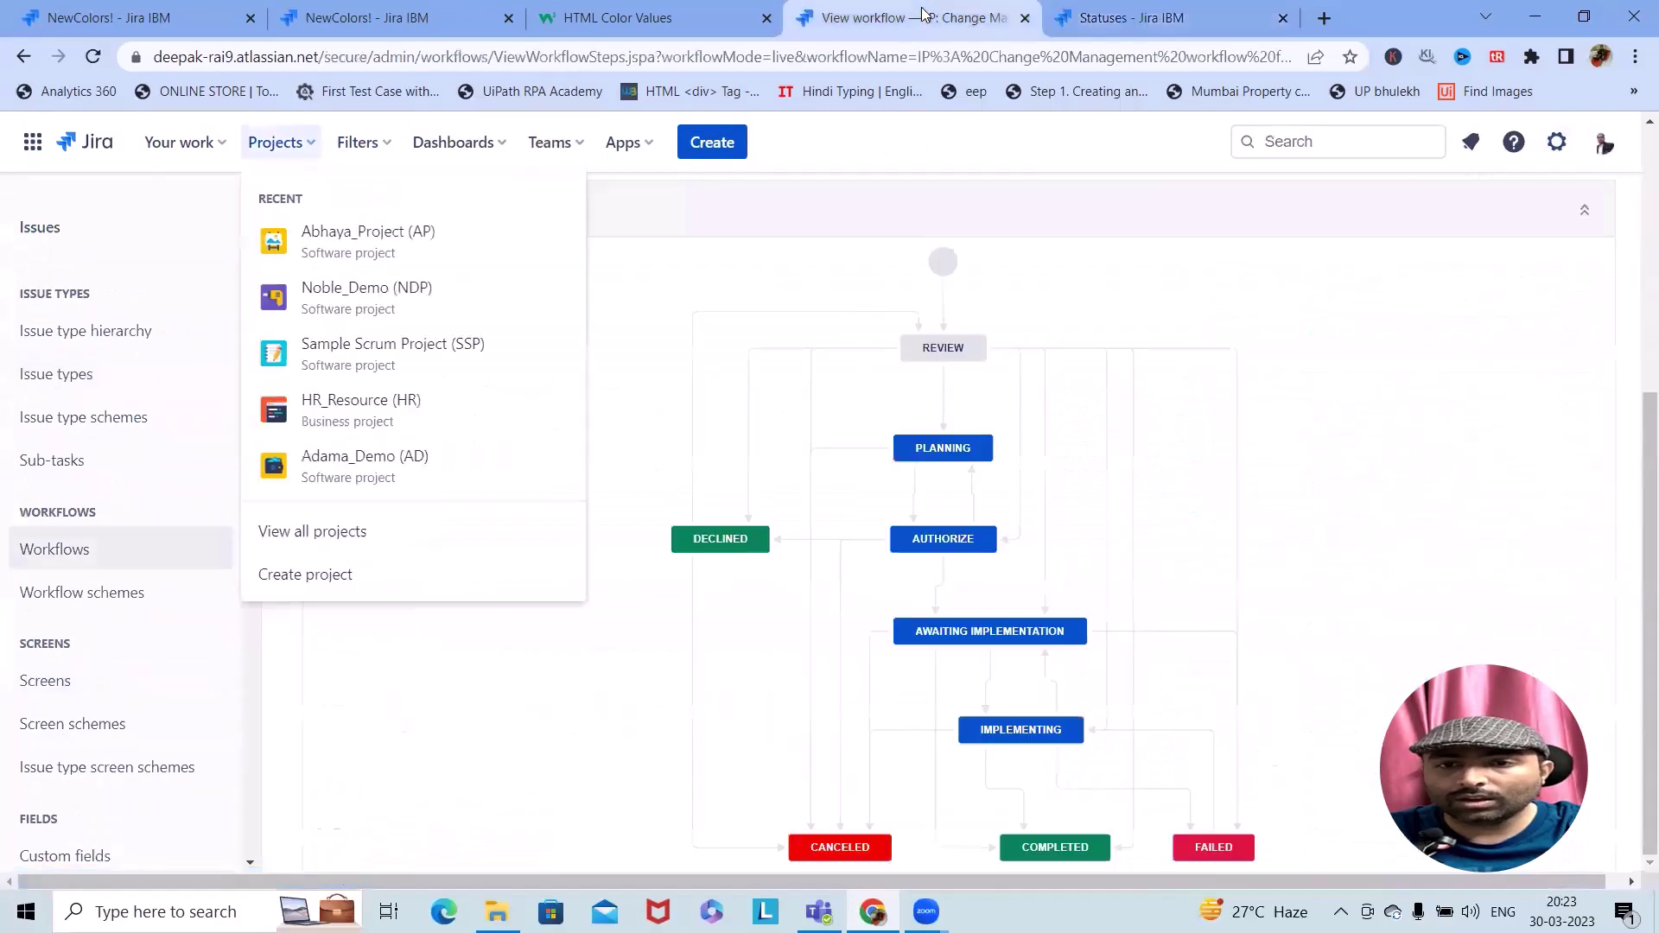
{"action": "left_click", "coordinate": [1149, 19]}
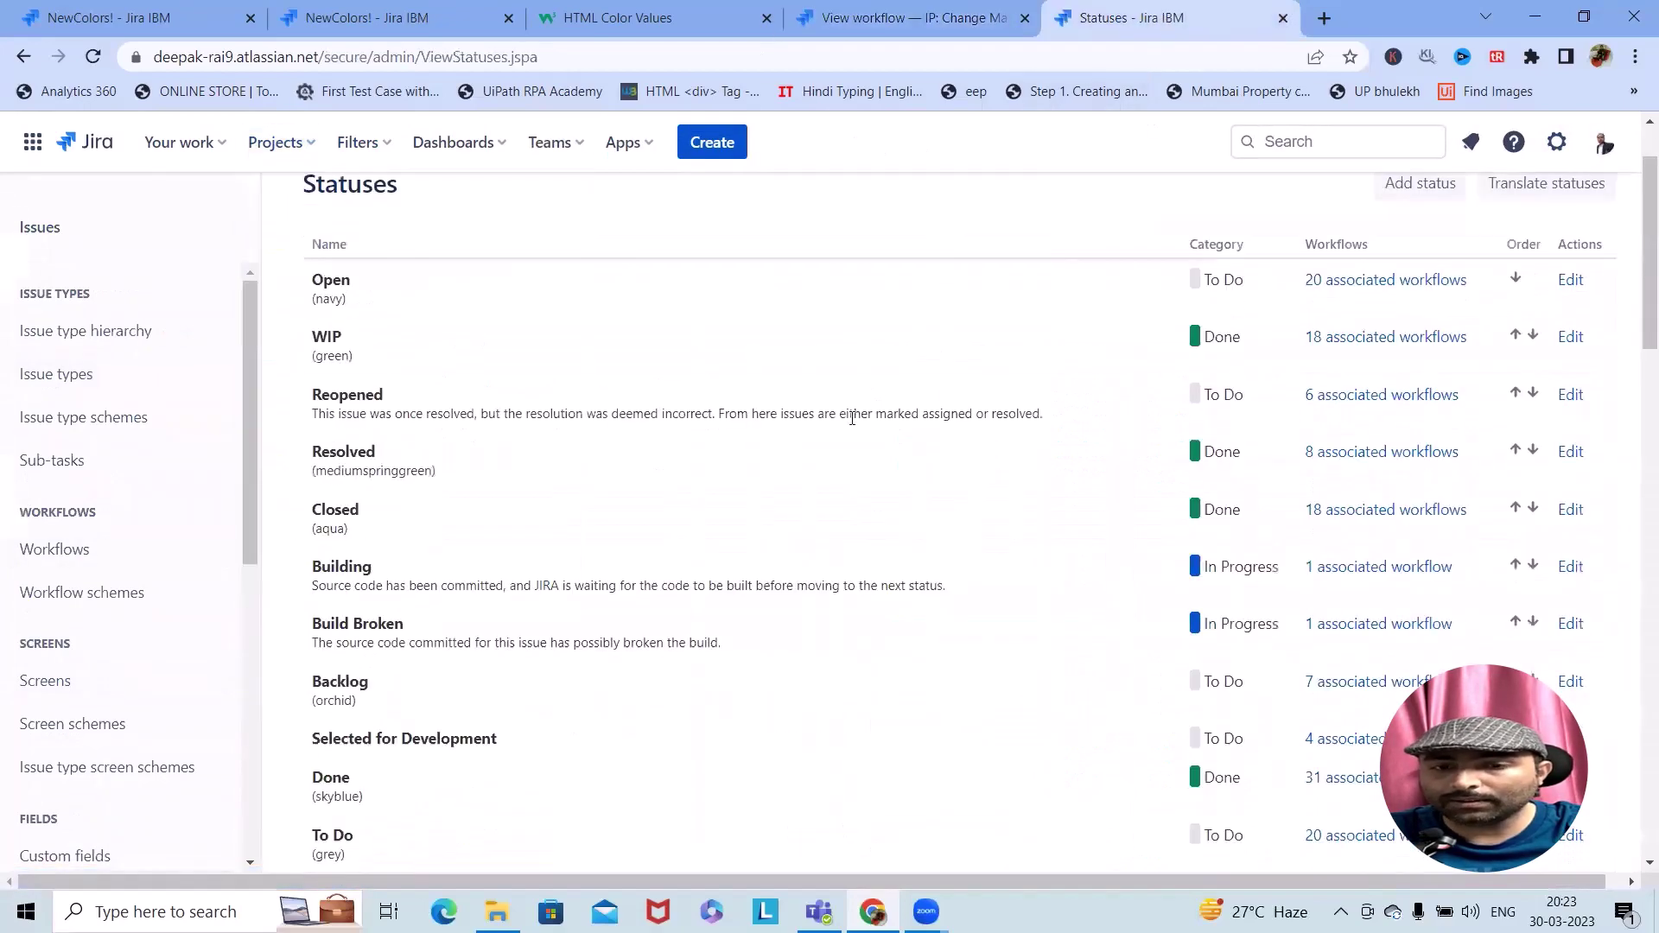
Open the Planning status for editing and copy the color name LightCoral from the HTML Color Values page
{"action": "scroll", "coordinate": [489, 662], "scroll_direction": "down", "scroll_amount": 12}
{"action": "scroll", "coordinate": [502, 657], "scroll_direction": "down", "scroll_amount": 6}
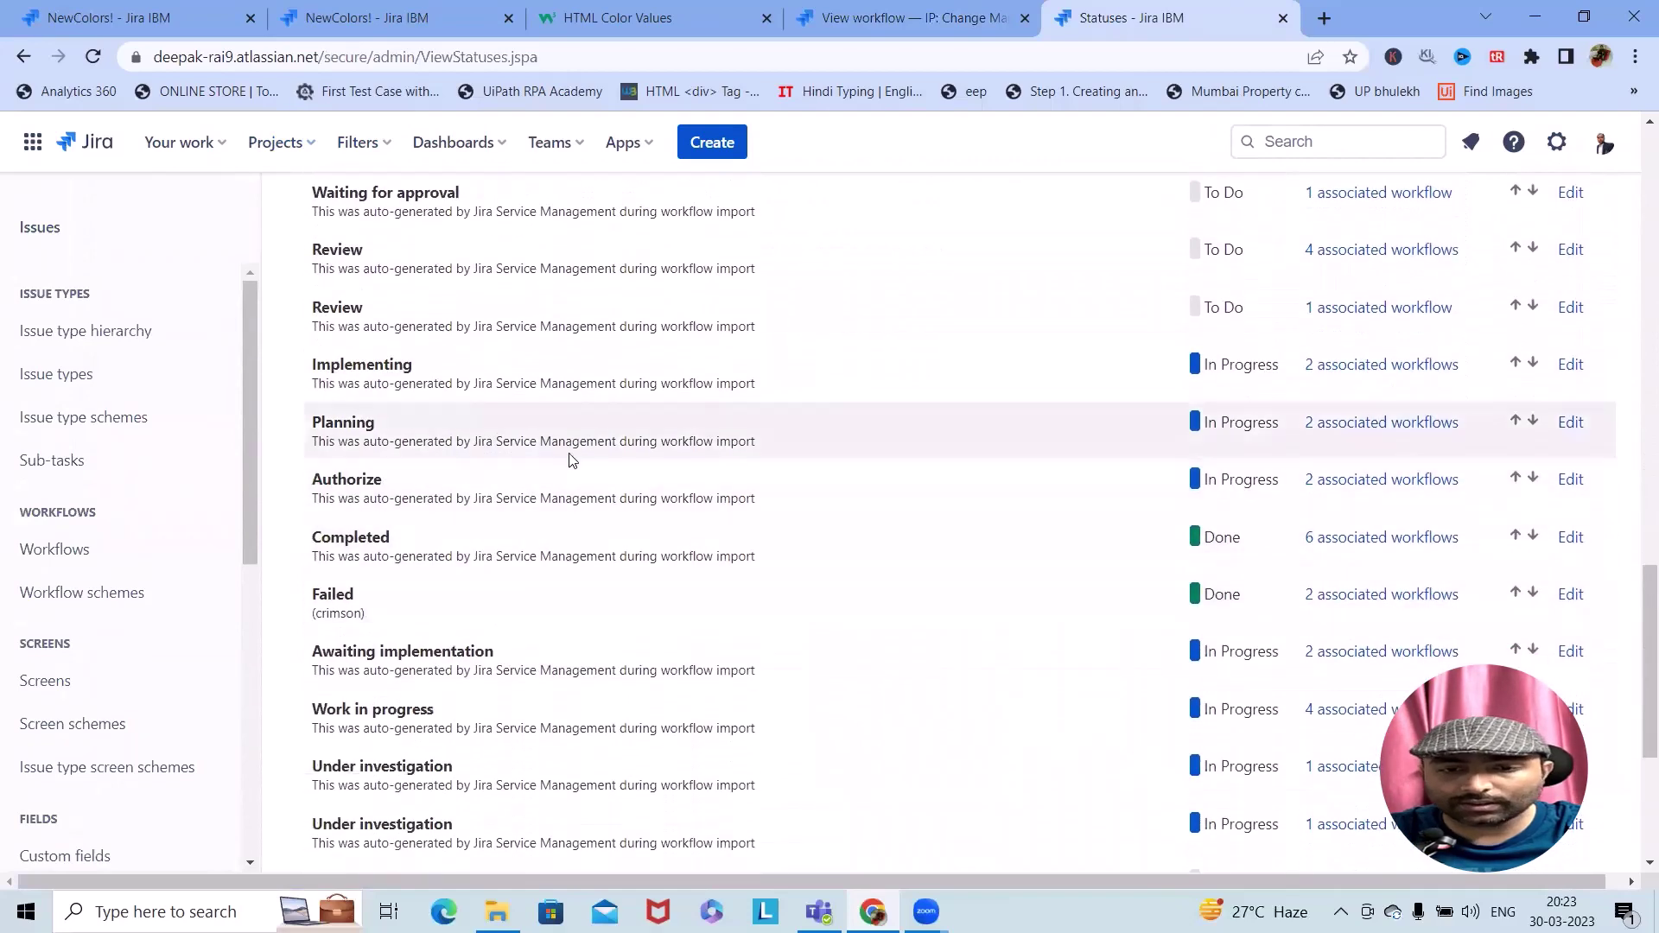
{"action": "left_click", "coordinate": [1568, 423]}
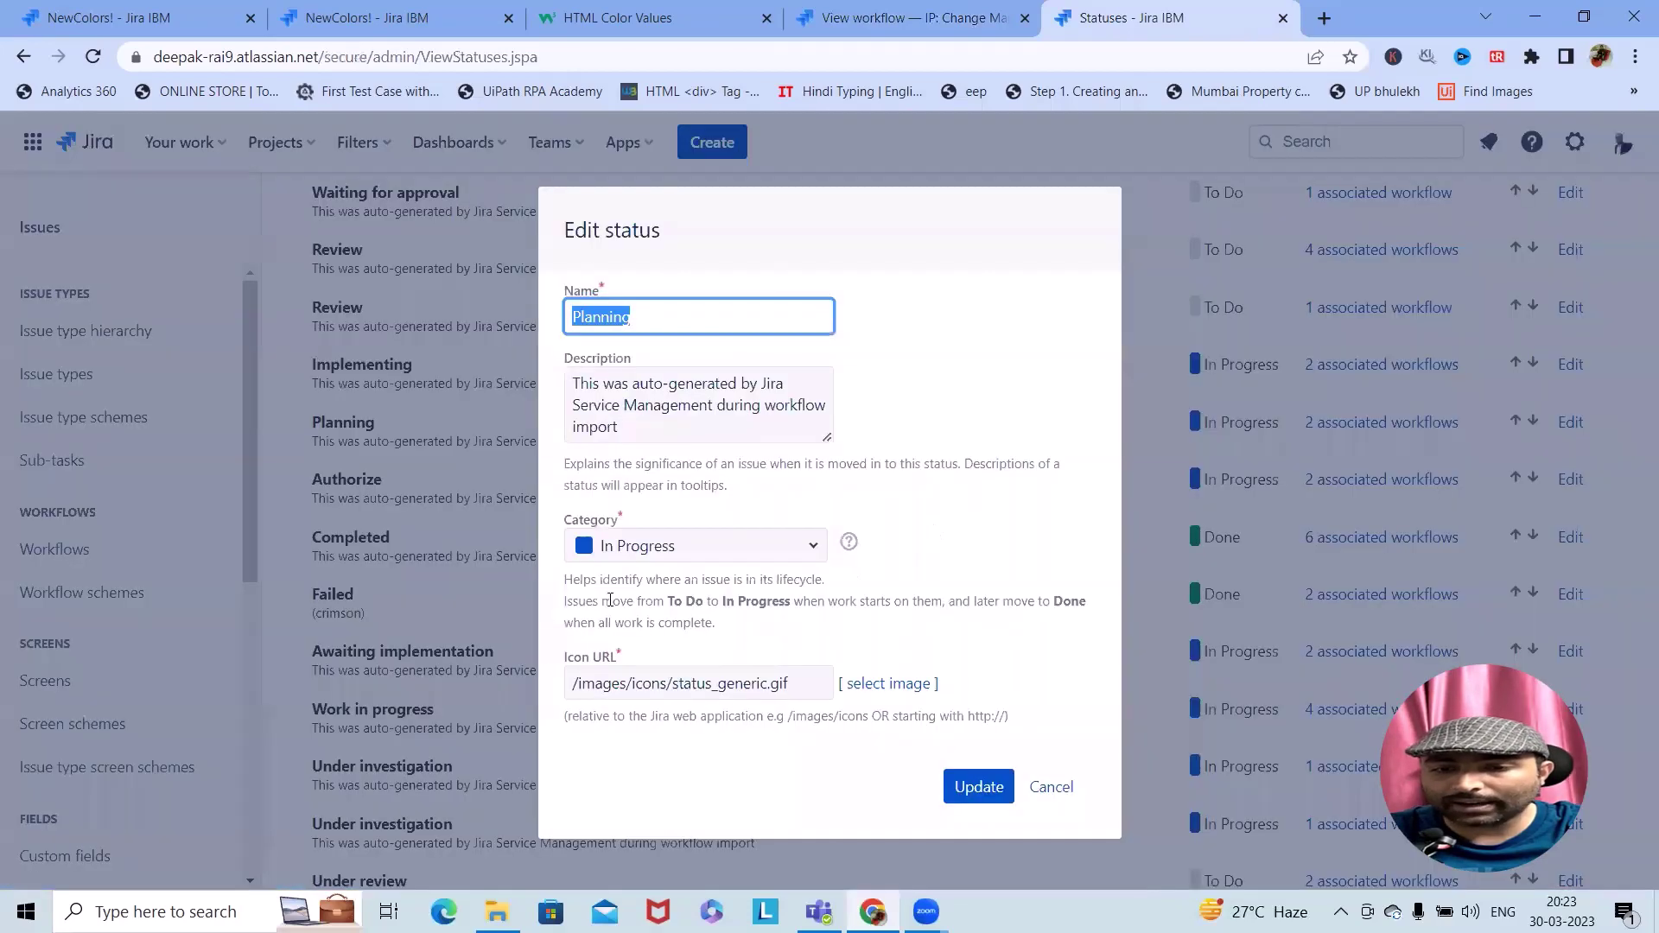
{"action": "left_click", "coordinate": [676, 10]}
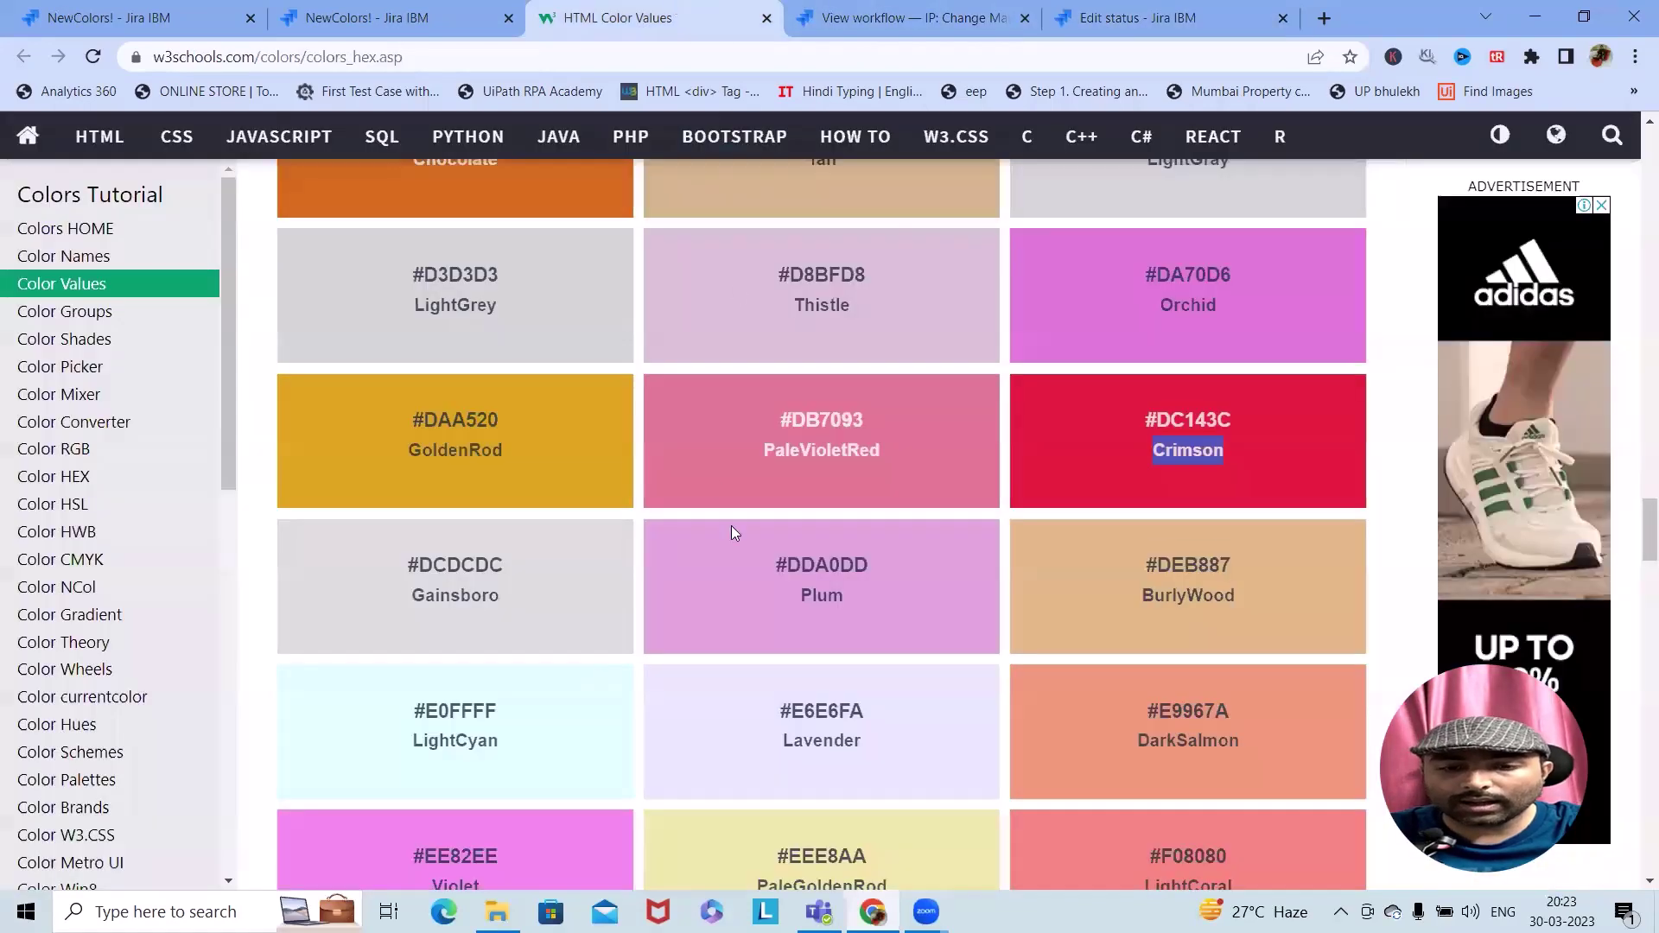
{"action": "scroll", "coordinate": [731, 526], "scroll_direction": "down", "scroll_amount": 1}
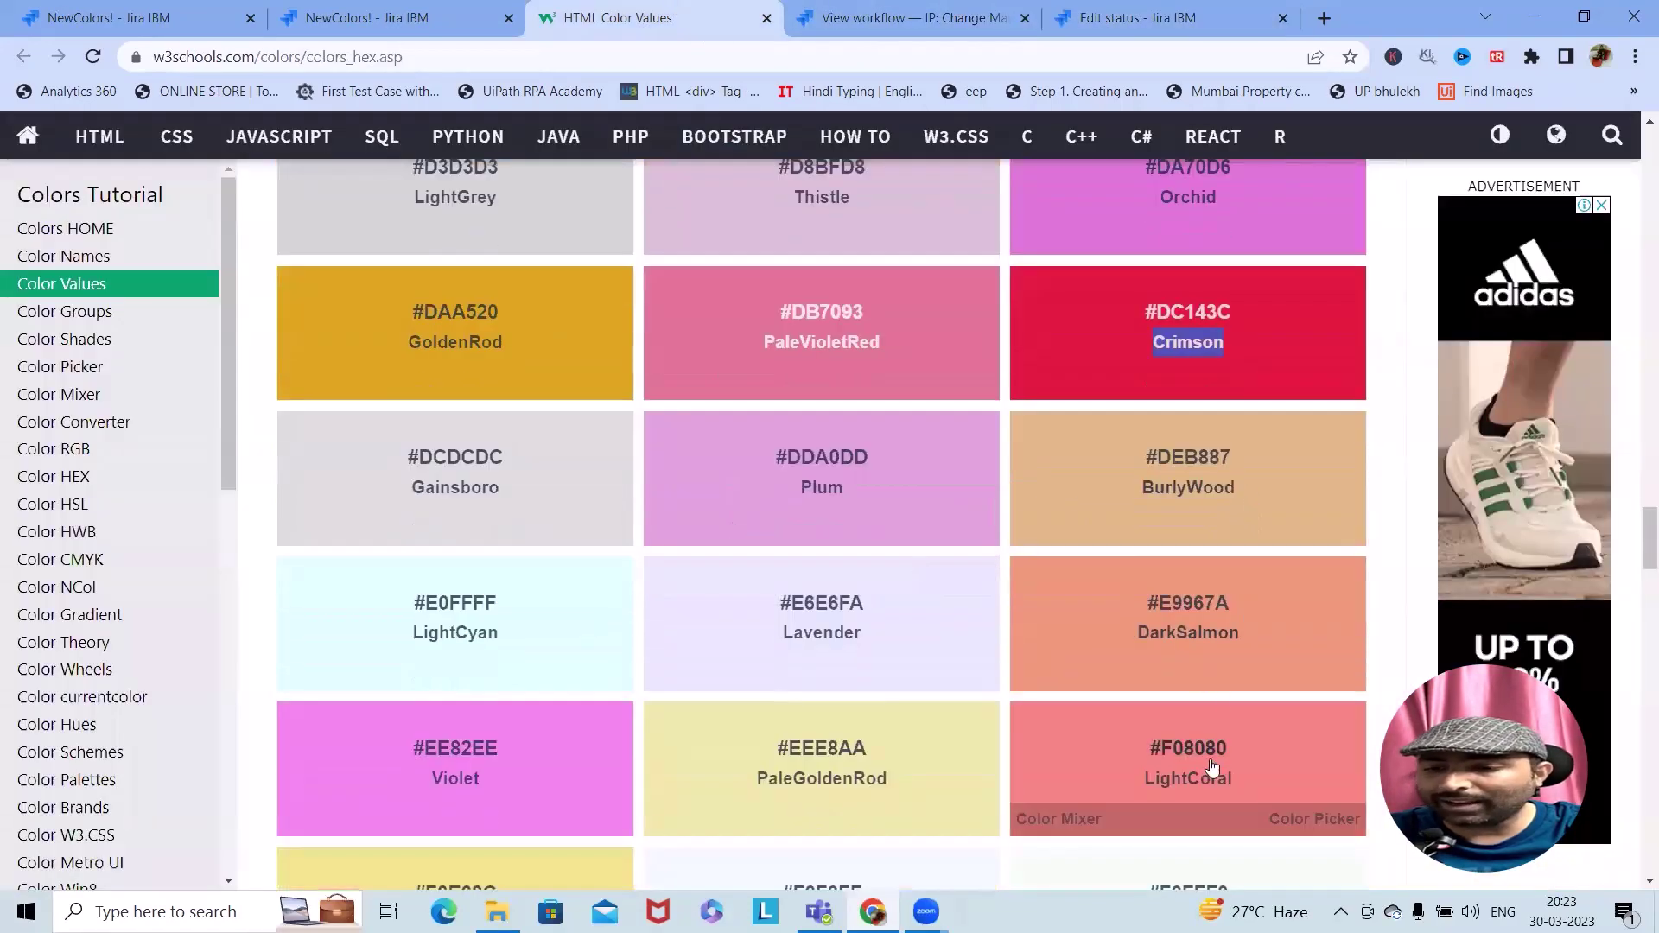
{"action": "left_click_drag", "start_coordinate": [1239, 780], "coordinate": [1154, 775]}
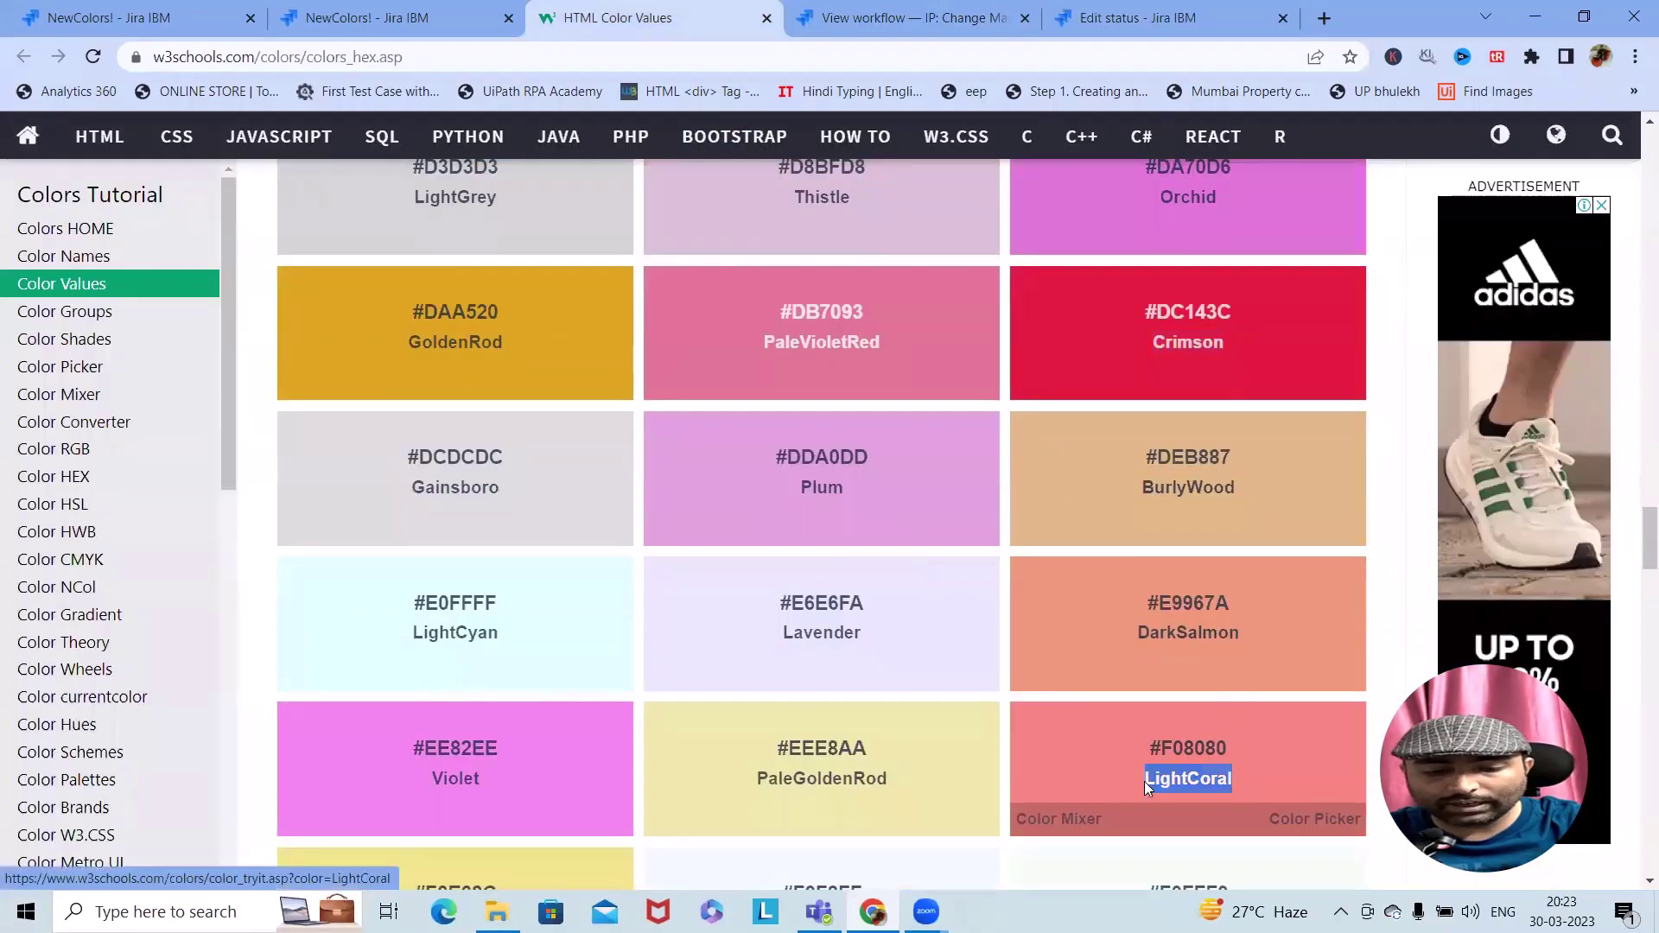
Replace the Planning status's description with (lightcoral) and save the status
{"action": "left_click", "coordinate": [1127, 17]}
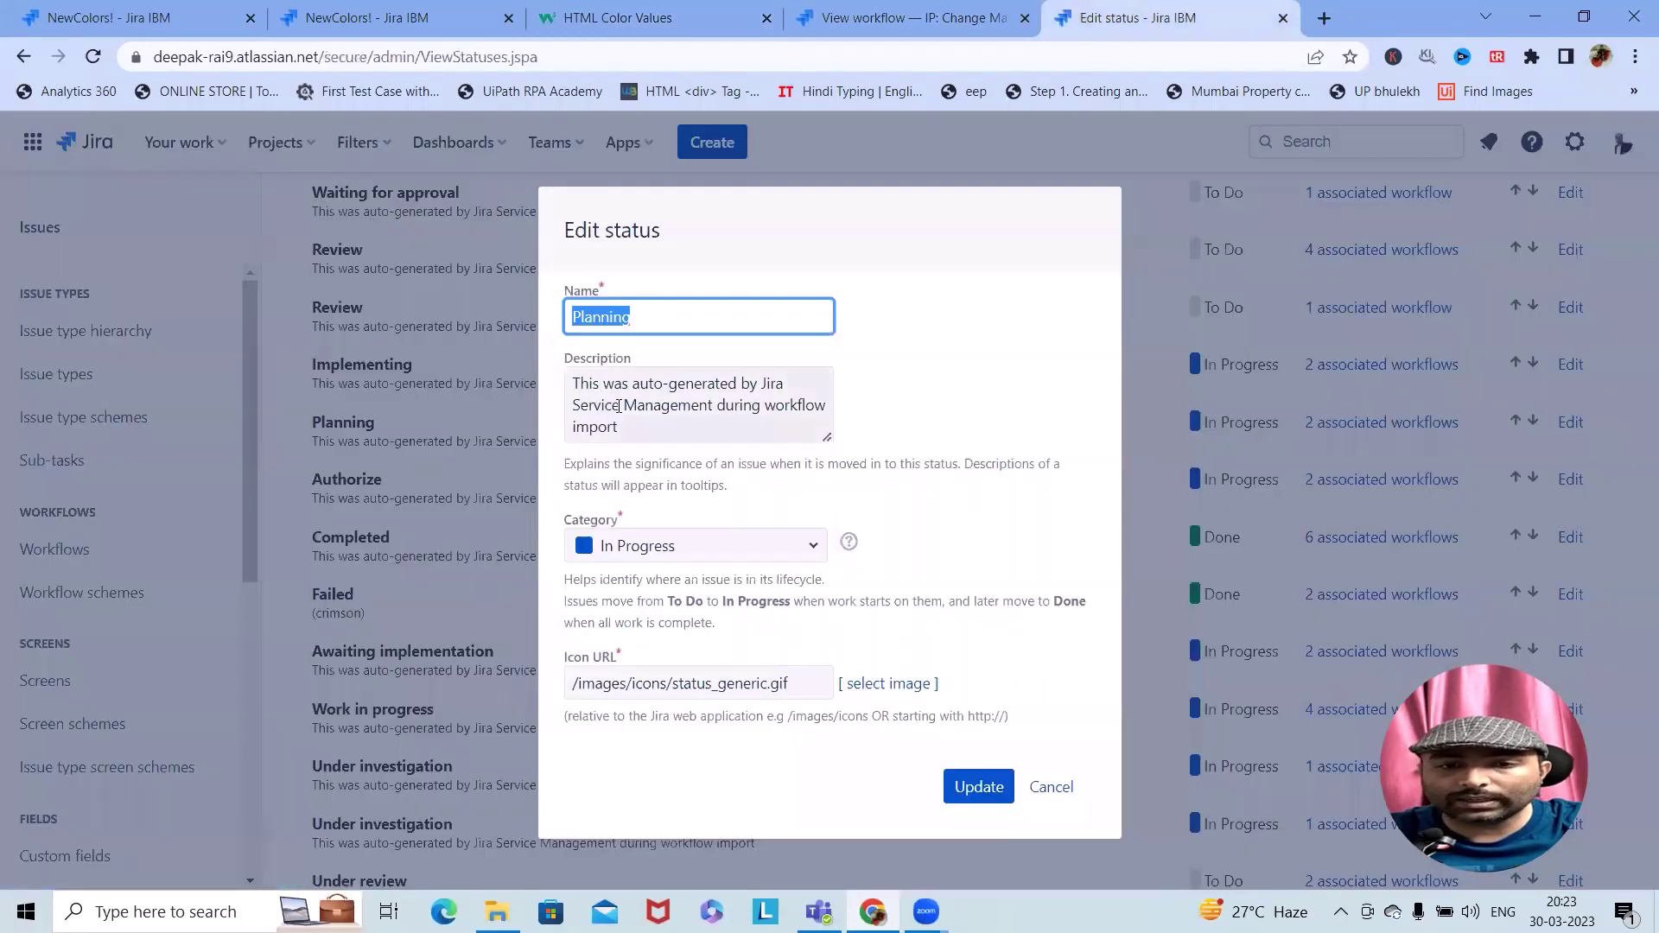
{"action": "left_click_drag", "start_coordinate": [657, 432], "coordinate": [537, 370]}
{"action": "key", "text": "BackSpace"}
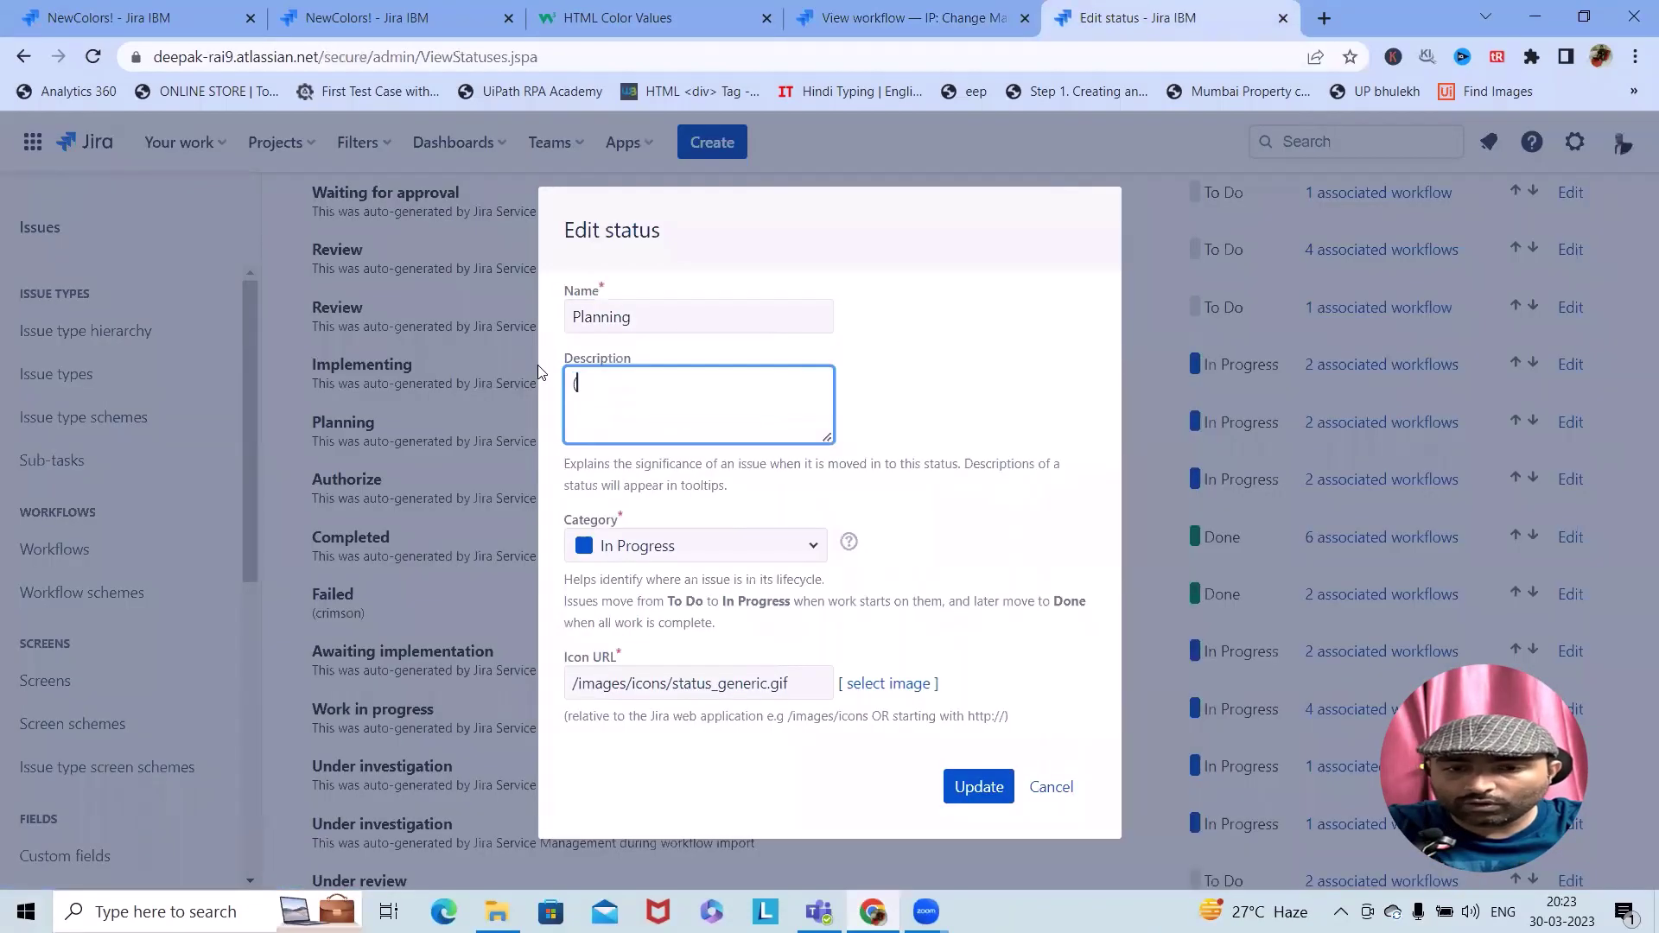
{"action": "type", "text": "(LightCoral"}
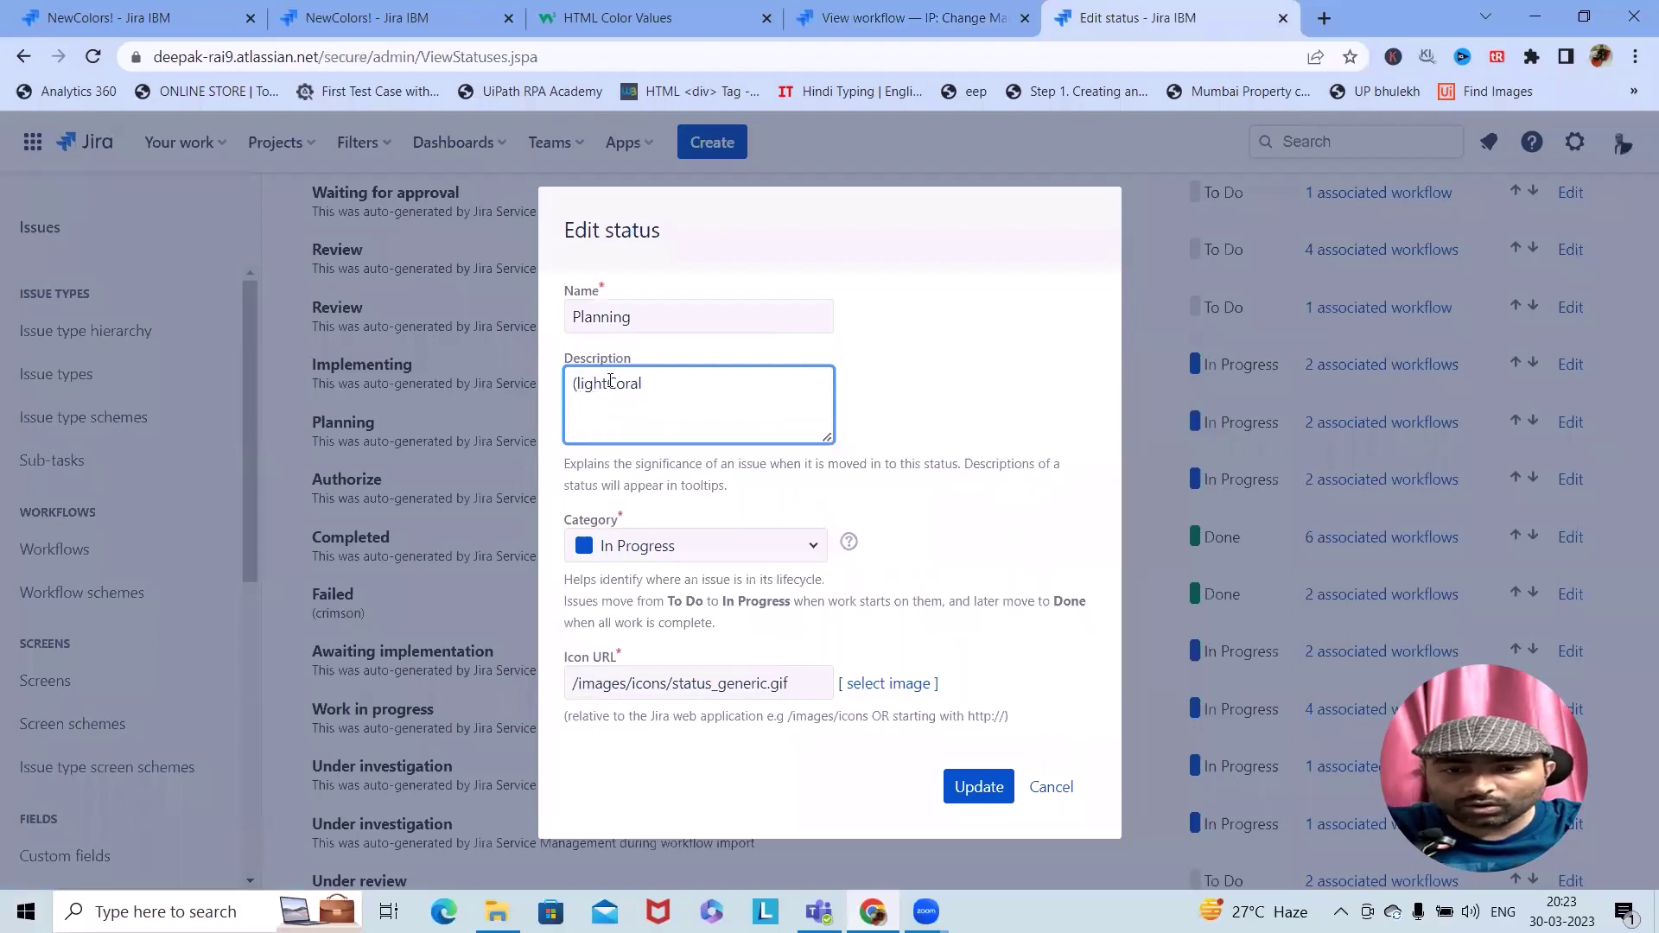
{"action": "left_click", "coordinate": [979, 787]}
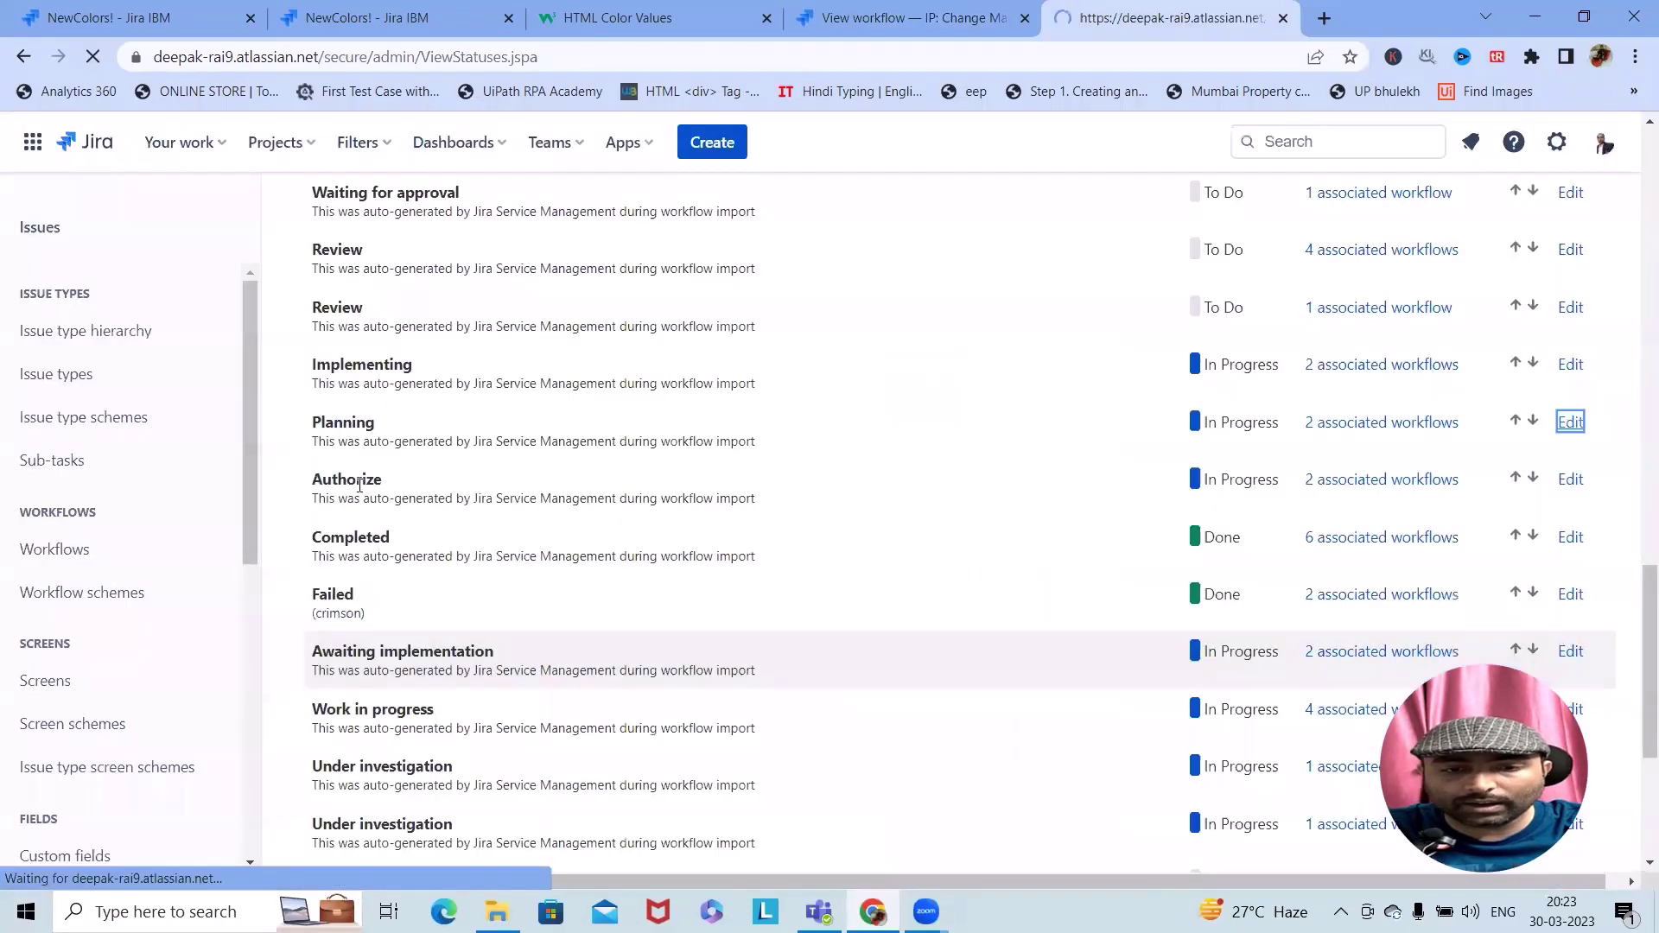
Check the workflow diagram for the next status and copy the color name SandyBrown from the HTML Color Values page
{"action": "left_click", "coordinate": [873, 18]}
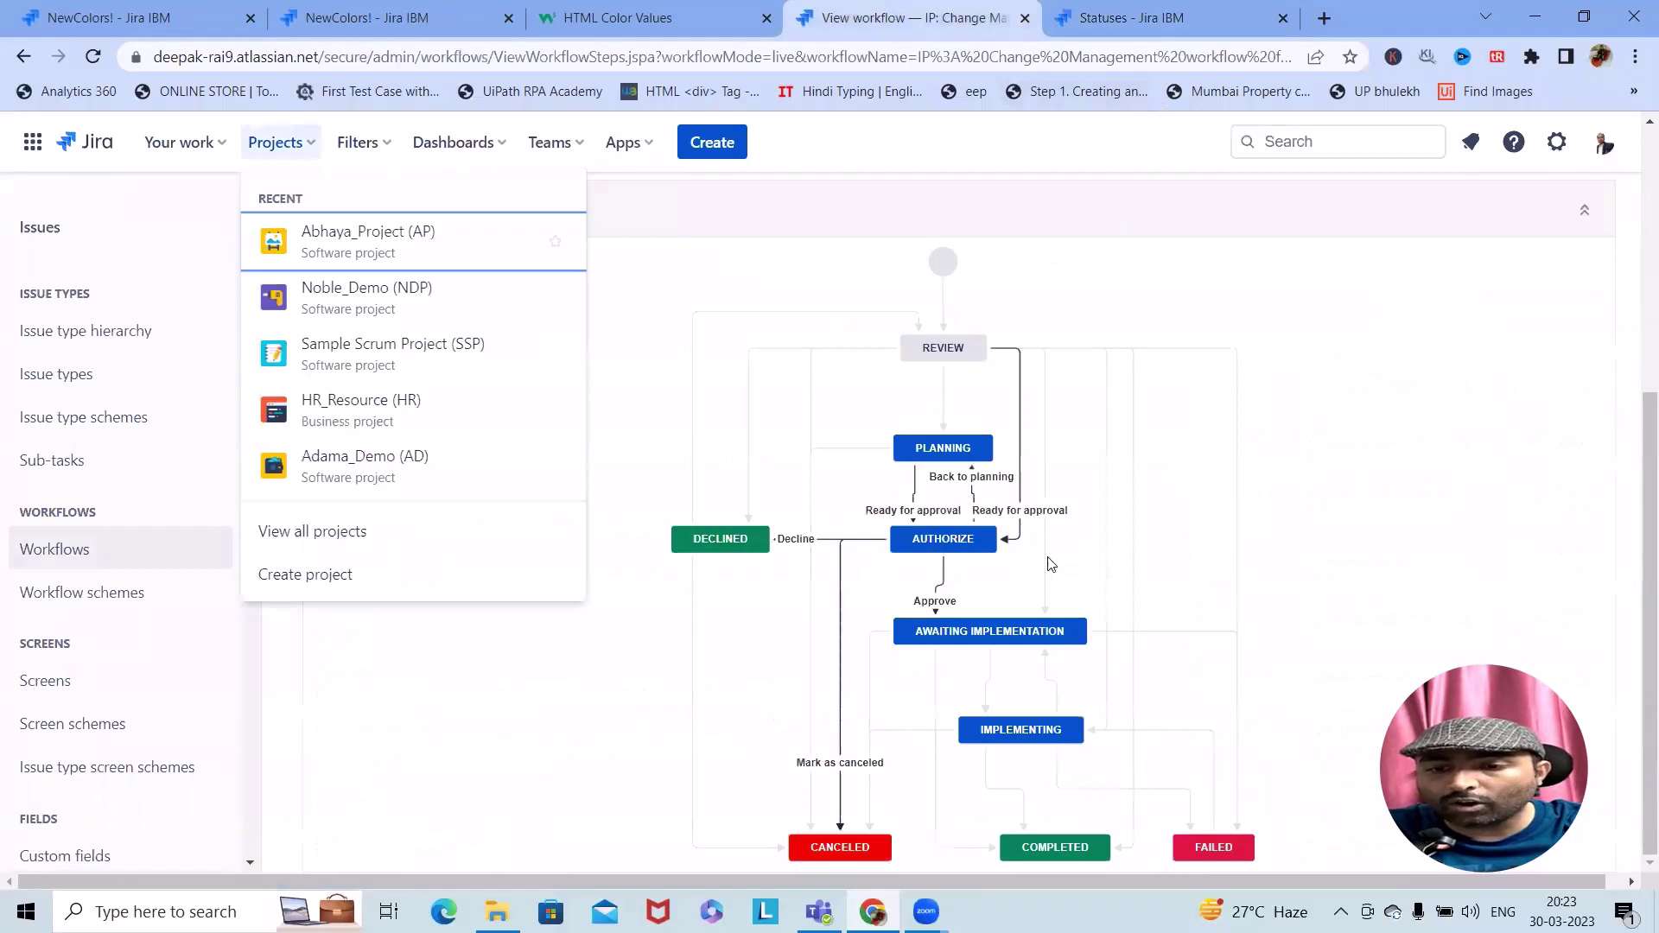
{"action": "key", "text": "ctrl+shift+Tab"}
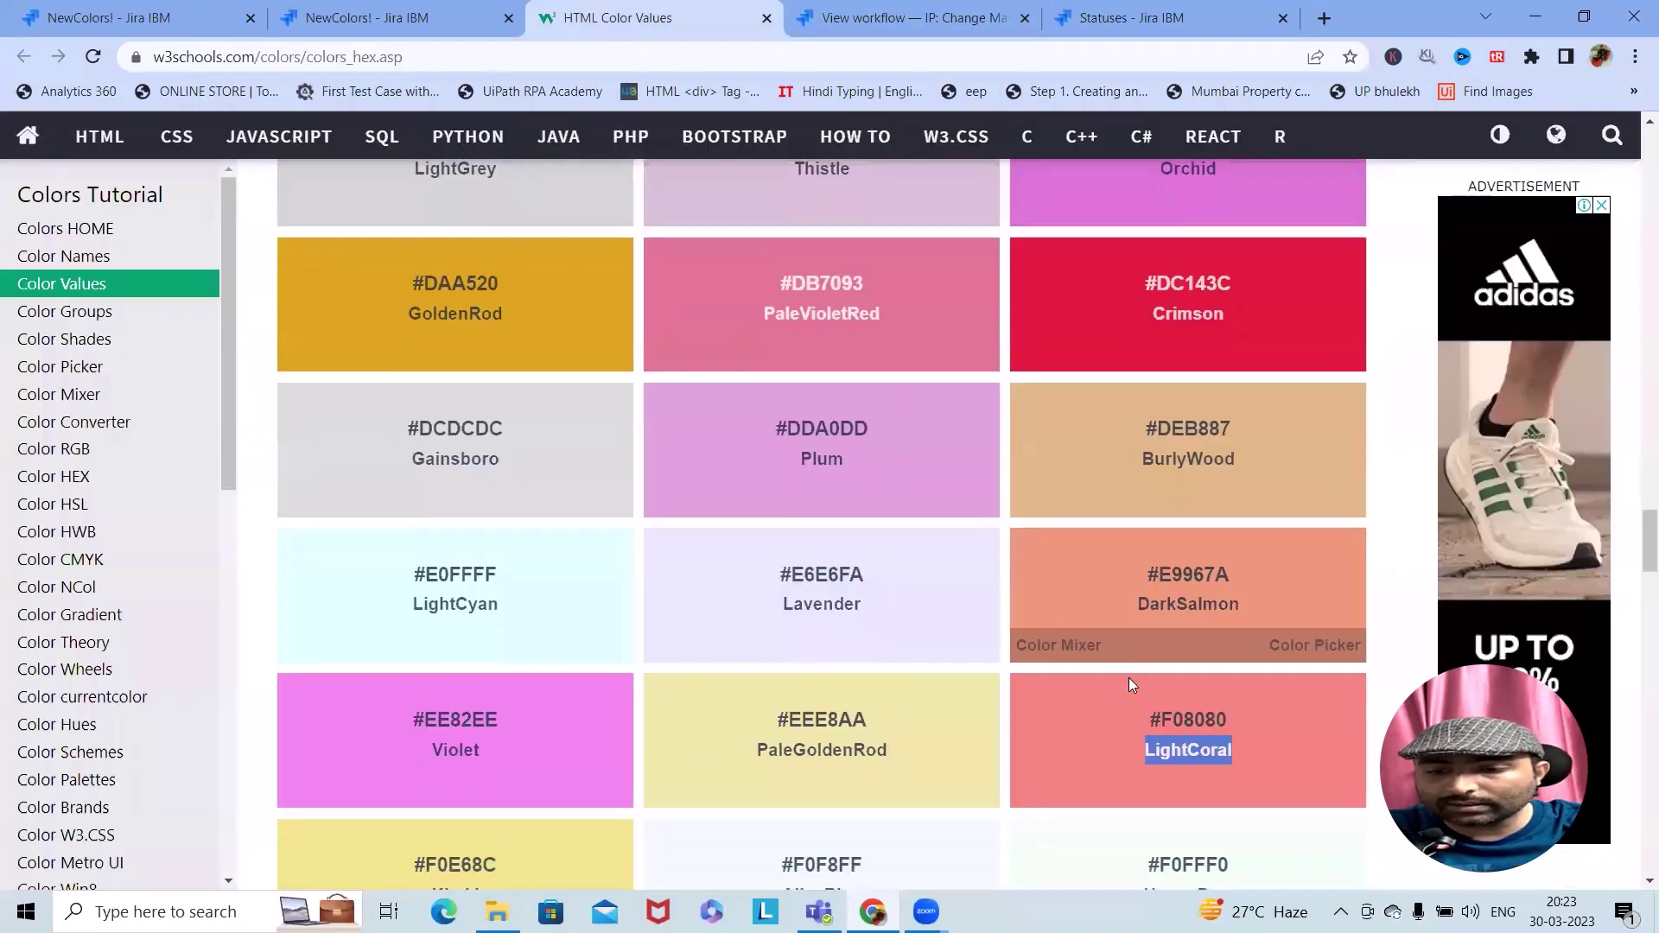
{"action": "scroll", "coordinate": [1129, 677], "scroll_direction": "down", "scroll_amount": 5}
{"action": "double_click", "coordinate": [782, 528]}
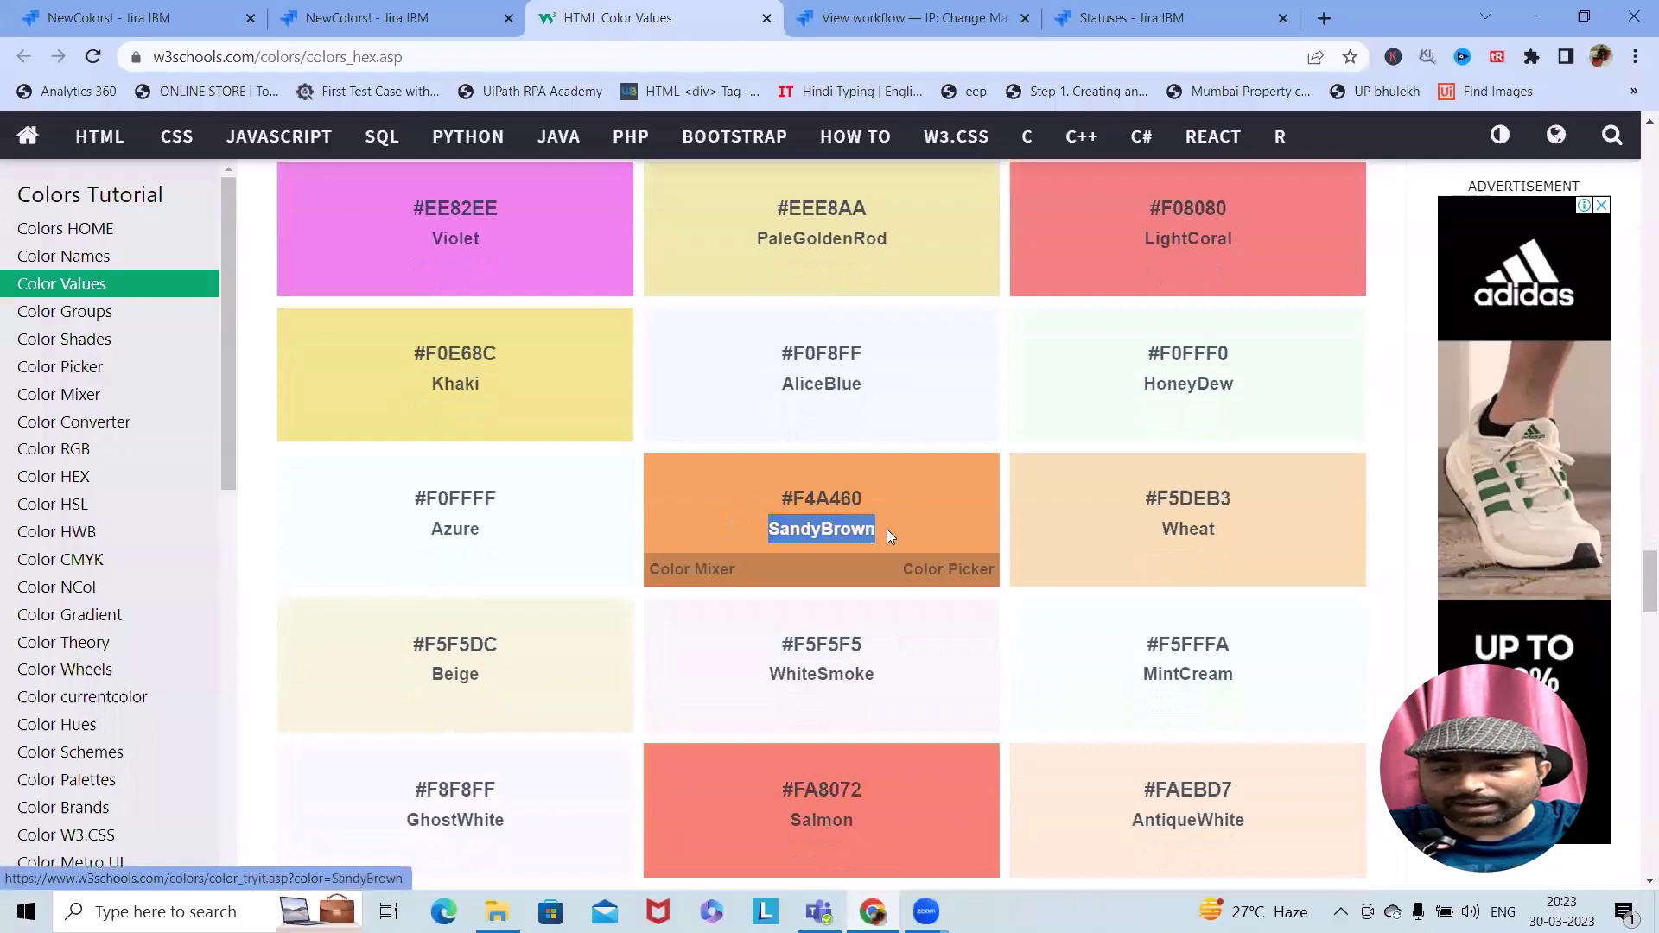
Open the Authorize status for editing and replace its description with an opening parenthesis followed by SandyBrown
{"action": "key", "text": "ctrl+Tab"}
{"action": "key", "text": "ctrl+Tab"}
{"action": "scroll", "coordinate": [551, 661], "scroll_direction": "down", "scroll_amount": 15}
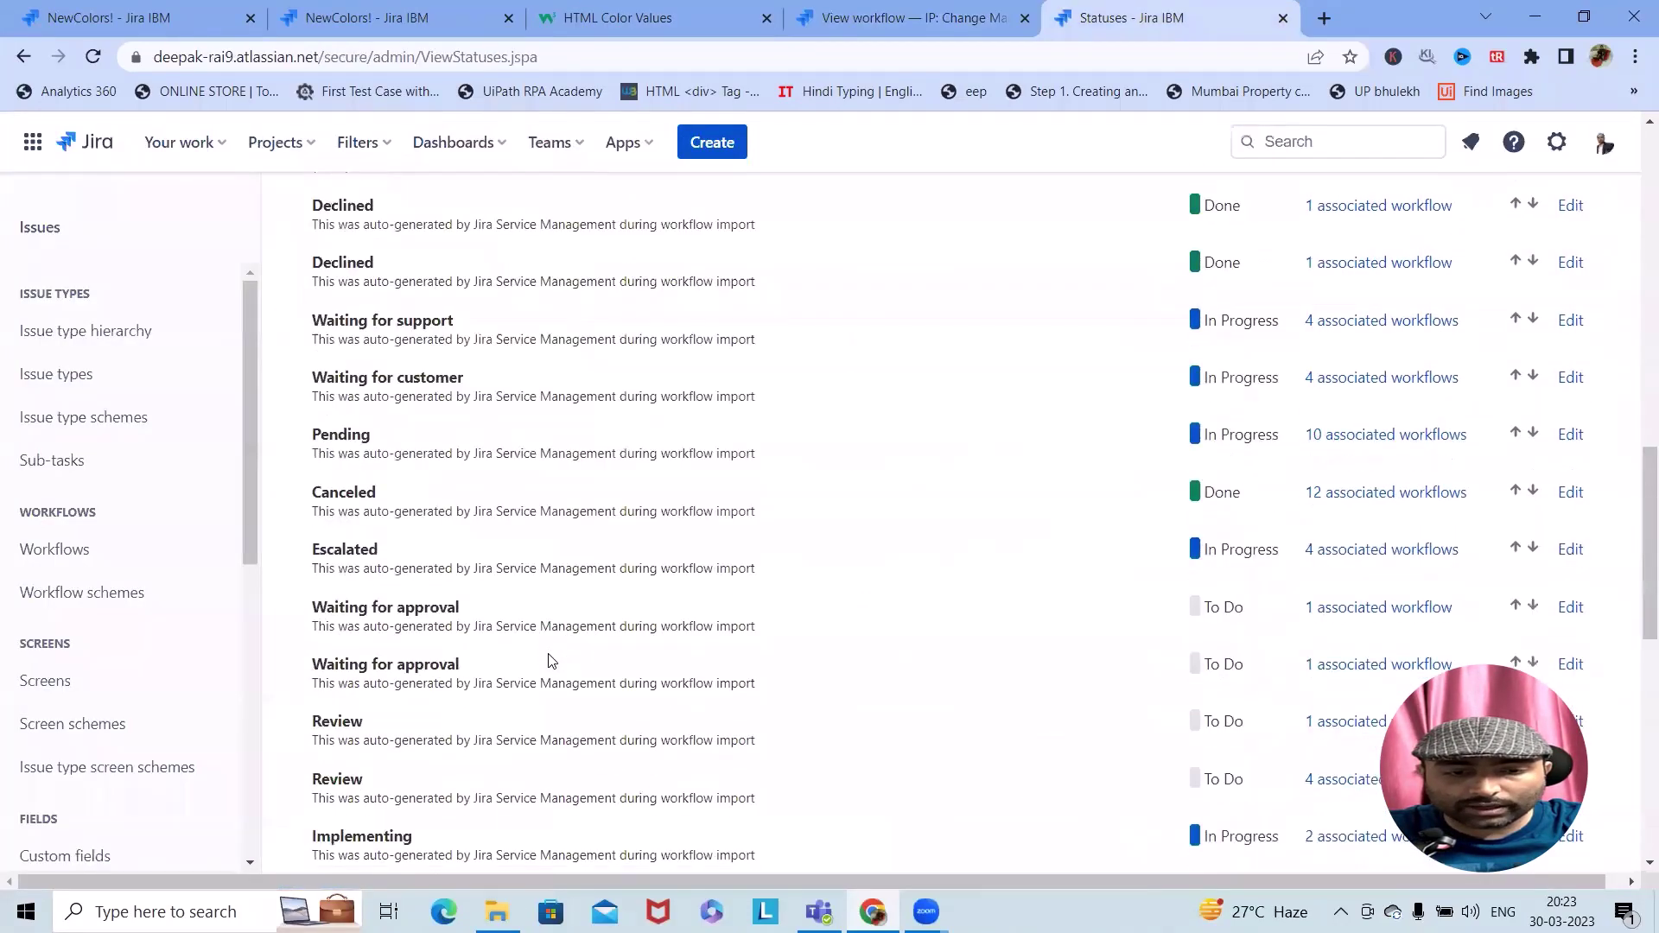
{"action": "scroll", "coordinate": [463, 600], "scroll_direction": "down", "scroll_amount": 3}
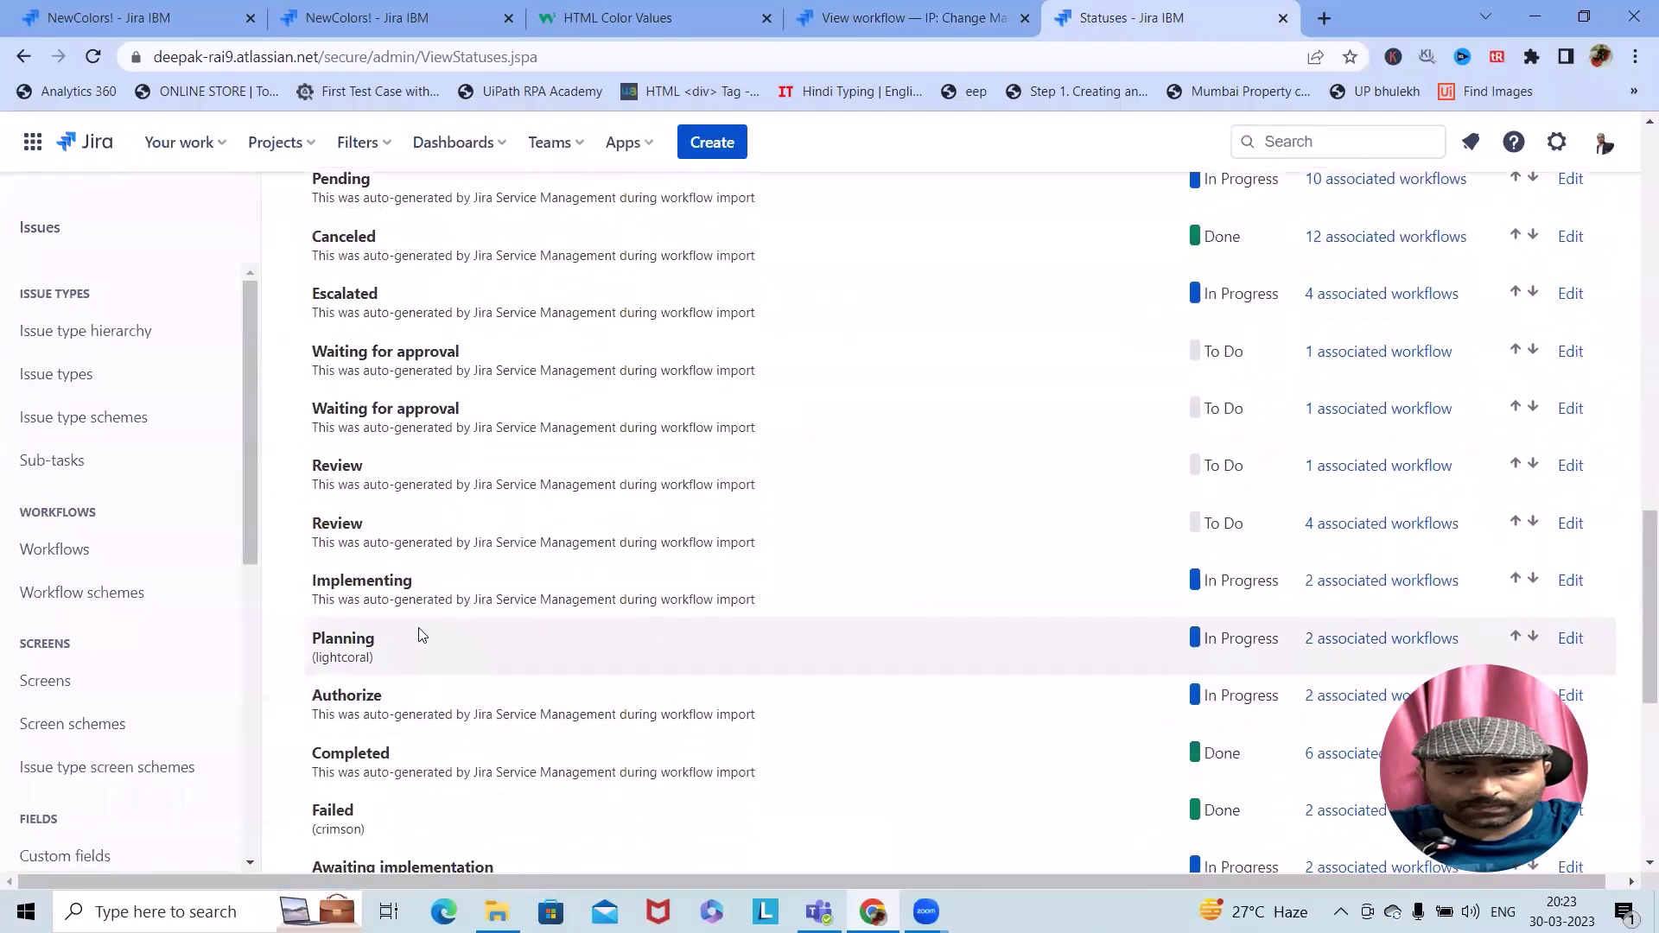
{"action": "scroll", "coordinate": [421, 636], "scroll_direction": "down", "scroll_amount": 1}
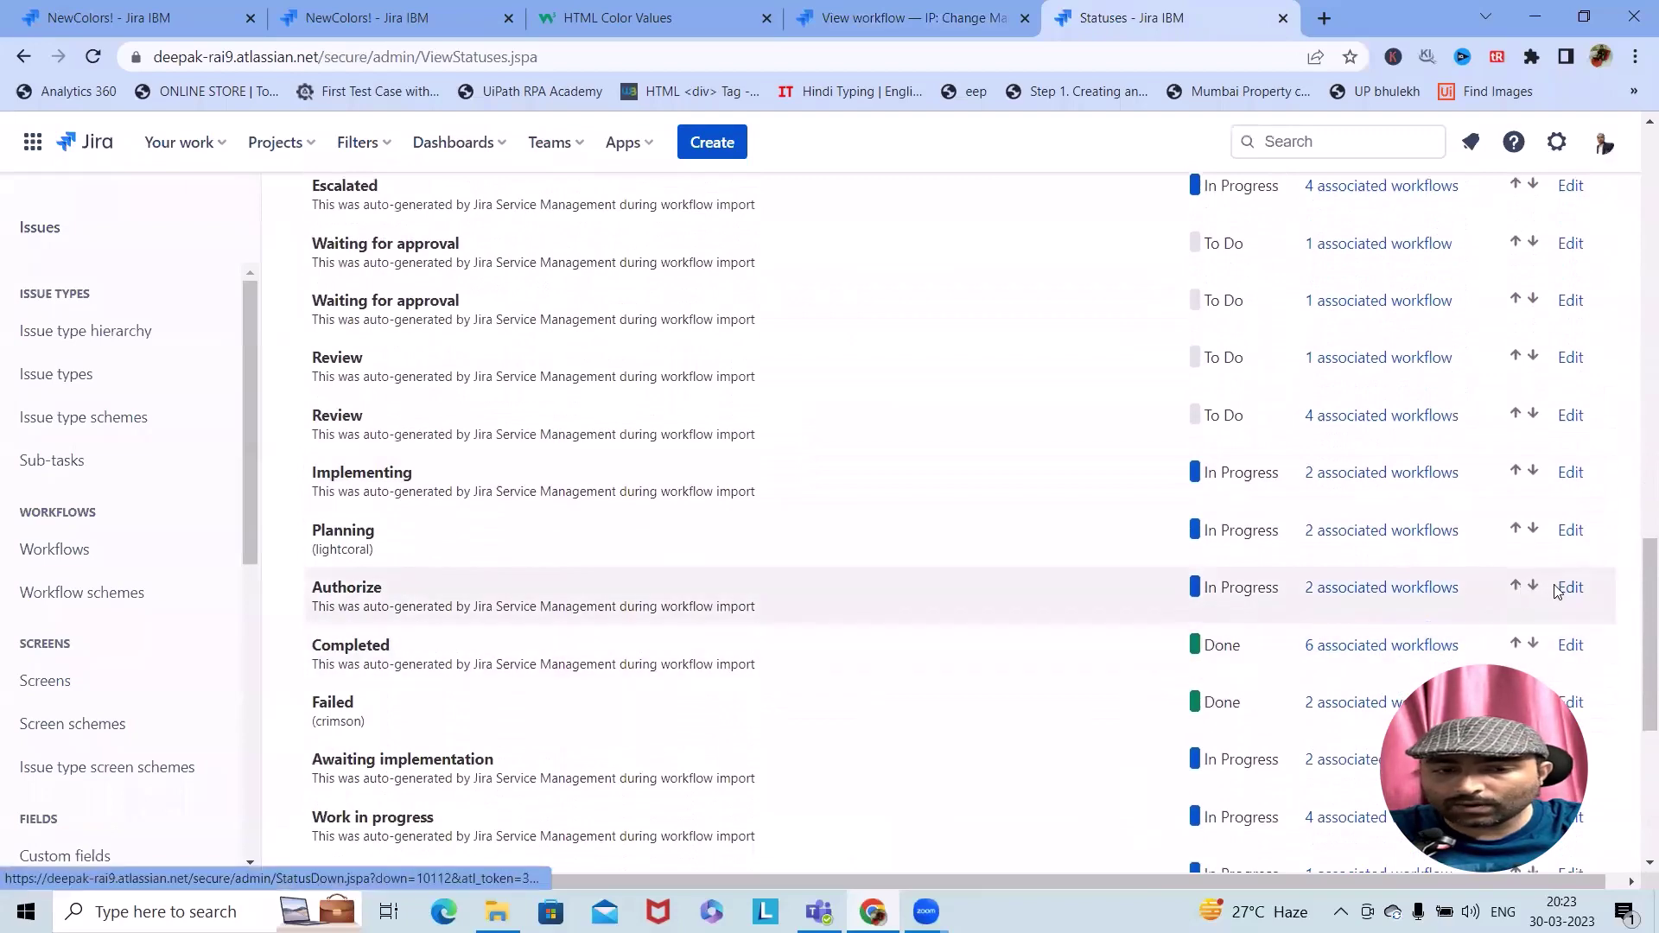
{"action": "left_click", "coordinate": [1557, 591]}
{"action": "key", "text": "ctrl+a"}
{"action": "key", "text": "BackSpace"}
{"action": "type", "text": "(SandyBrown"}
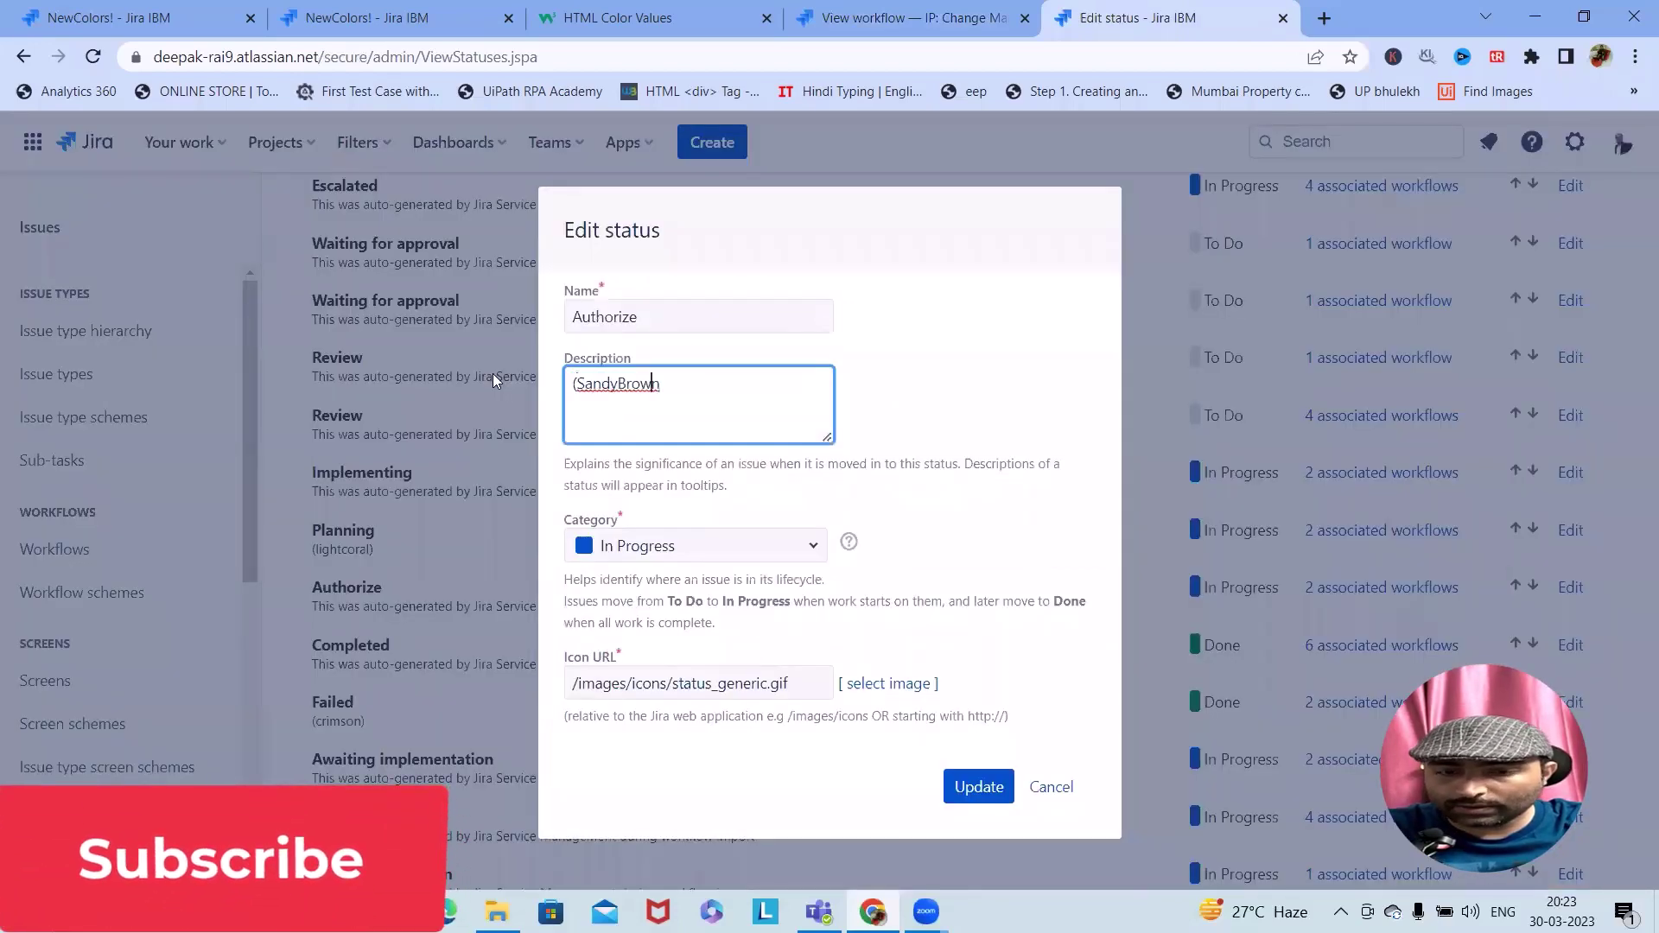
Change the color name in the Authorize description to lowercase, close the parenthesis to read (sandybrown), and save the status
{"action": "key", "text": "ctrl+Left"}
{"action": "key", "text": "Delete"}
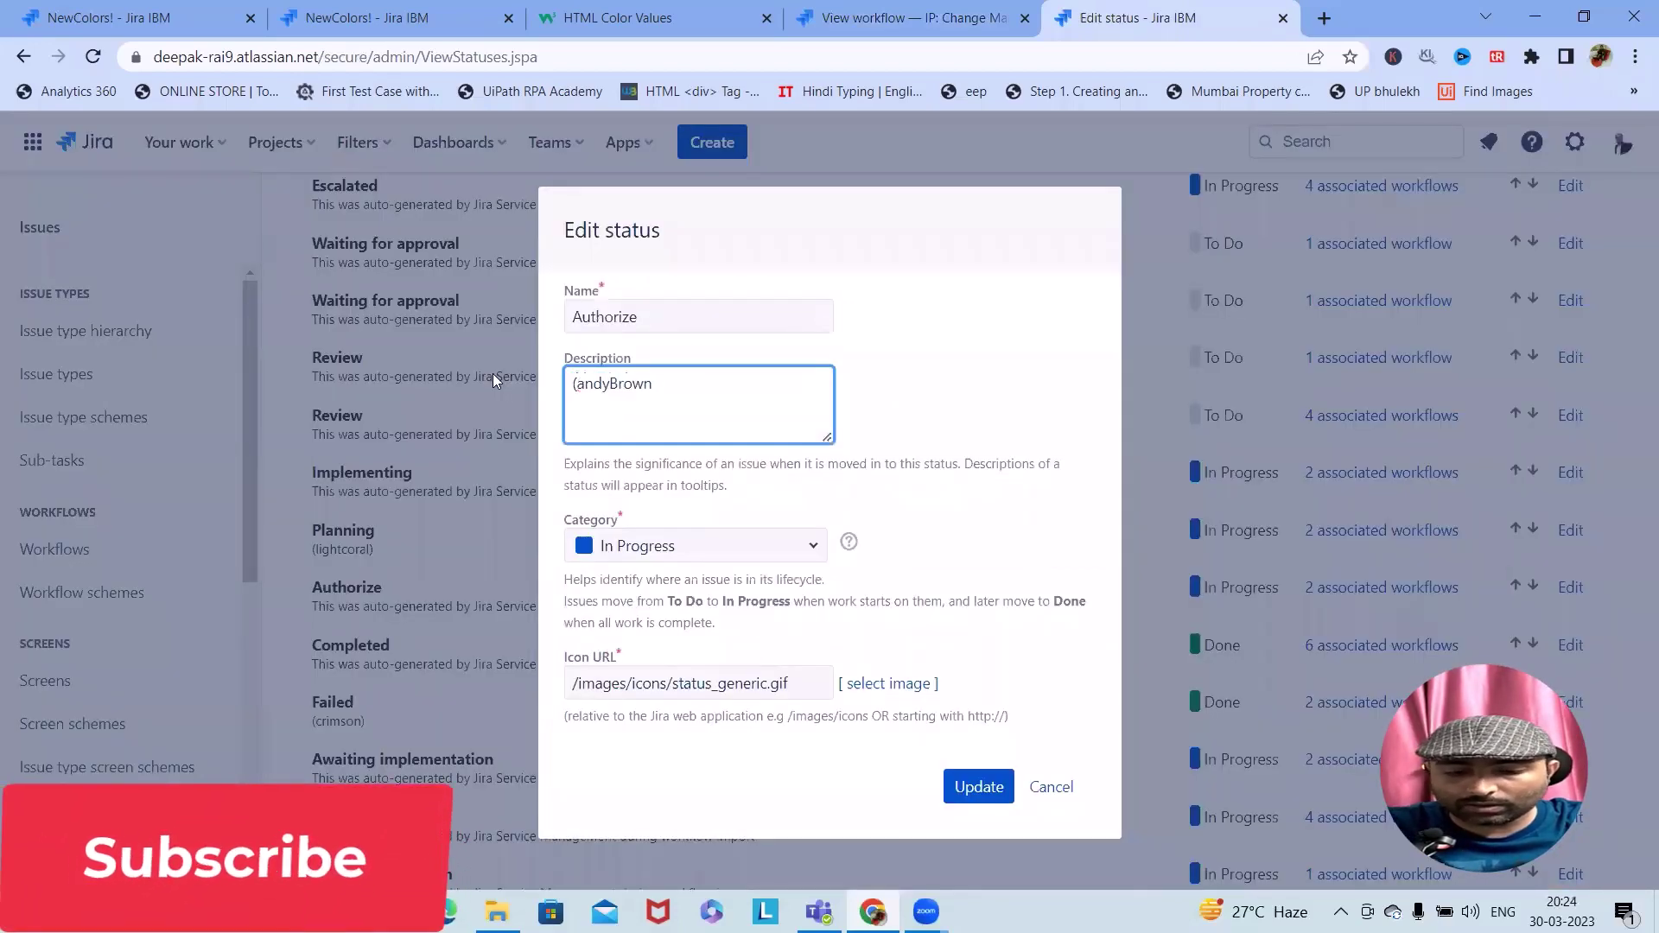
{"action": "type", "text": "s"}
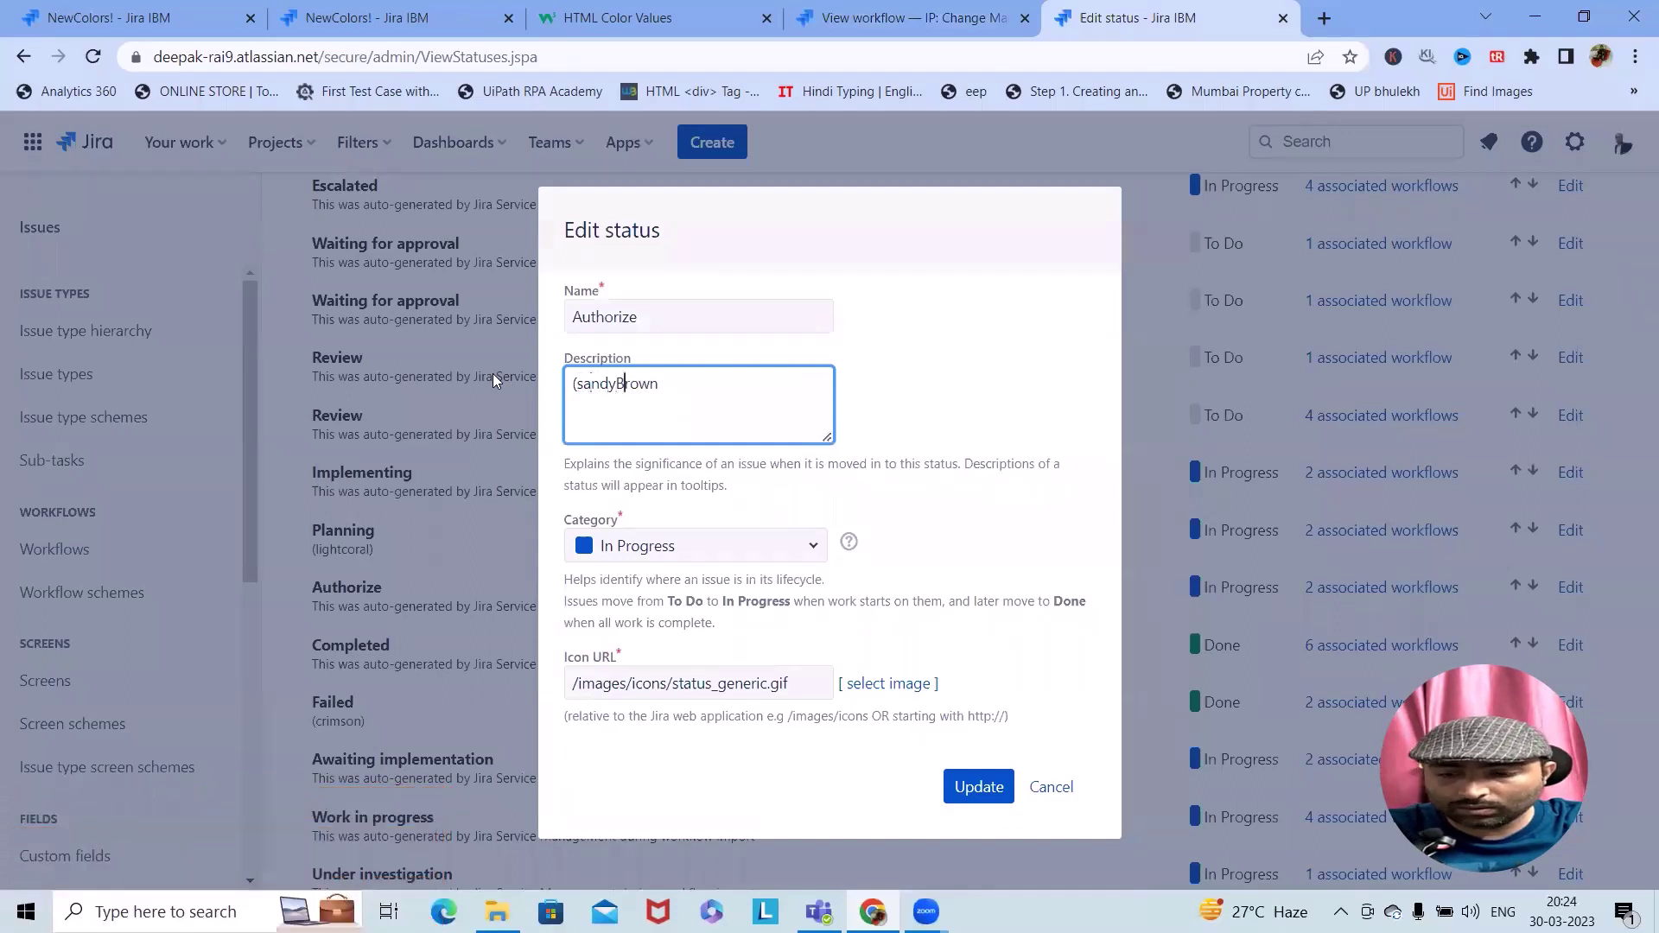
{"action": "key", "text": "BackSpace"}
{"action": "type", "text": "b"}
{"action": "key", "text": "Right"}
{"action": "key", "text": "Right"}
{"action": "key", "text": "Right"}
{"action": "key", "text": "Right"}
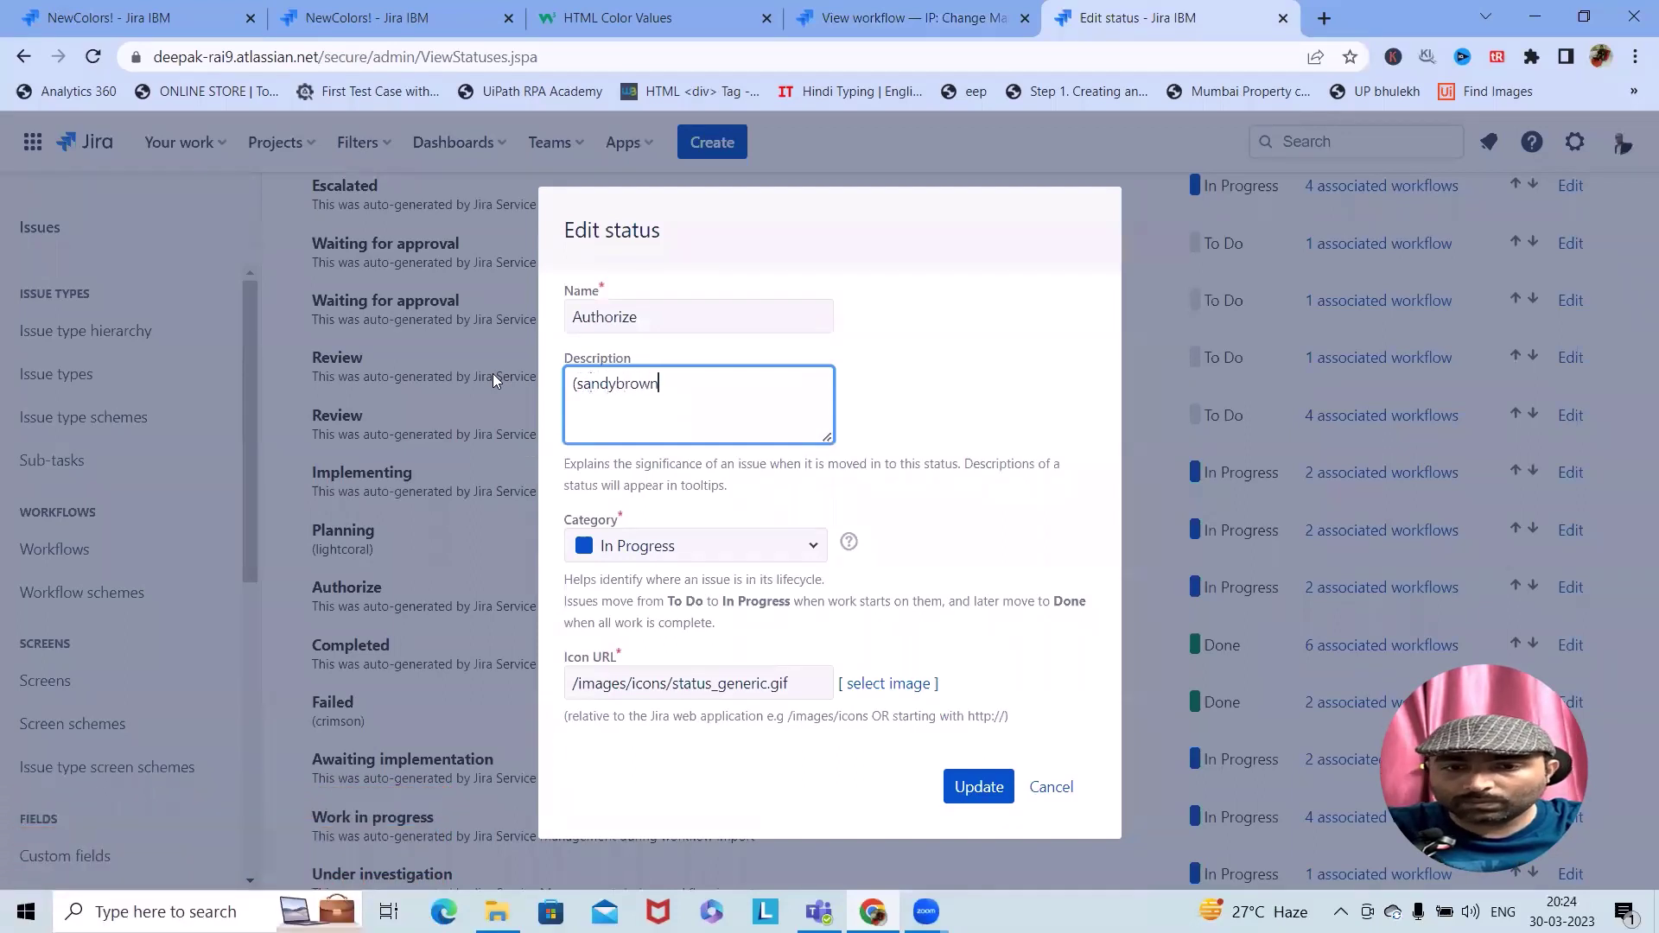
{"action": "type", "text": ")"}
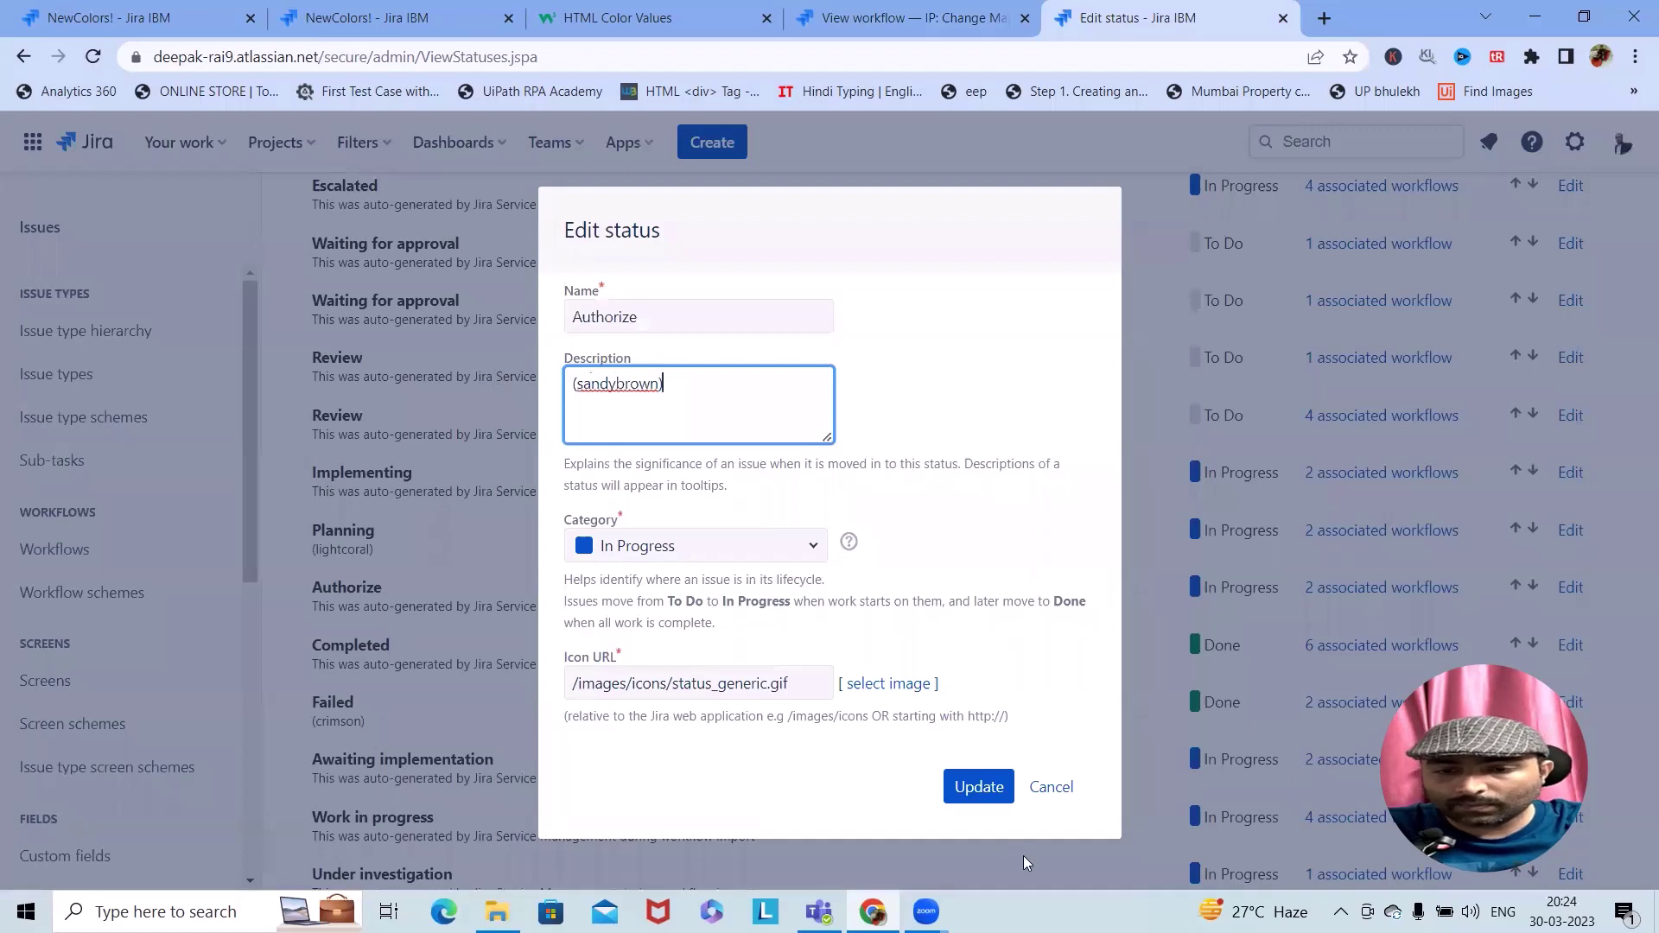
{"action": "left_click", "coordinate": [981, 788]}
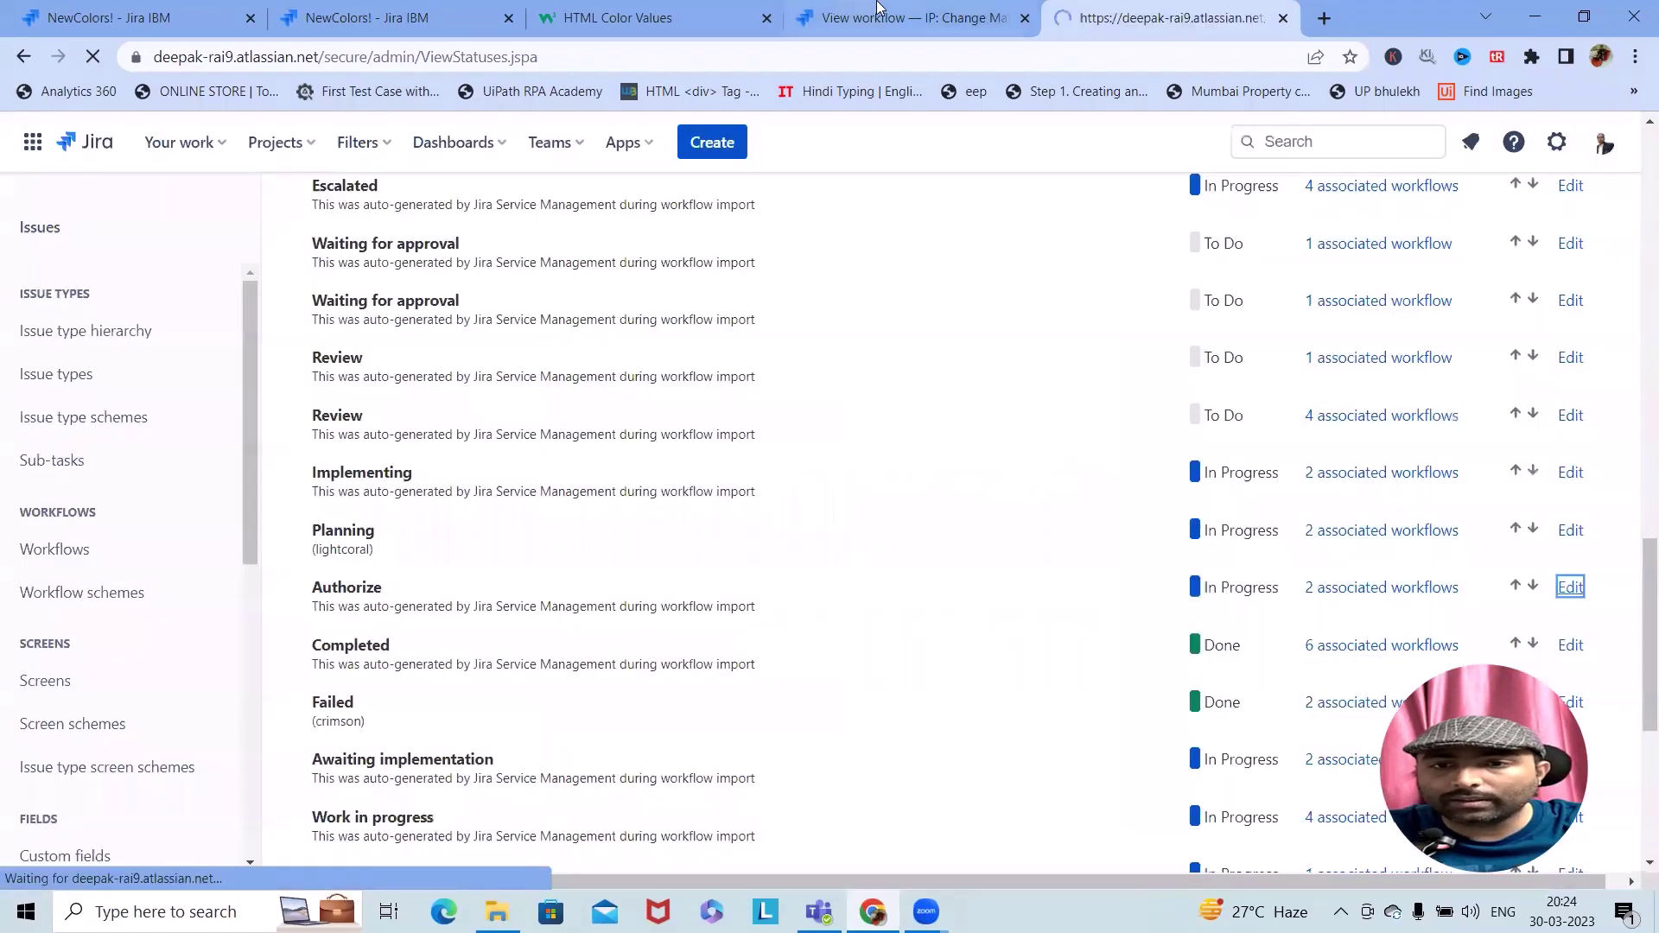
Check the workflow diagram for the next status and find Awaiting implementation in the Statuses list
{"action": "left_click", "coordinate": [898, 19]}
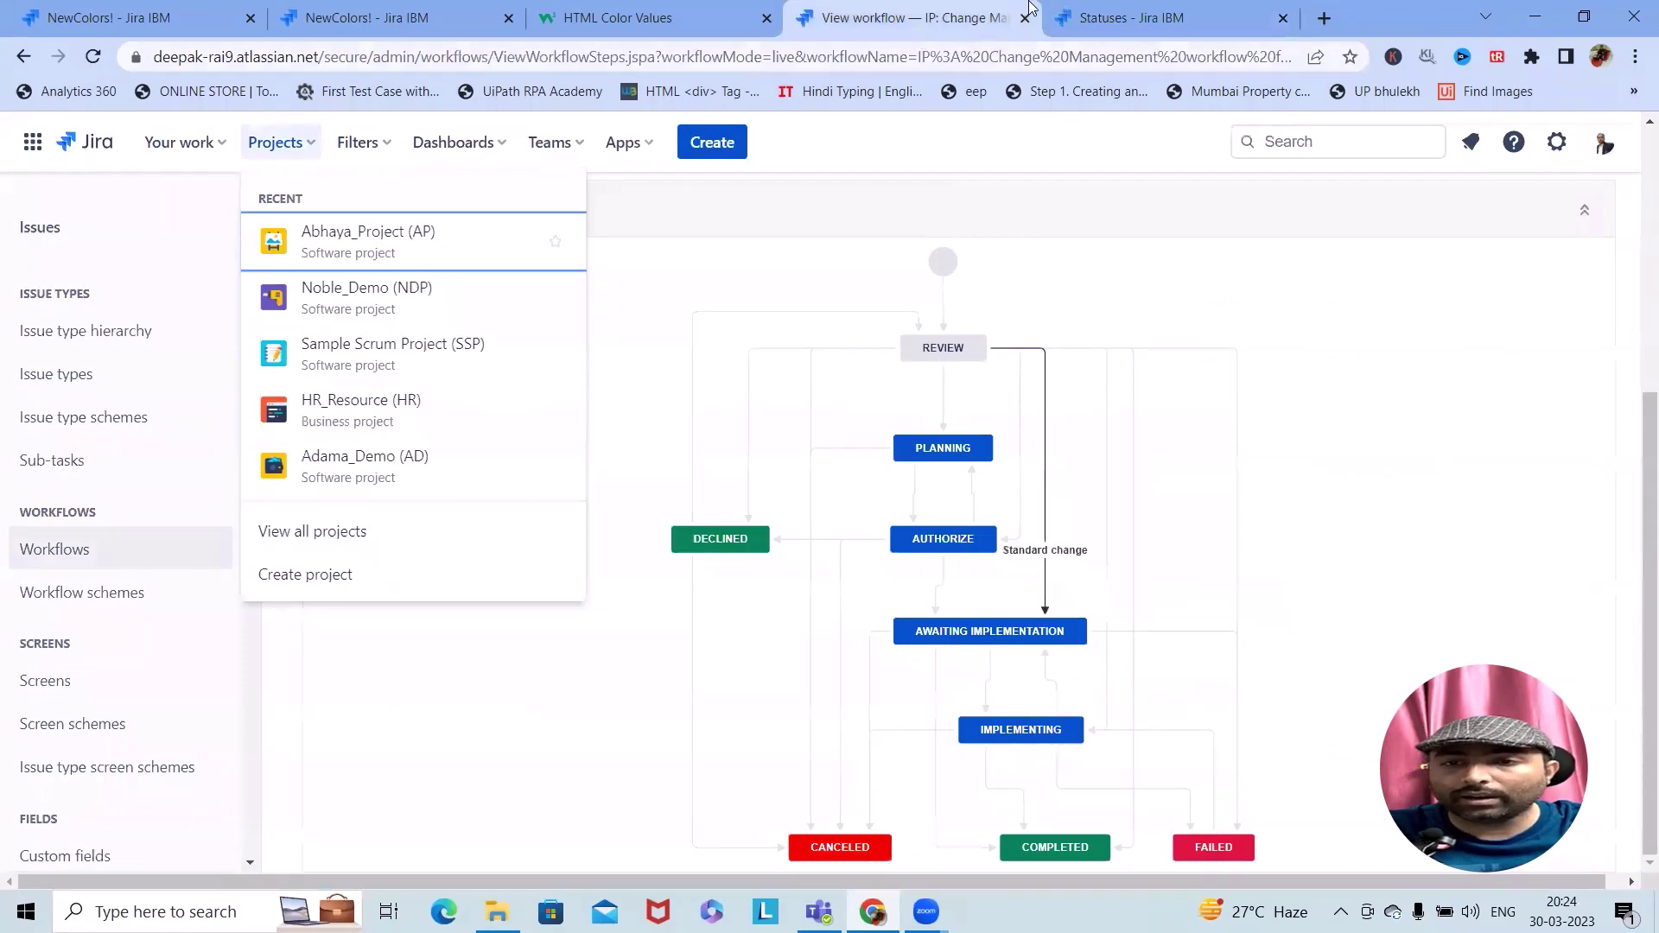
{"action": "left_click", "coordinate": [1127, 17]}
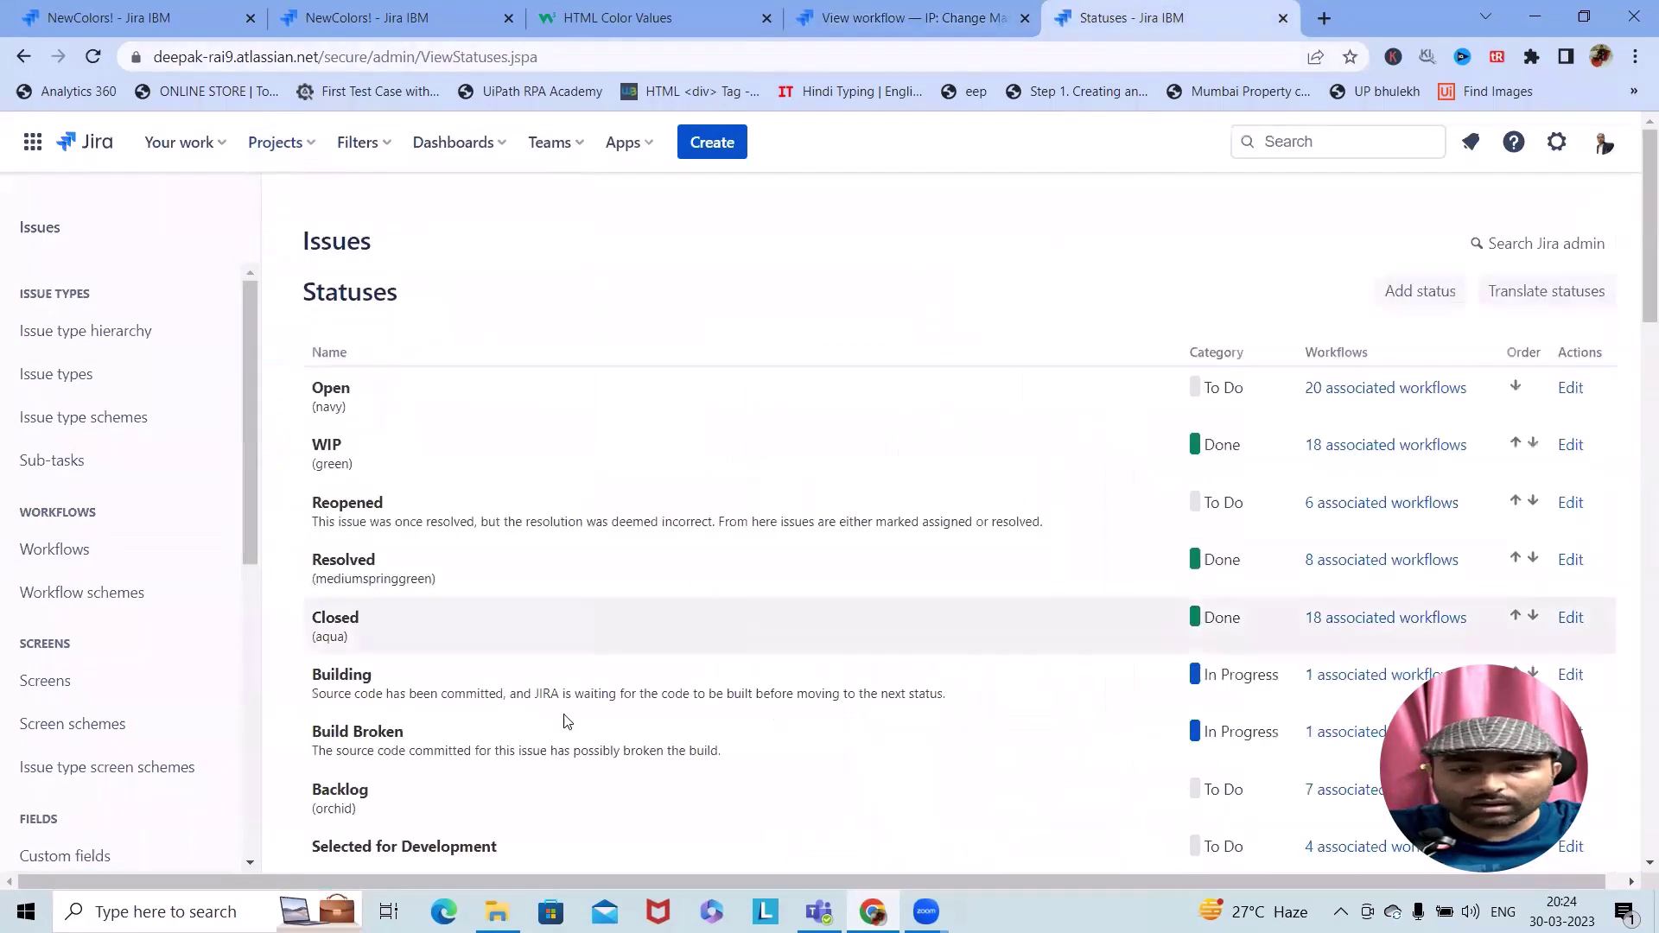
{"action": "scroll", "coordinate": [575, 692], "scroll_direction": "down", "scroll_amount": 8}
{"action": "scroll", "coordinate": [582, 739], "scroll_direction": "down", "scroll_amount": 12}
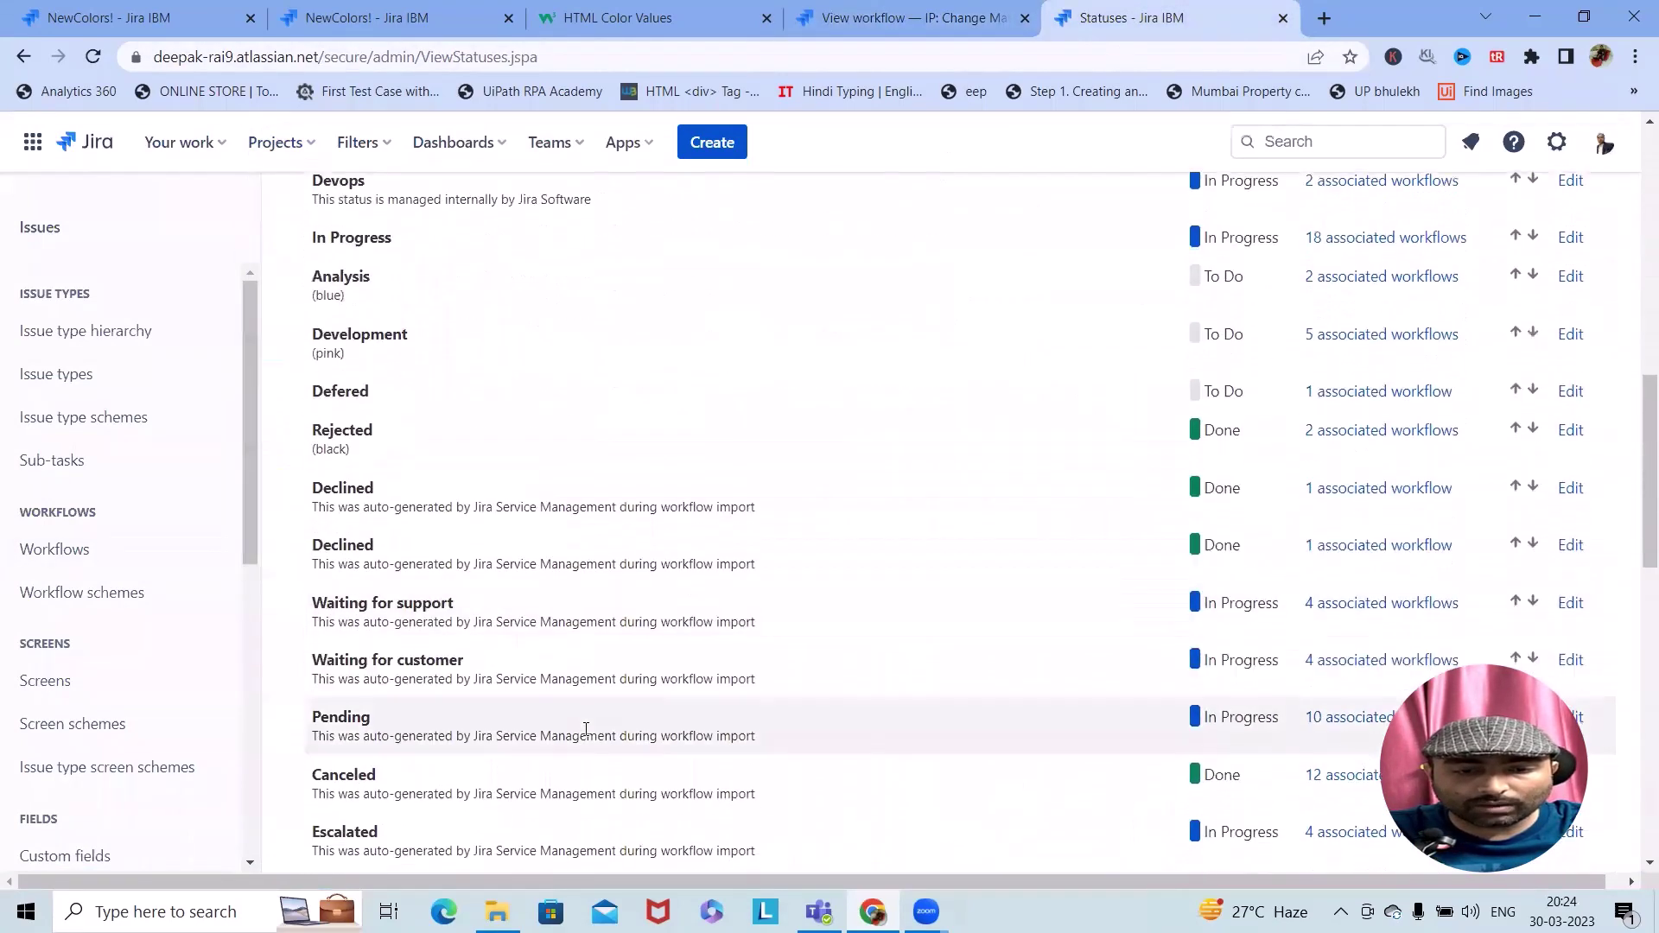
{"action": "scroll", "coordinate": [581, 731], "scroll_direction": "up", "scroll_amount": 1}
{"action": "scroll", "coordinate": [582, 735], "scroll_direction": "down", "scroll_amount": 3}
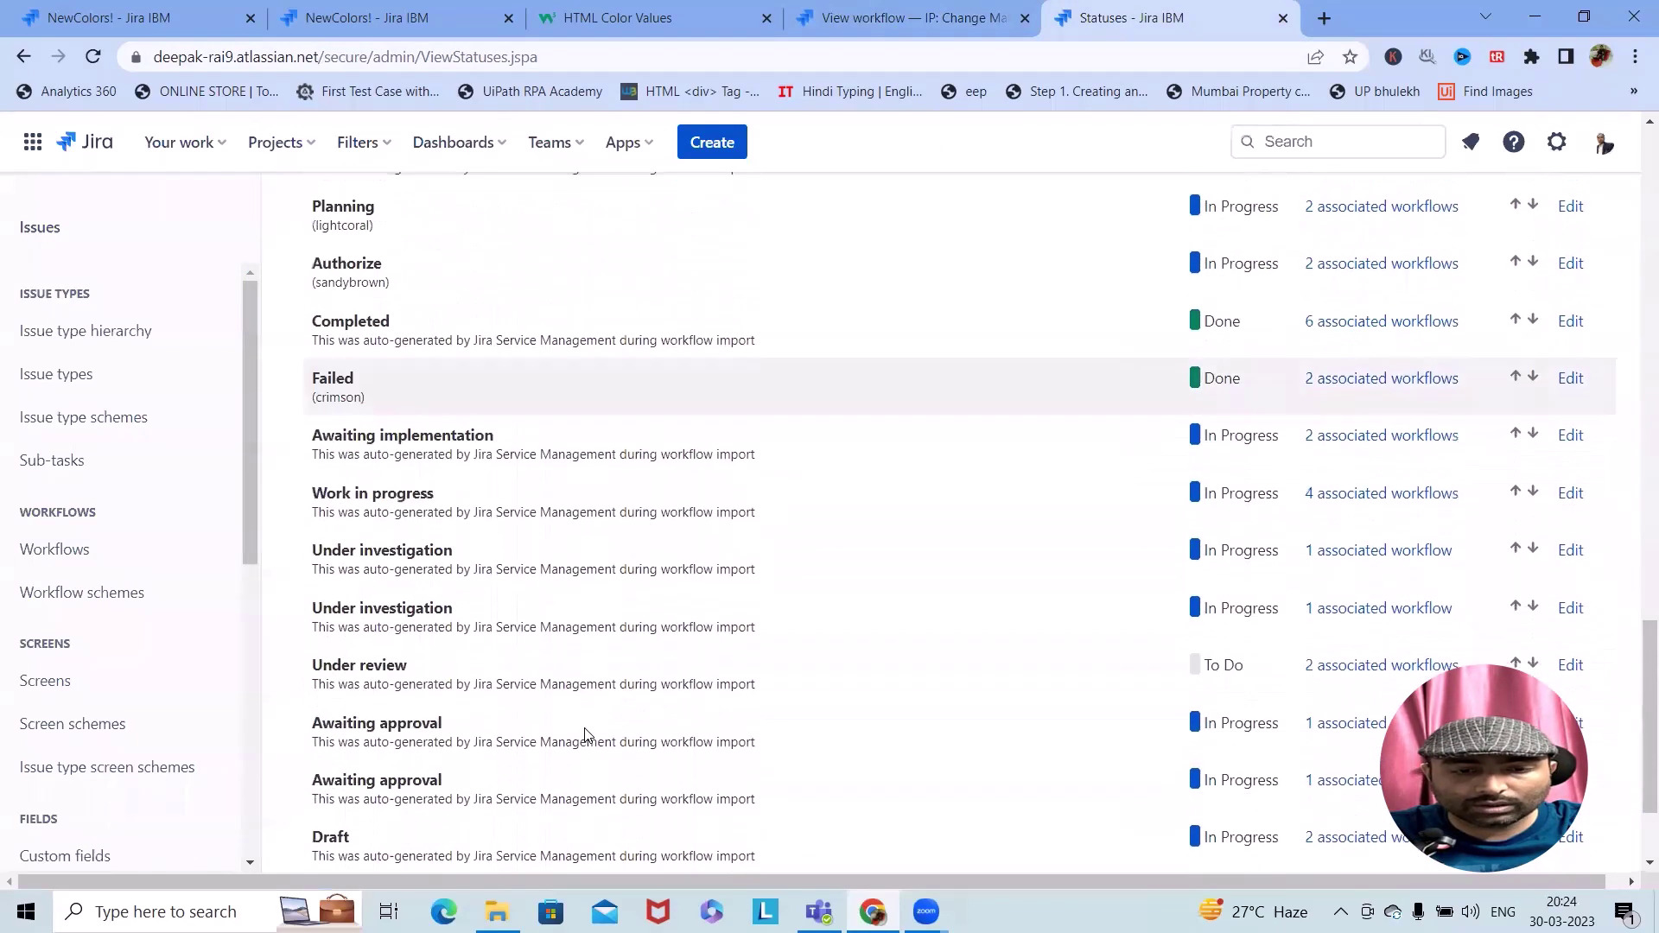
Open the Awaiting implementation status for editing and look up a suitable color name on the HTML Color Values page
{"action": "left_click", "coordinate": [1570, 436]}
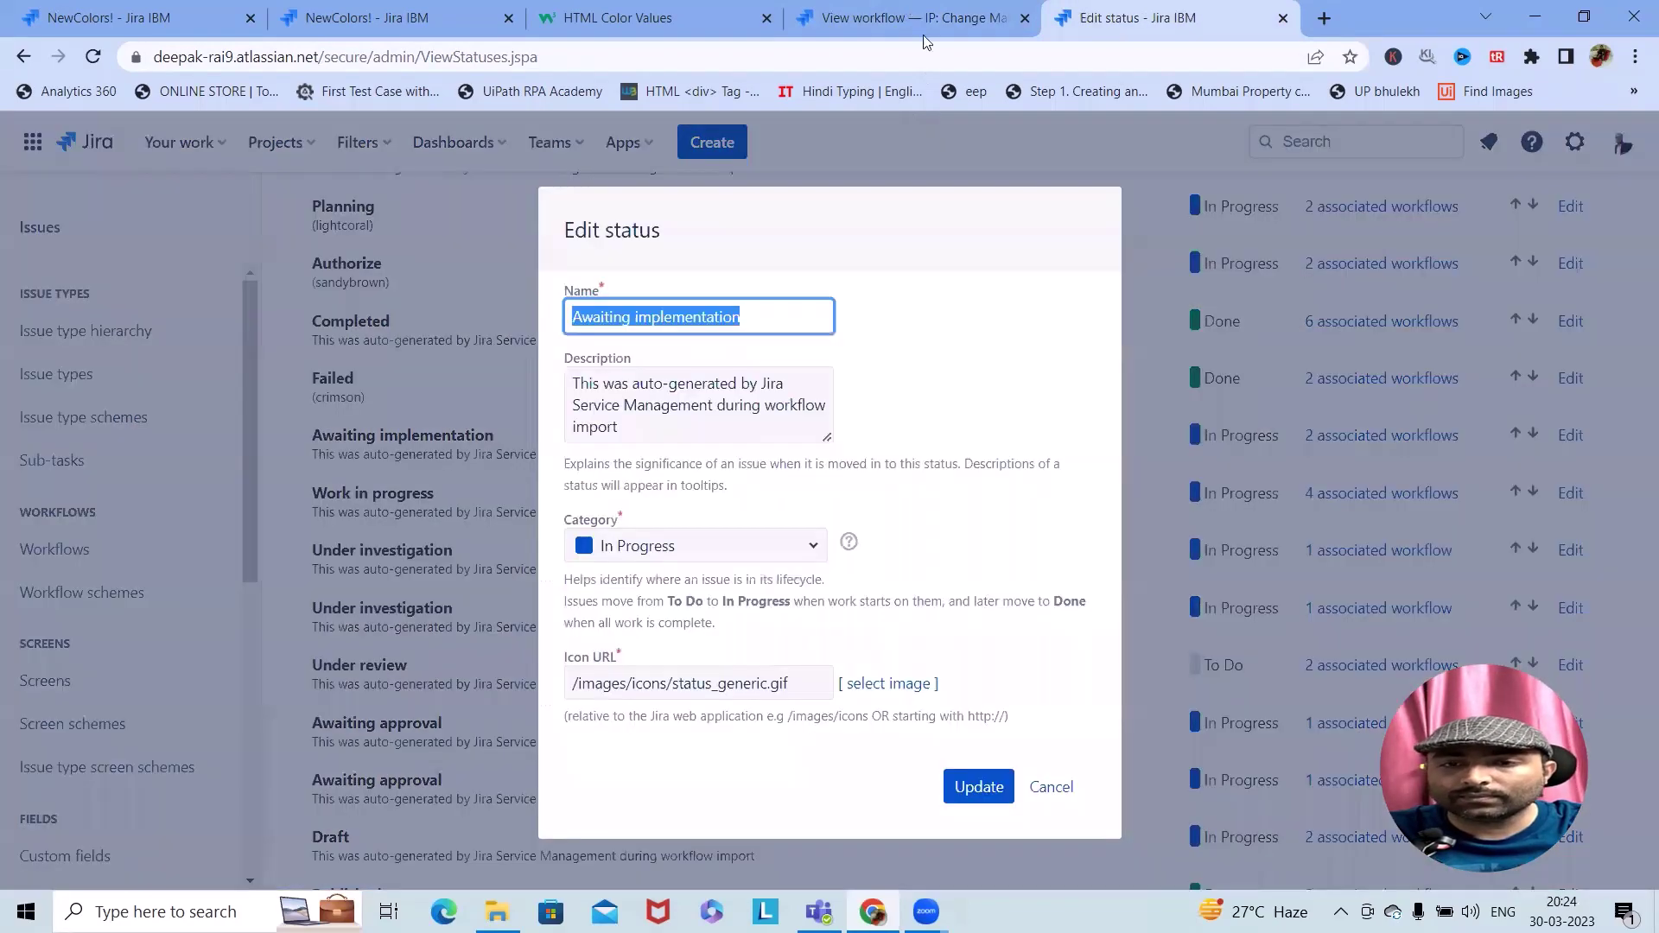
{"action": "left_click", "coordinate": [907, 17]}
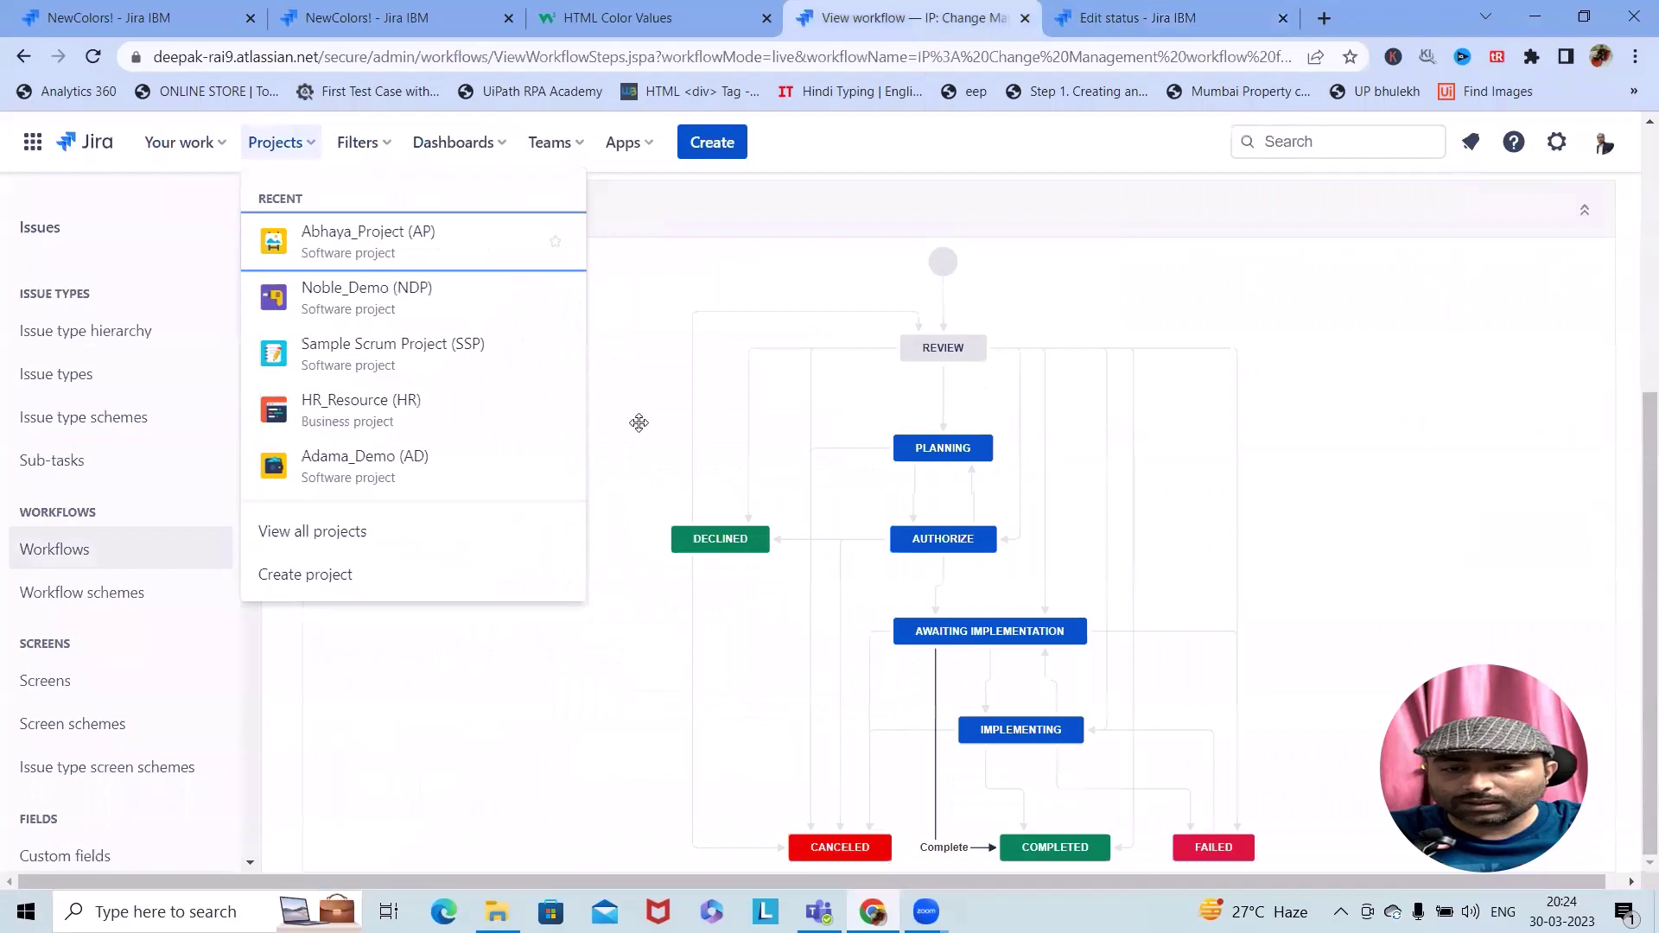
{"action": "left_click", "coordinate": [618, 17]}
{"action": "scroll", "coordinate": [454, 538], "scroll_direction": "down", "scroll_amount": 4}
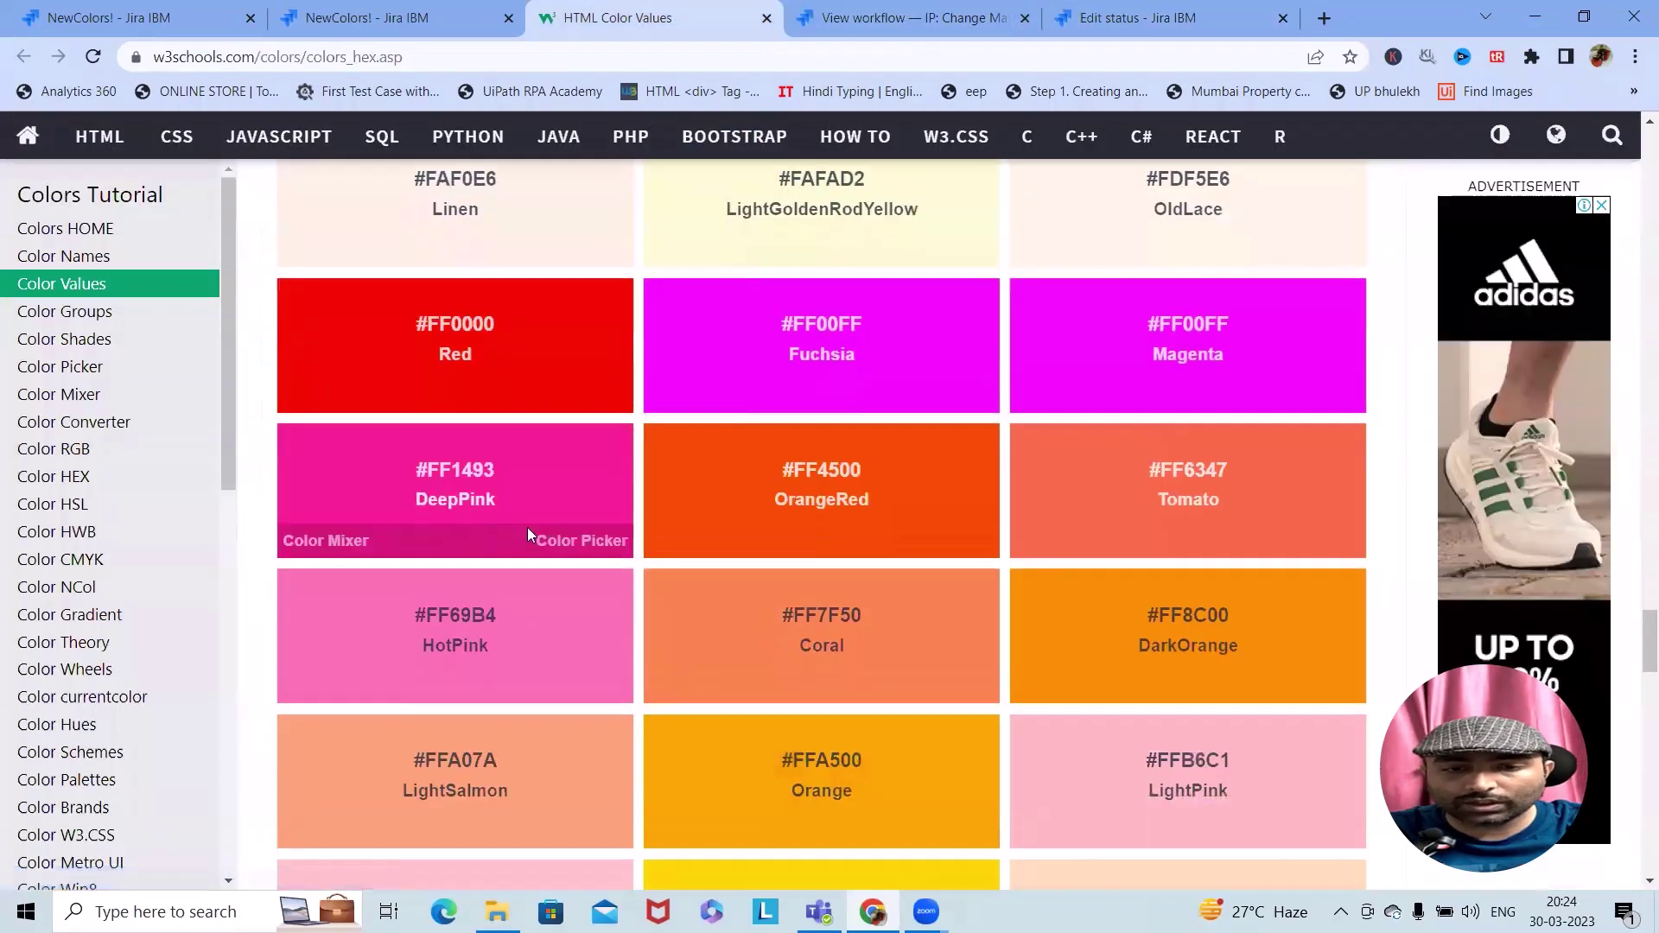
{"action": "scroll", "coordinate": [527, 527], "scroll_direction": "down", "scroll_amount": 4}
{"action": "key", "text": "ctrl+Tab"}
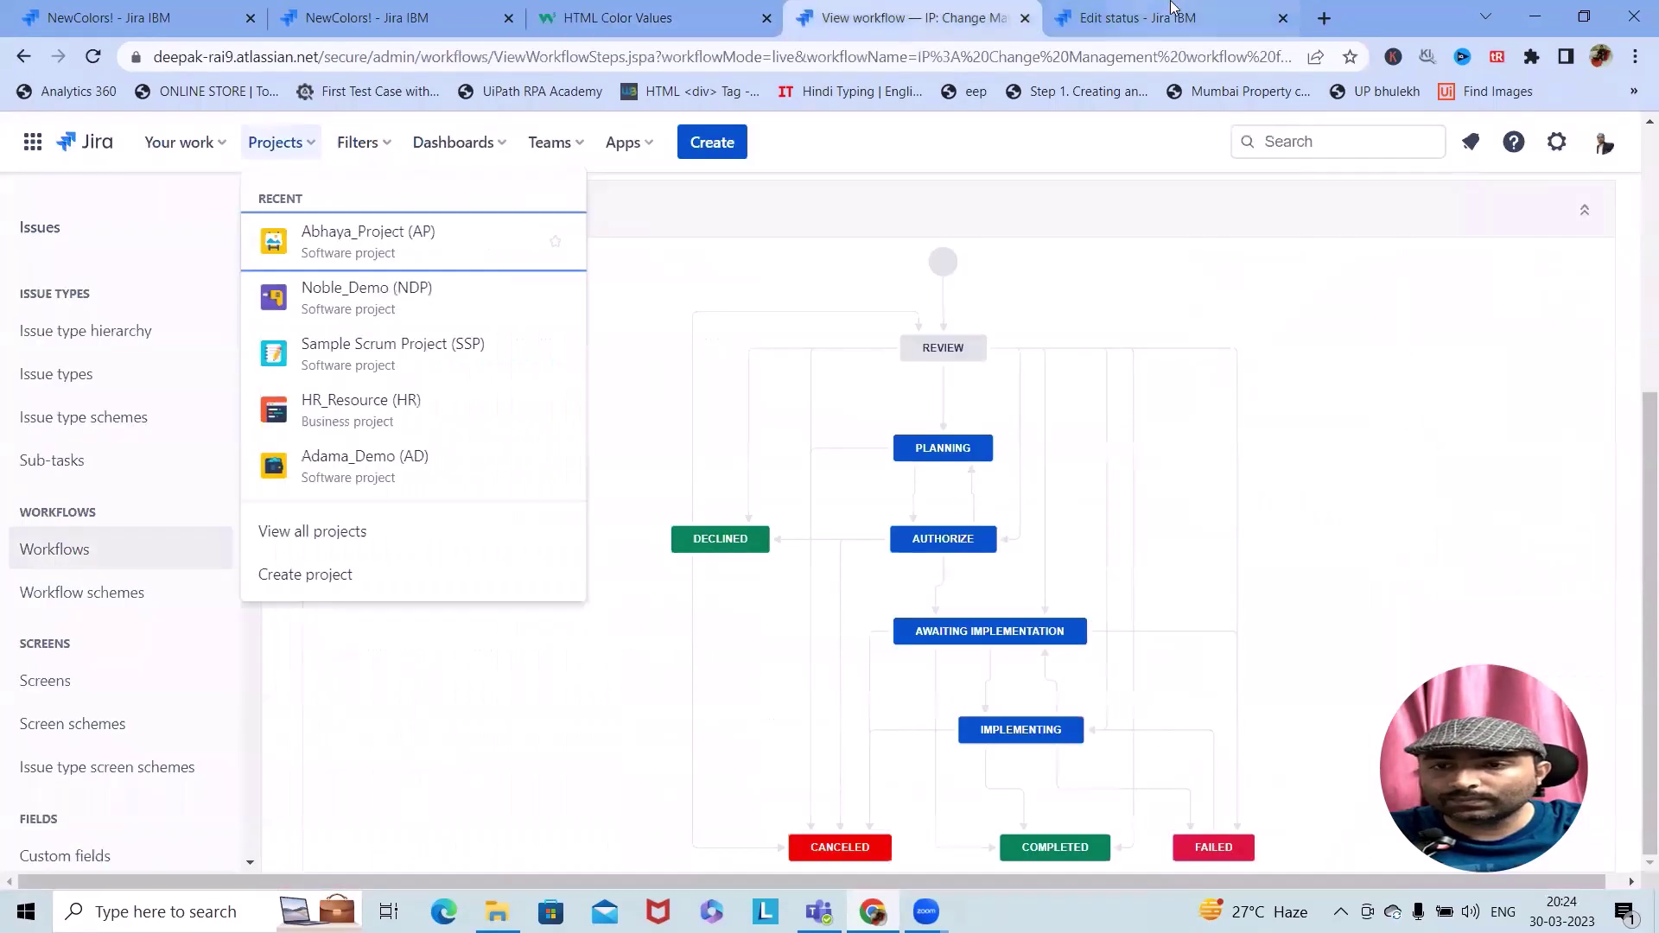
Replace the description of the Awaiting implementation status with (gold) and save the status
{"action": "left_click", "coordinate": [1132, 18]}
{"action": "left_click_drag", "start_coordinate": [627, 430], "coordinate": [546, 355]}
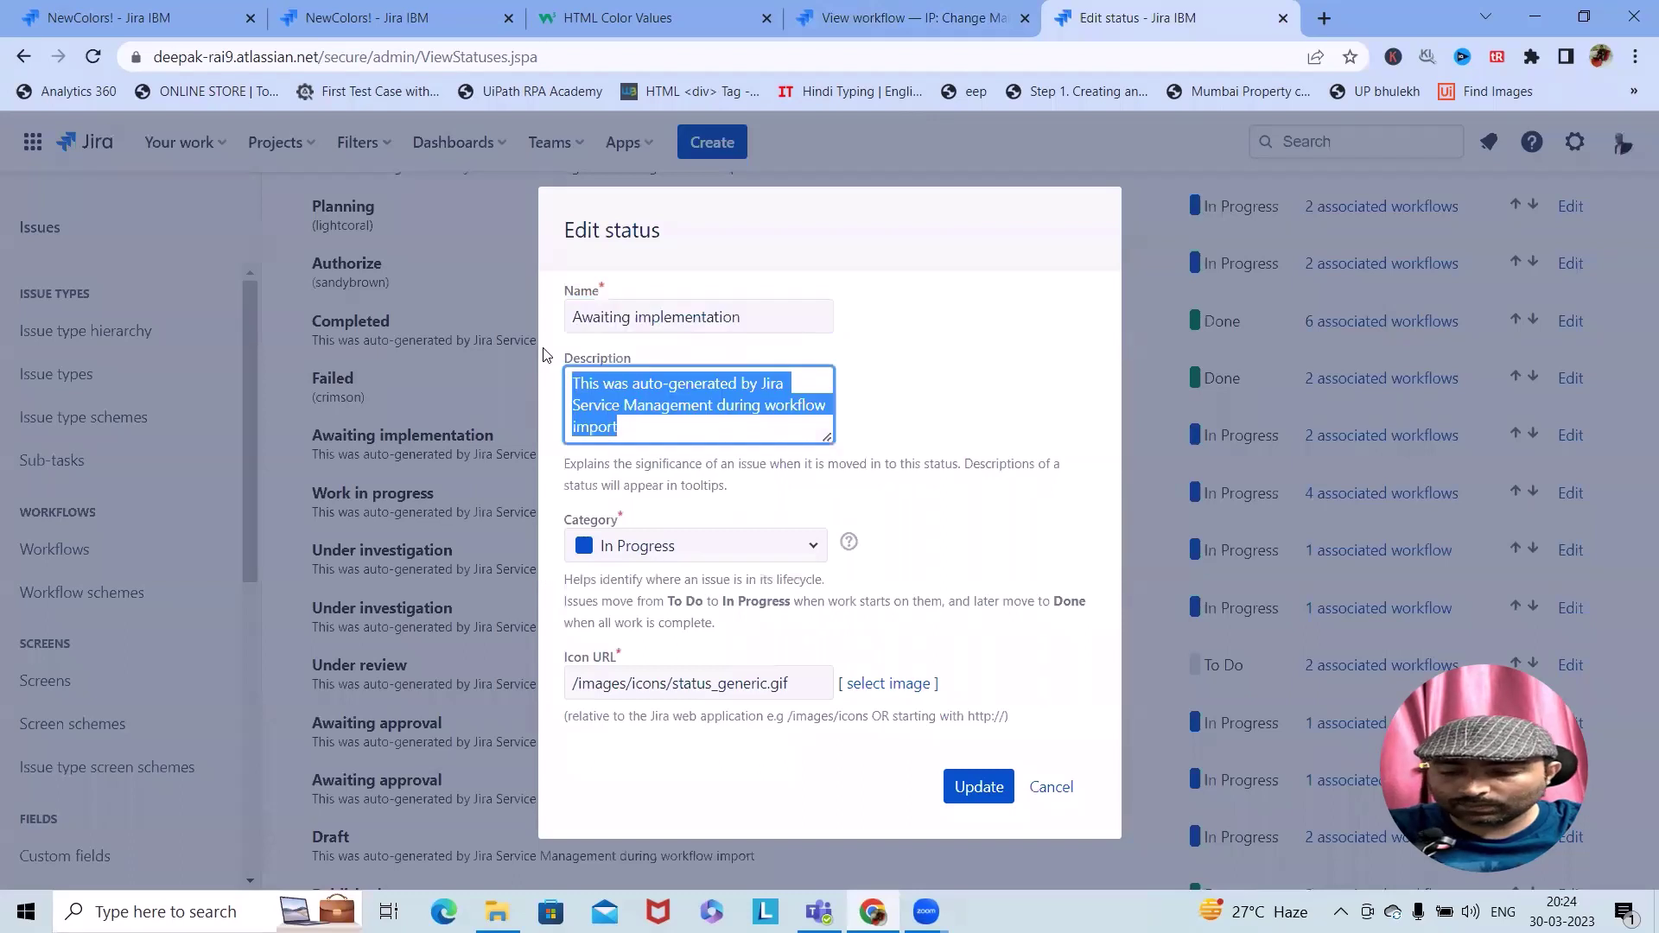
{"action": "type", "text": "(gold"}
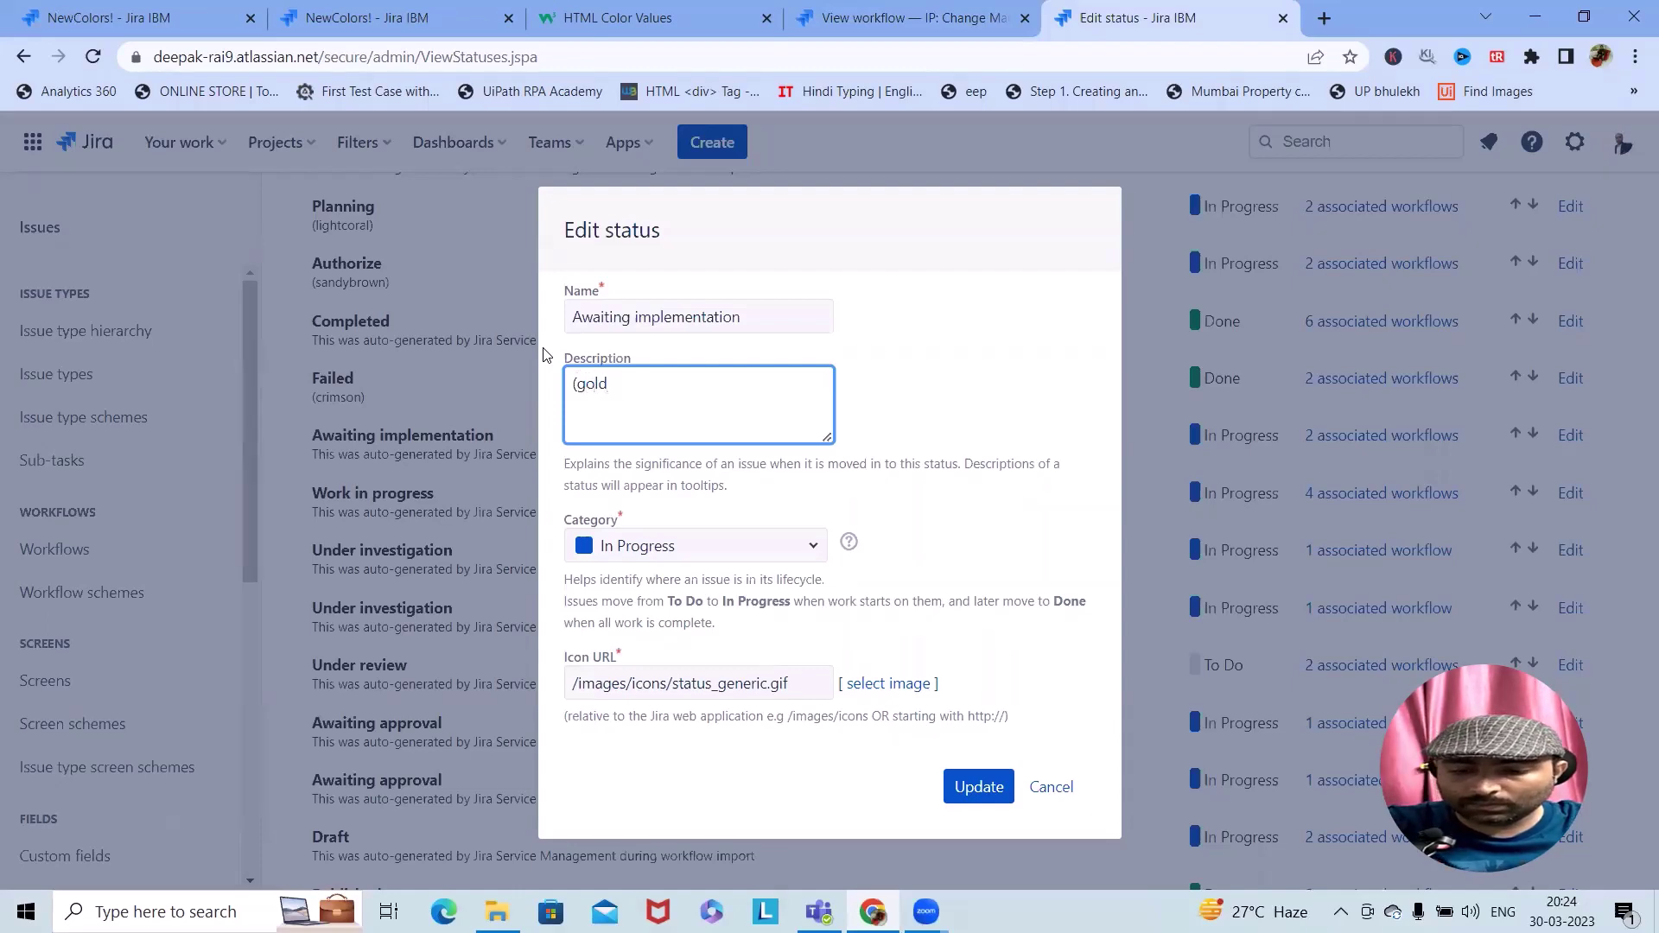
{"action": "left_click", "coordinate": [967, 788]}
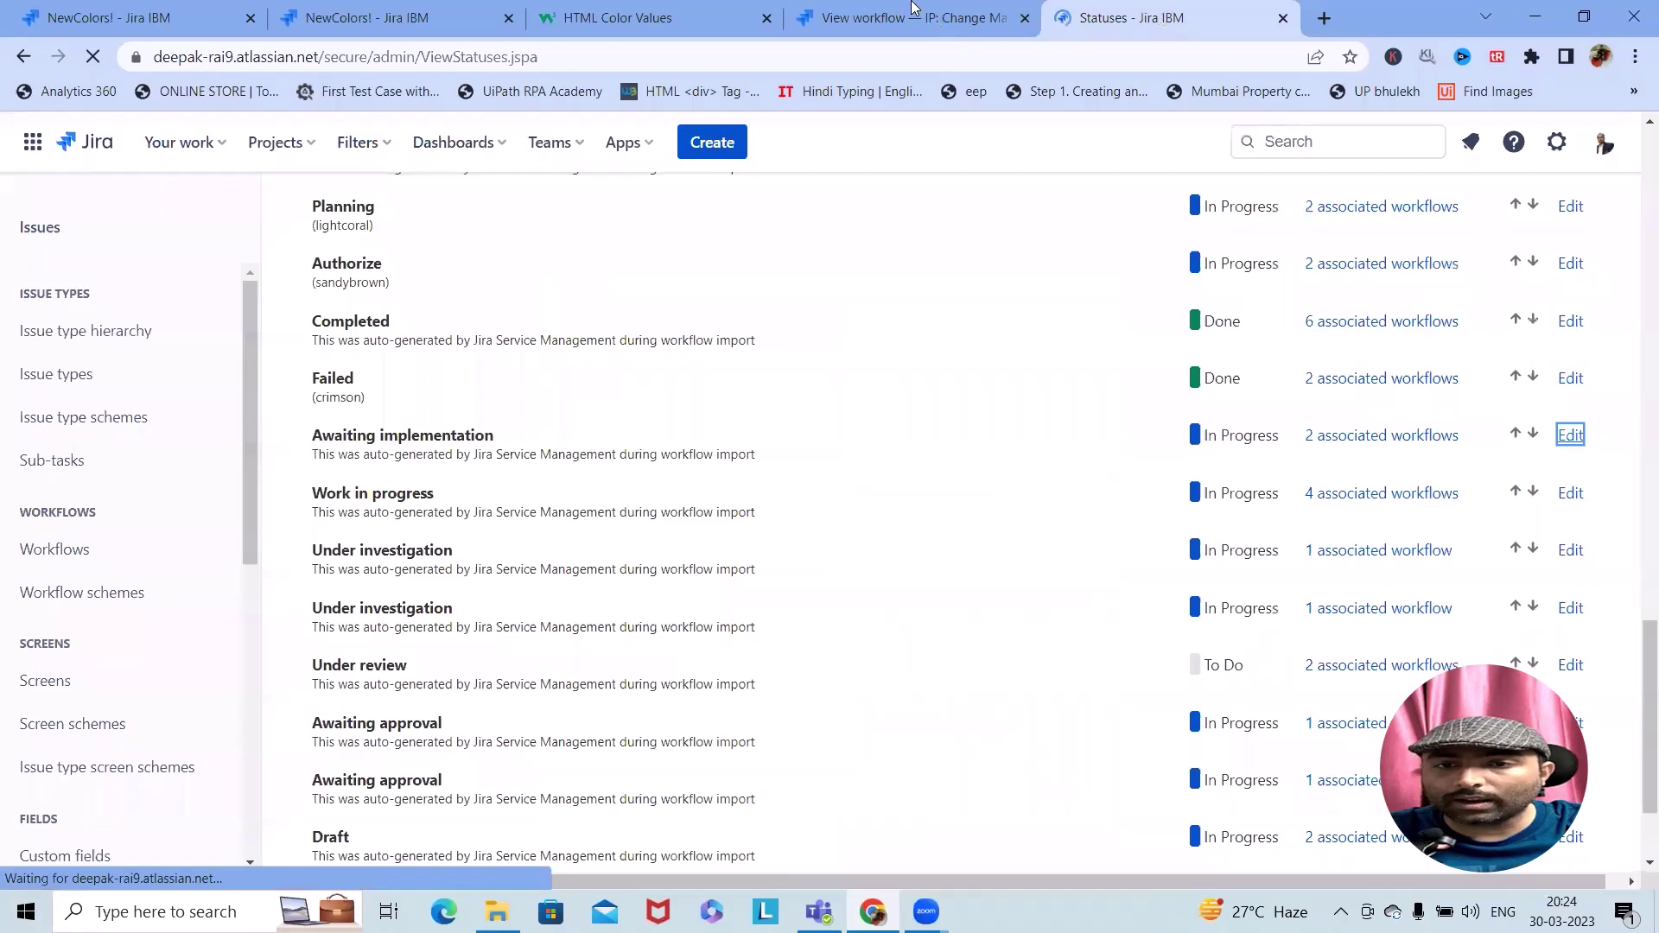
Check the workflow diagram for the next status, then open the Implementing status for editing and clear its description
{"action": "left_click", "coordinate": [913, 10]}
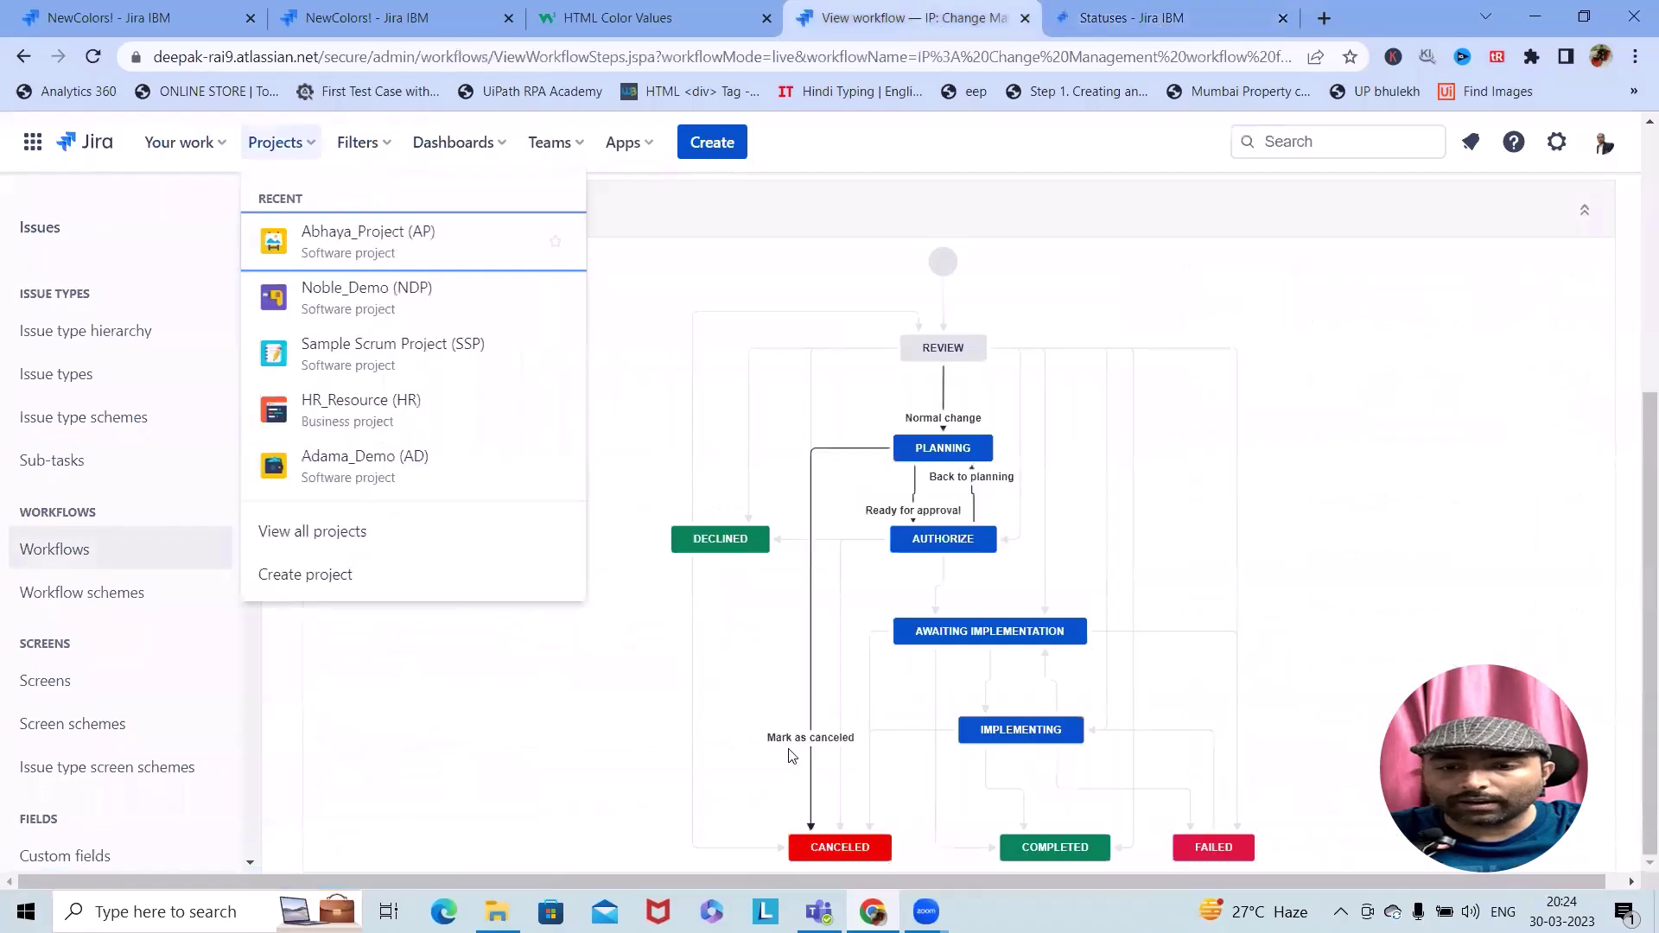
{"action": "left_click", "coordinate": [1123, 7]}
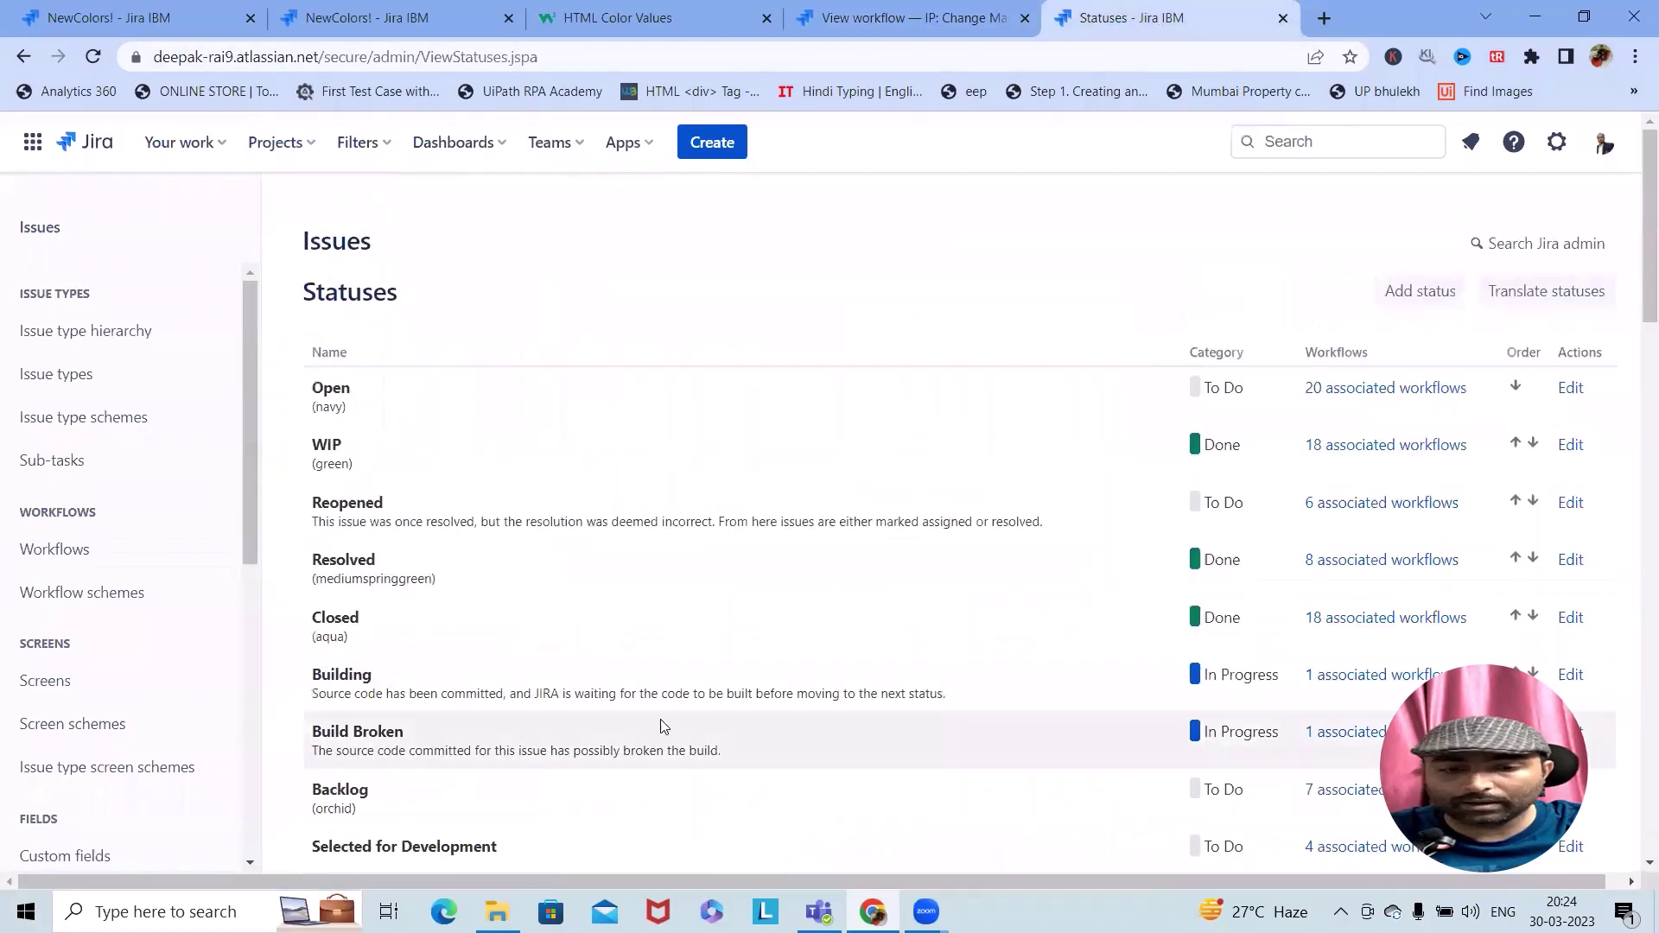
{"action": "scroll", "coordinate": [671, 717], "scroll_direction": "down", "scroll_amount": 20}
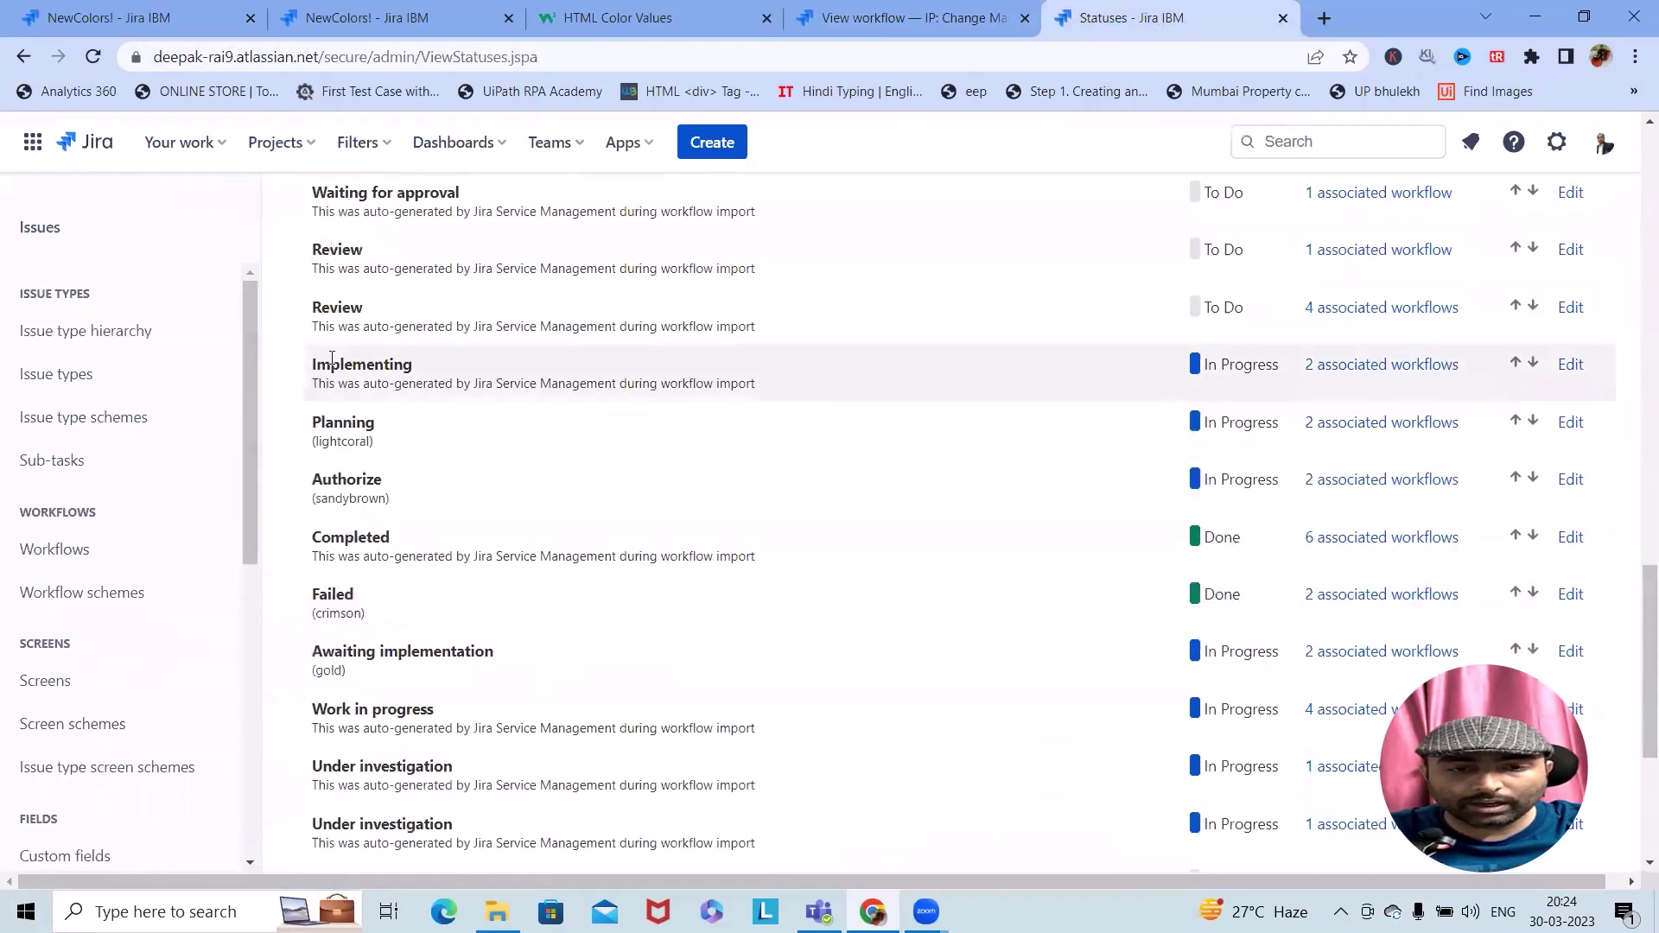
{"action": "left_click", "coordinate": [1571, 364]}
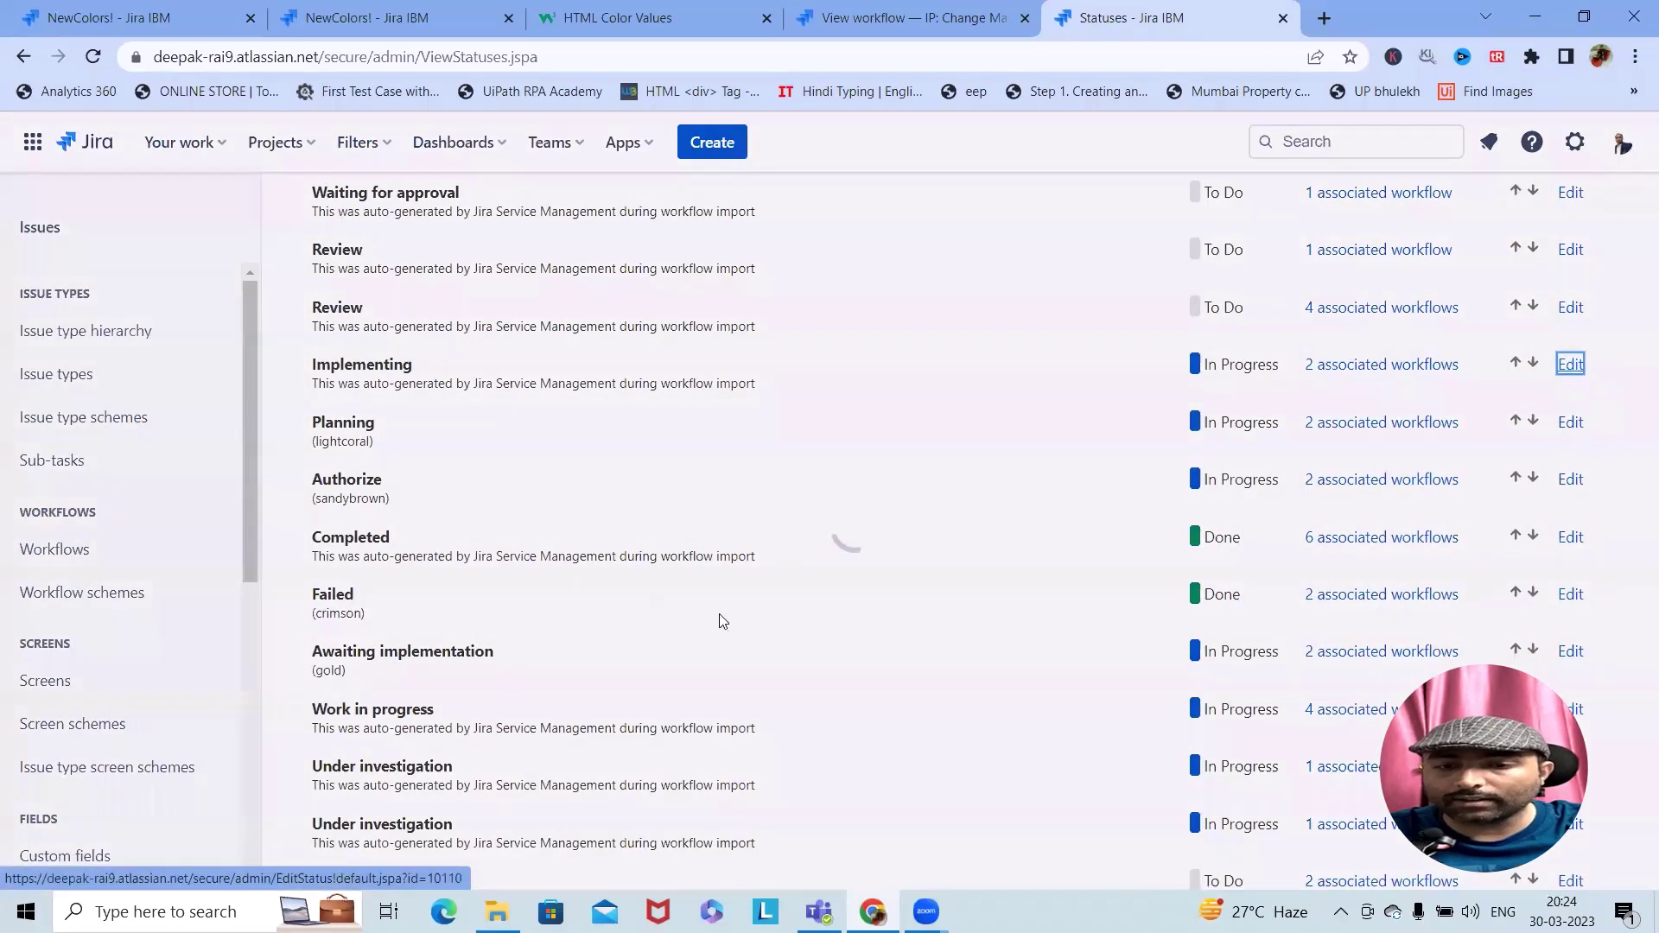
{"action": "key", "text": "Tab"}
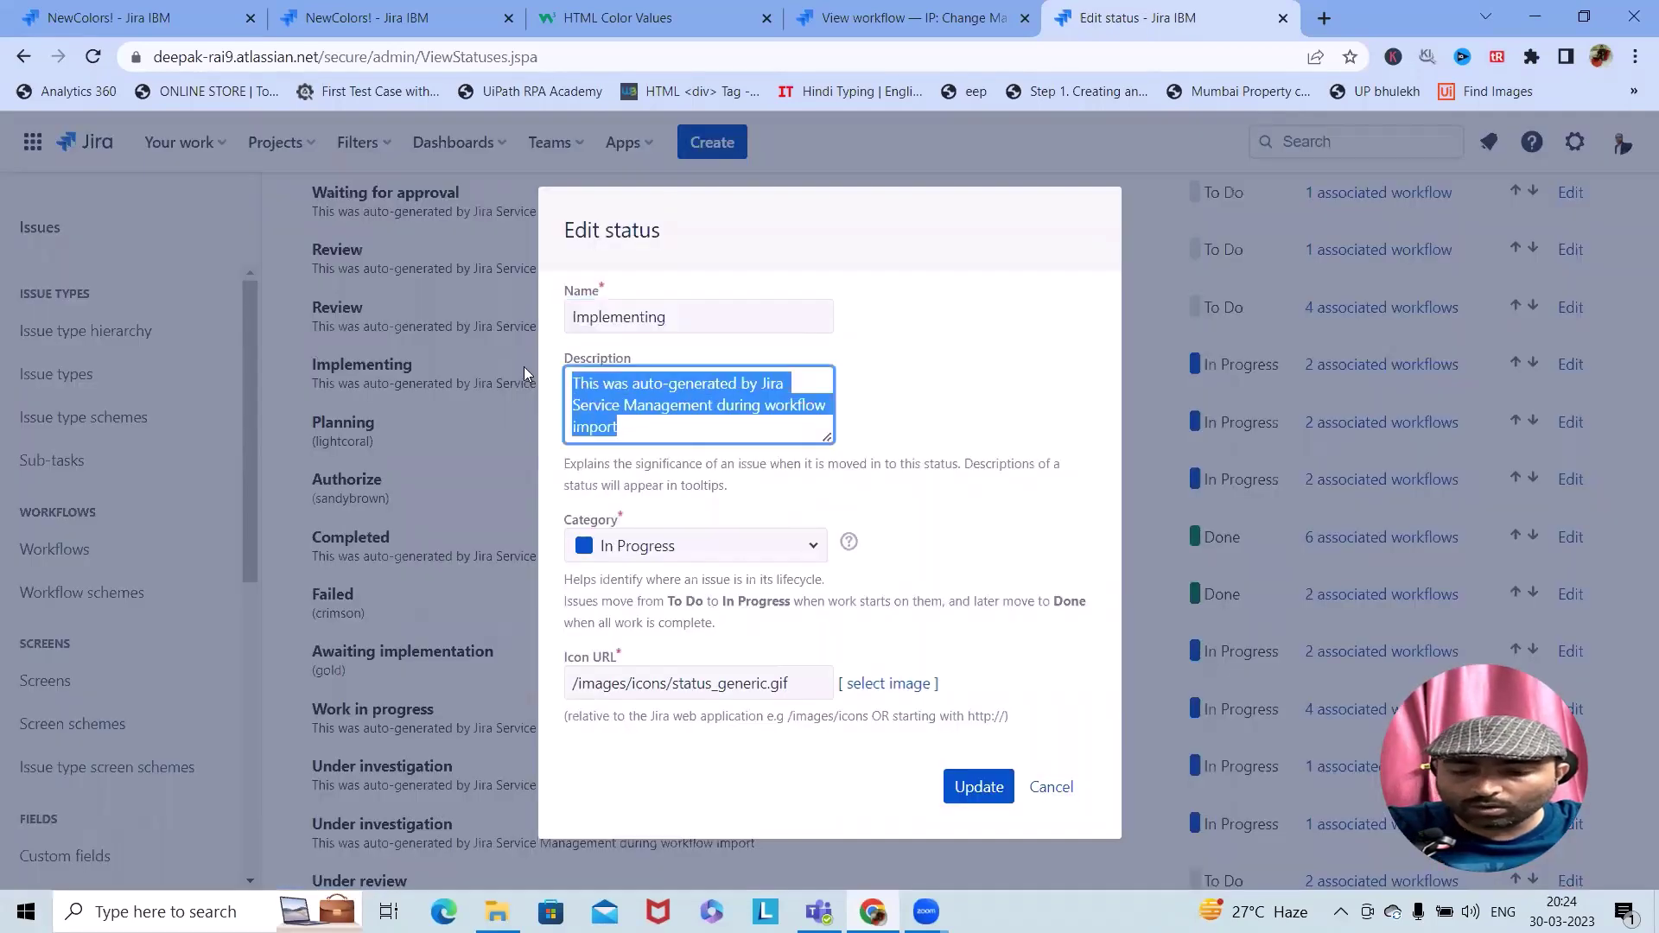
{"action": "key", "text": "BackSpace"}
Look up Yellow on the HTML Color Values page, enter (yellow) as the Implementing description, and save the status
{"action": "left_click", "coordinate": [899, 18]}
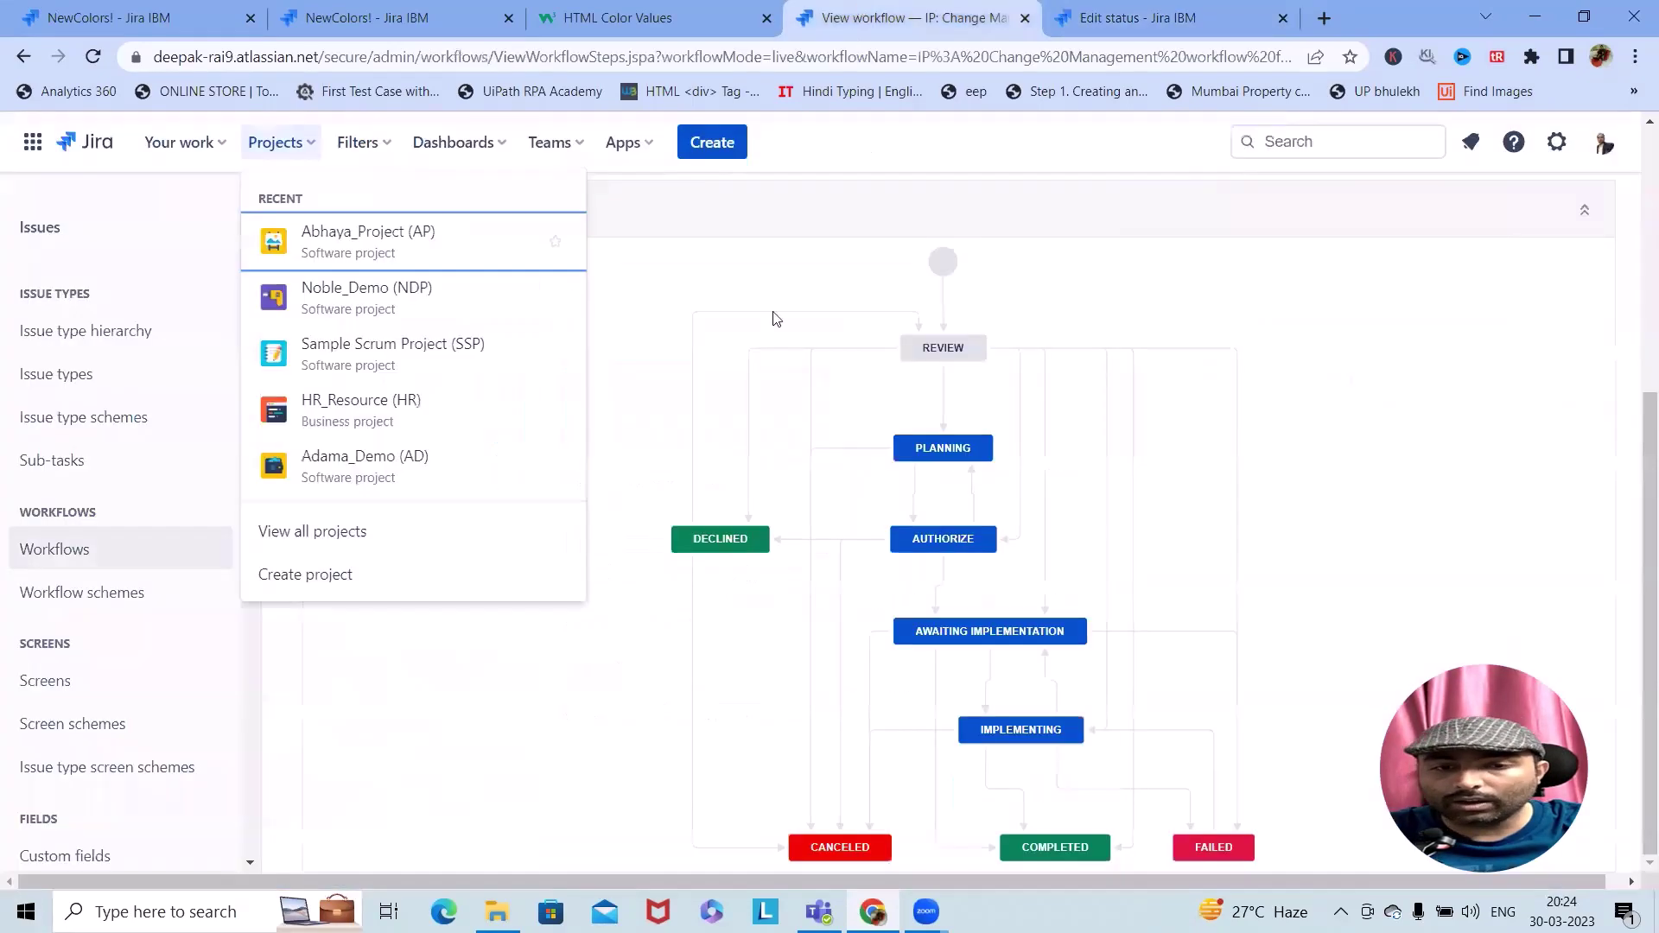
{"action": "left_click", "coordinate": [639, 17]}
{"action": "scroll", "coordinate": [695, 582], "scroll_direction": "down", "scroll_amount": 10}
{"action": "scroll", "coordinate": [702, 682], "scroll_direction": "down", "scroll_amount": 1}
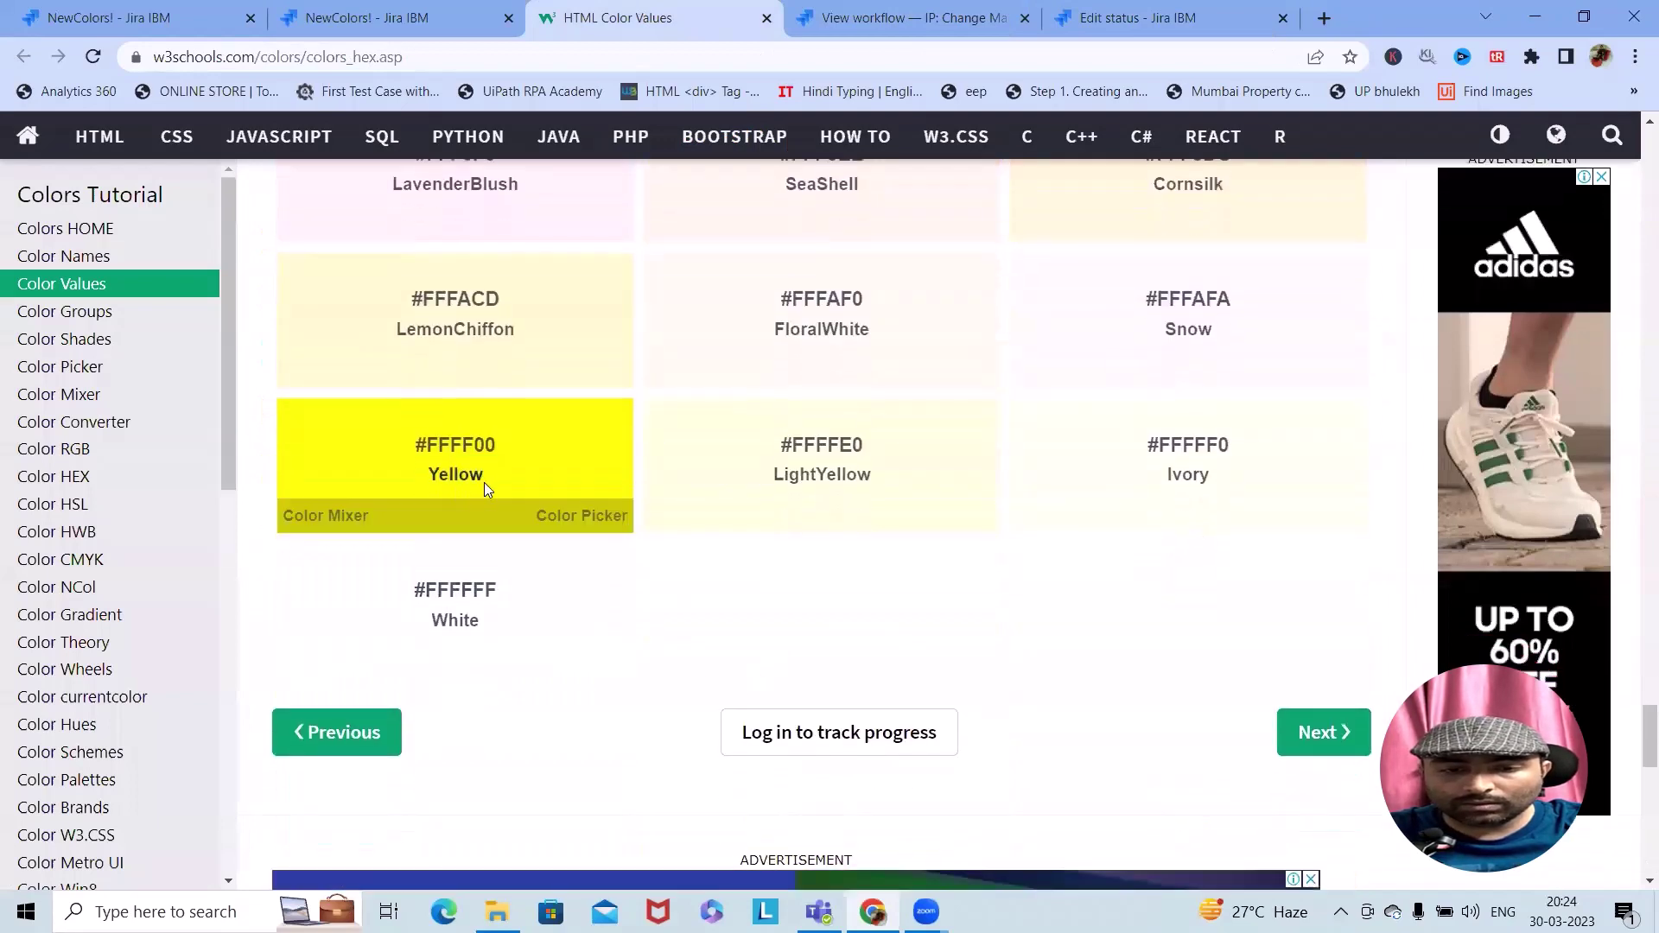
{"action": "left_click", "coordinate": [1091, 7]}
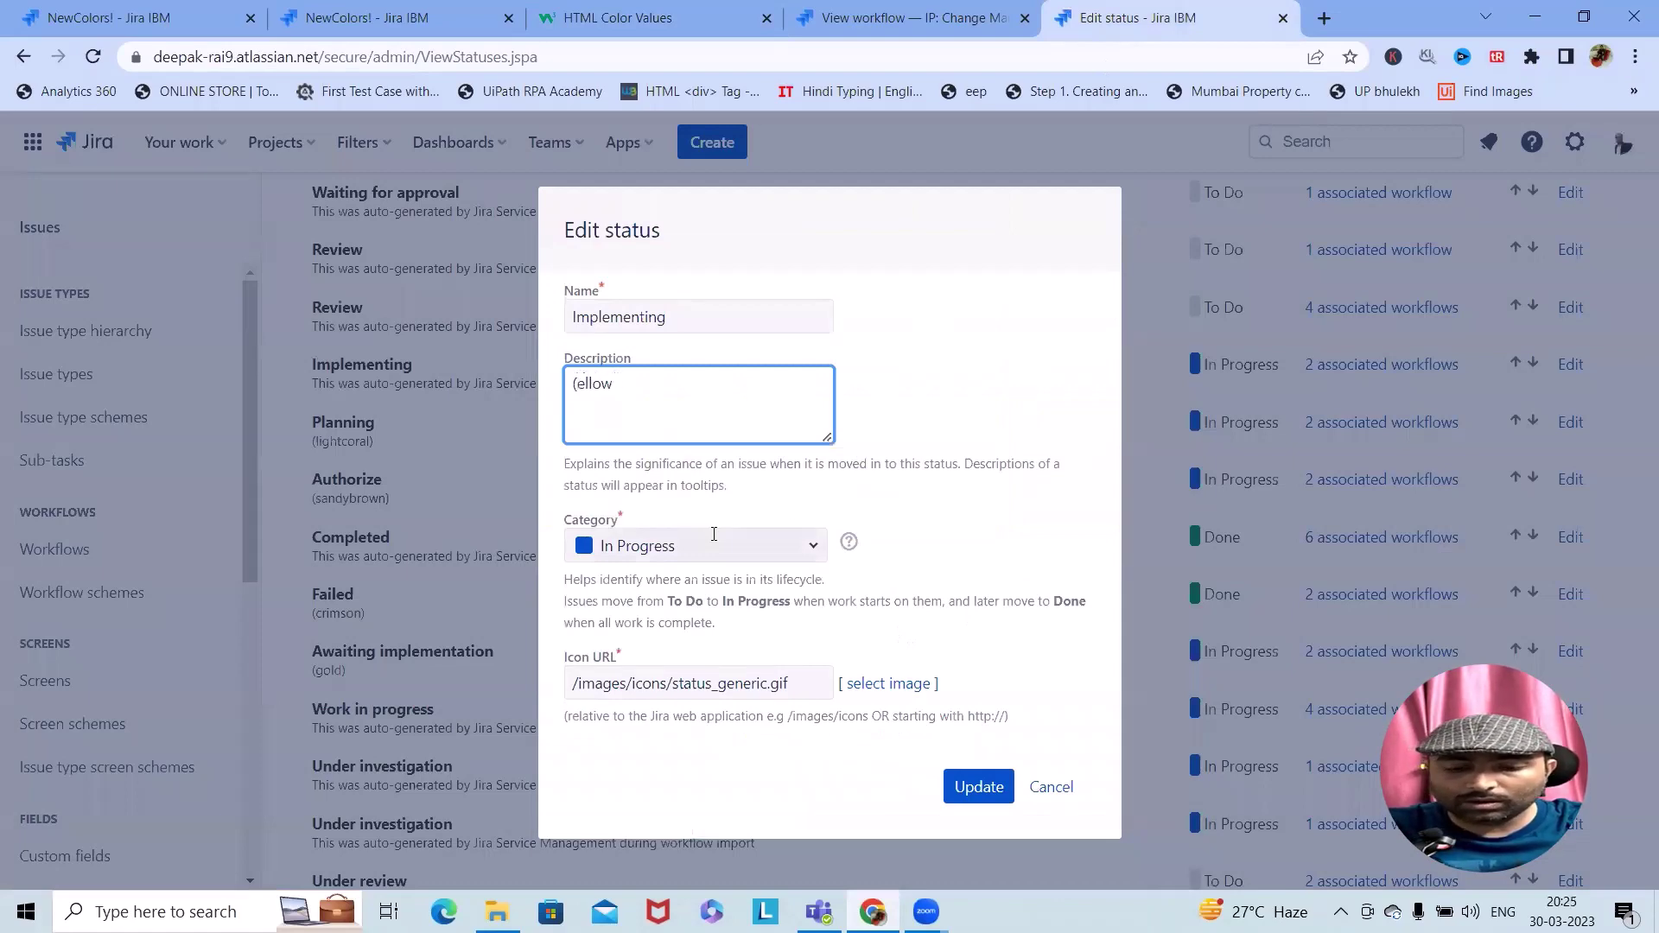
{"action": "left_click", "coordinate": [1051, 786]}
Return to the change management workflow and reload the page to check the status colors in its diagram
{"action": "scroll", "coordinate": [387, 398], "scroll_direction": "down", "scroll_amount": 2}
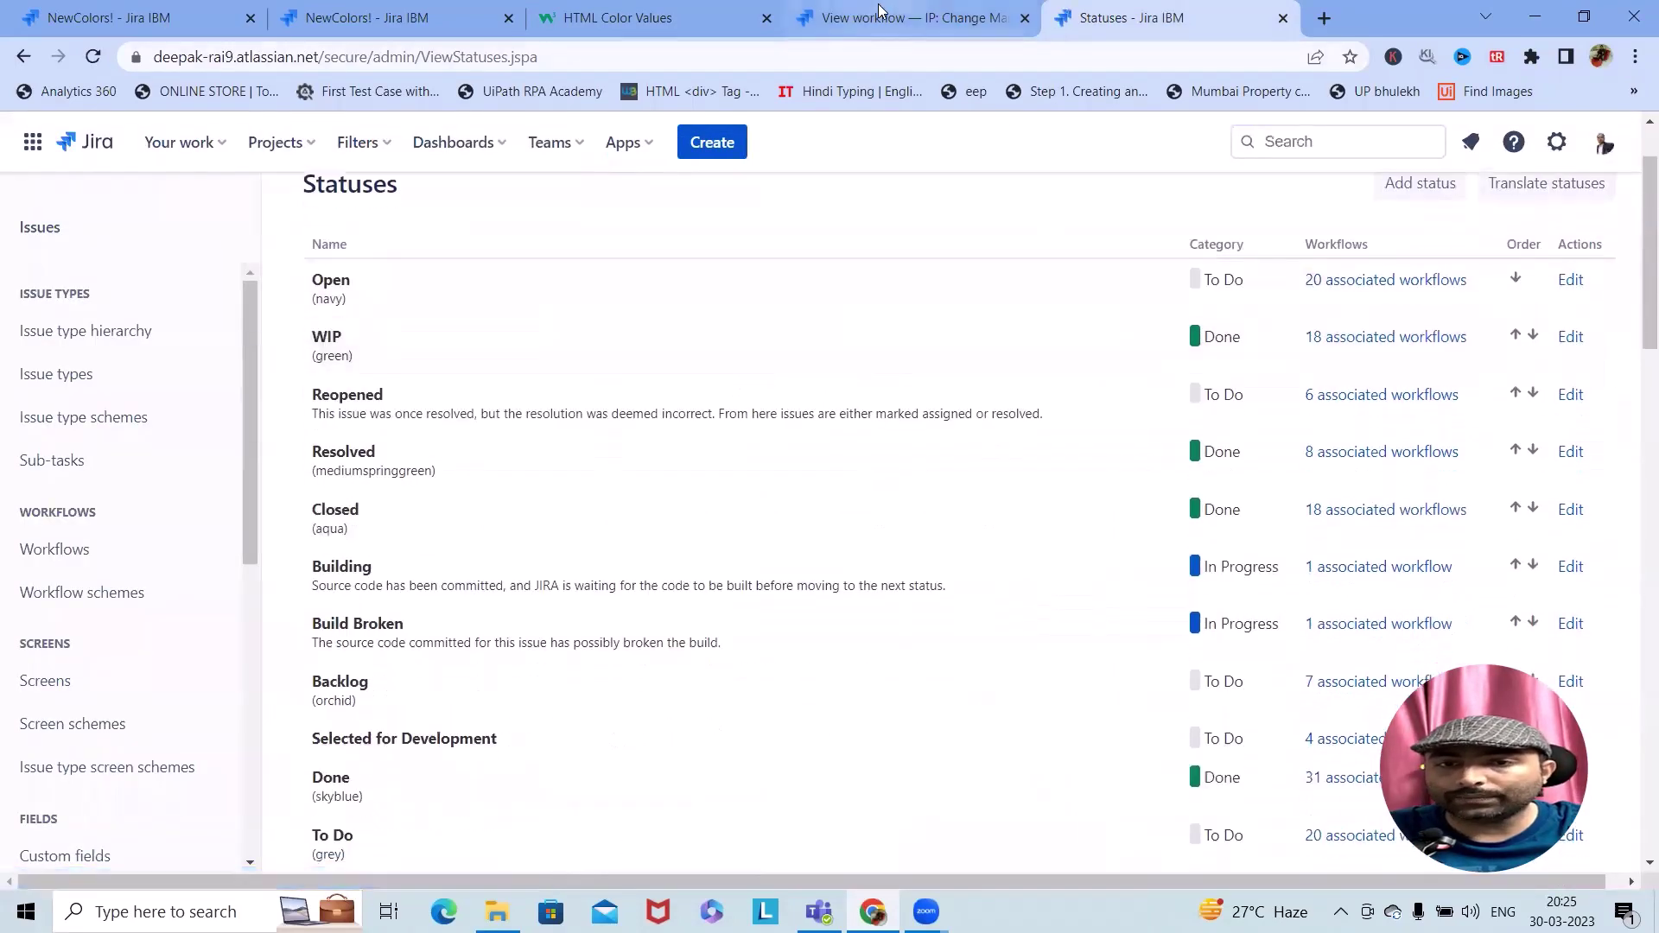
{"action": "left_click", "coordinate": [907, 17]}
{"action": "left_click", "coordinate": [1189, 7]}
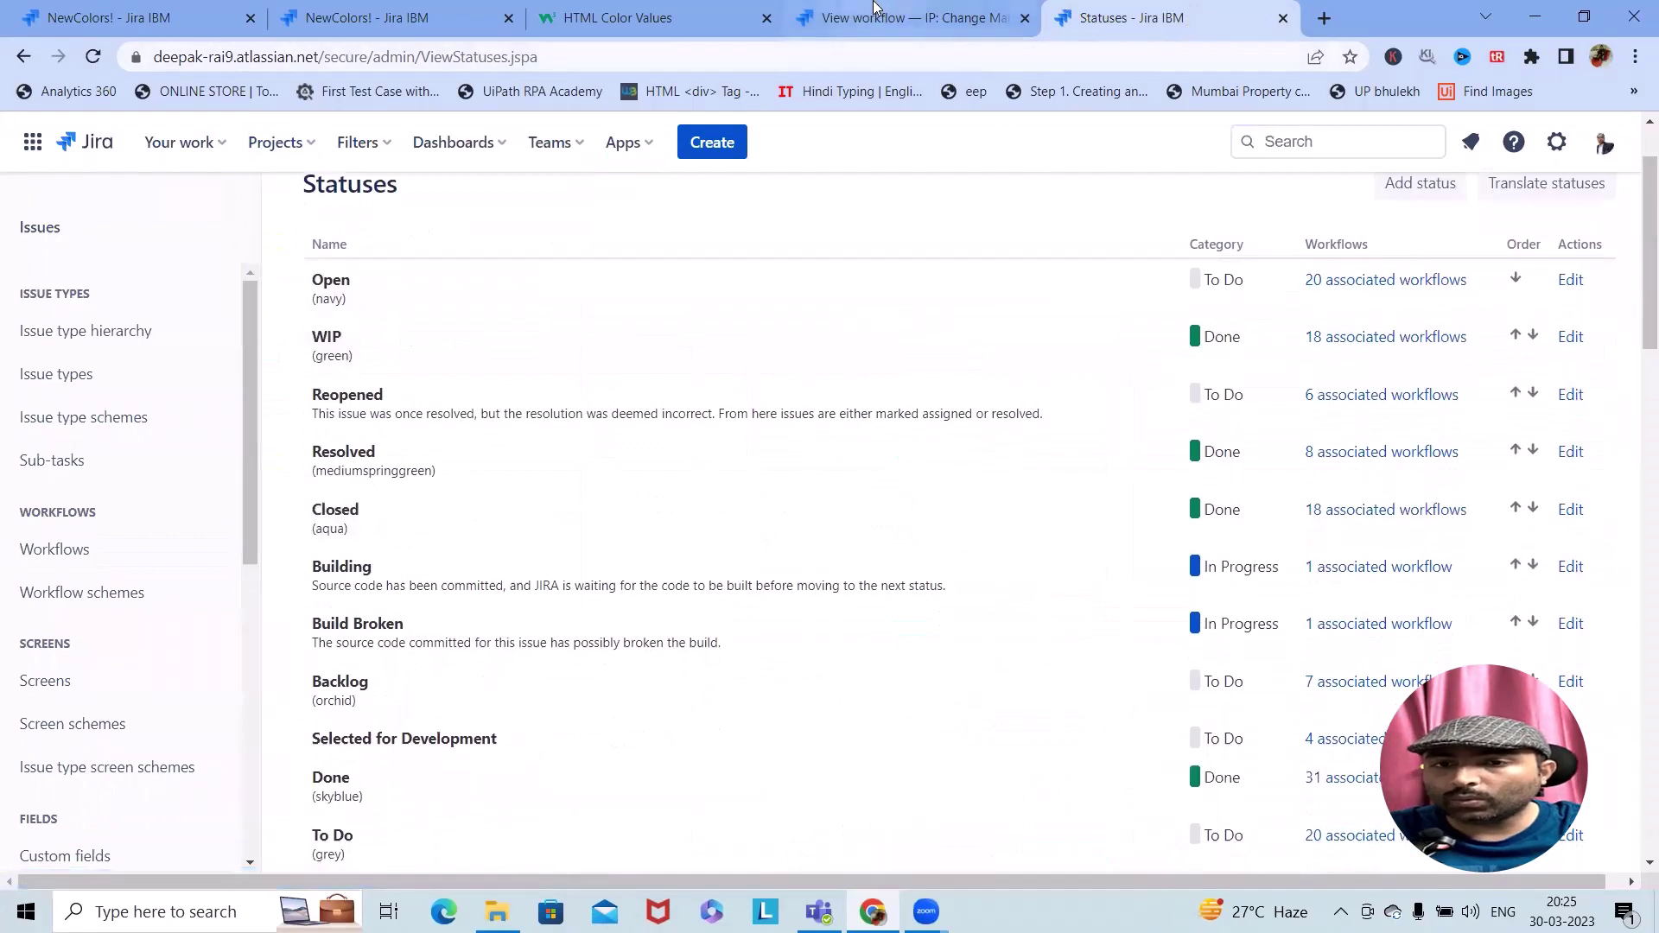
{"action": "left_click", "coordinate": [907, 17]}
{"action": "key", "text": "F5"}
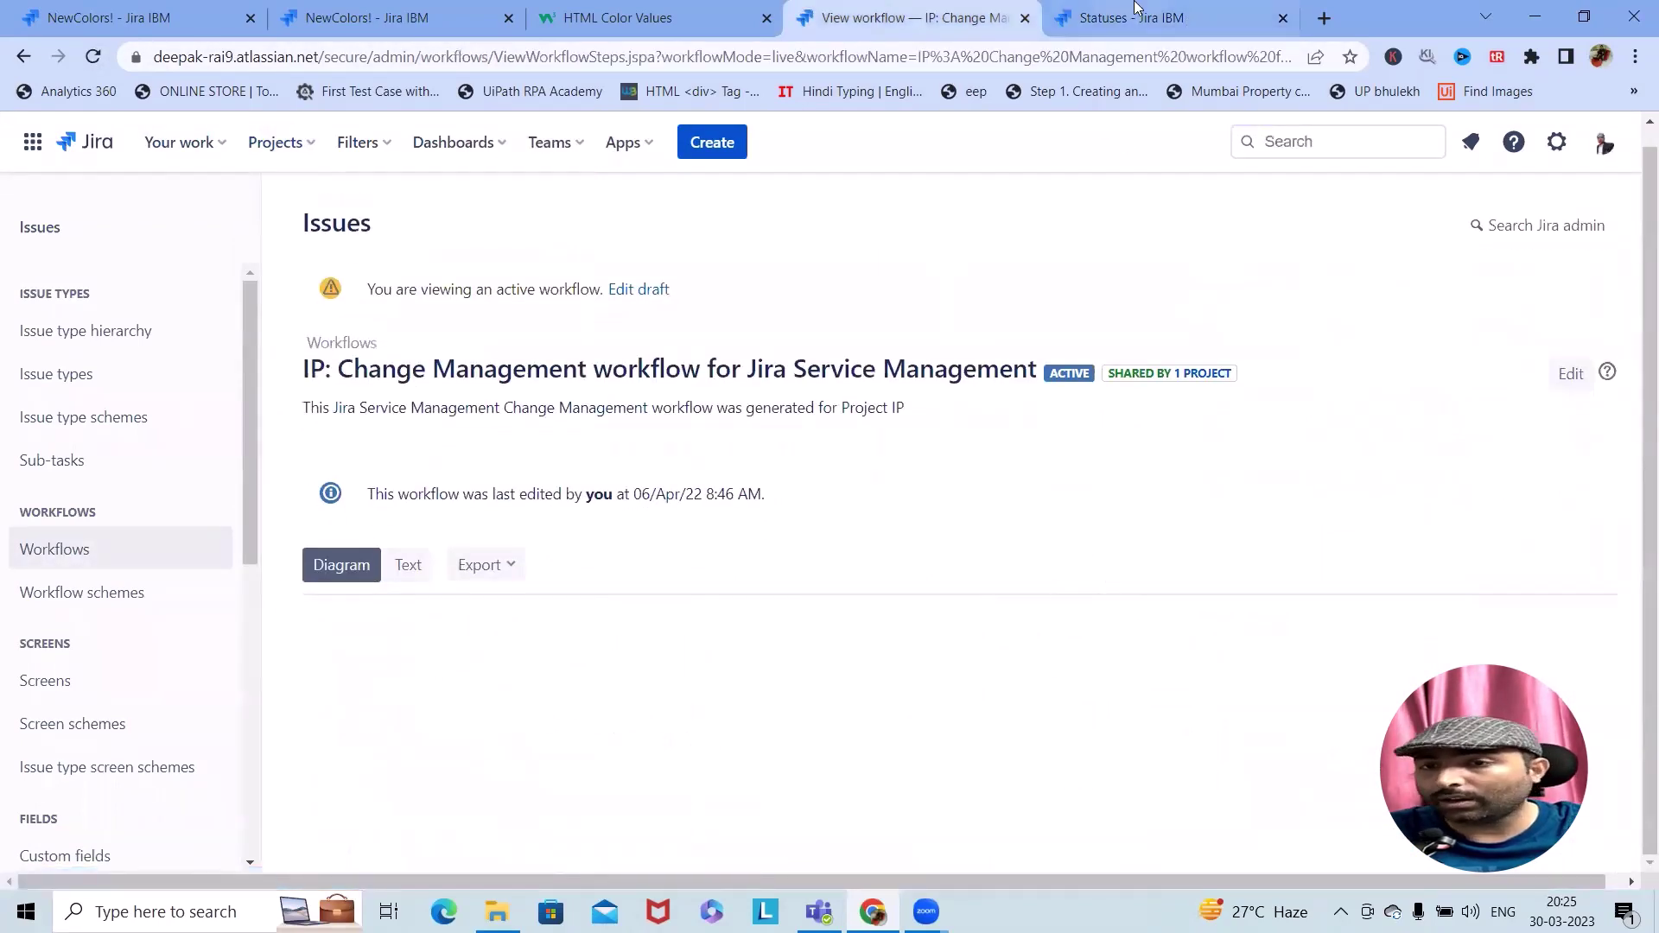
{"action": "scroll", "coordinate": [778, 536], "scroll_direction": "down", "scroll_amount": 5}
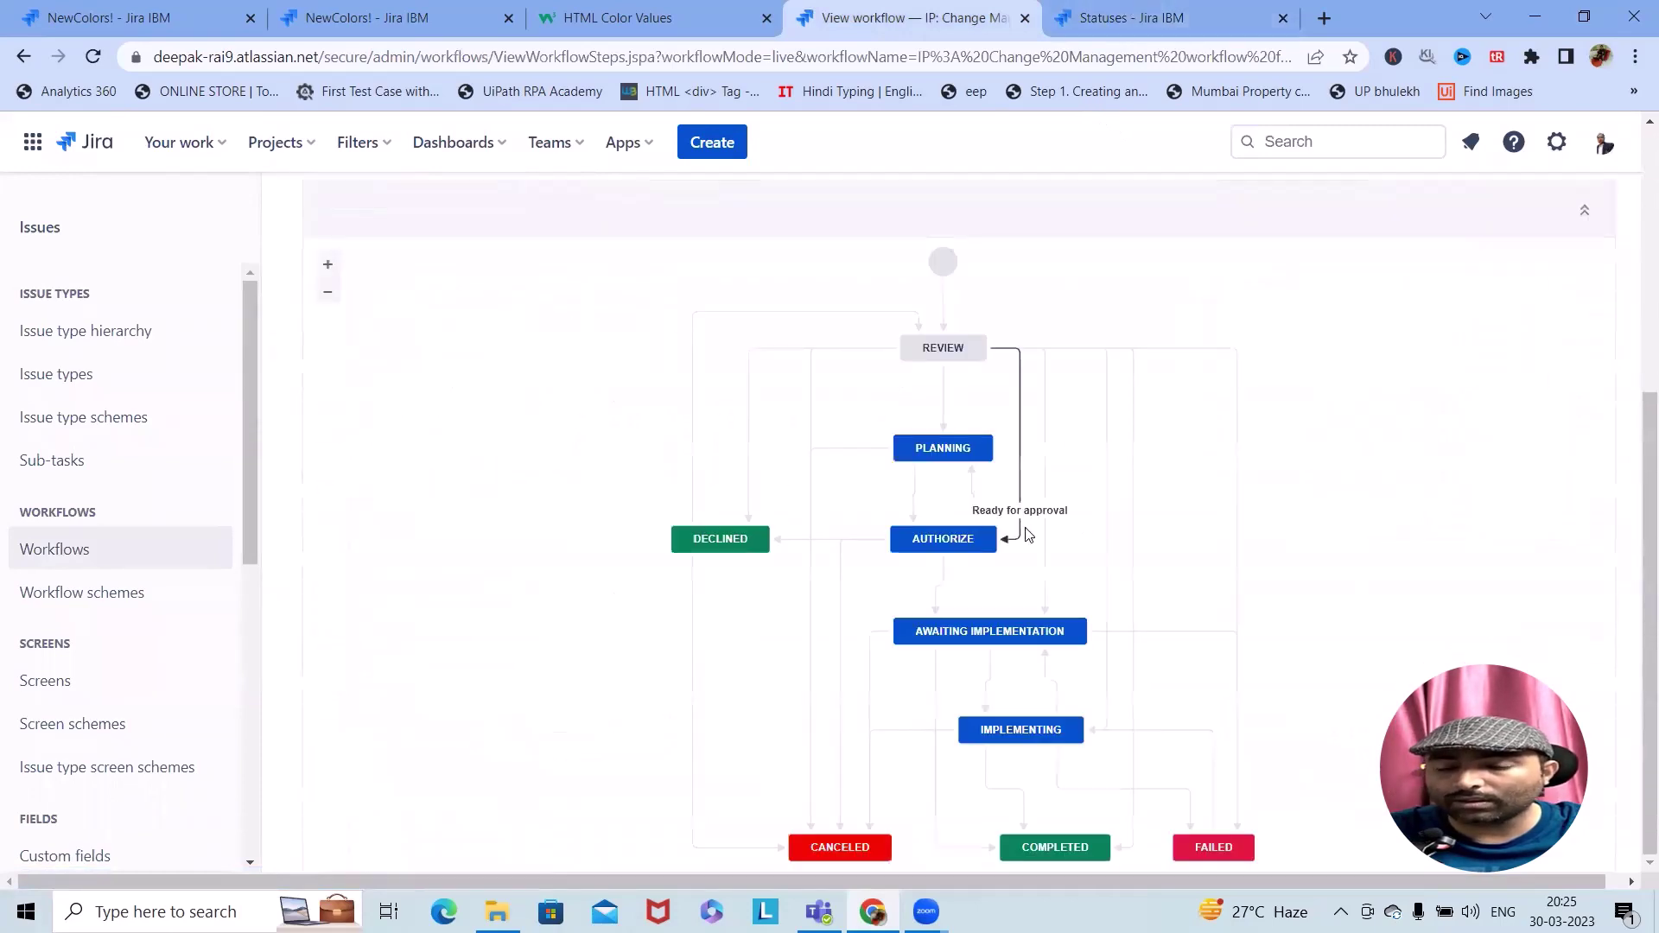
Reload the NewStatusColorsPRO cache from the personal settings and acknowledge the alert
{"action": "left_click", "coordinate": [1138, 16]}
{"action": "left_click", "coordinate": [1603, 143]}
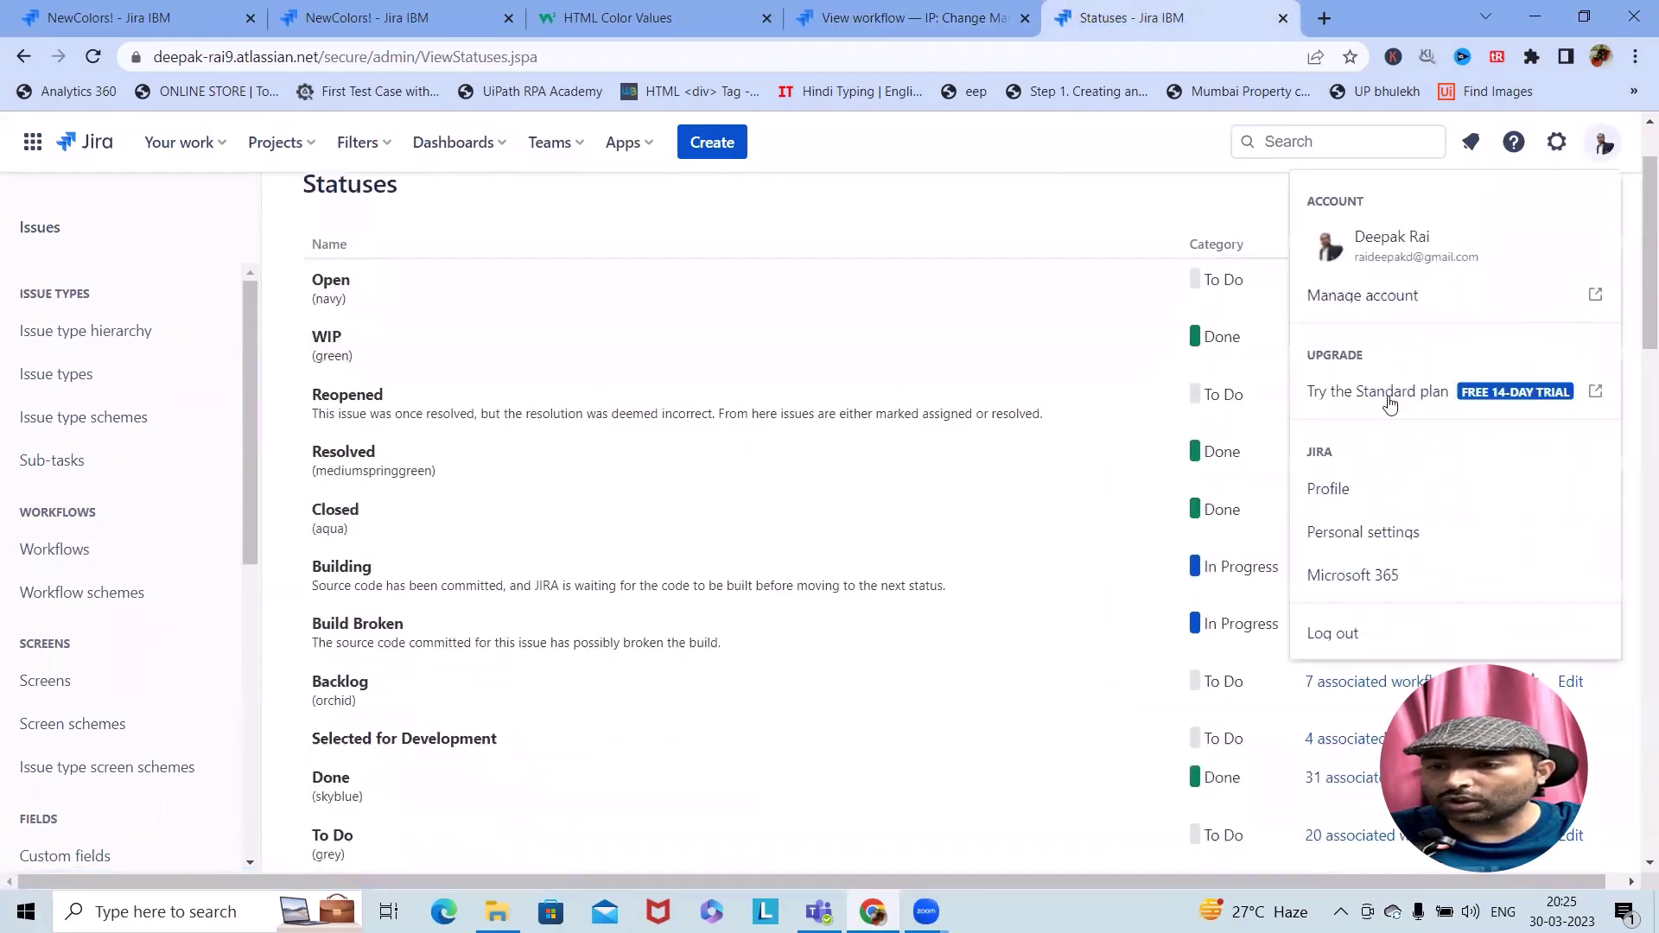
{"action": "left_click", "coordinate": [1364, 529]}
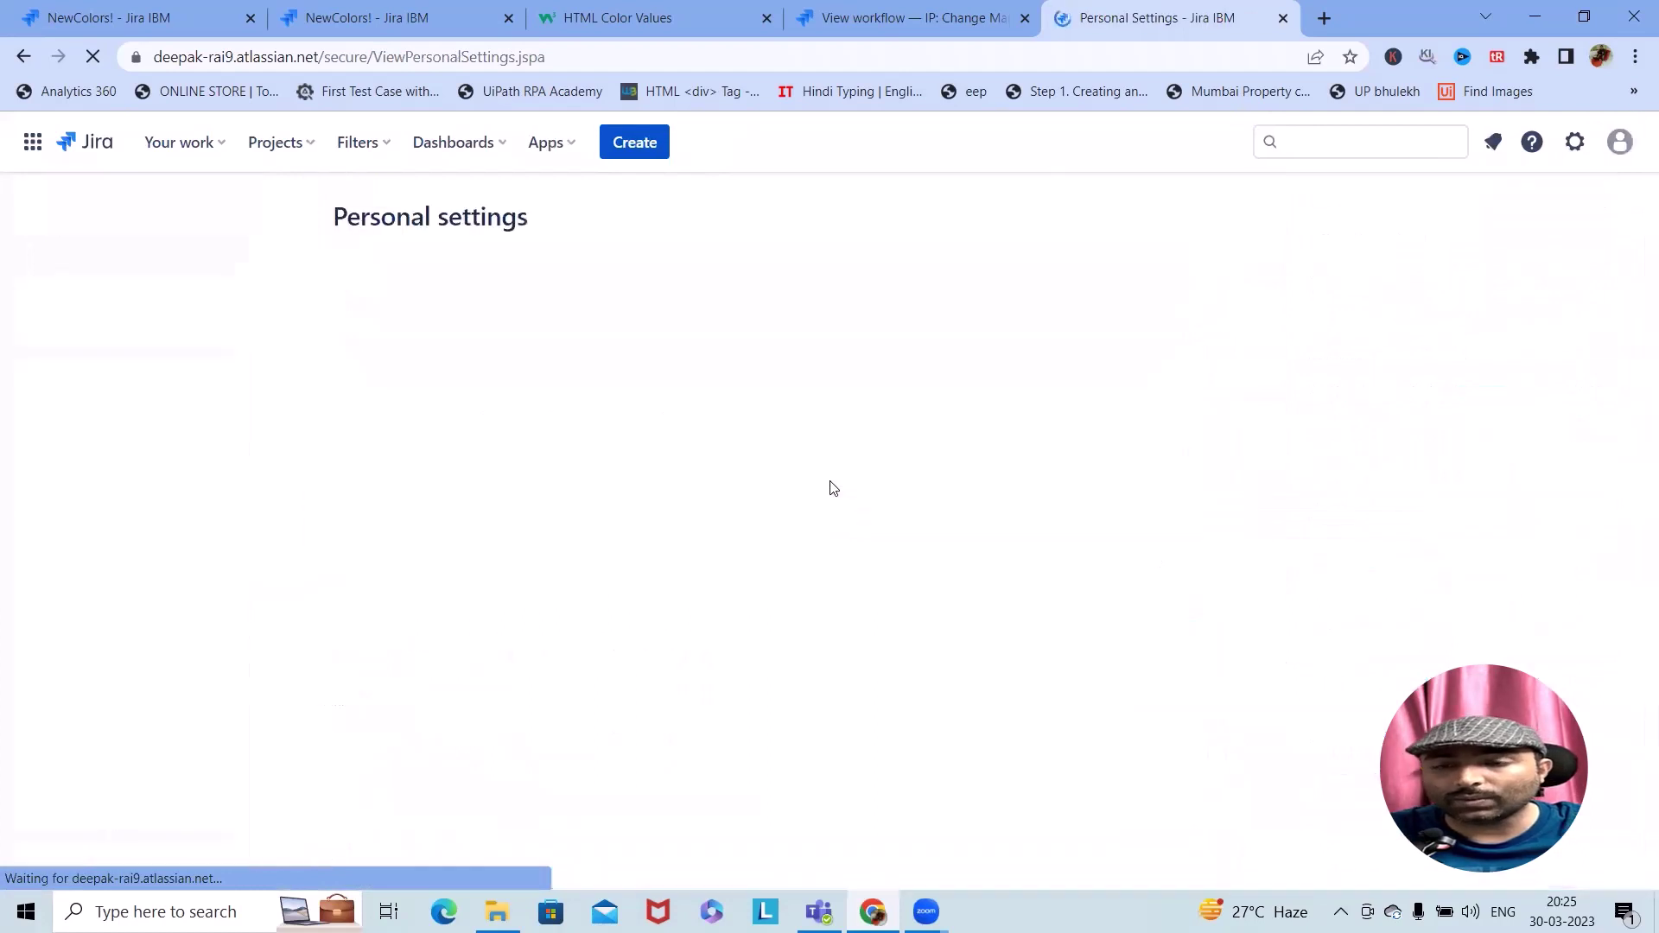
{"action": "left_click", "coordinate": [497, 298]}
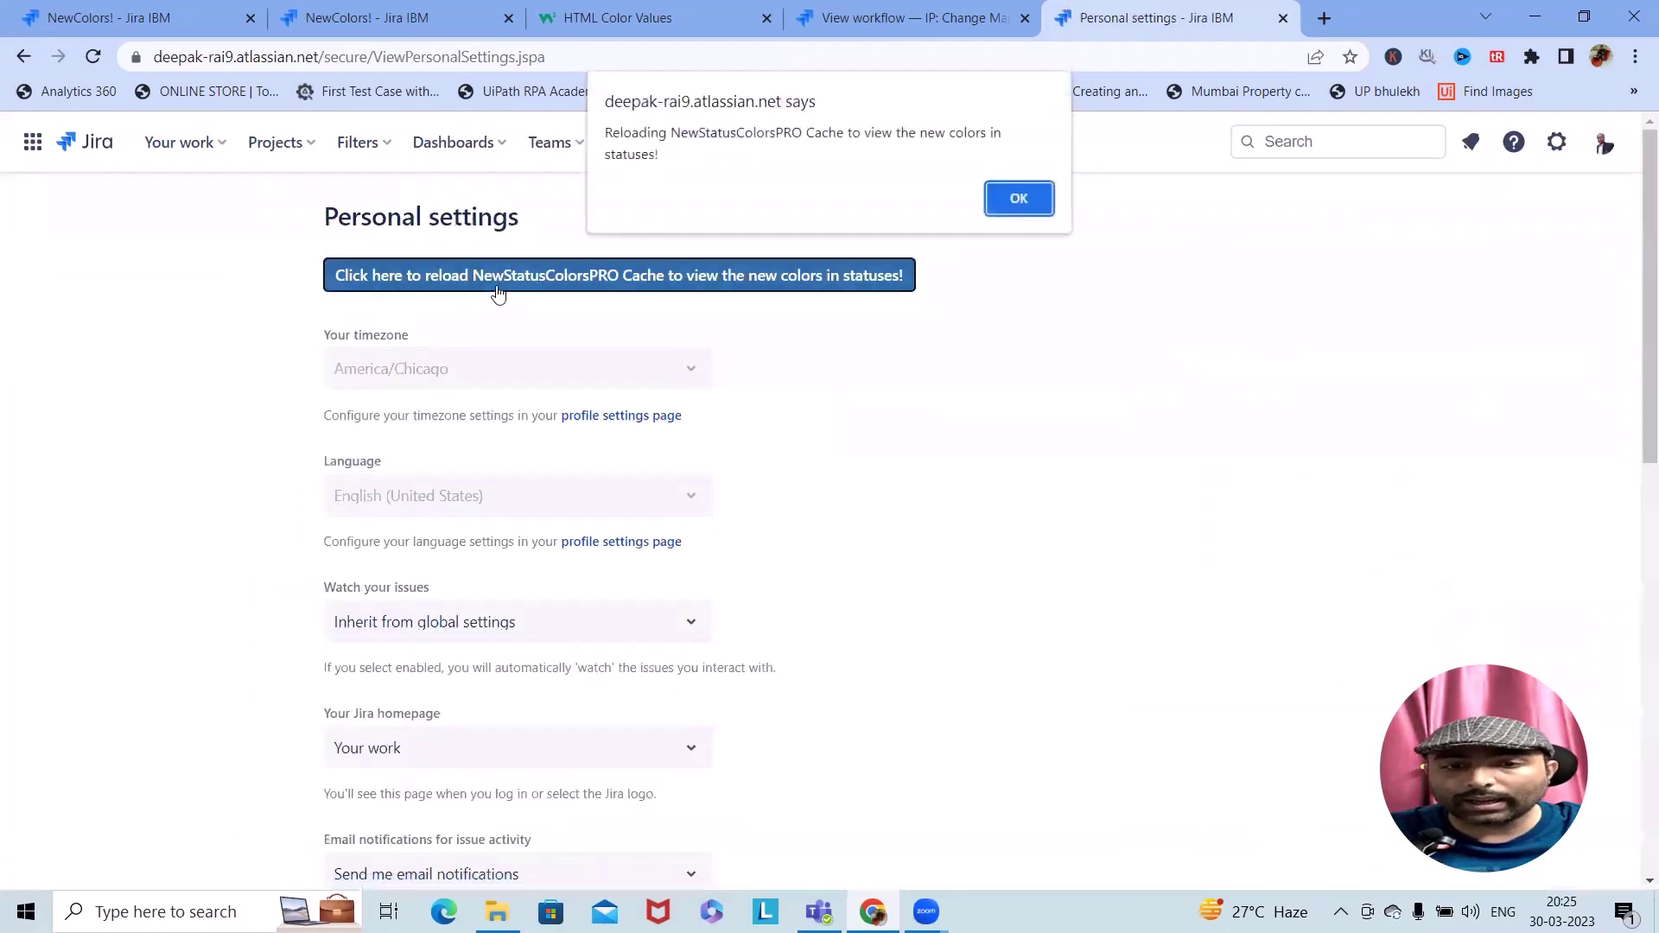
{"action": "left_click", "coordinate": [1023, 194]}
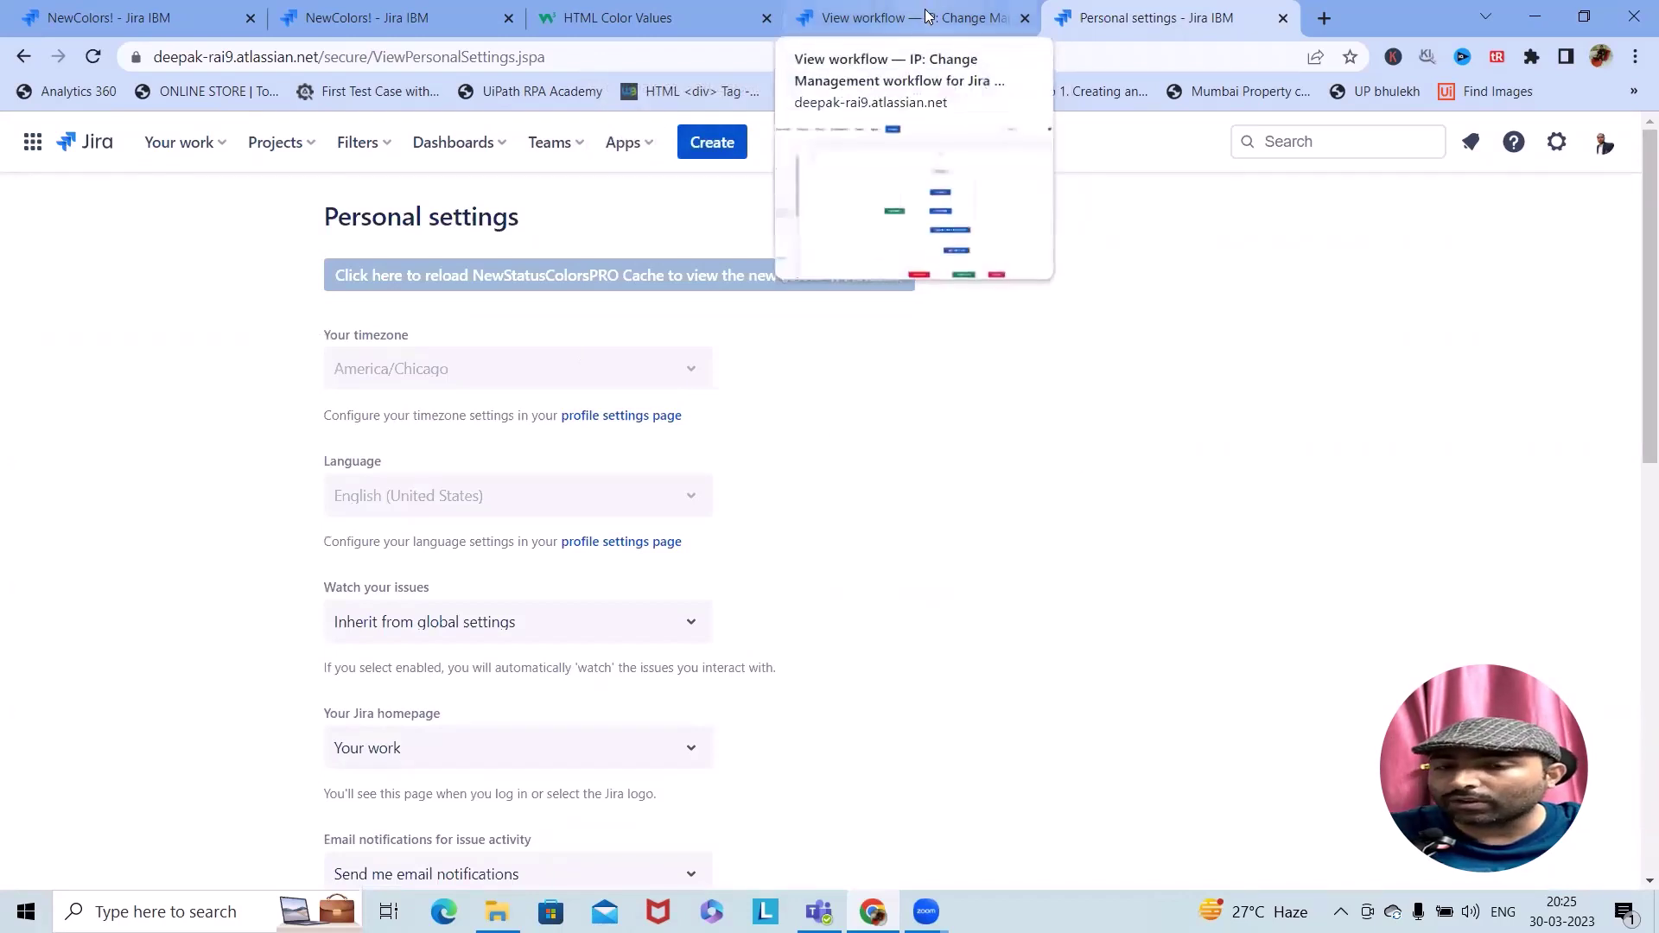
Reload the change management workflow page and examine the new status colors in the diagram
{"action": "left_click", "coordinate": [885, 7]}
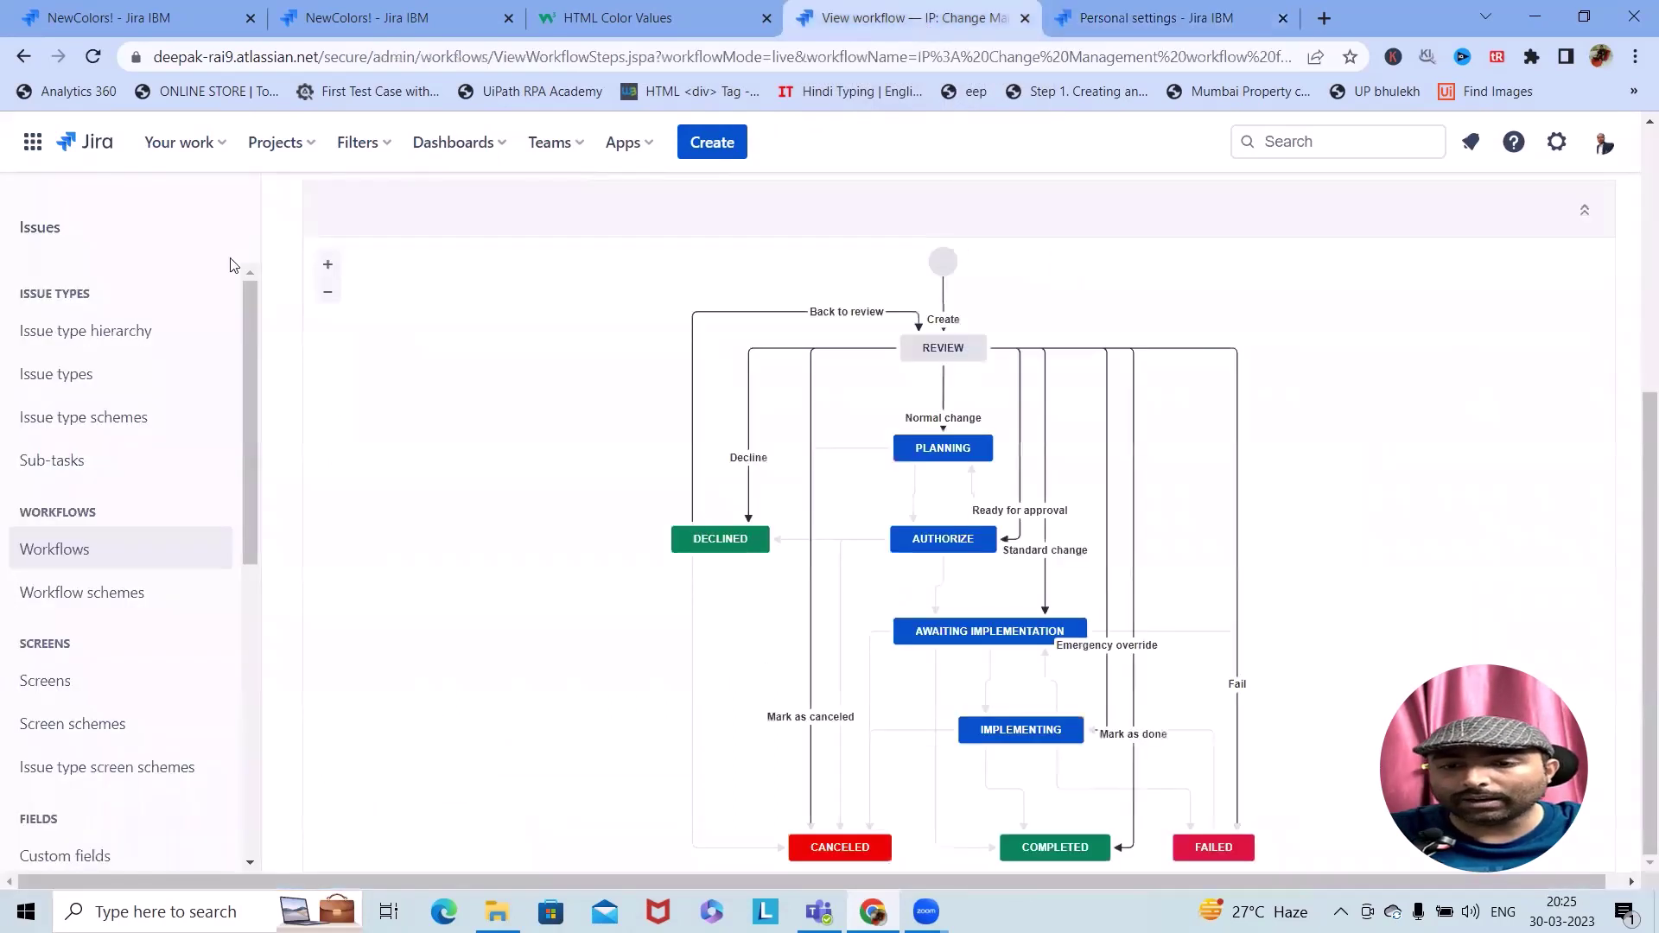
{"action": "key", "text": "F5"}
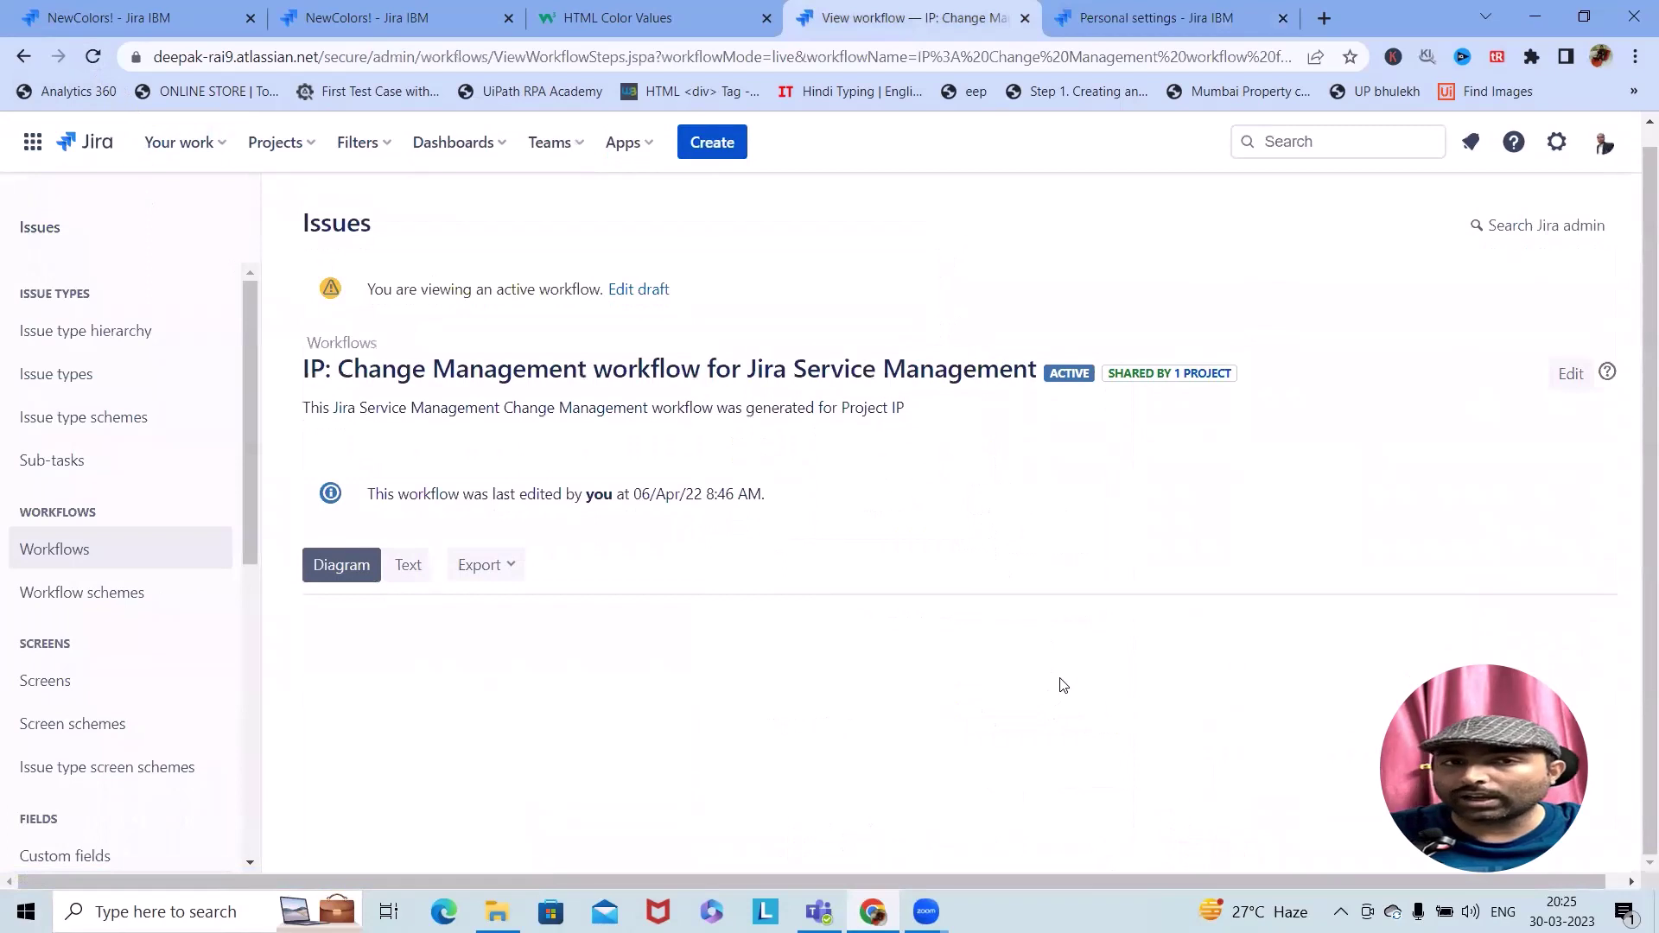
{"action": "scroll", "coordinate": [1070, 670], "scroll_direction": "down", "scroll_amount": 5}
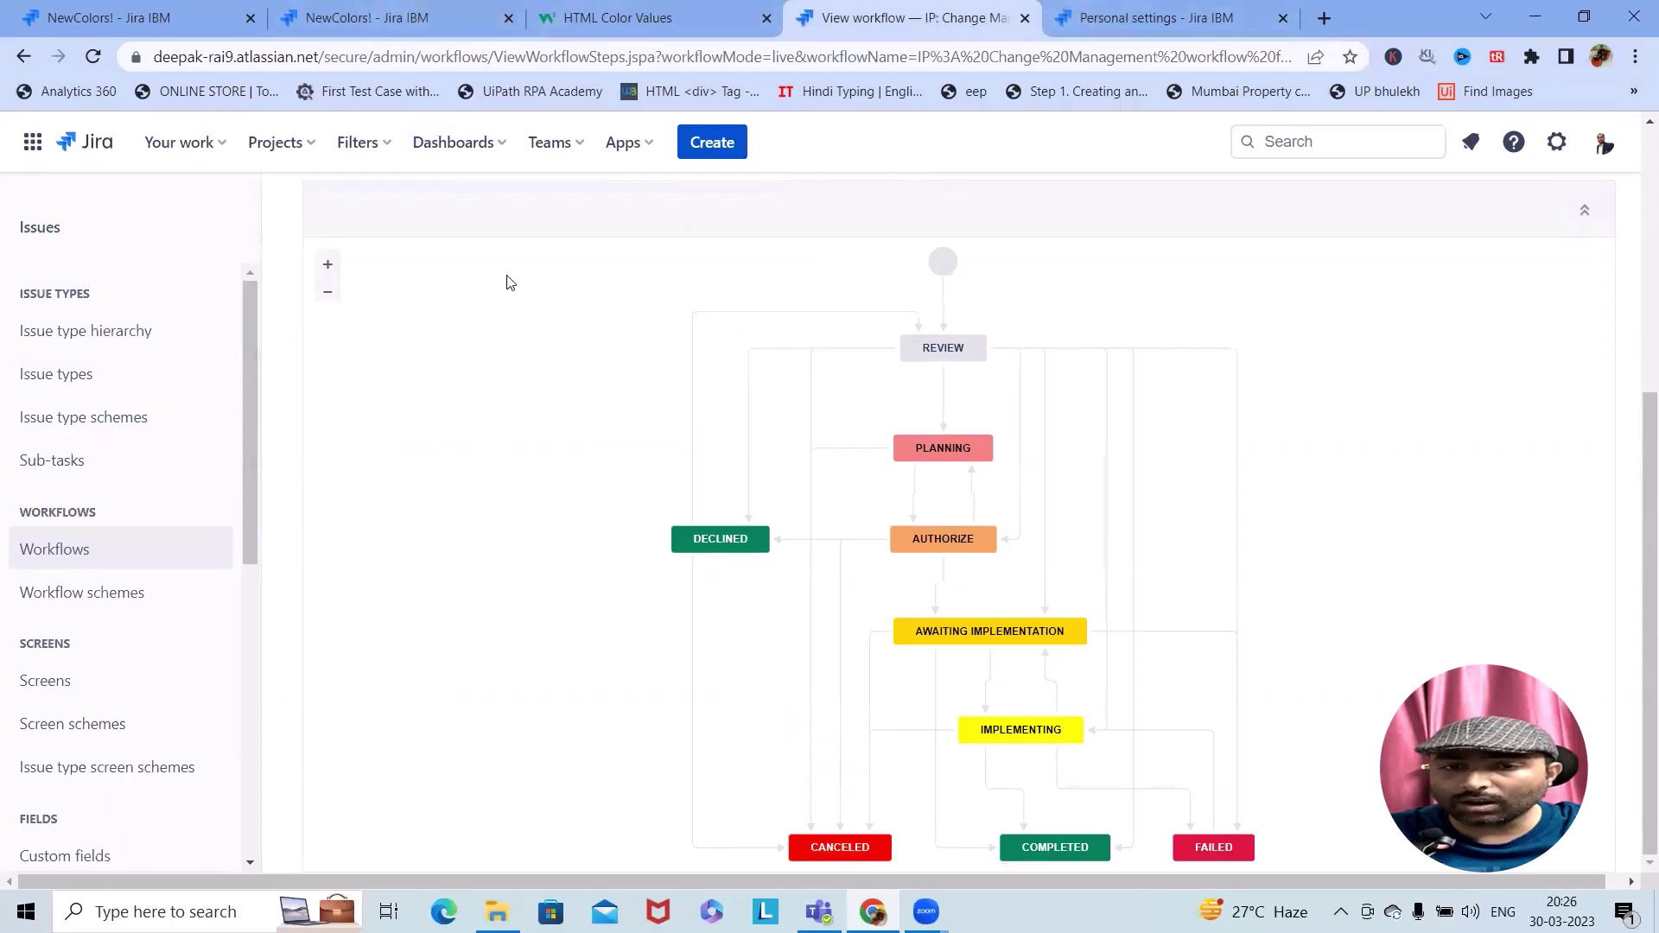
Go to the AP board and open the recently viewed issue AP-148 Test Defect
{"action": "left_click", "coordinate": [306, 151]}
{"action": "left_click", "coordinate": [339, 248]}
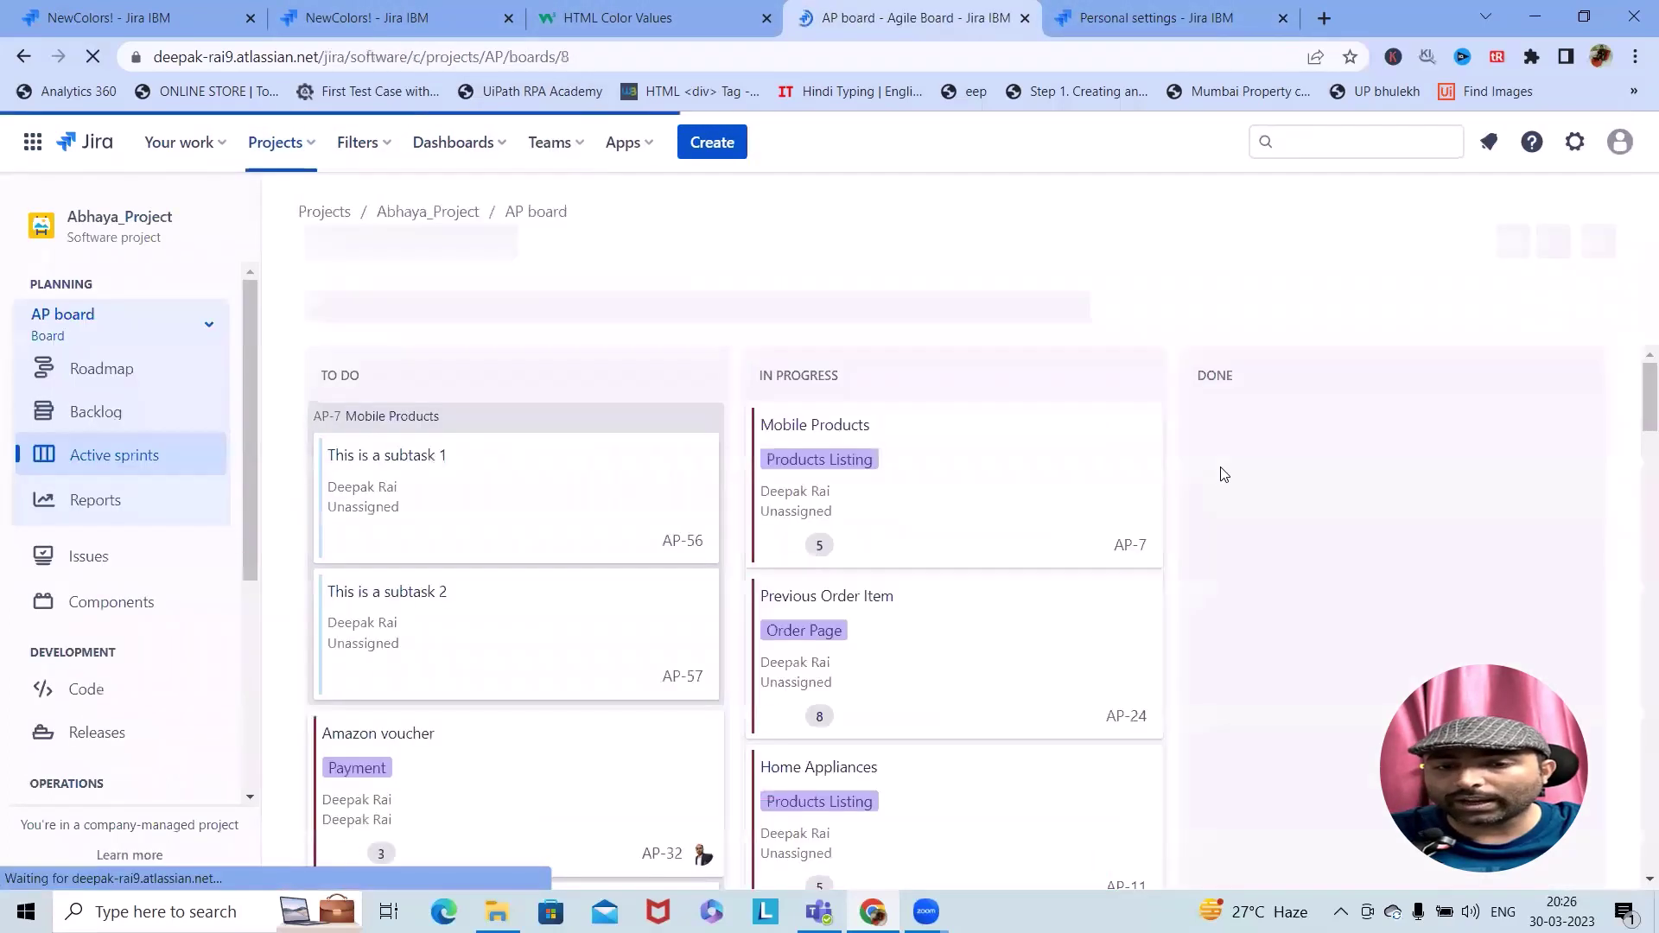
{"action": "left_click", "coordinate": [1321, 143]}
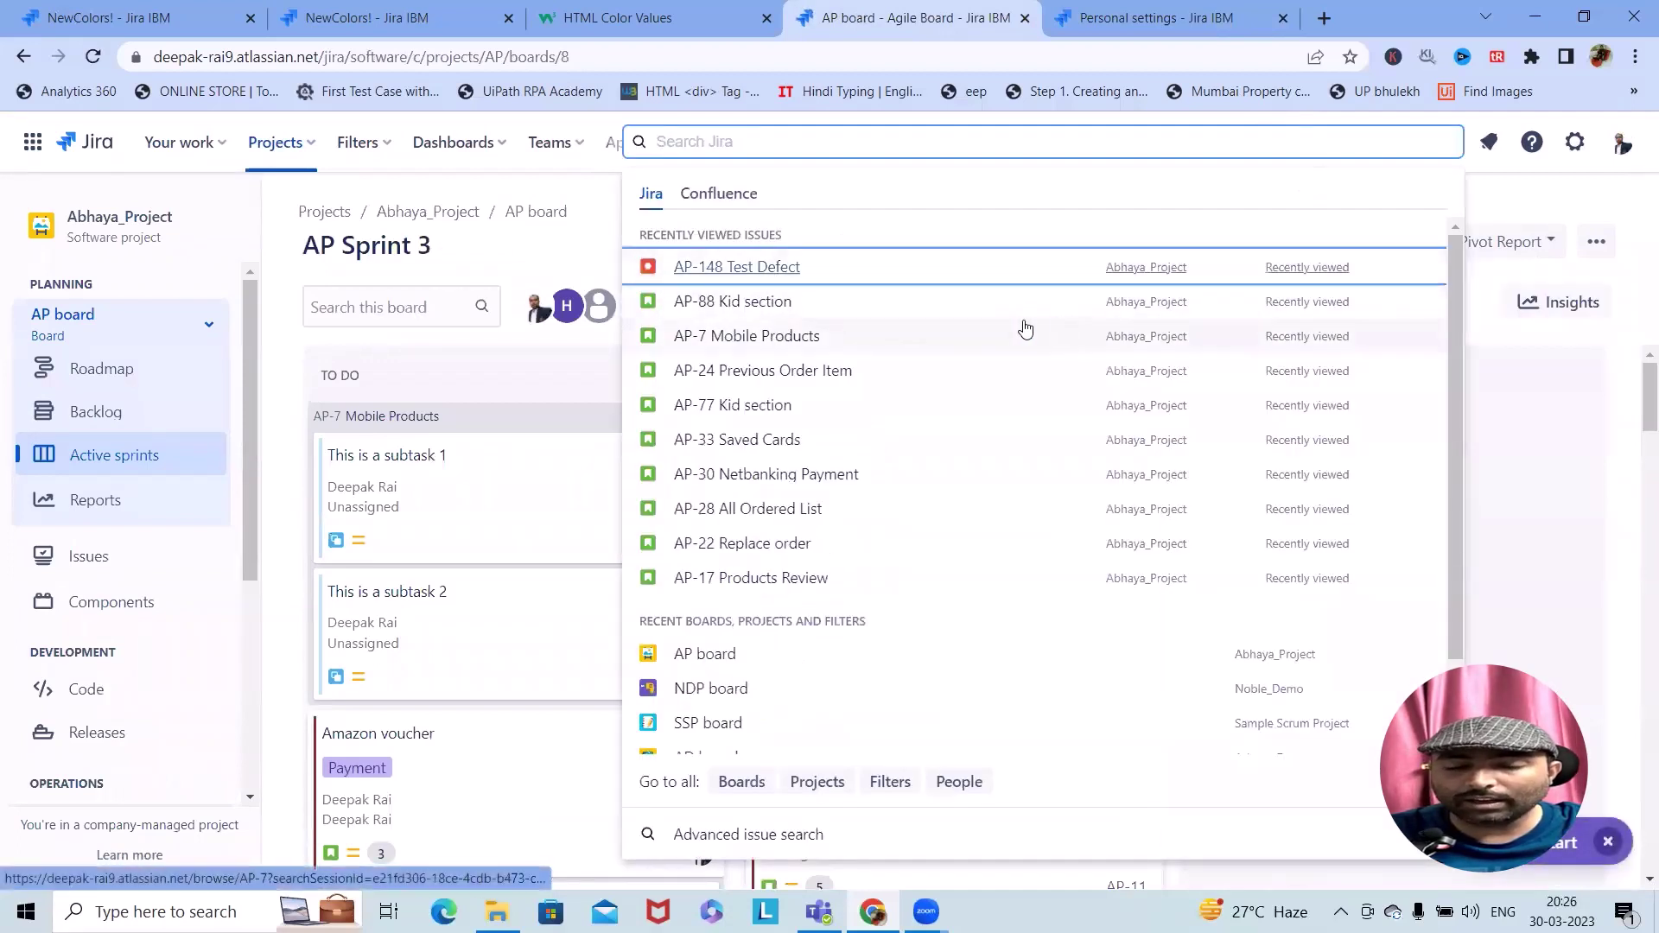
{"action": "left_click", "coordinate": [782, 275]}
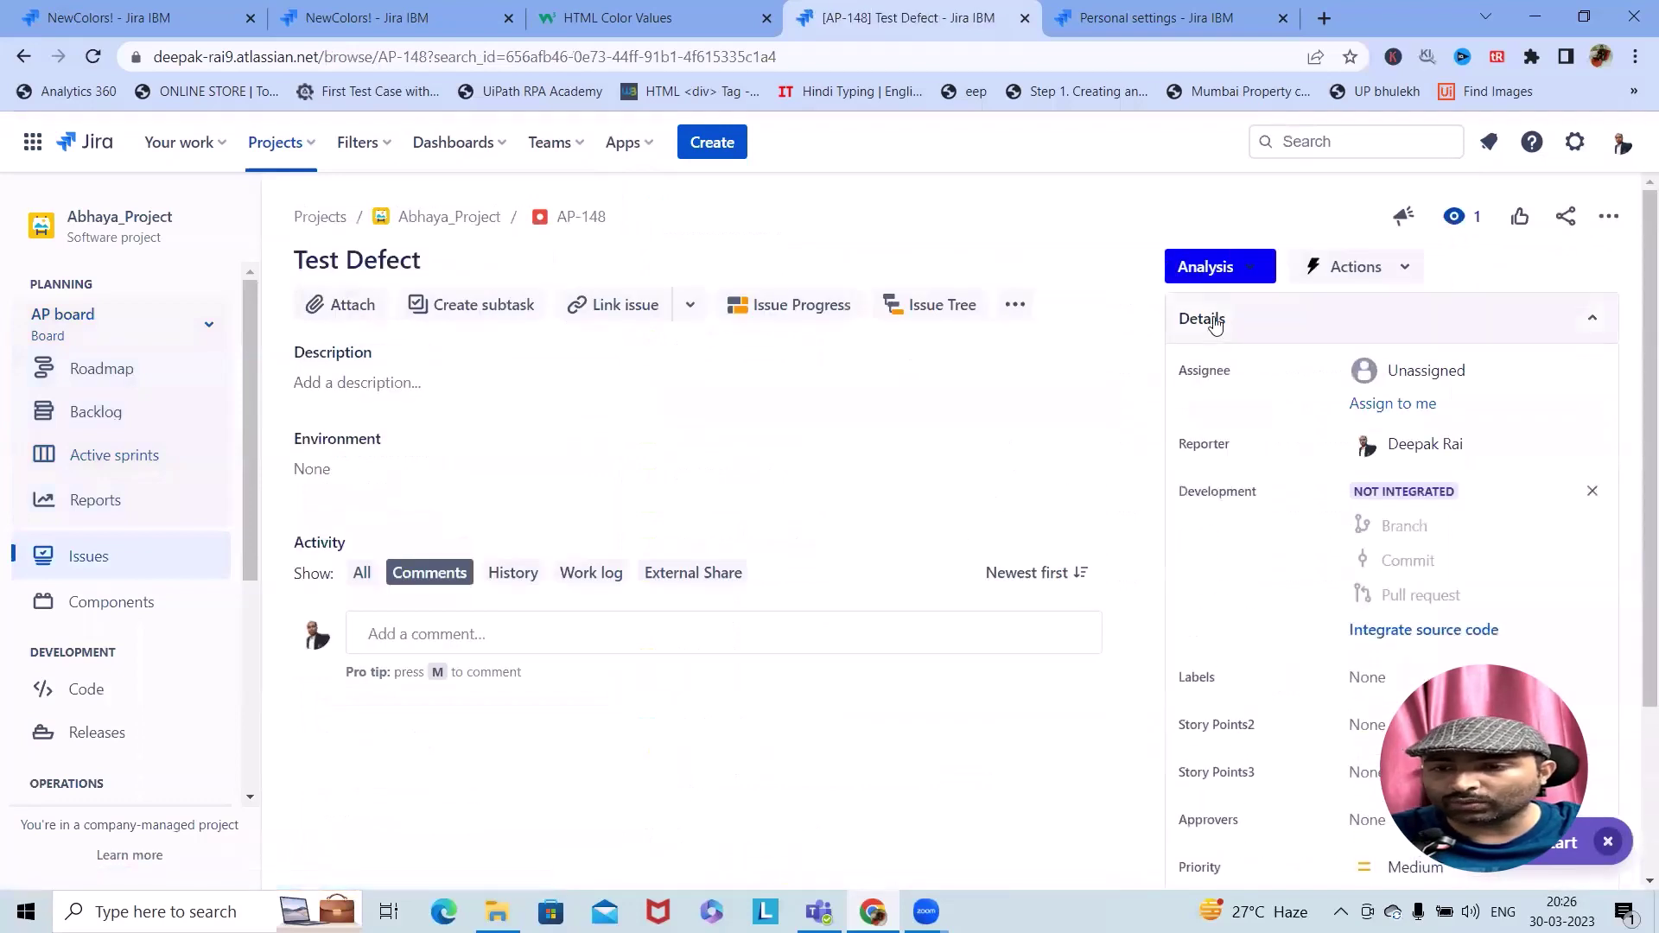
View the workflow of the Test Defect issue from its Analysis status, examine the status colors, and close the diagram
{"action": "left_click", "coordinate": [1243, 274]}
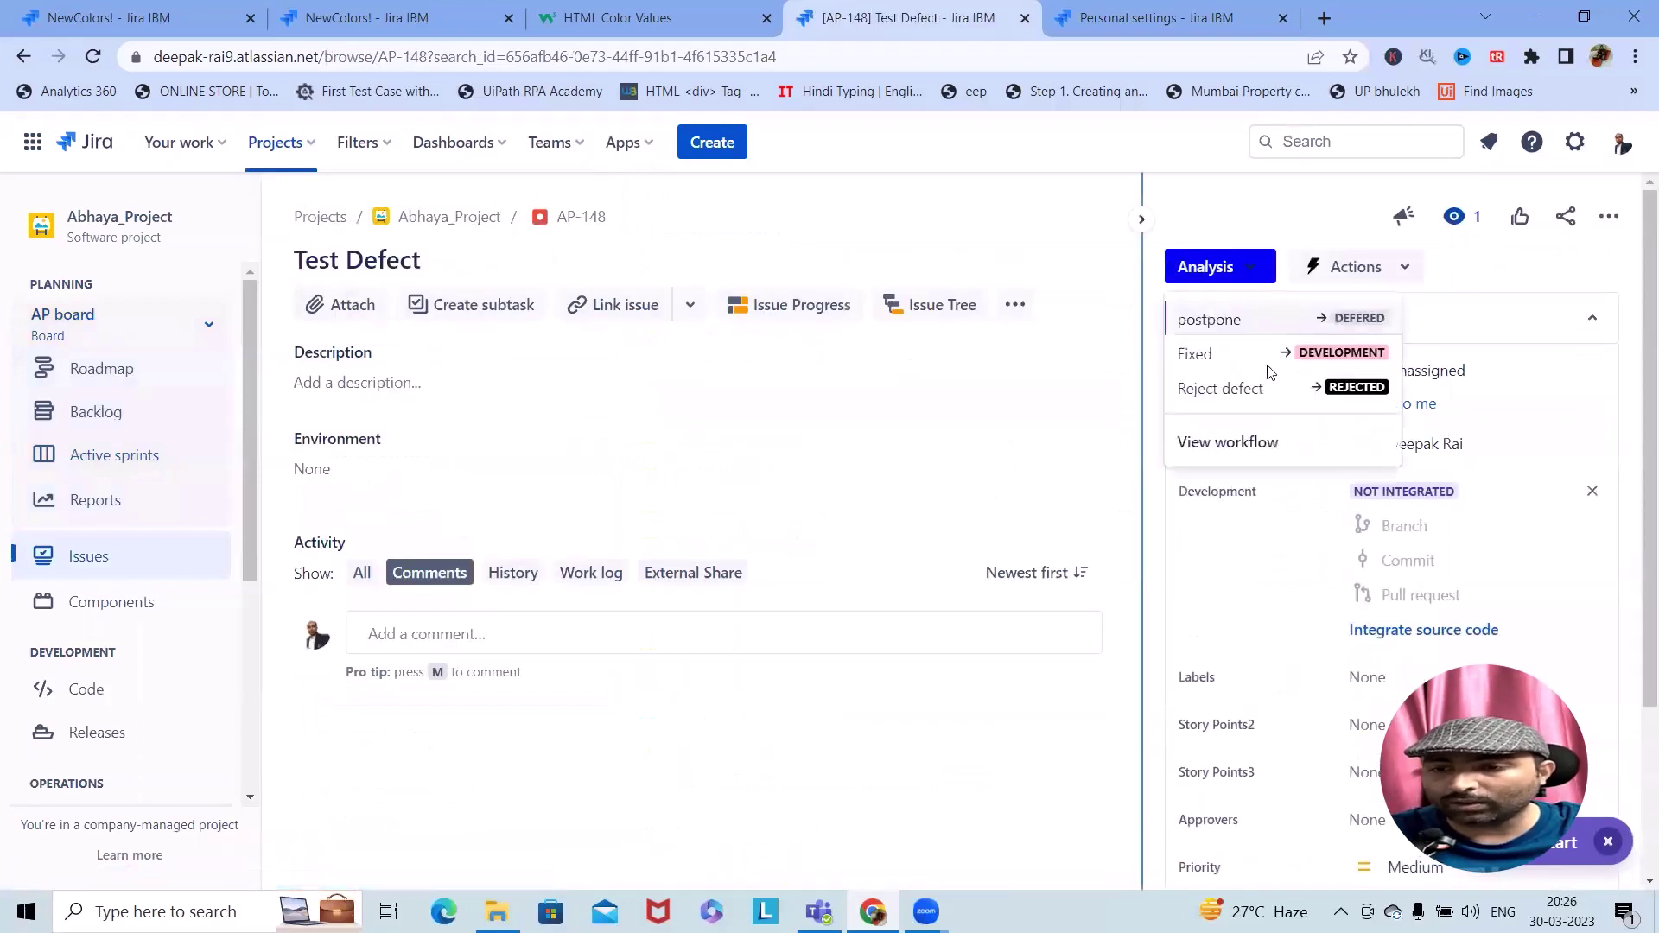
{"action": "left_click", "coordinate": [1242, 451]}
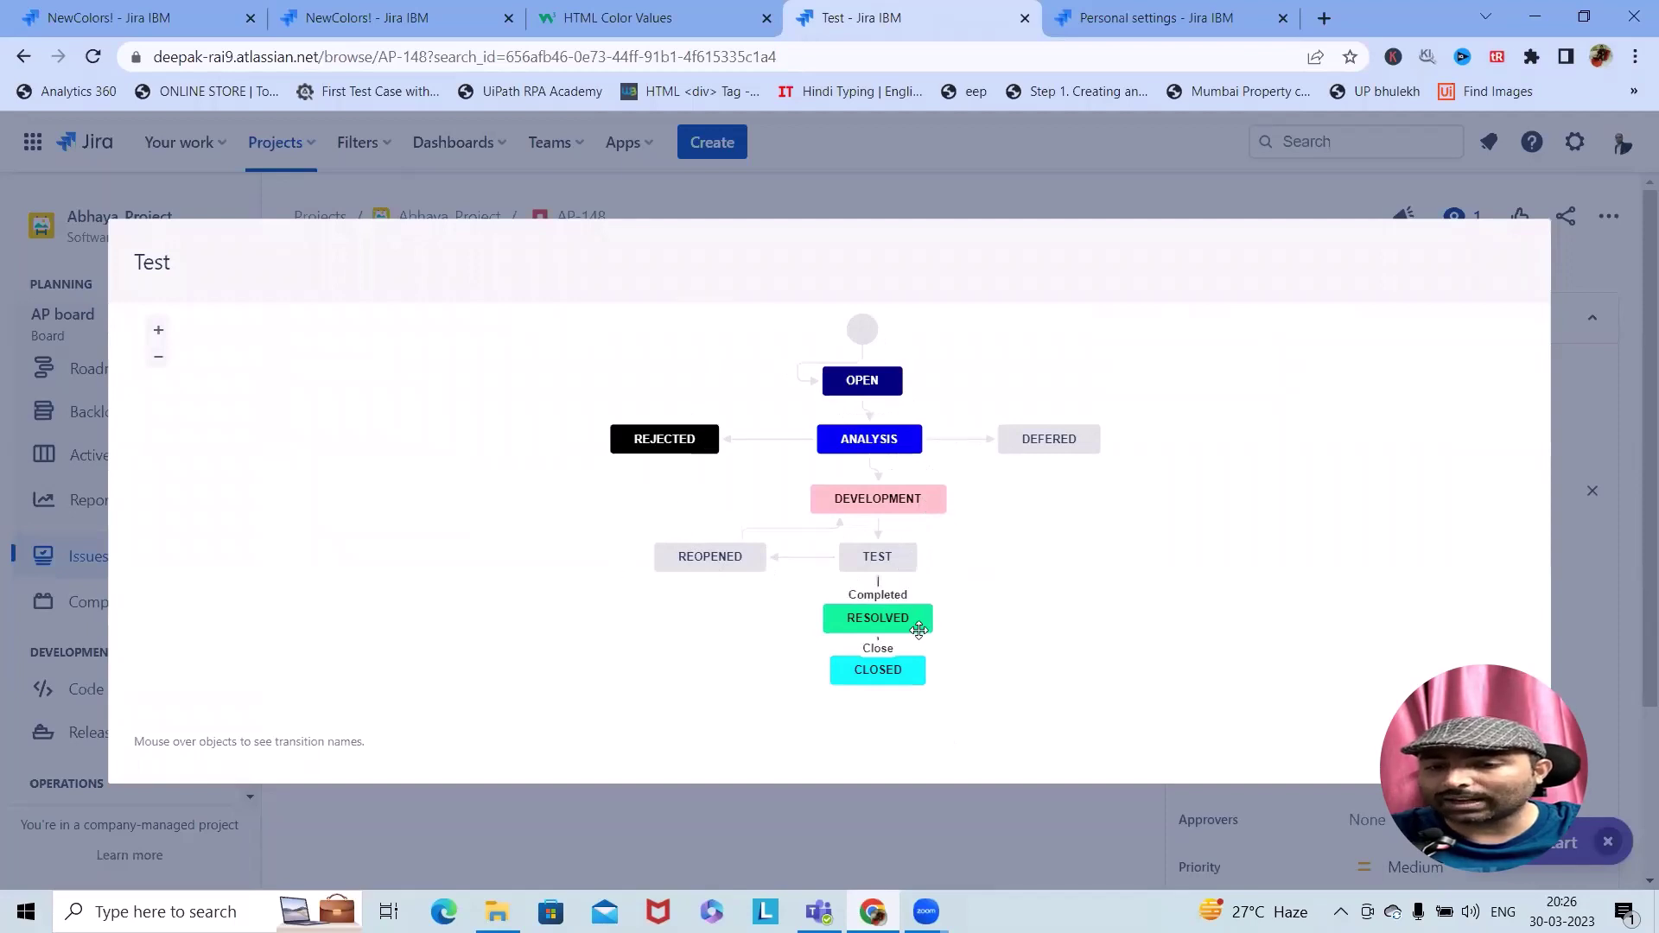
{"action": "mouse_move", "coordinate": [697, 556]}
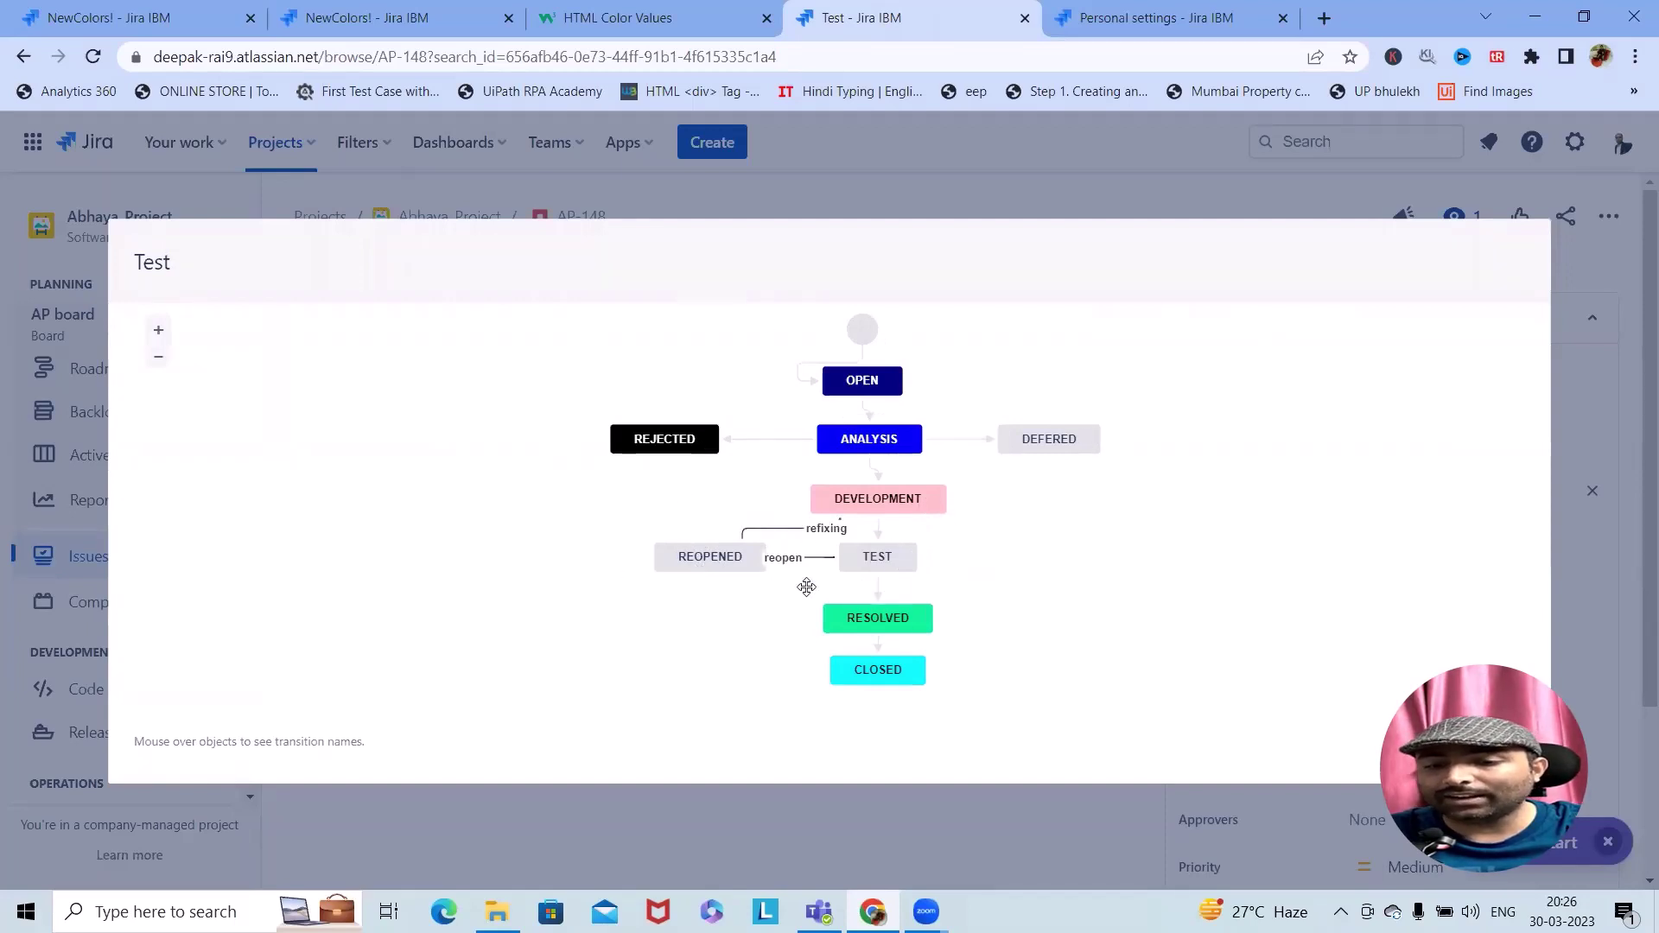
{"action": "mouse_move", "coordinate": [876, 619]}
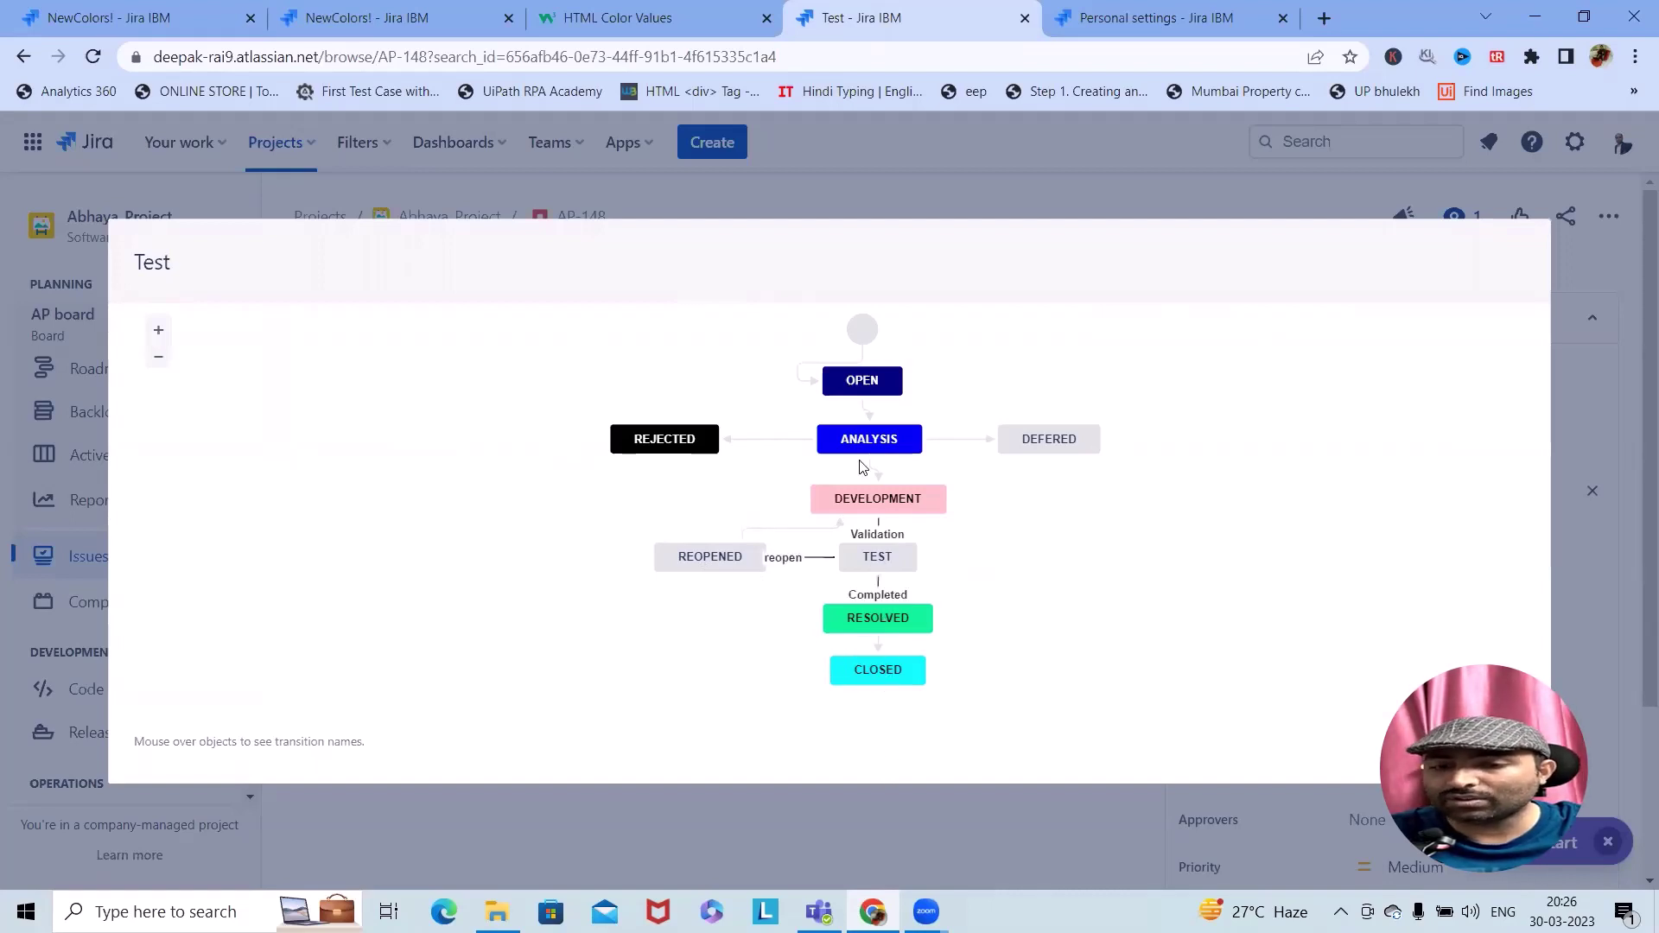
{"action": "mouse_move", "coordinate": [682, 450]}
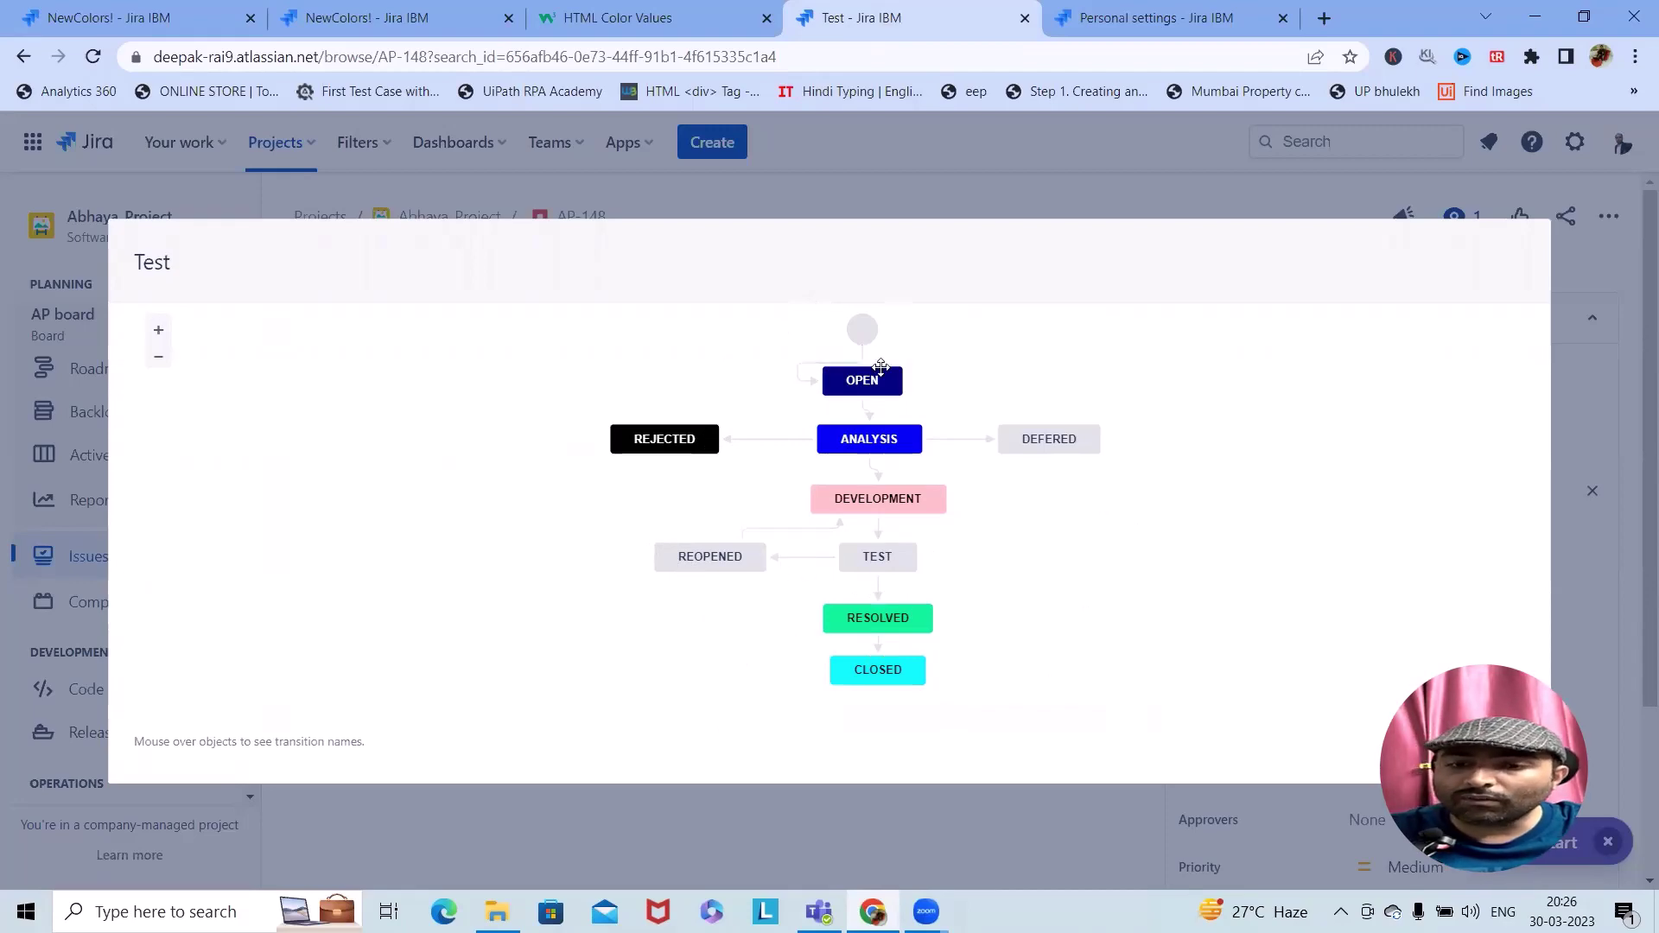
{"action": "key", "text": "Escape"}
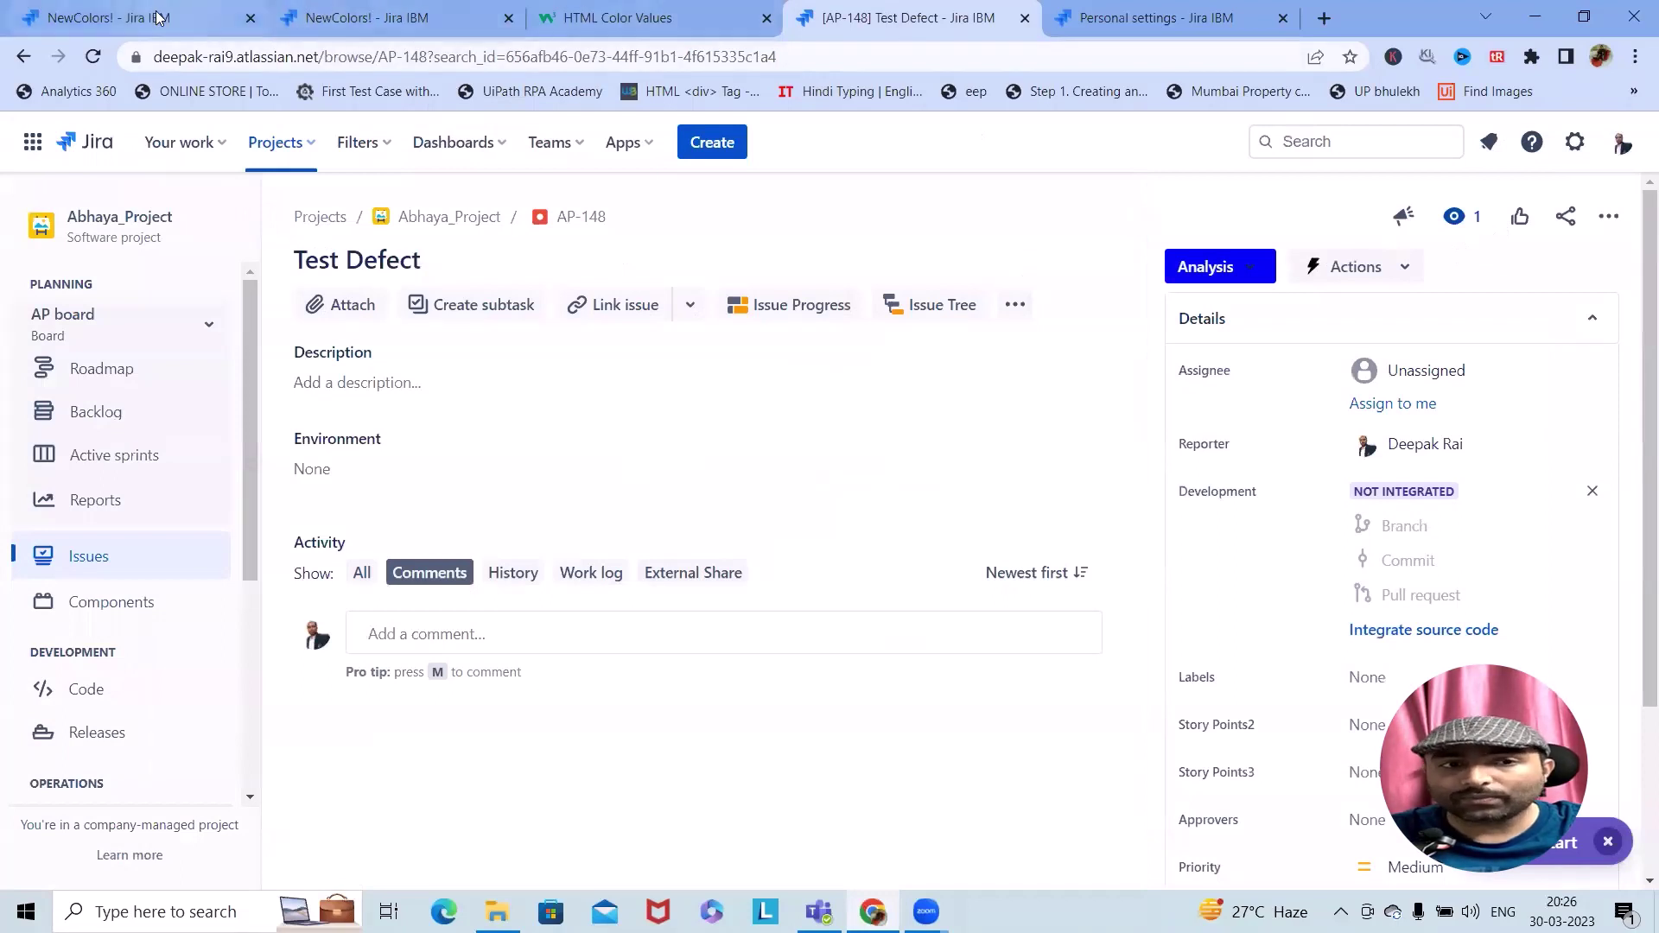
Review the open NewColors! pages for downloading the Chrome extension, and return to the Test Defect issue
{"action": "left_click", "coordinate": [158, 17]}
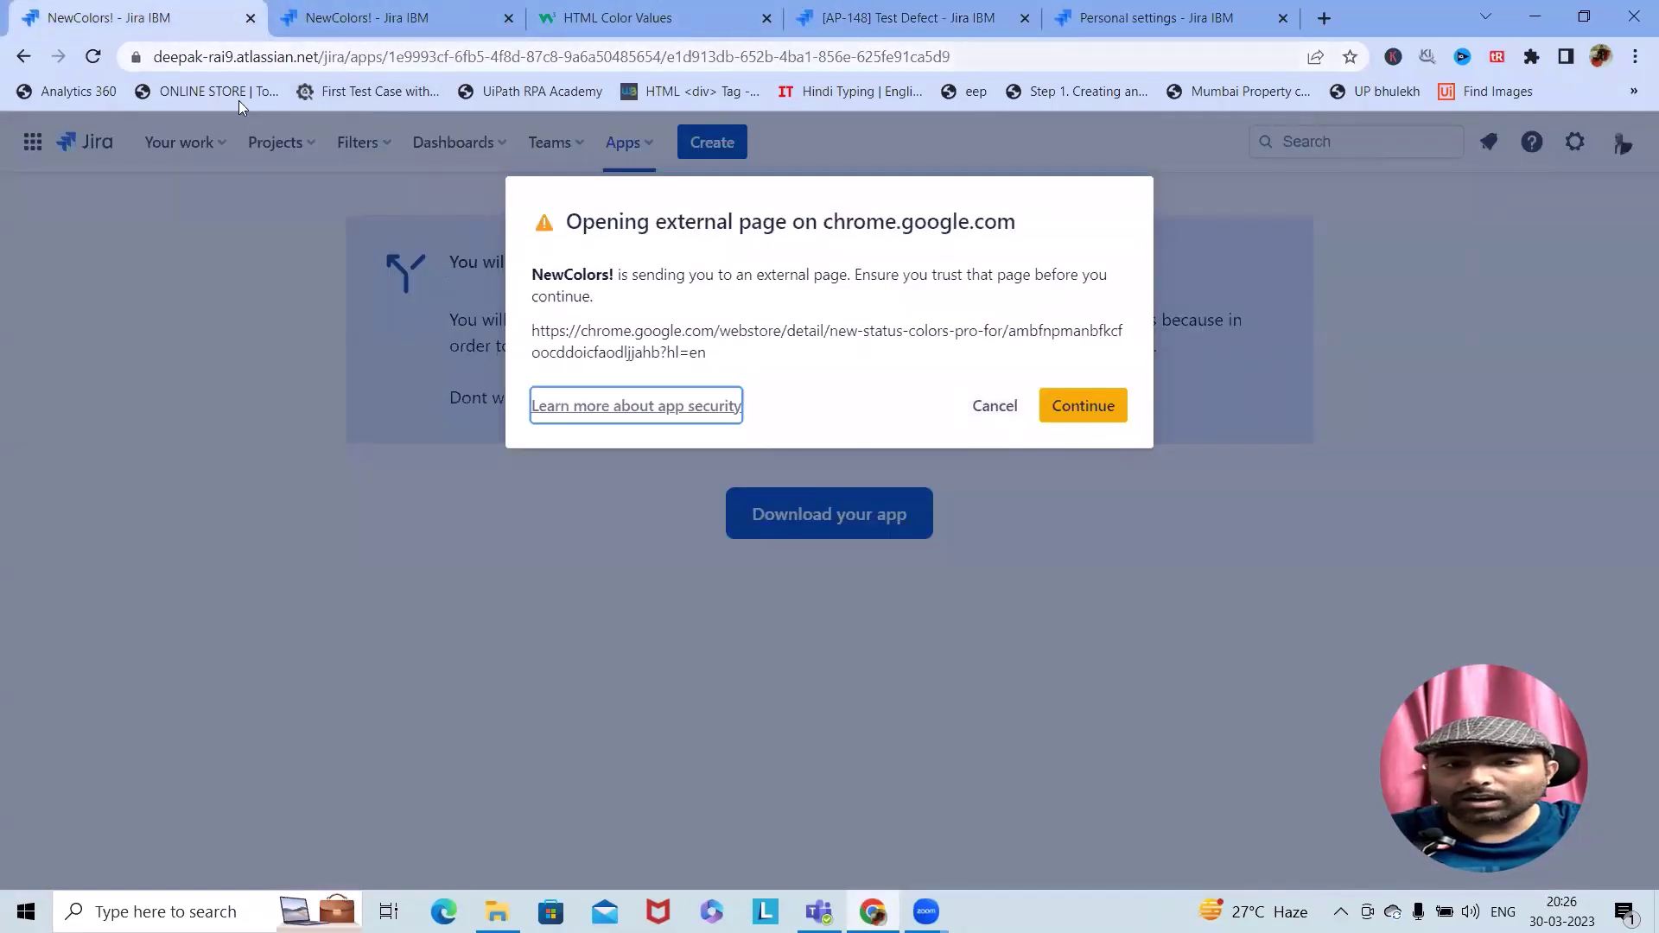
{"action": "left_click", "coordinate": [376, 21]}
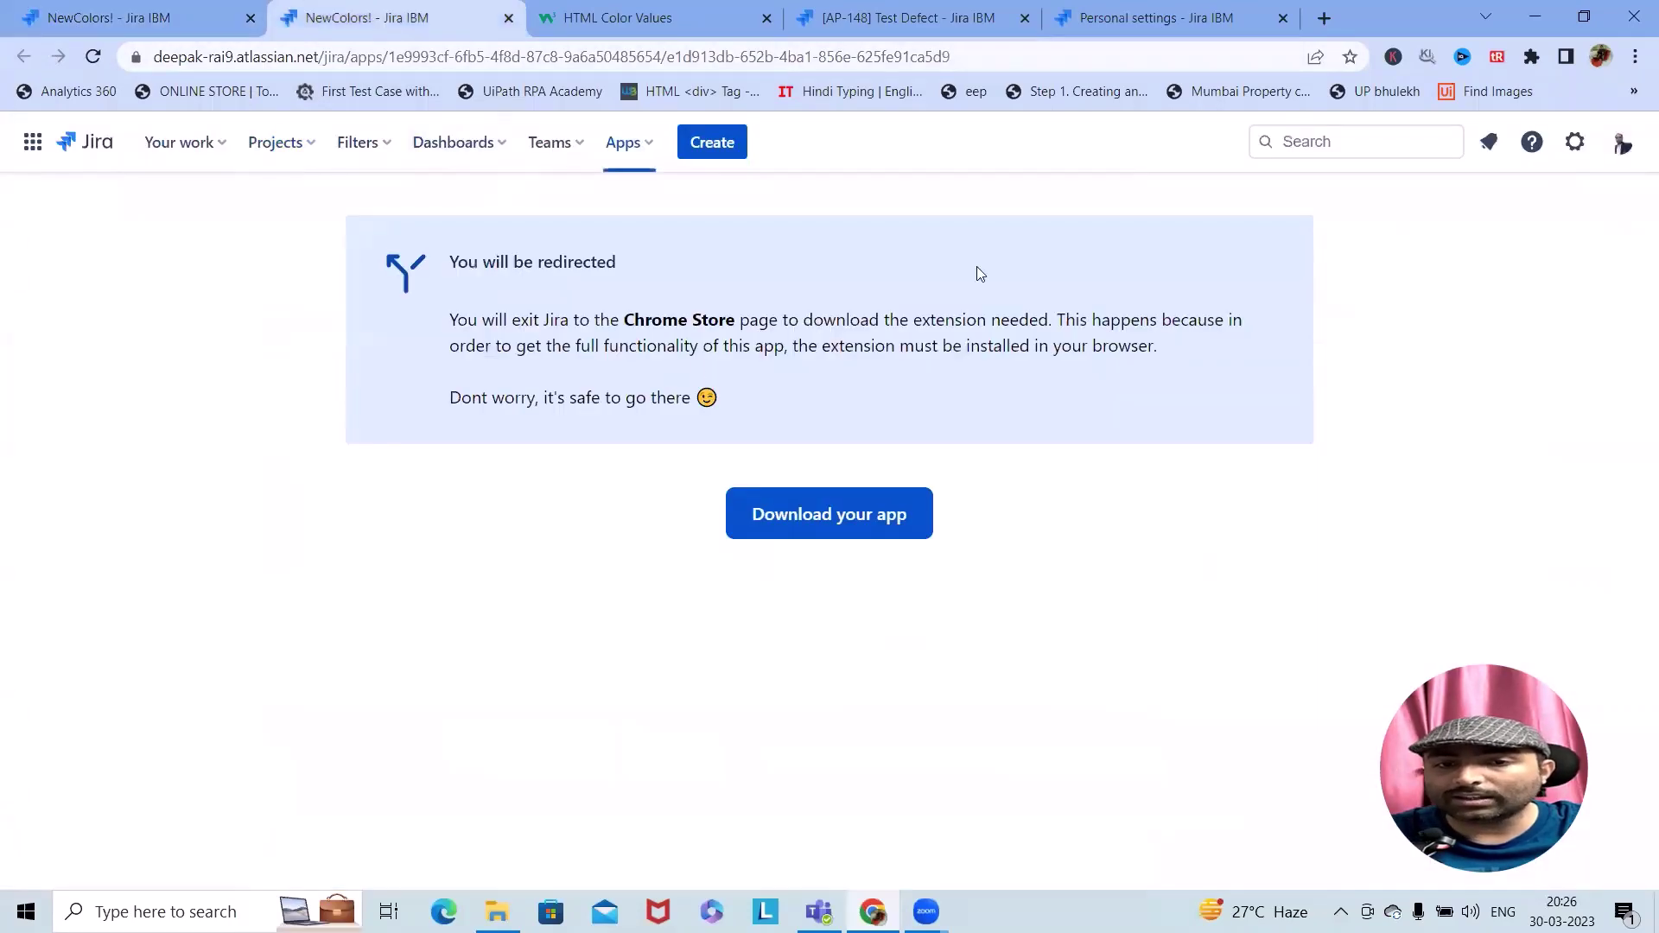
{"action": "left_click", "coordinate": [927, 28]}
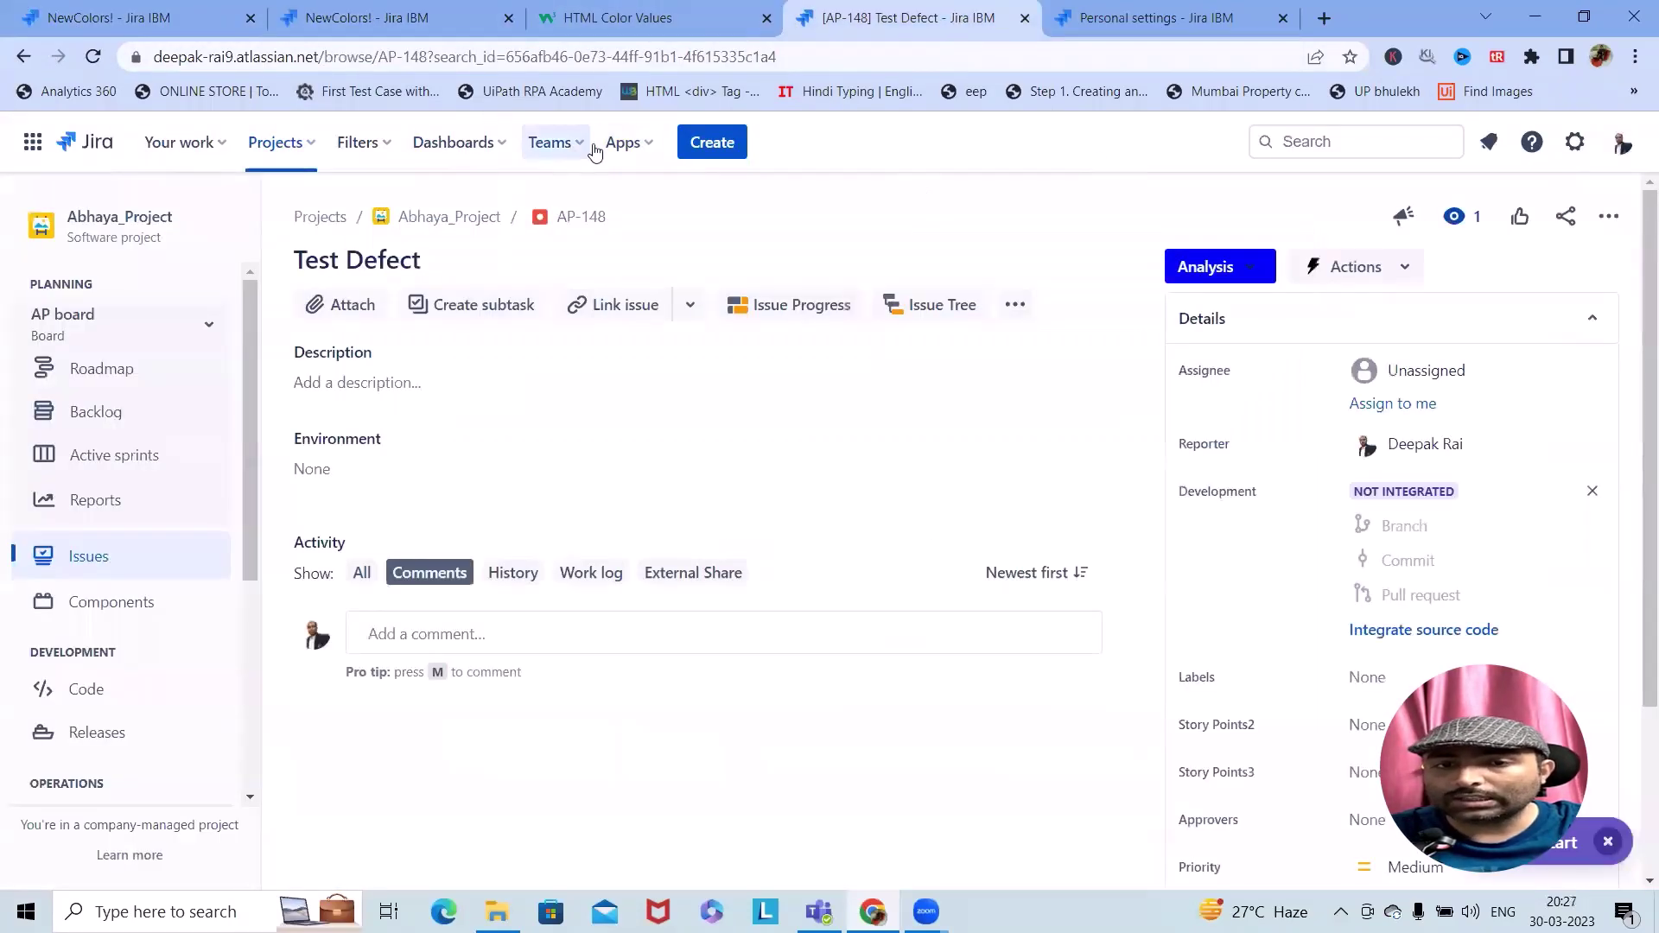
Check the installed Jira apps for NewColors! and the browser extensions for New Status Colors PRO, and close both lists
{"action": "left_click", "coordinate": [636, 149]}
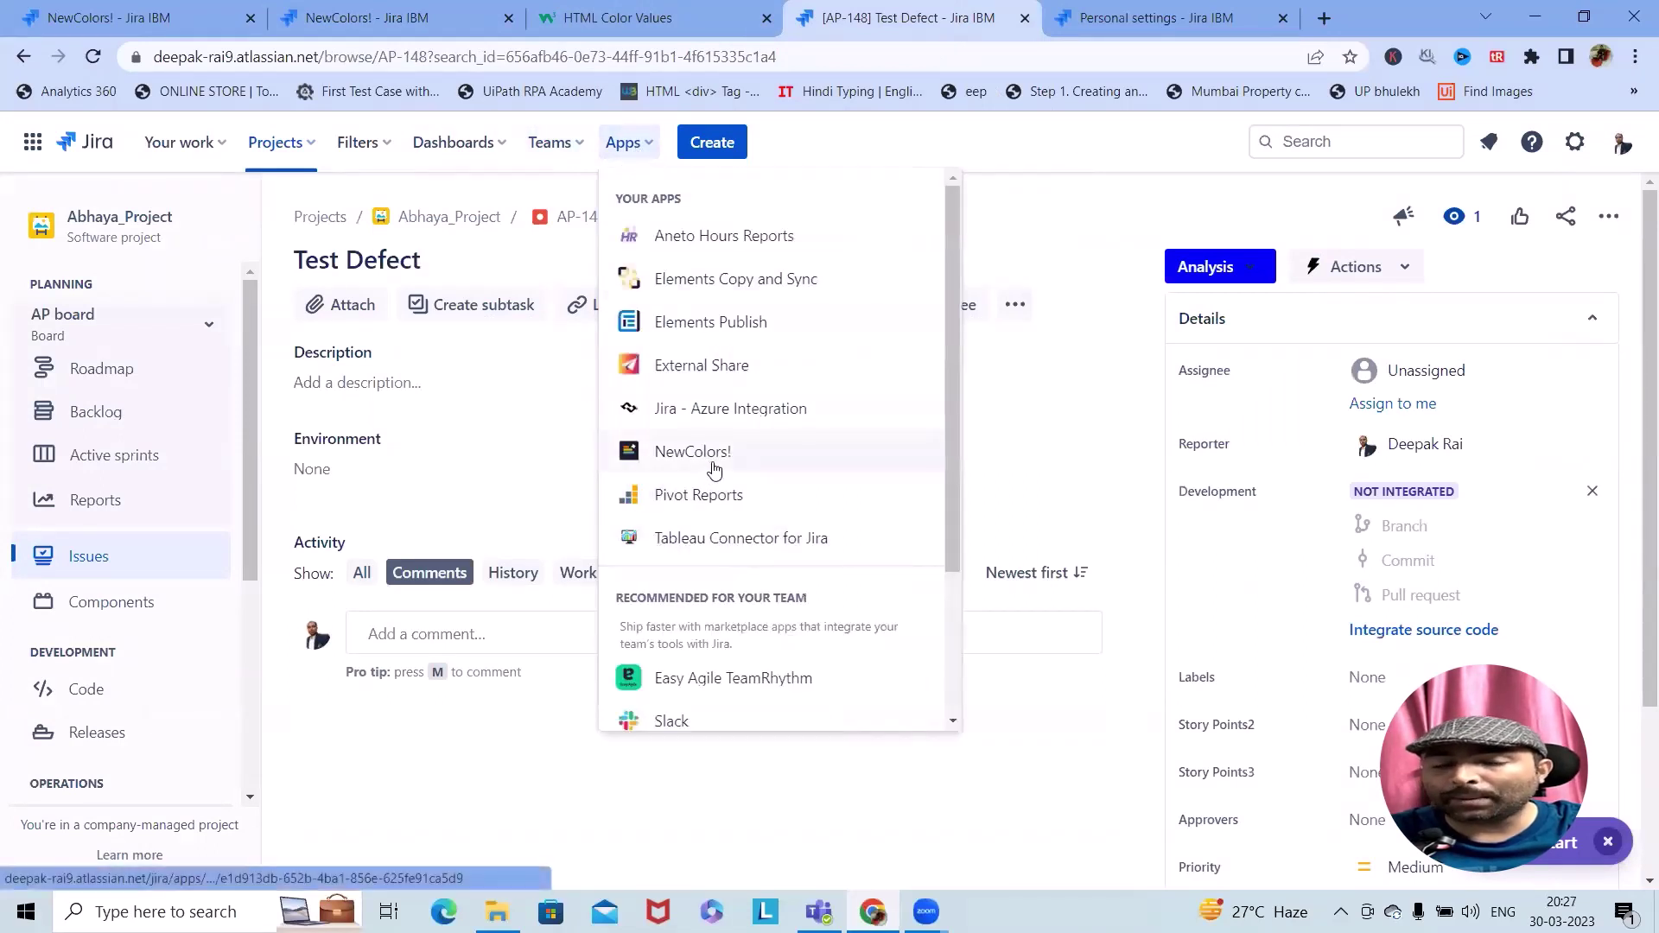
{"action": "left_click", "coordinate": [1080, 194]}
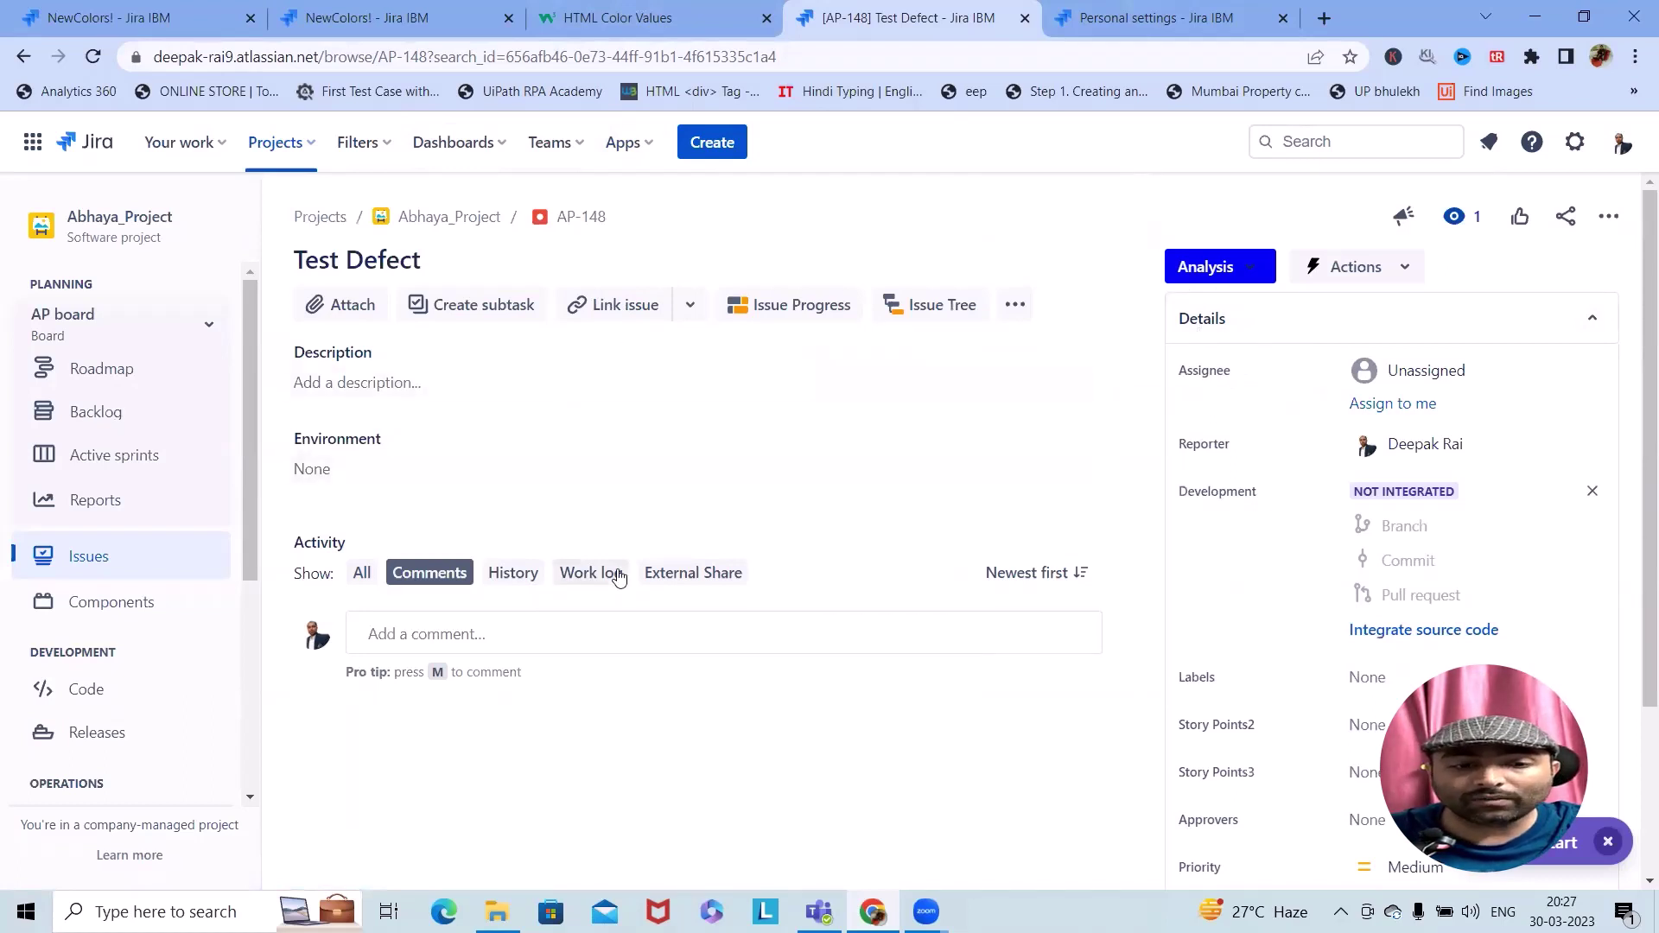
{"action": "left_click", "coordinate": [626, 143]}
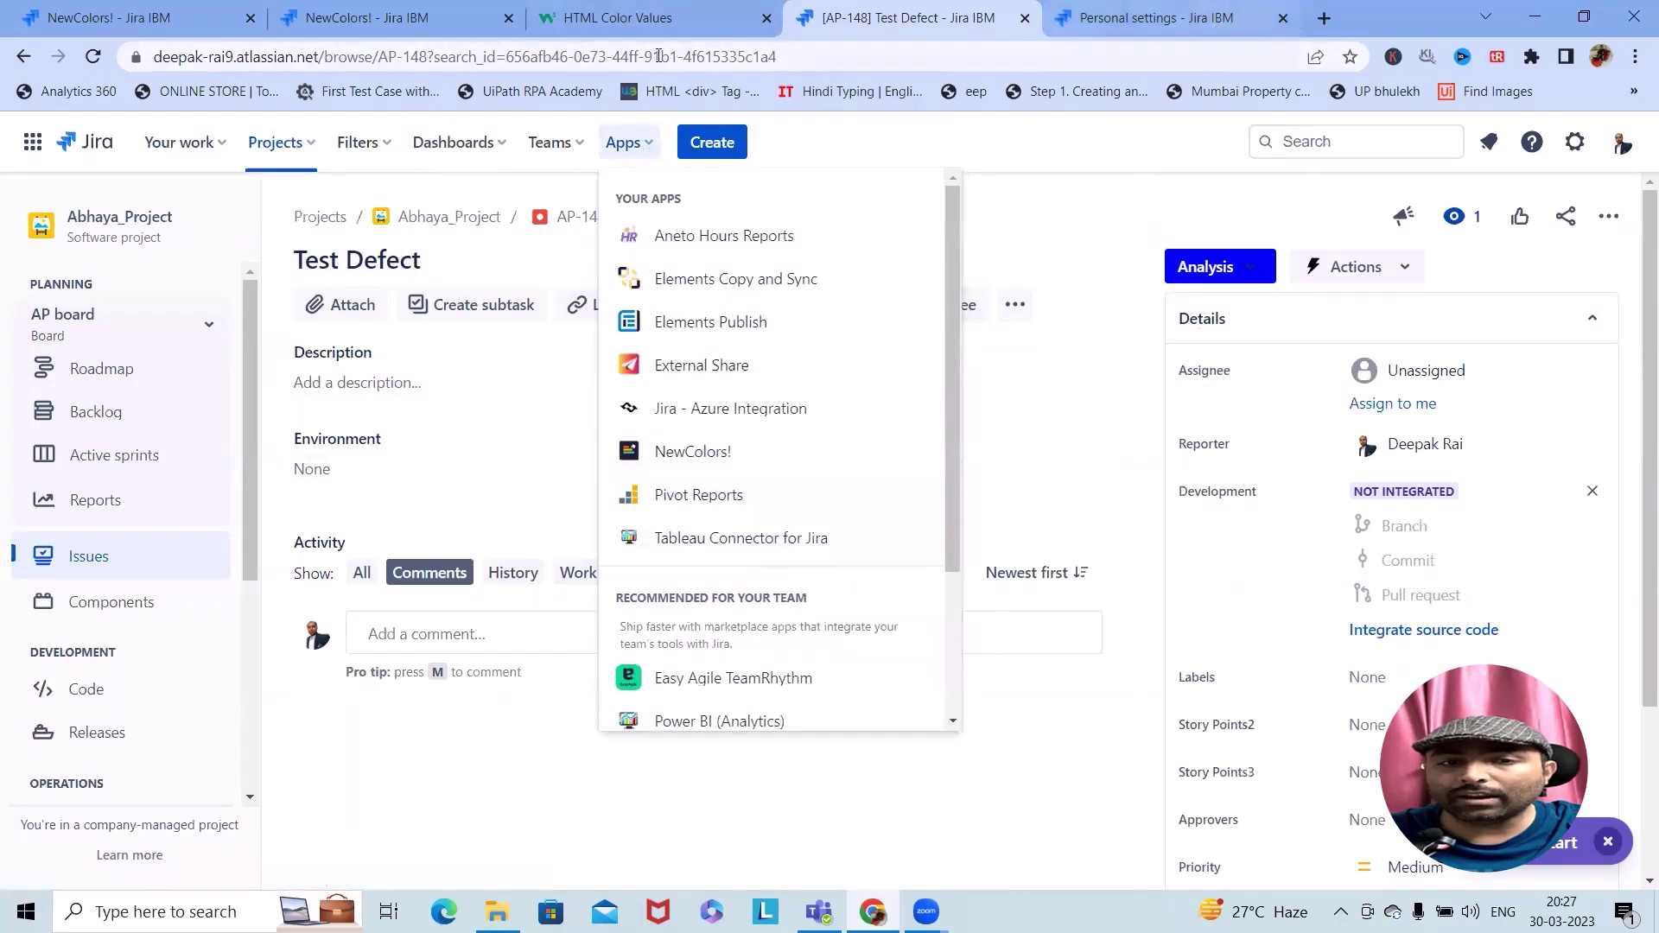
{"action": "left_click", "coordinate": [1532, 60]}
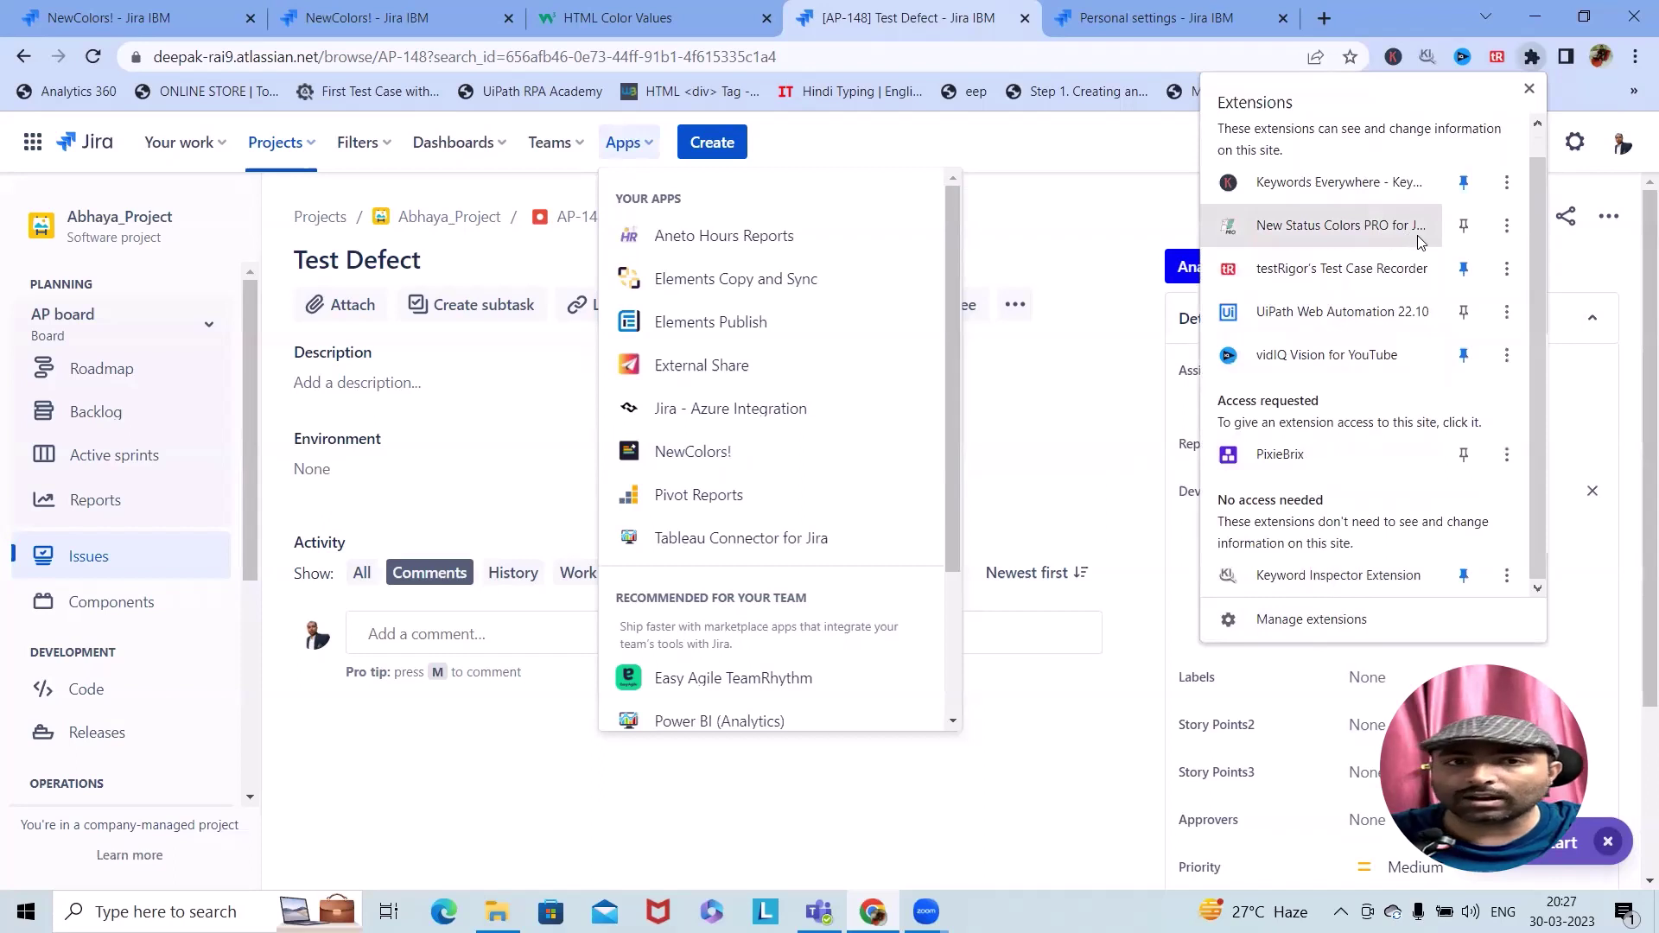
{"action": "left_click", "coordinate": [996, 742]}
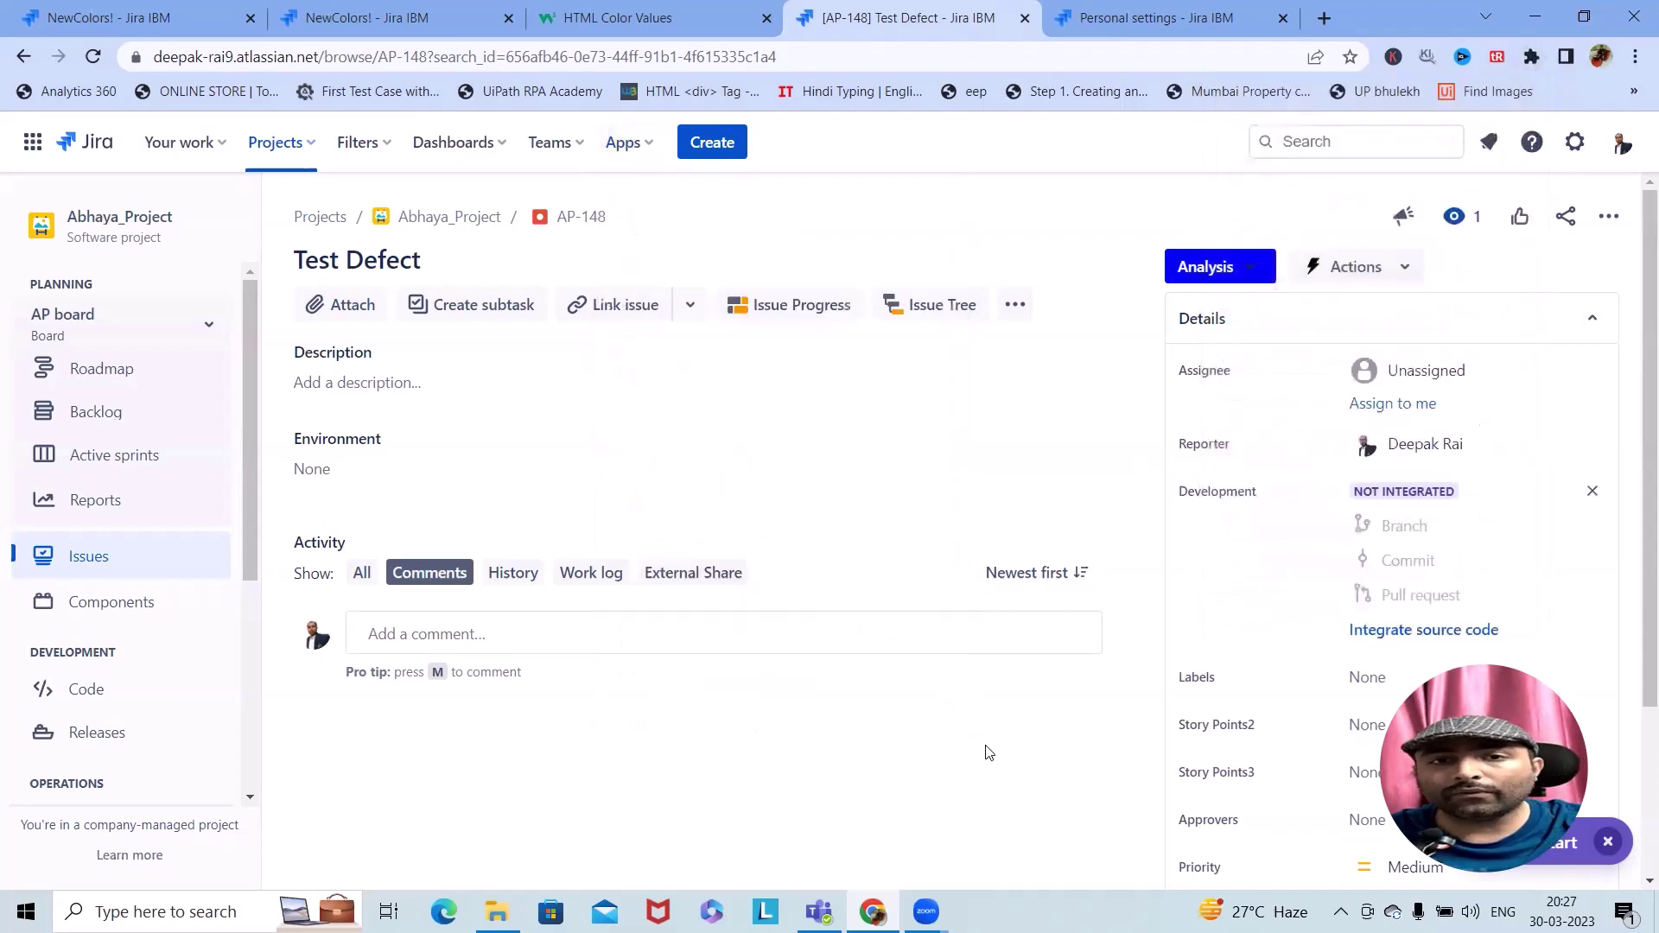